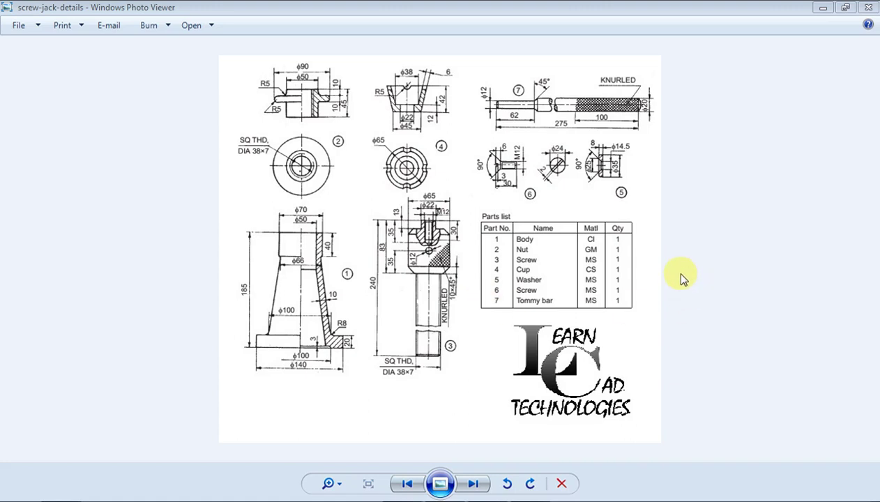
# - Close the Configure Default Template dialog, leaving the template settings unchanged
pyautogui.scroll(1, 603, 219)
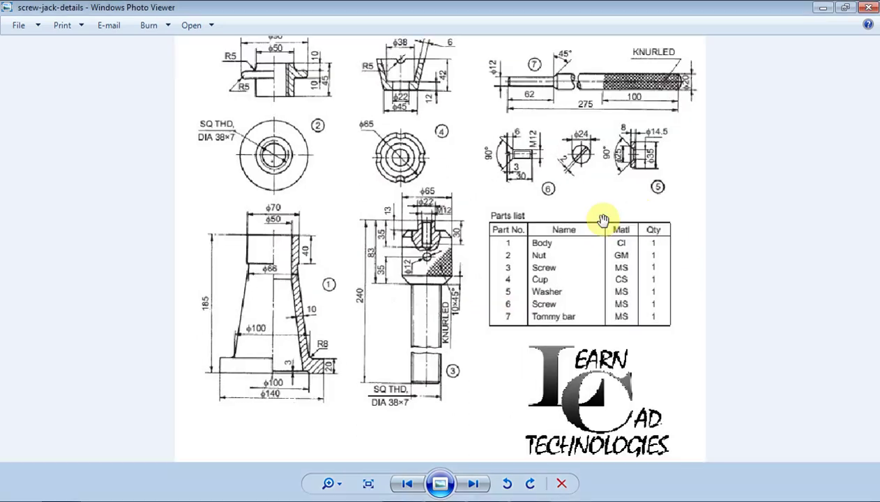
pyautogui.scroll(-1, 604, 219)
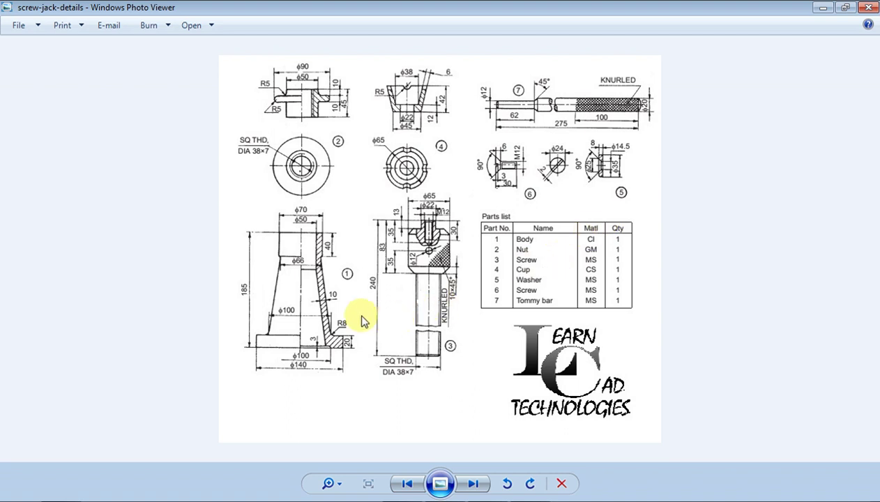
pyautogui.scroll(1, 340, 304)
pyautogui.scroll(1, 276, 300)
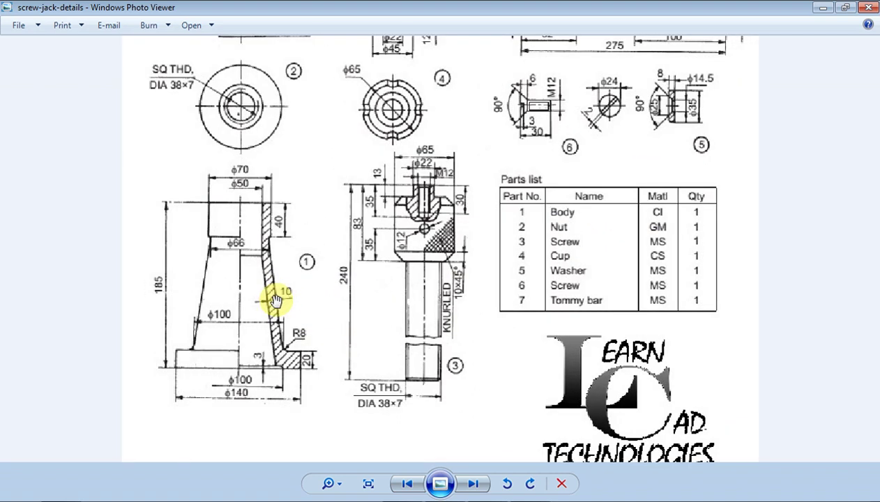
pyautogui.scroll(1, 277, 300)
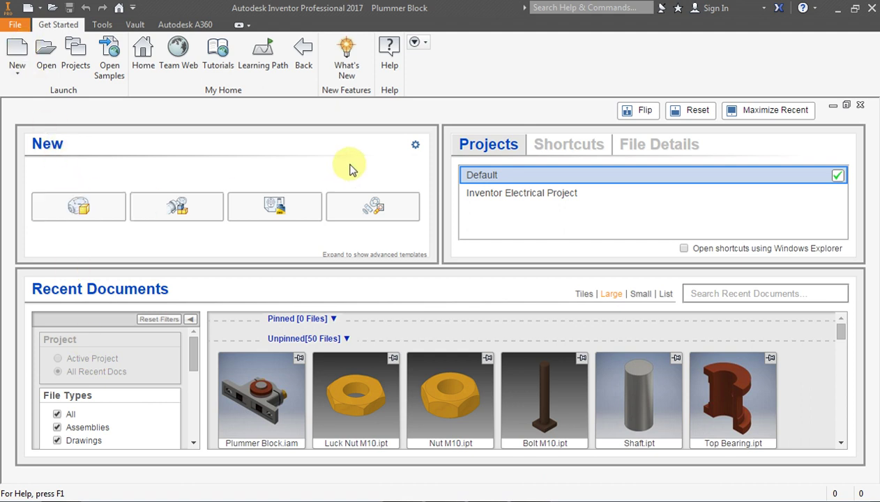
pyautogui.click(415, 144)
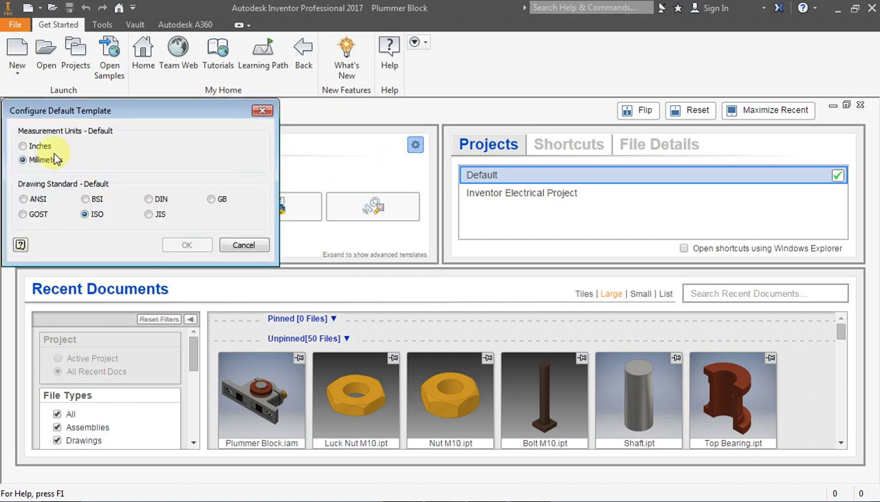
pyautogui.click(262, 250)
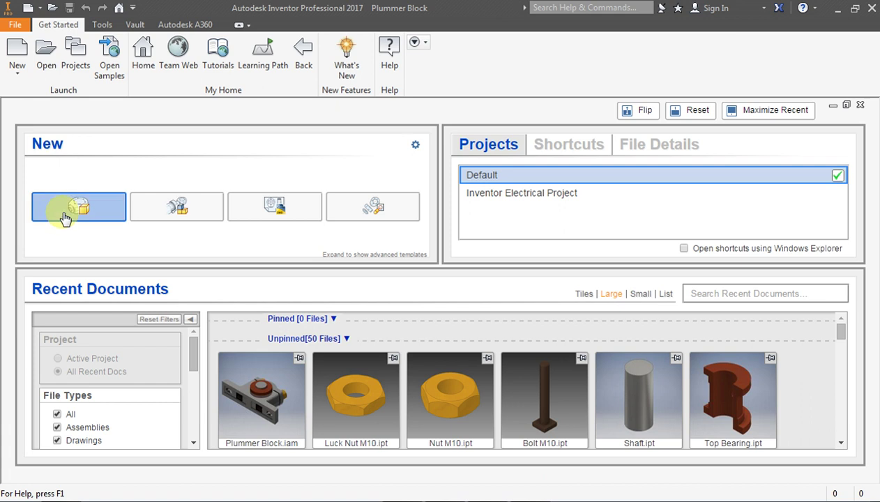
# - Create a new part and start a 2D sketch on the XY plane
pyautogui.click(65, 216)
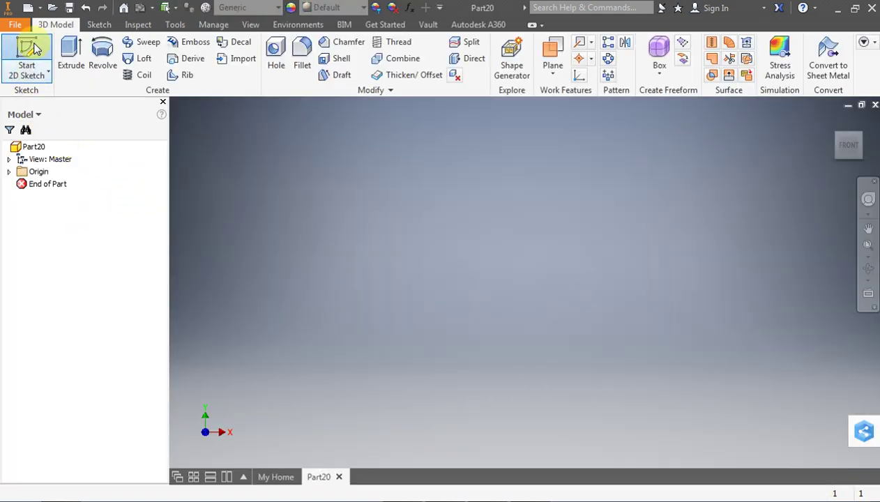
pyautogui.click(27, 60)
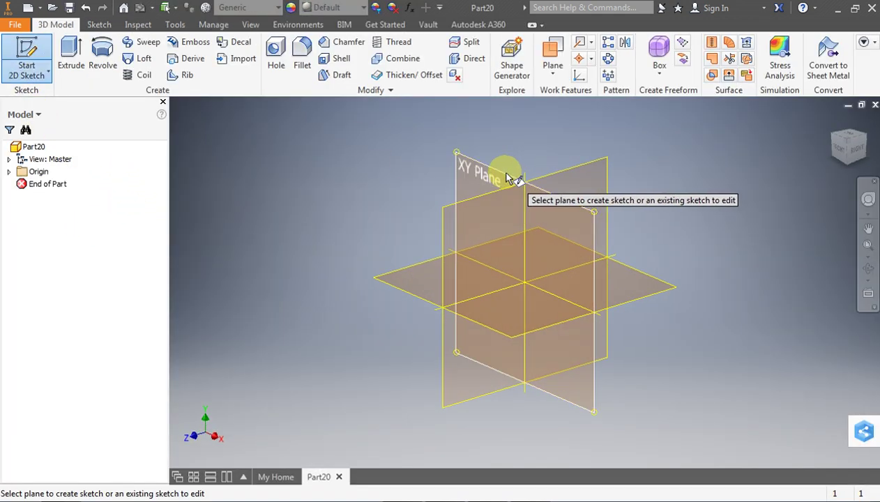
pyautogui.click(506, 177)
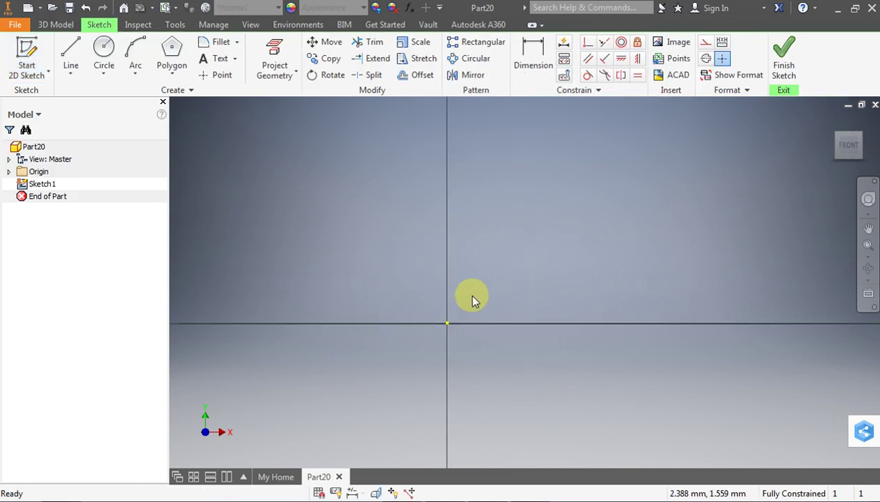
# - Draw a short horizontal line near the top of the sketch
pyautogui.click(70, 43)
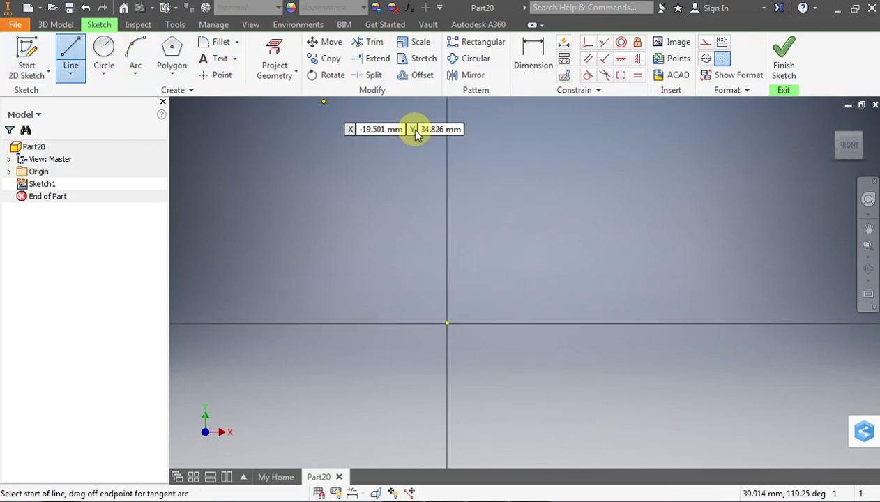
pyautogui.click(511, 136)
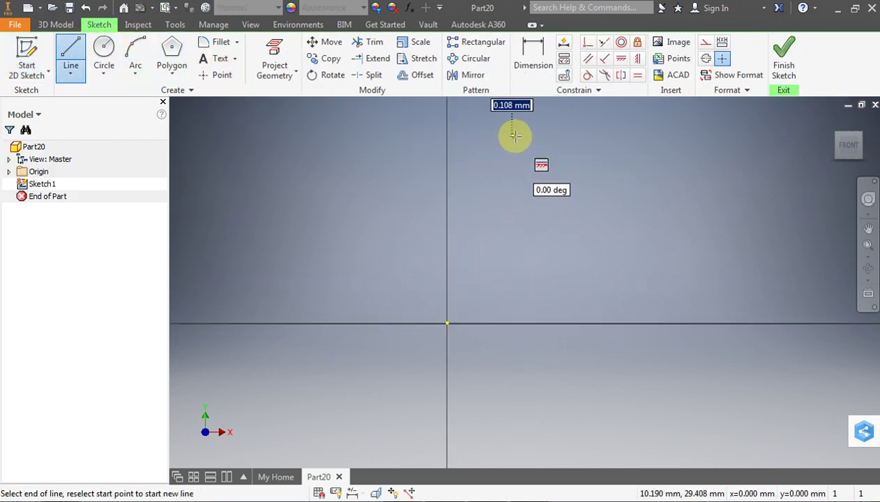
pyautogui.click(527, 135)
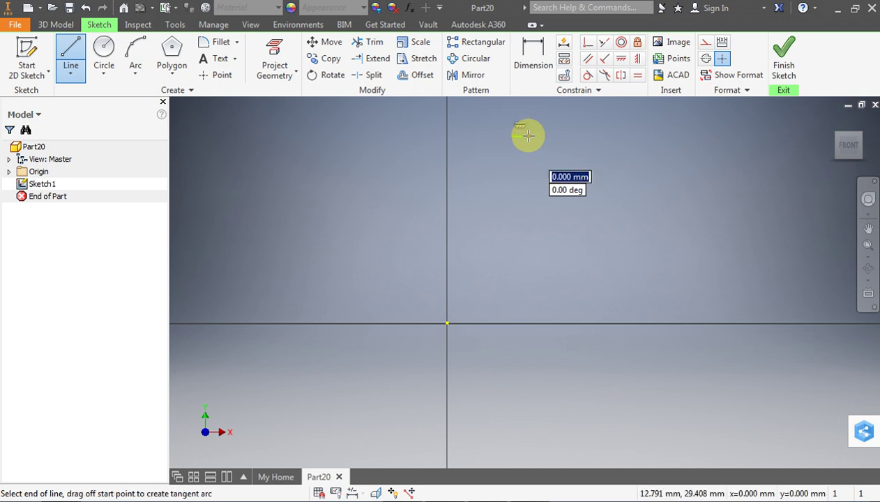
pyautogui.press('Escape')
pyautogui.scroll(3, 499, 245)
pyautogui.scroll(-5, 530, 189)
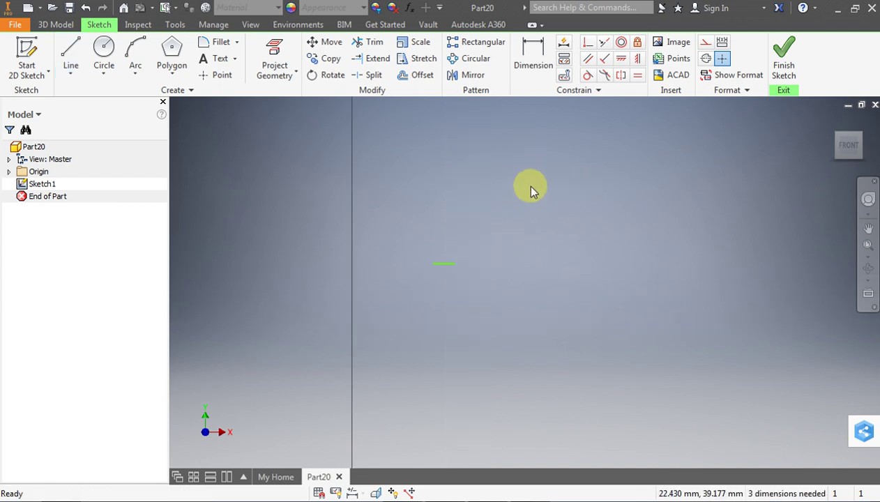
pyautogui.scroll(2, 523, 184)
# - Dimension the line 25 mm from the vertical axis
pyautogui.click(518, 56)
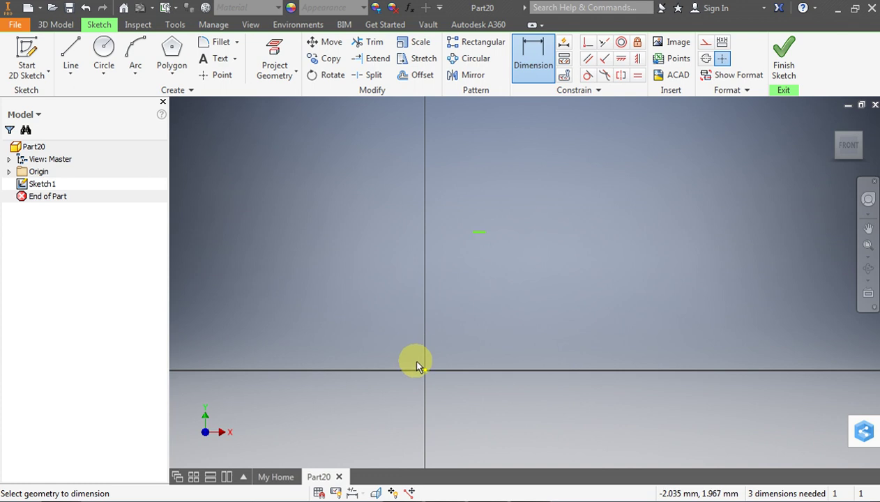
pyautogui.click(470, 234)
pyautogui.click(461, 201)
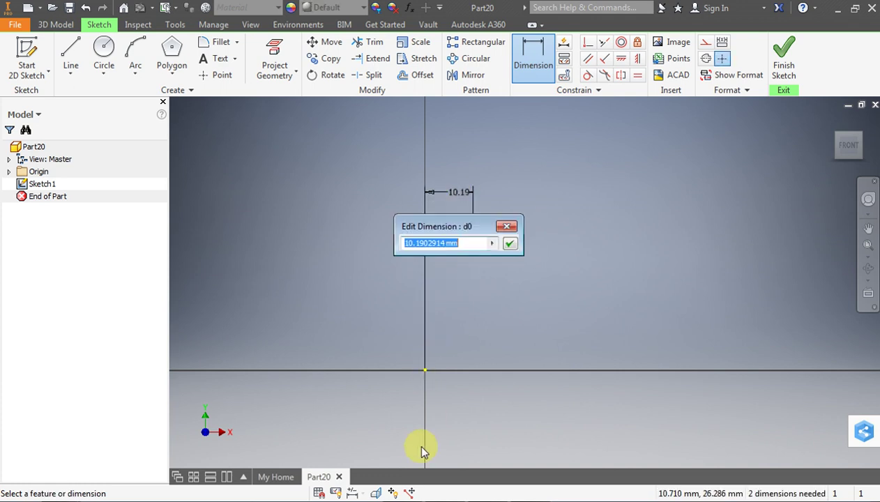
pyautogui.click(514, 496)
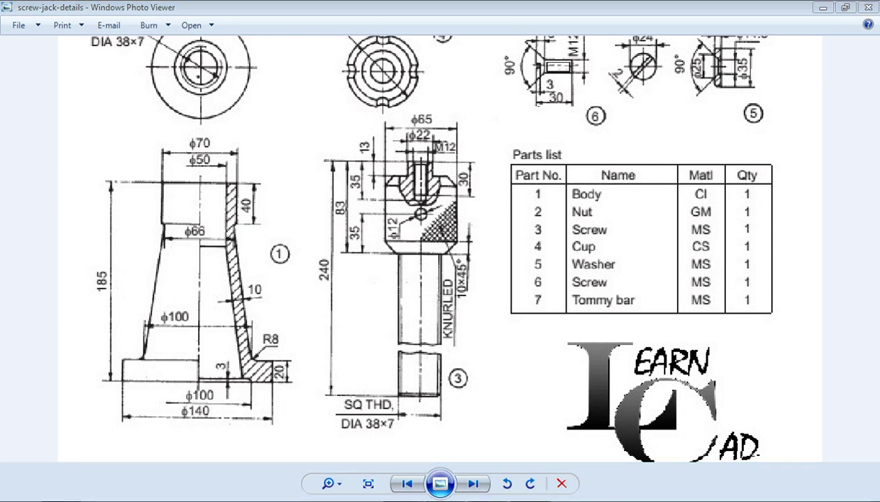
pyautogui.write('25')
pyautogui.press('Return')
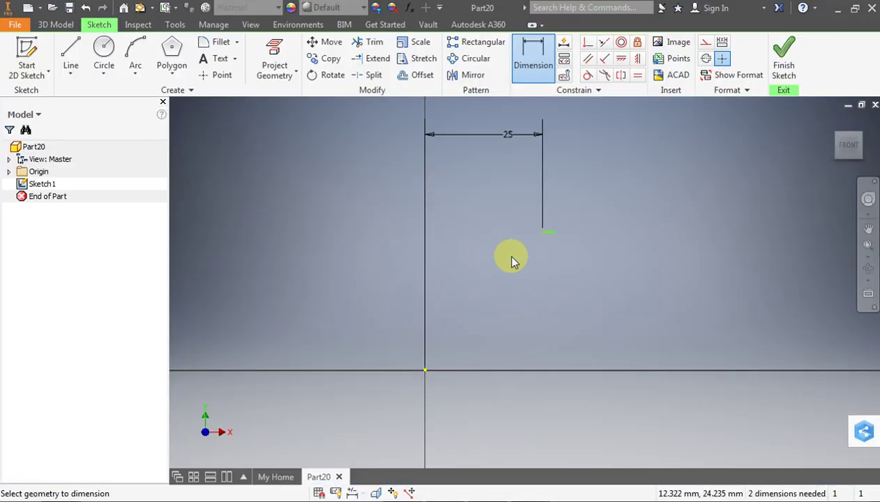
# - Dimension the line's end 185 mm above the horizontal axis
pyautogui.click(542, 233)
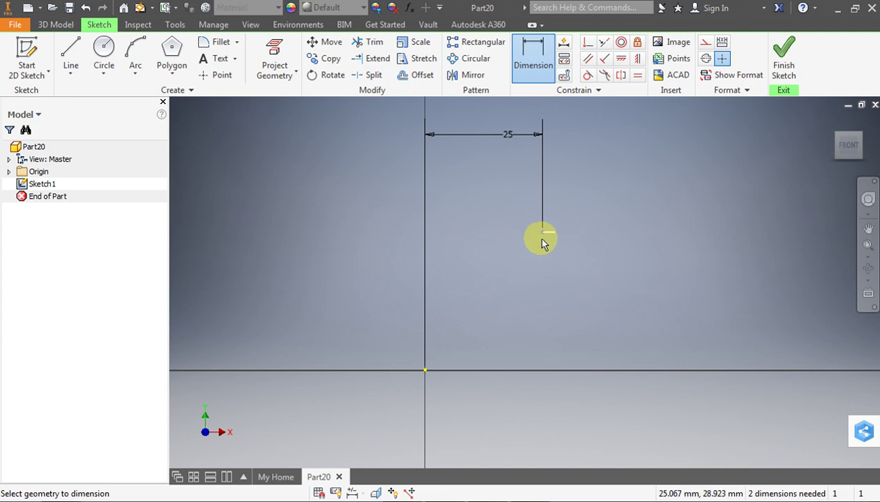
pyautogui.click(420, 368)
pyautogui.click(373, 327)
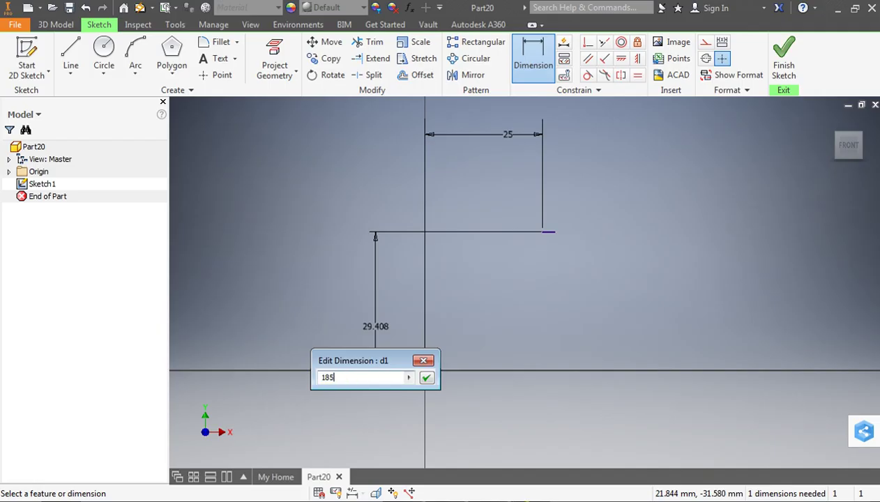
pyautogui.press('Escape')
pyautogui.scroll(4, 525, 279)
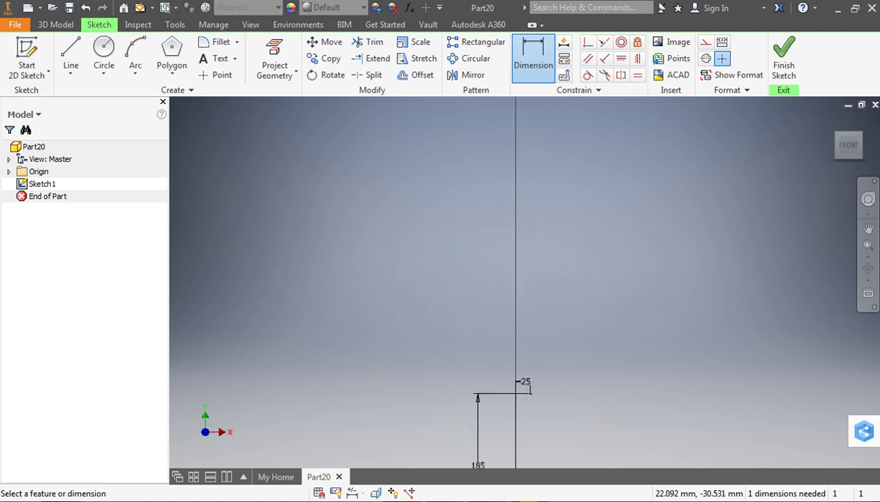
pyautogui.scroll(-3, 540, 497)
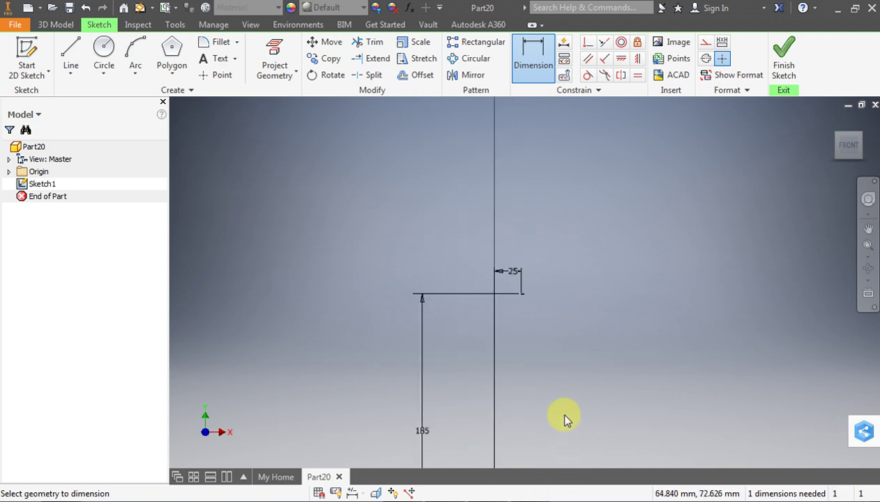
pyautogui.scroll(-3, 521, 307)
pyautogui.scroll(-3, 524, 349)
pyautogui.scroll(-3, 524, 349)
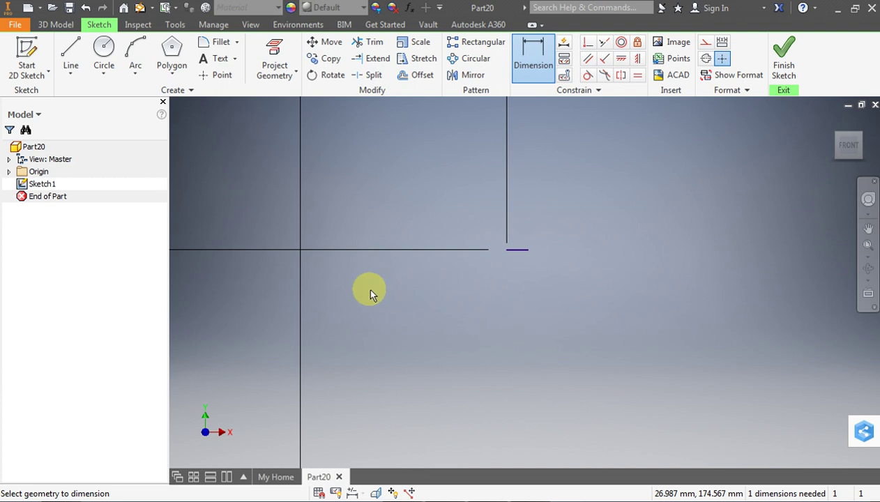
# - Dimension the short top segment to 10 mm
pyautogui.click(510, 244)
pyautogui.click(518, 216)
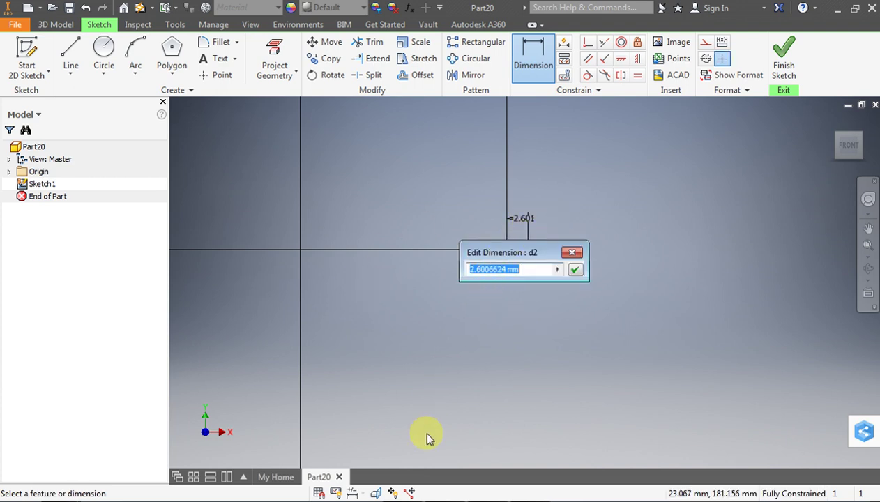
pyautogui.hotkey('alt', 'Tab')
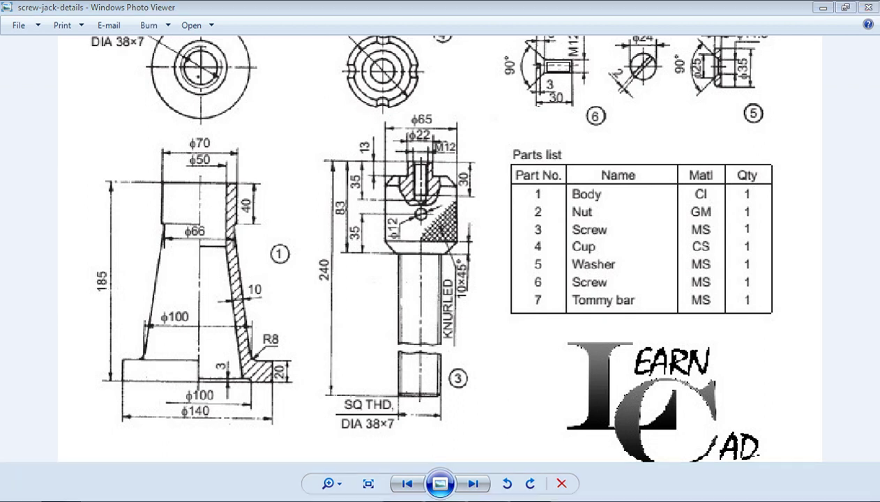
pyautogui.hotkey('alt', 'Tab')
pyautogui.write('10')
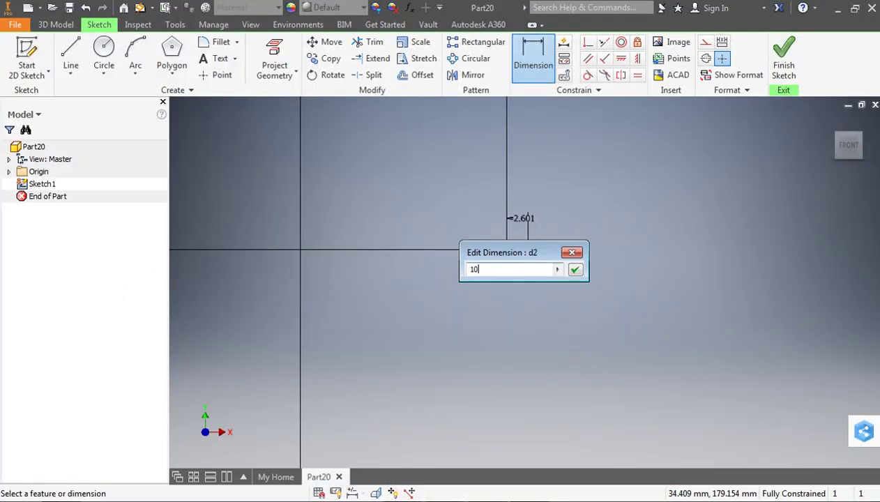
pyautogui.press('Return')
pyautogui.scroll(-2, 584, 276)
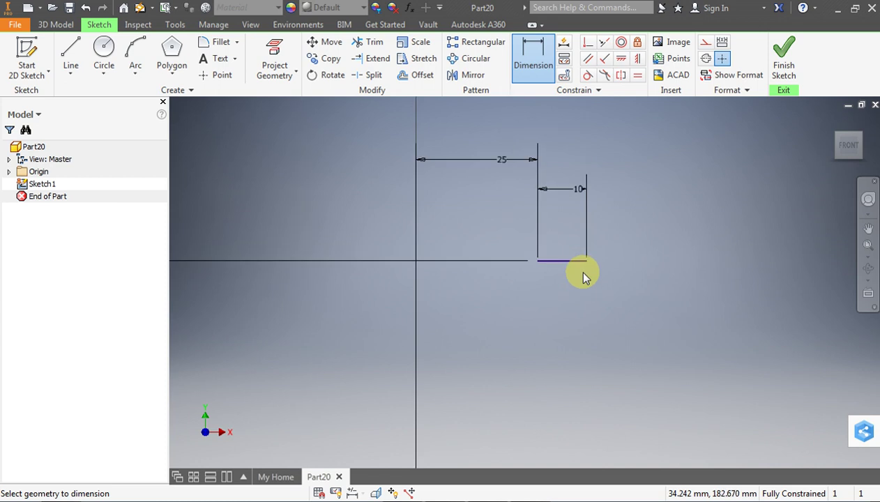
pyautogui.scroll(-2, 584, 276)
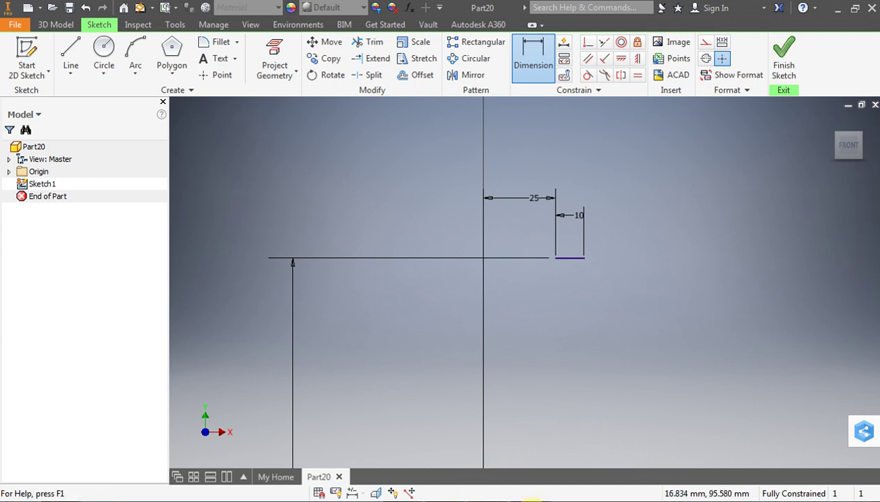
pyautogui.click(531, 499)
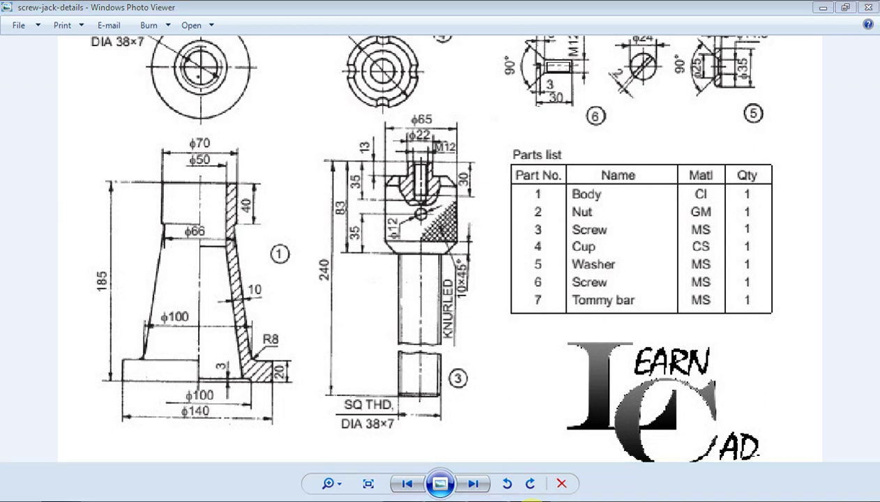
pyautogui.click(532, 499)
# - Draw a 40 mm vertical line down from the top line's end, then a 2 mm horizontal step
pyautogui.click(69, 50)
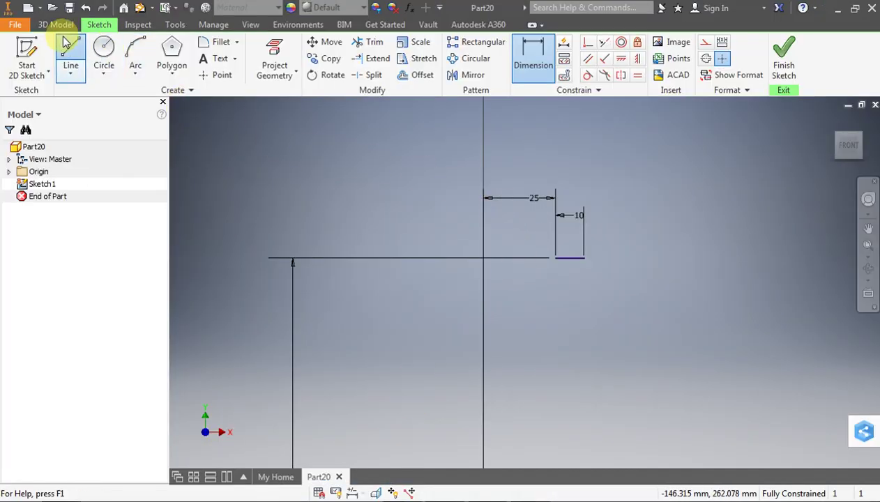
pyautogui.click(584, 258)
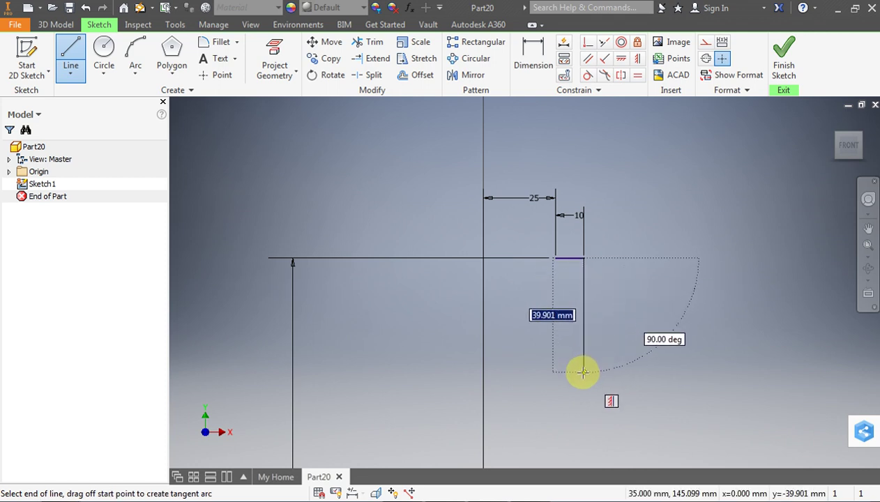
pyautogui.write('40')
pyautogui.press('Return')
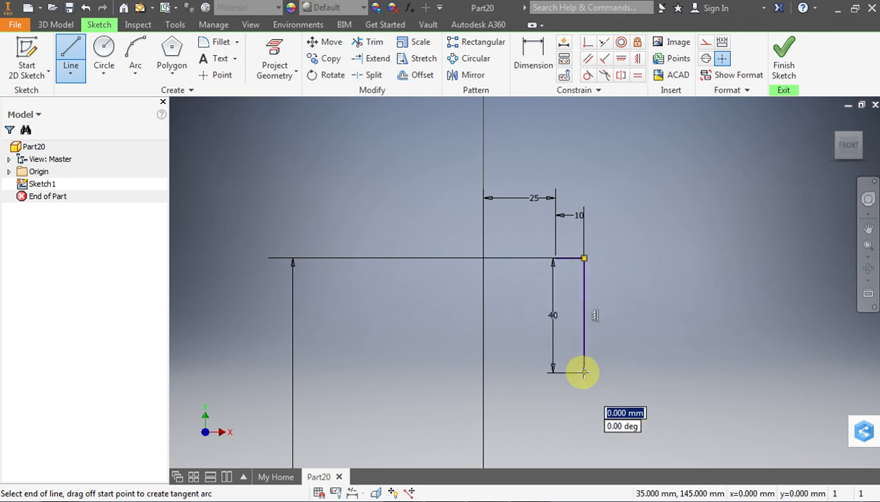
pyautogui.write('2')
pyautogui.press('Return')
pyautogui.press('Escape')
pyautogui.press('Escape')
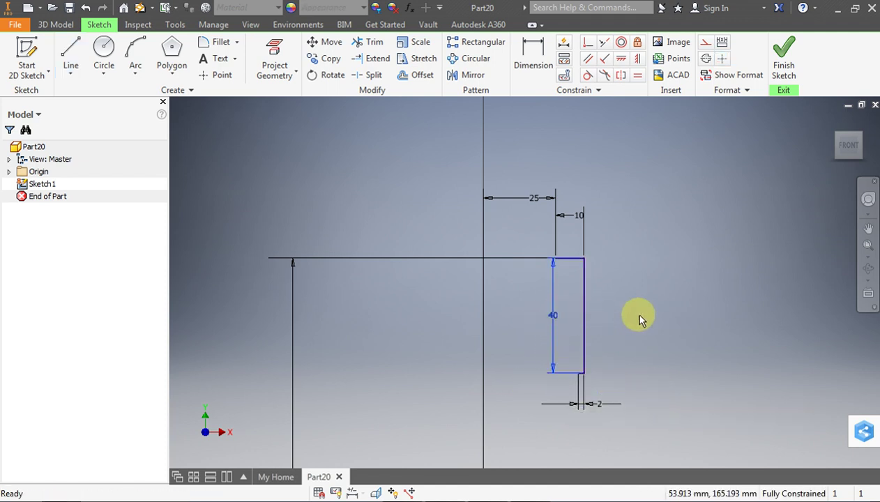
pyautogui.click(551, 271)
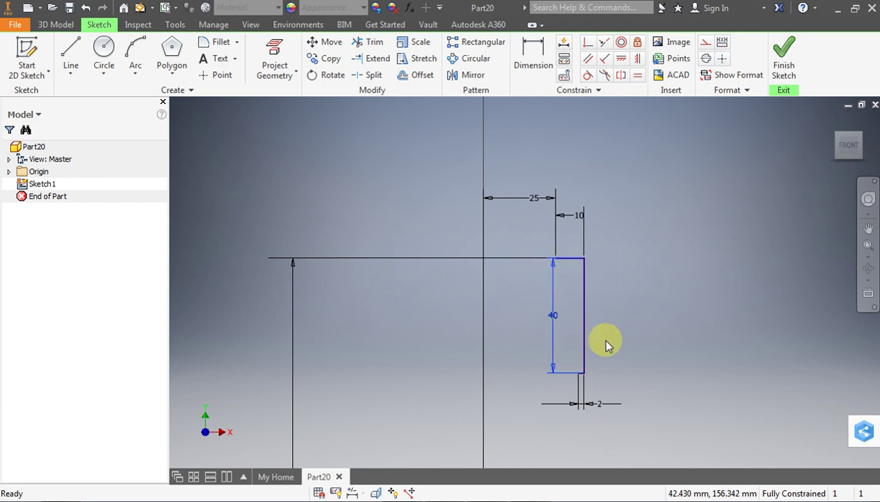
pyautogui.click(576, 382)
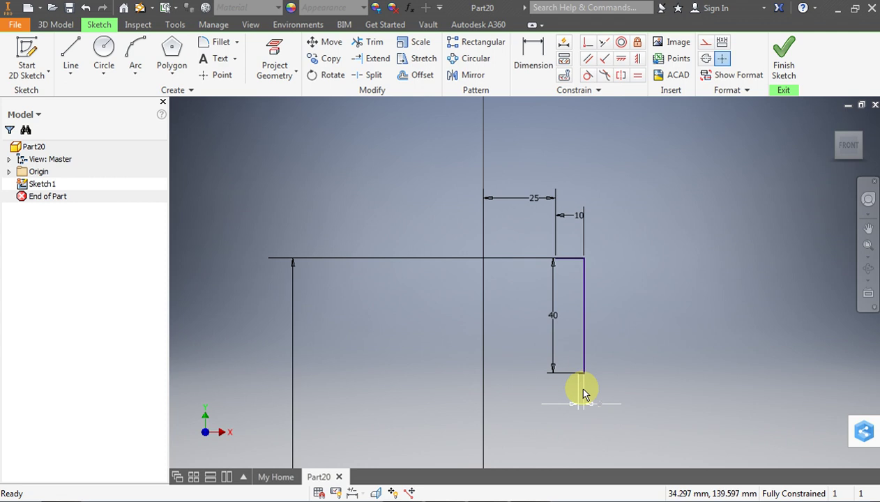
pyautogui.scroll(-2, 593, 357)
# - Zoom to the sketch origin and dismiss the system tray popup
pyautogui.scroll(-1, 627, 366)
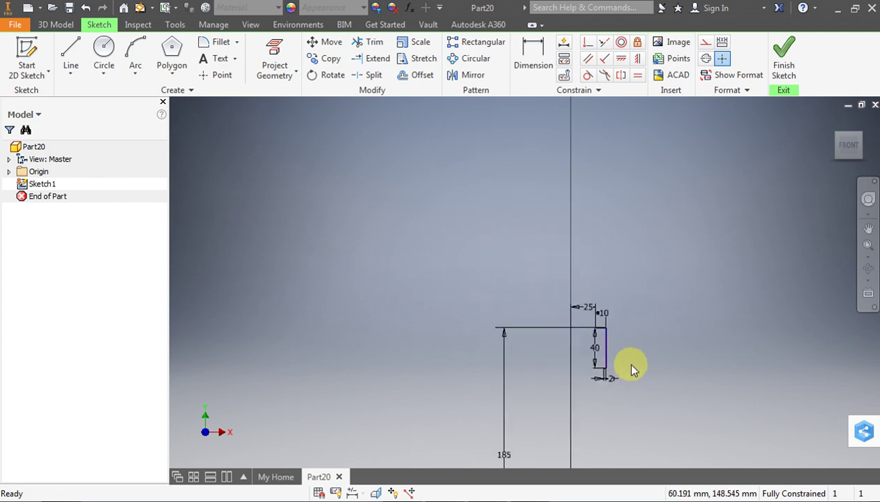
pyautogui.scroll(4, 631, 342)
pyautogui.scroll(-3, 631, 318)
pyautogui.scroll(-3, 621, 324)
pyautogui.scroll(4, 628, 380)
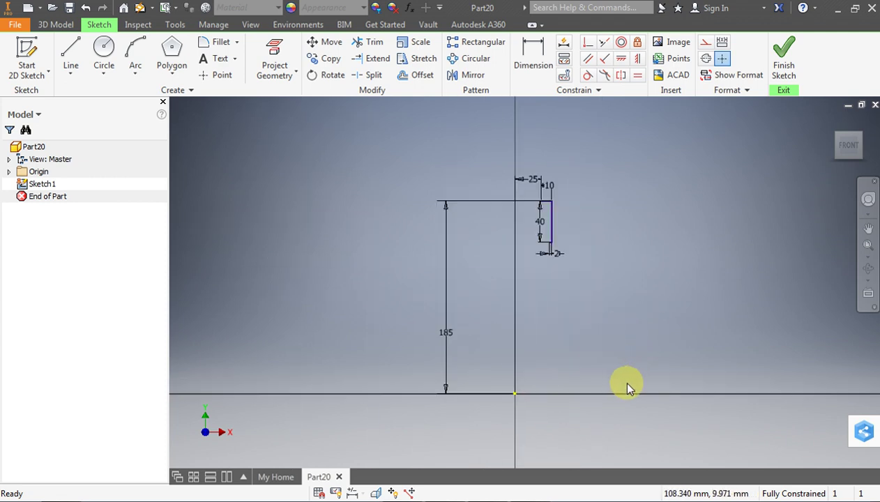
pyautogui.scroll(2, 586, 355)
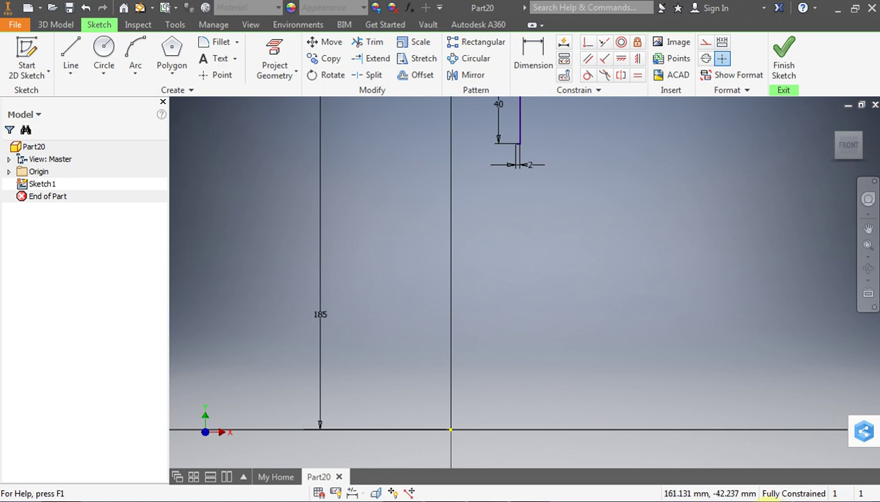
pyautogui.click(771, 499)
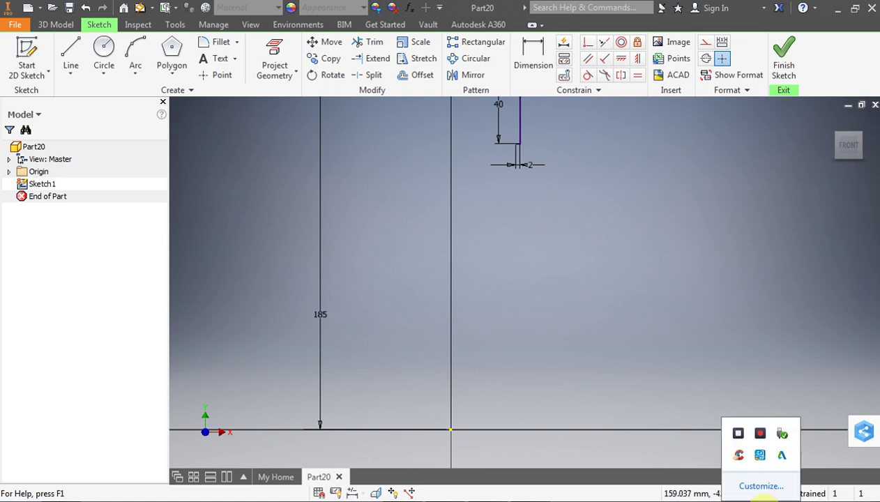
pyautogui.click(648, 393)
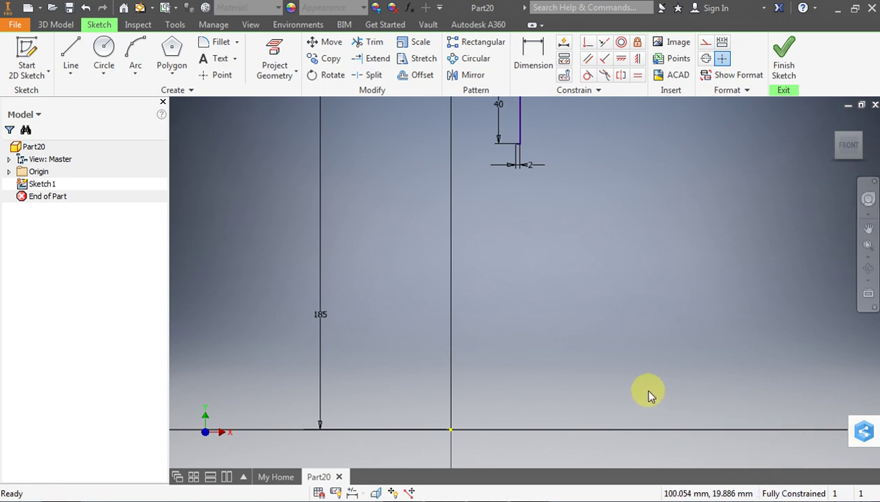
# - Draw a short line on the horizontal axis right of the origin
pyautogui.click(70, 55)
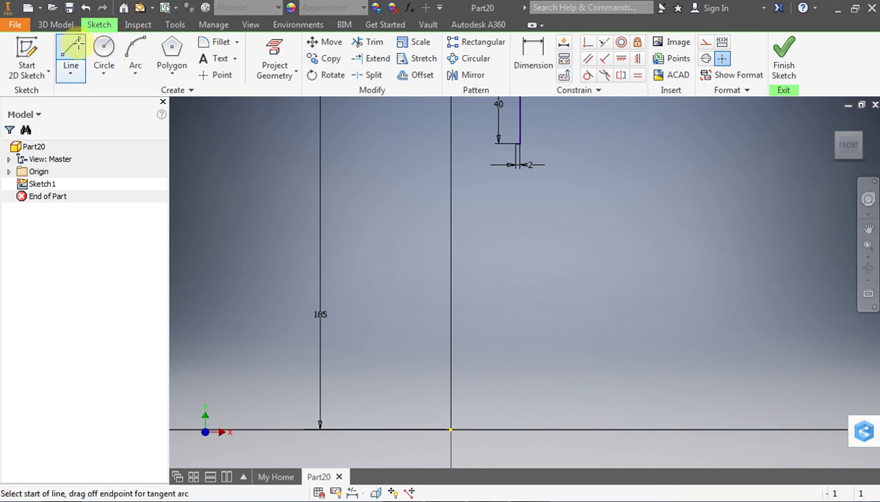
pyautogui.click(563, 429)
pyautogui.click(614, 430)
pyautogui.press('Escape')
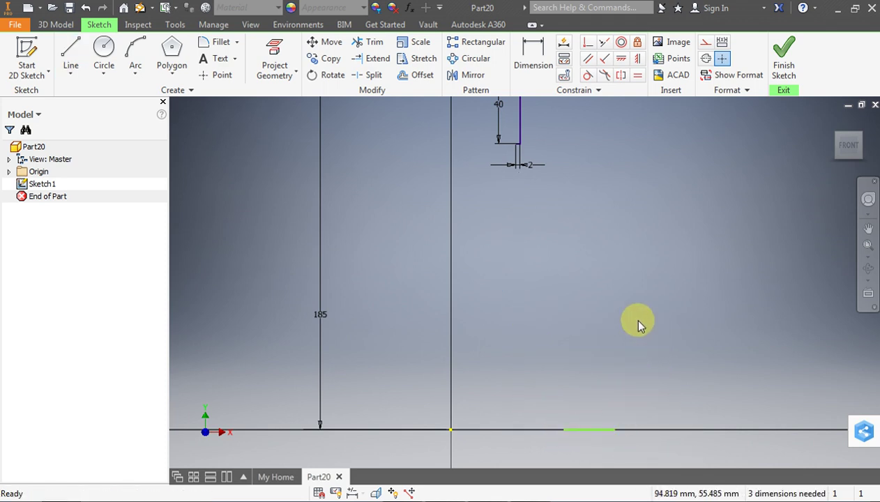
pyautogui.click(588, 41)
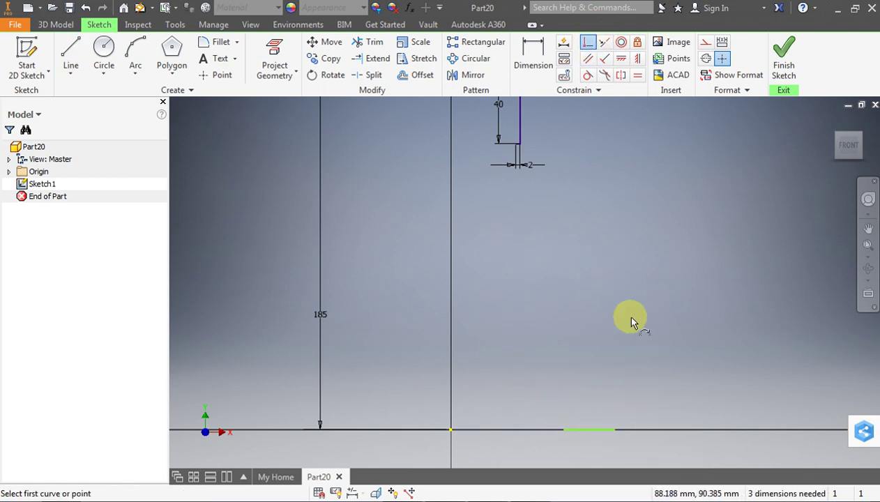
# - Constrain the axis line to the sketch origin, undoing an initial coincident attempt
pyautogui.click(451, 430)
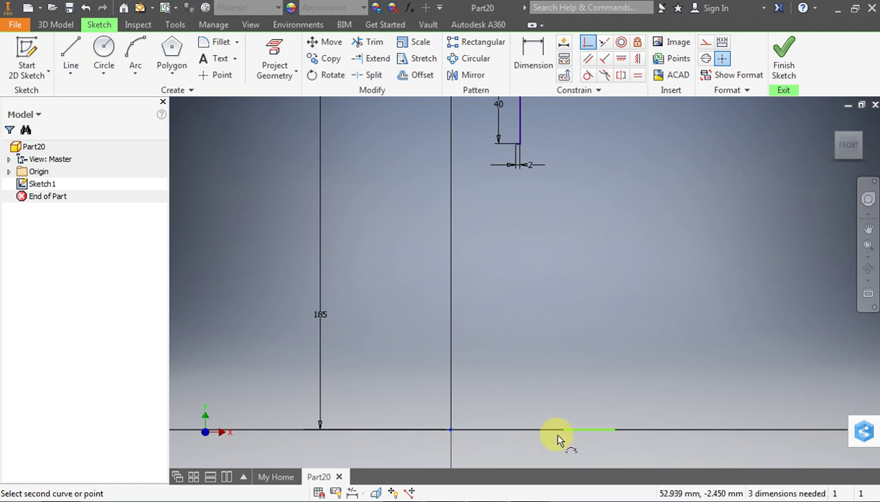
pyautogui.click(590, 430)
pyautogui.press('Escape')
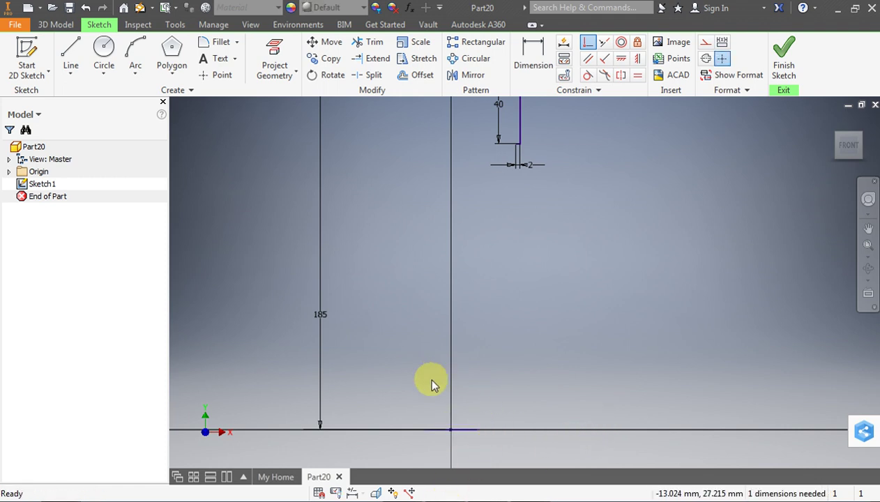
pyautogui.scroll(2, 476, 439)
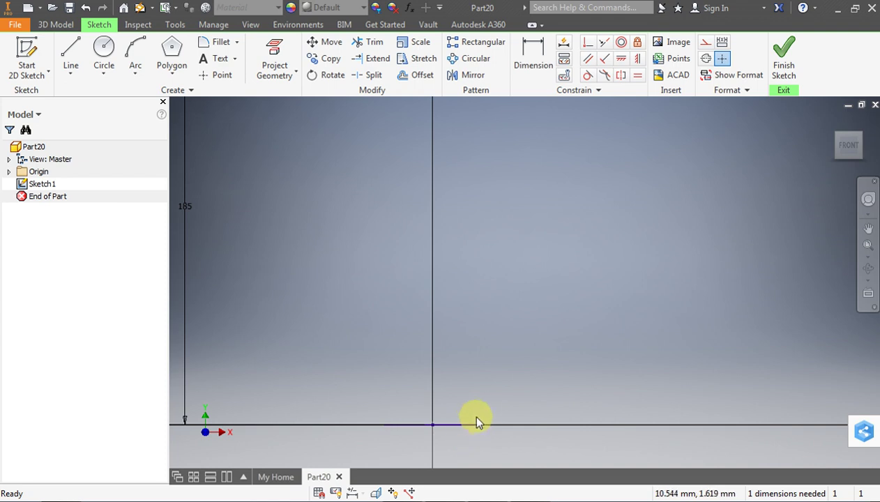
pyautogui.hotkey('ctrl', 'z')
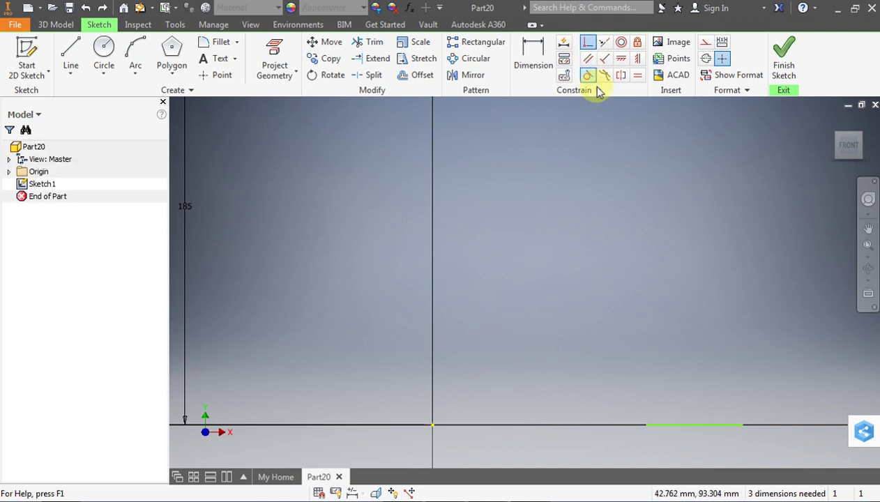
pyautogui.click(587, 45)
pyautogui.click(656, 427)
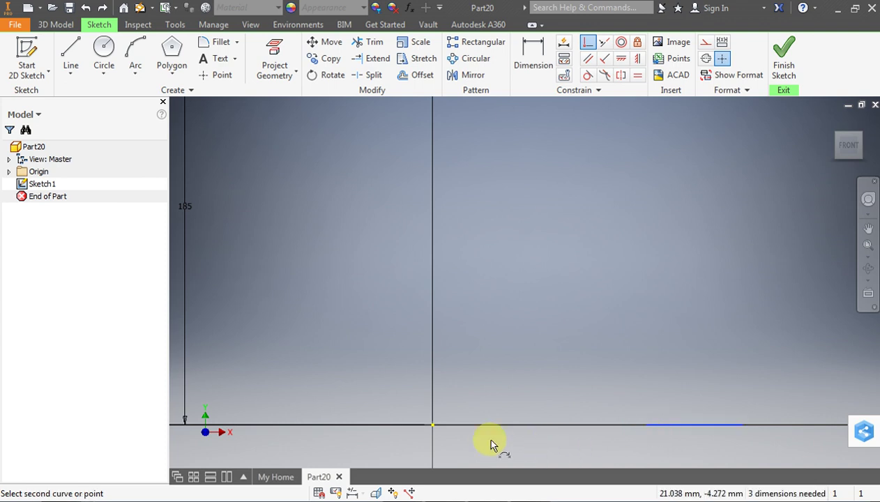
pyautogui.click(432, 427)
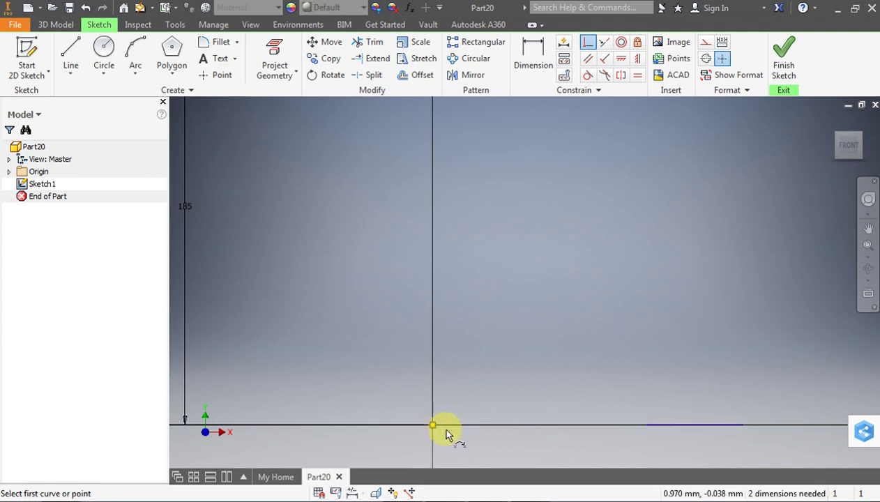
pyautogui.scroll(2, 421, 294)
# - Dimension the axis line's start 50 mm from the origin
pyautogui.click(530, 61)
pyautogui.click(429, 373)
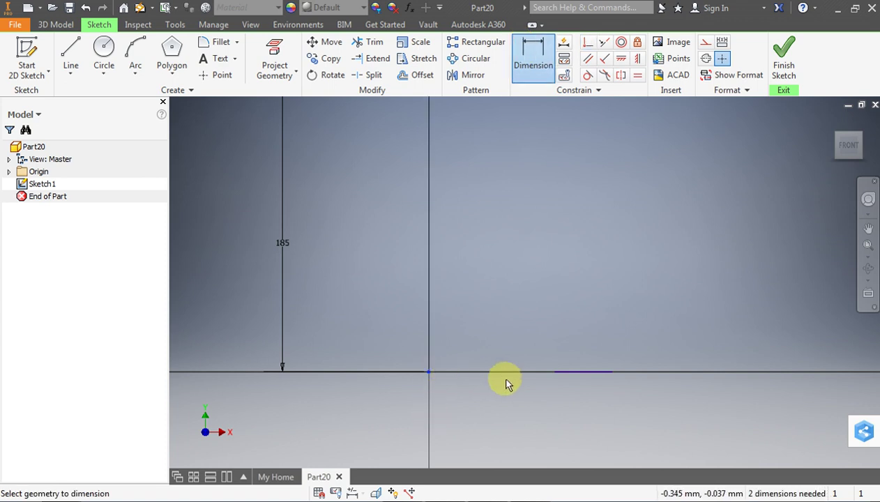
pyautogui.click(555, 373)
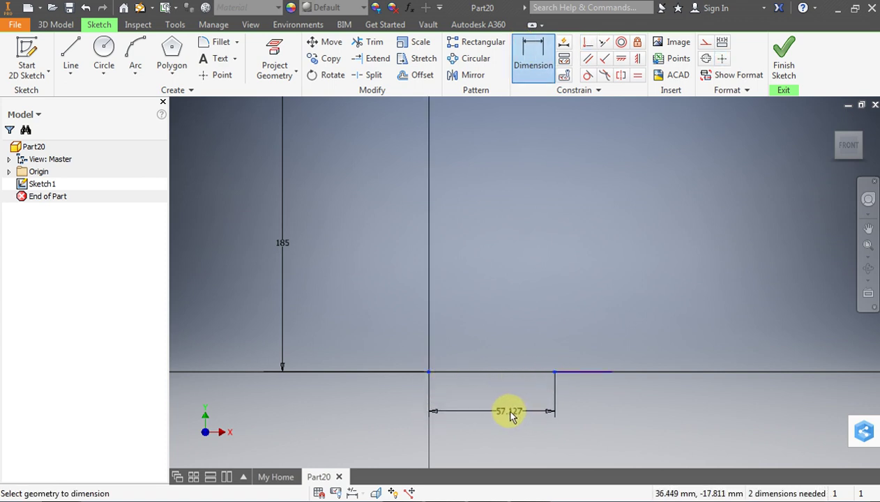
pyautogui.click(507, 413)
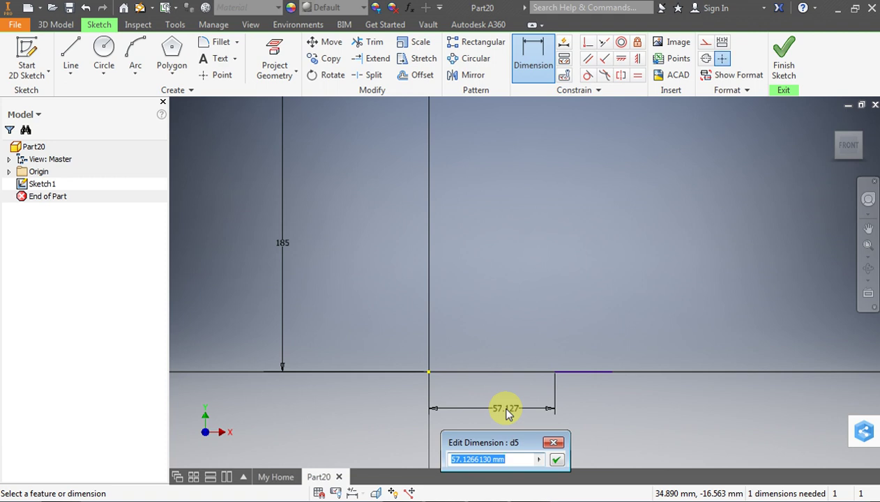
pyautogui.write('5')
pyautogui.press('Return')
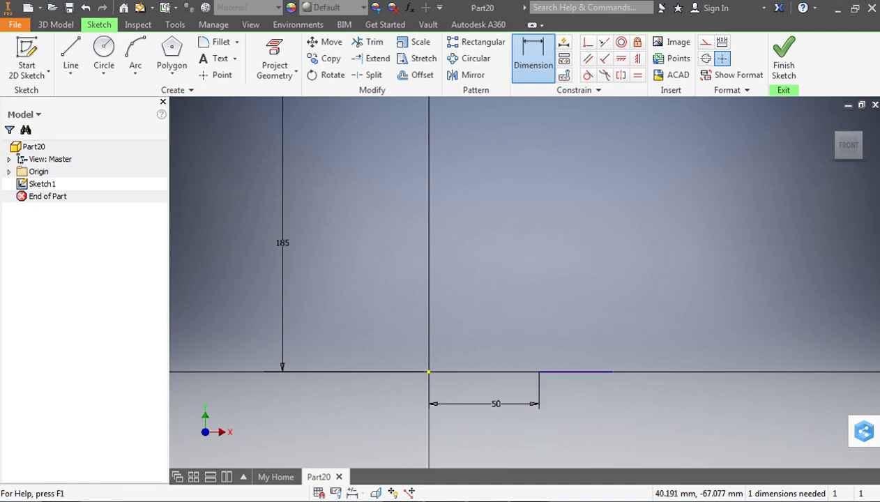
pyautogui.hotkey('alt', 'Tab')
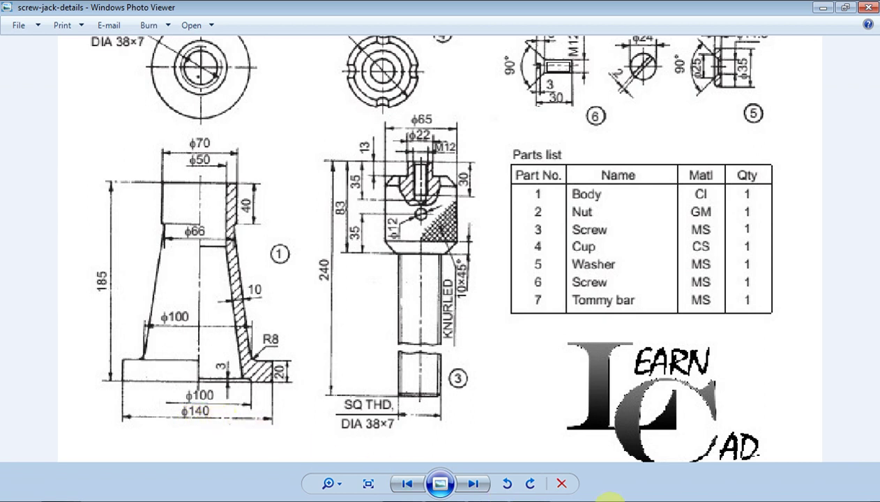
pyautogui.click(408, 496)
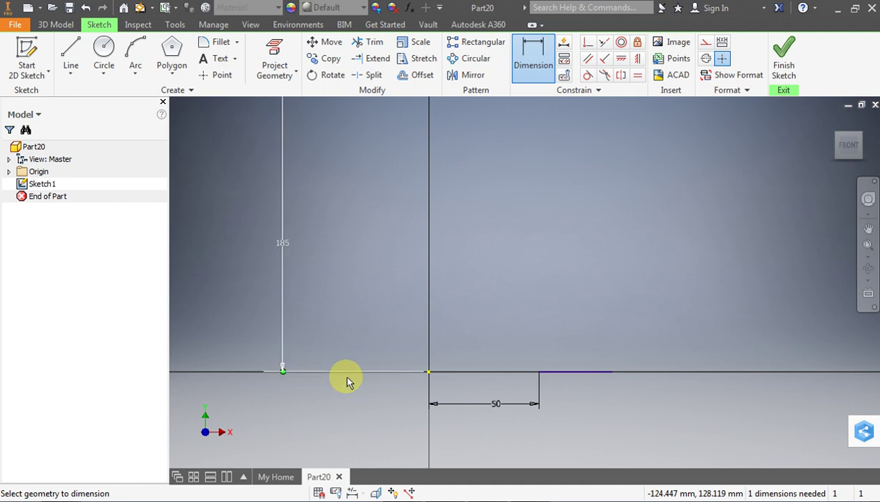
# - Dimension the axis line's right end 70 mm from the origin
pyautogui.click(428, 373)
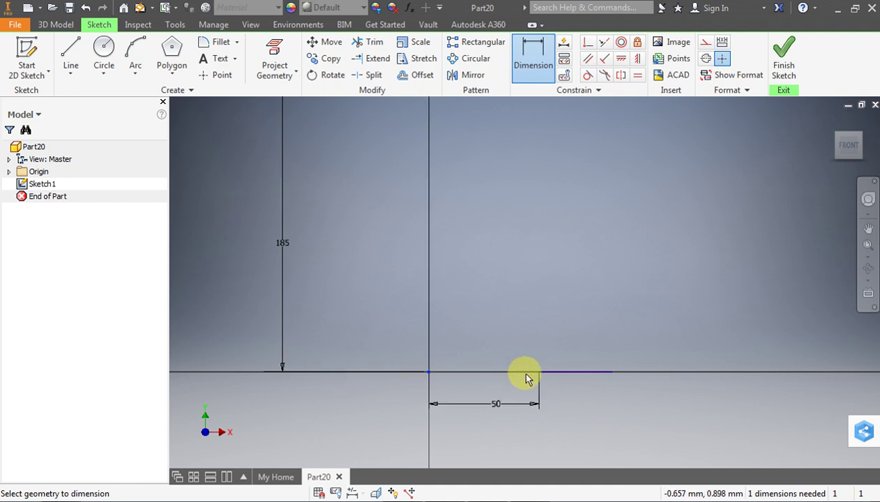
pyautogui.click(610, 380)
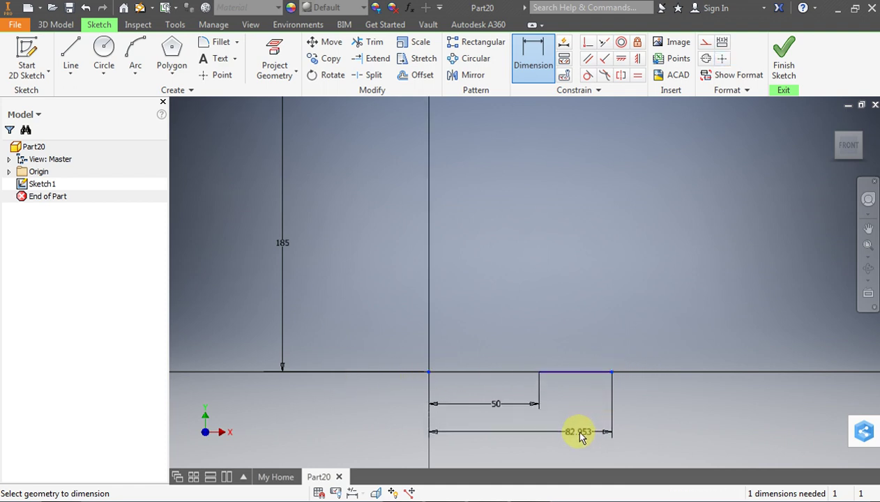
pyautogui.click(567, 429)
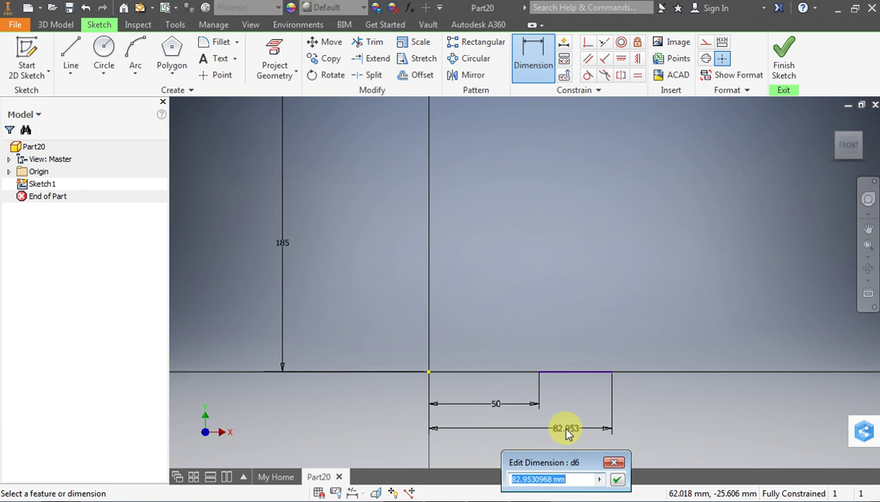
pyautogui.write('70')
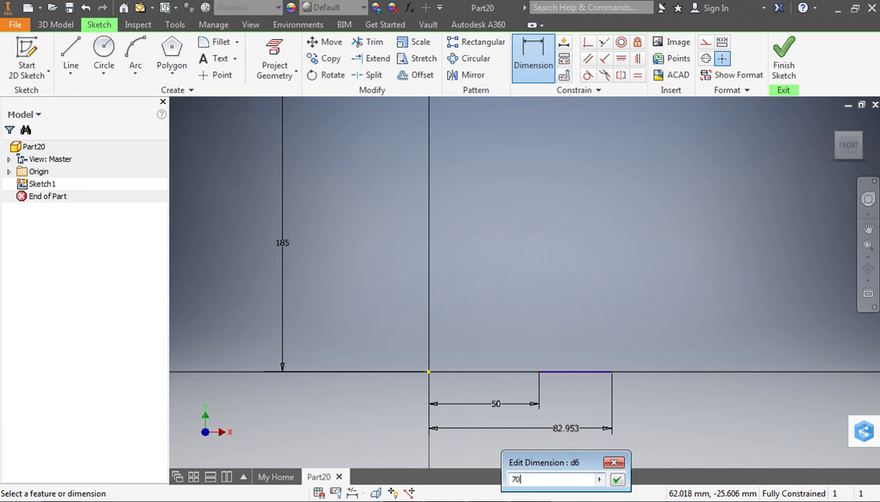
pyautogui.press('Return')
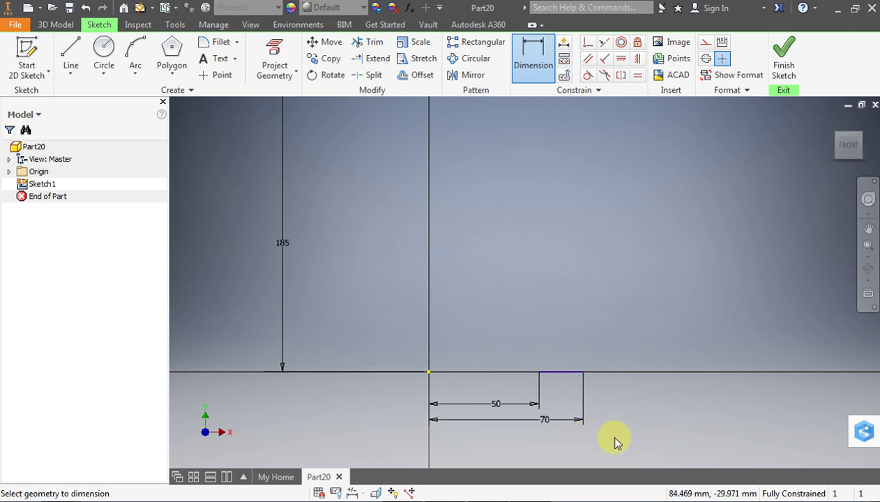
# - Draw a 20 mm vertical line up from the 70 mm endpoint and add its 20 dimension
pyautogui.click(69, 61)
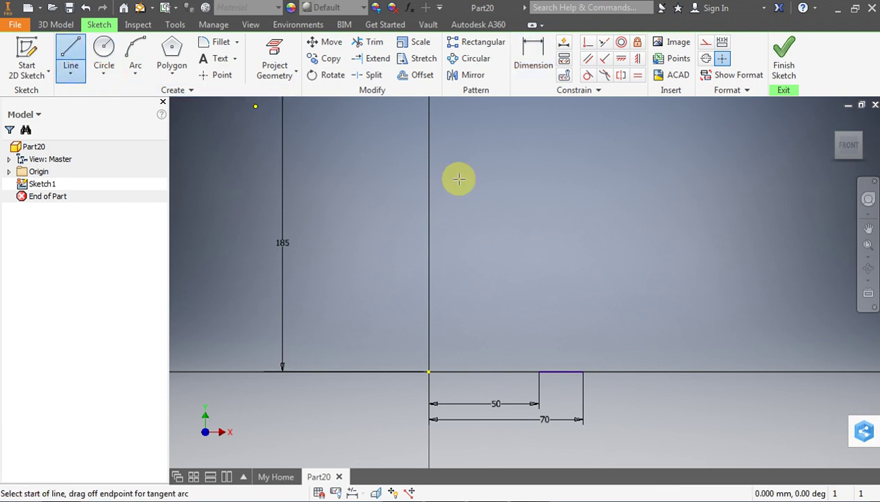
pyautogui.click(583, 371)
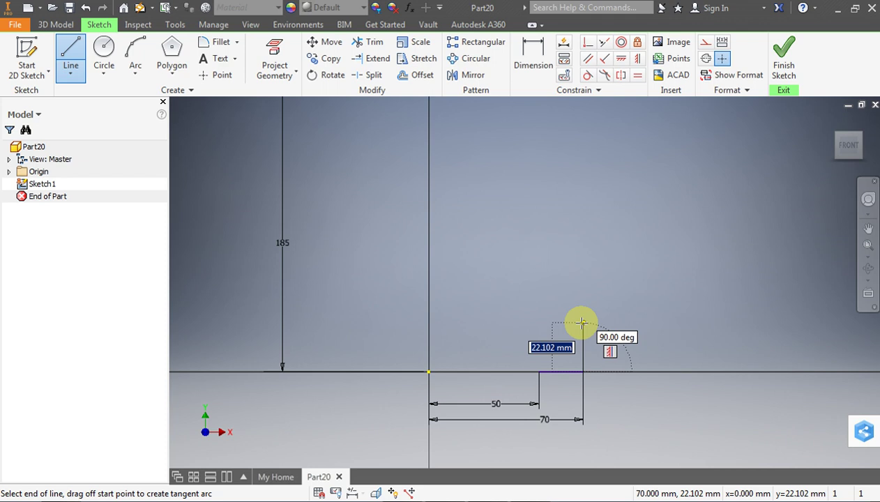
pyautogui.write('20')
pyautogui.press('Return')
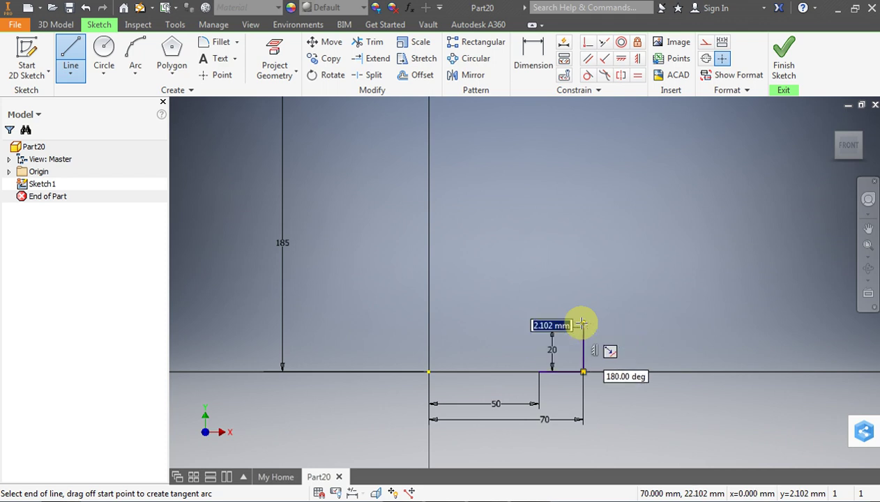
pyautogui.press('Escape')
pyautogui.scroll(-2, 578, 414)
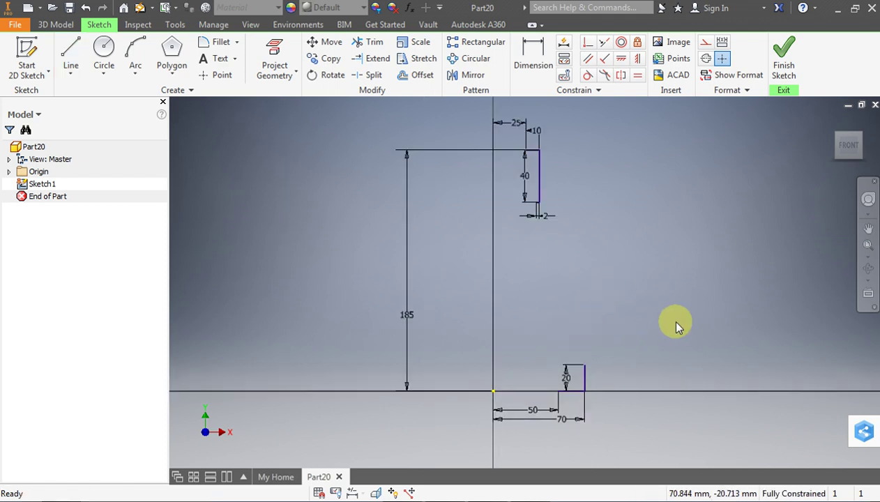
pyautogui.scroll(3, 666, 321)
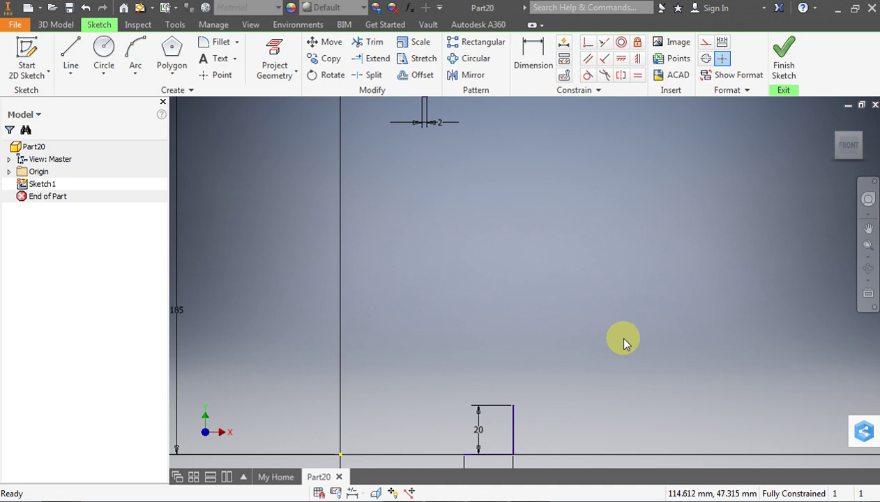
pyautogui.scroll(-2, 544, 352)
pyautogui.scroll(2, 526, 430)
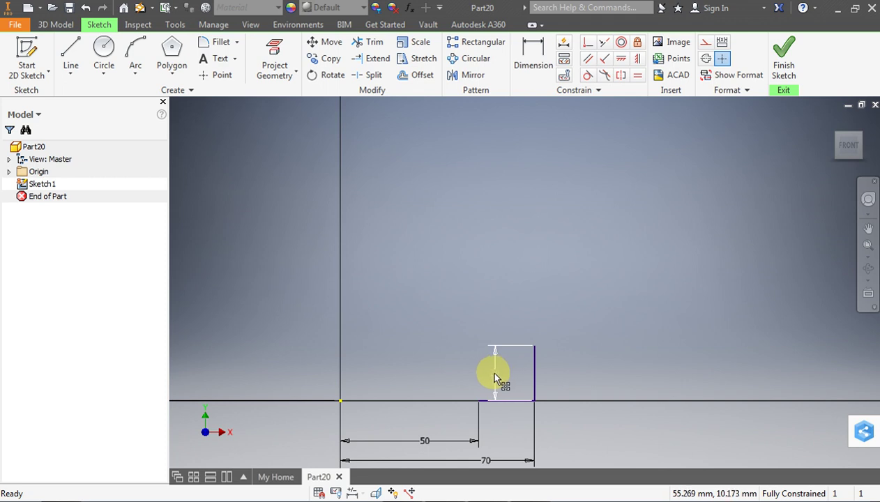
pyautogui.moveTo(495, 379); pyautogui.dragTo(558, 370)
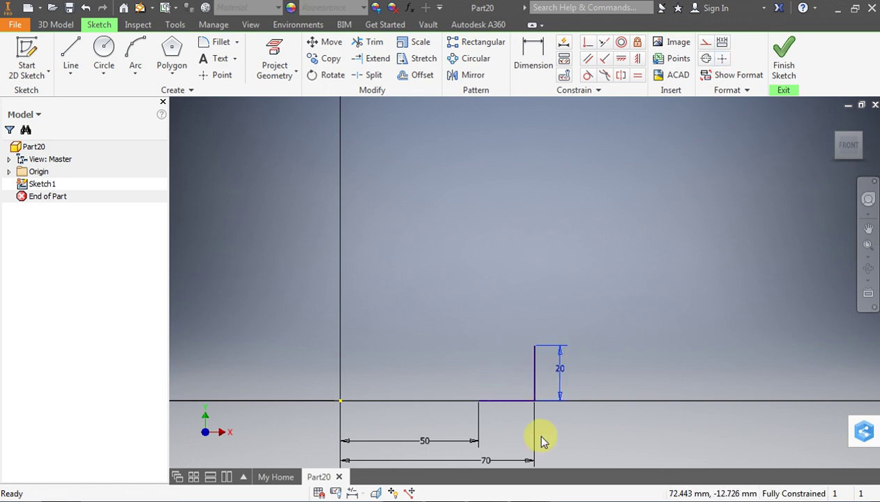
# - Draw a horizontal line left from the top of the 20 mm line
pyautogui.click(70, 47)
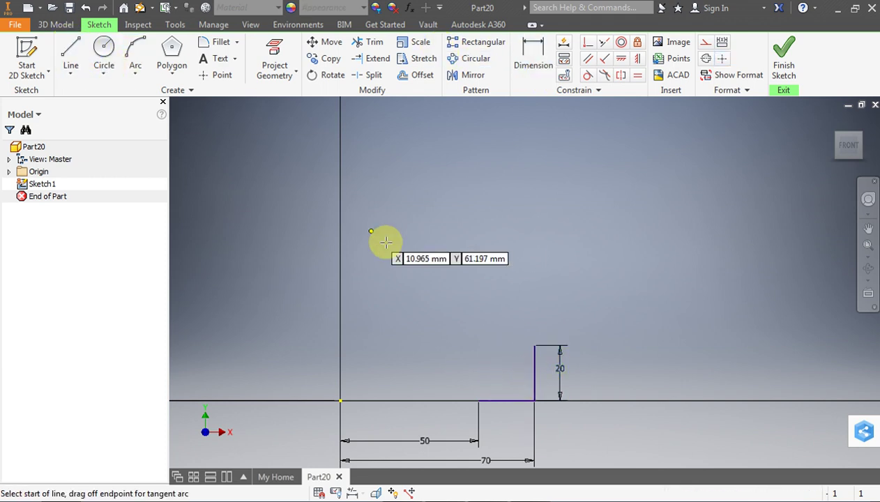
pyautogui.click(534, 346)
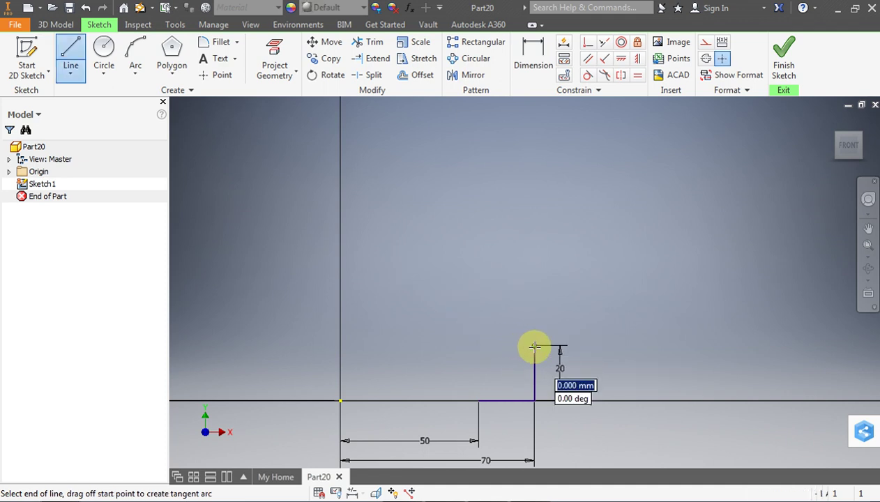
pyautogui.click(478, 346)
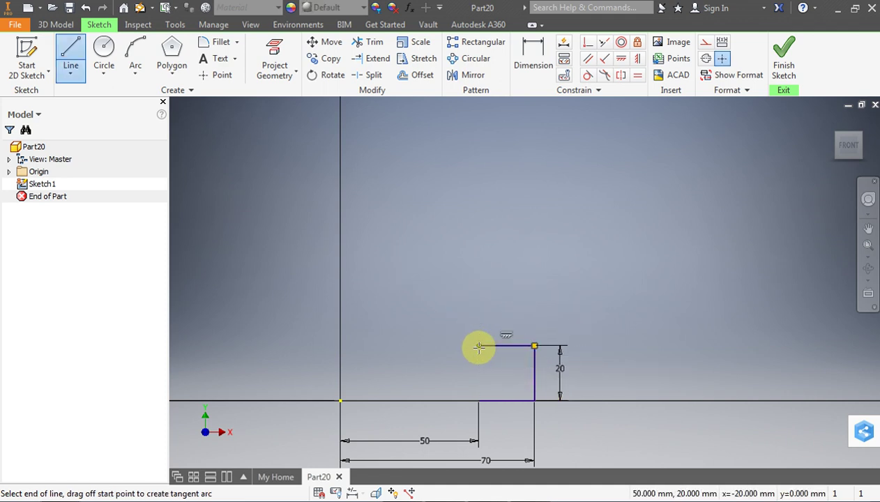
pyautogui.press('Escape')
pyautogui.scroll(-2, 518, 389)
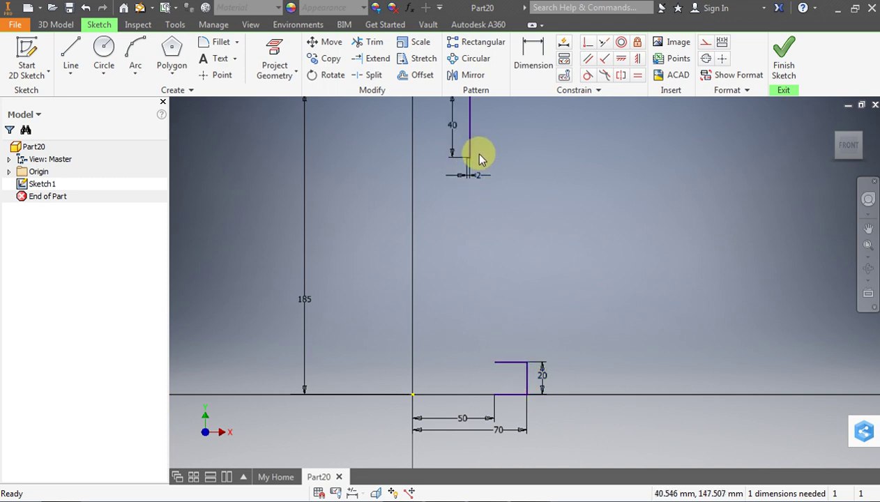
pyautogui.scroll(2, 459, 129)
# - Move the 40 and 2 dimension labels to clearer positions
pyautogui.moveTo(451, 127); pyautogui.dragTo(520, 145)
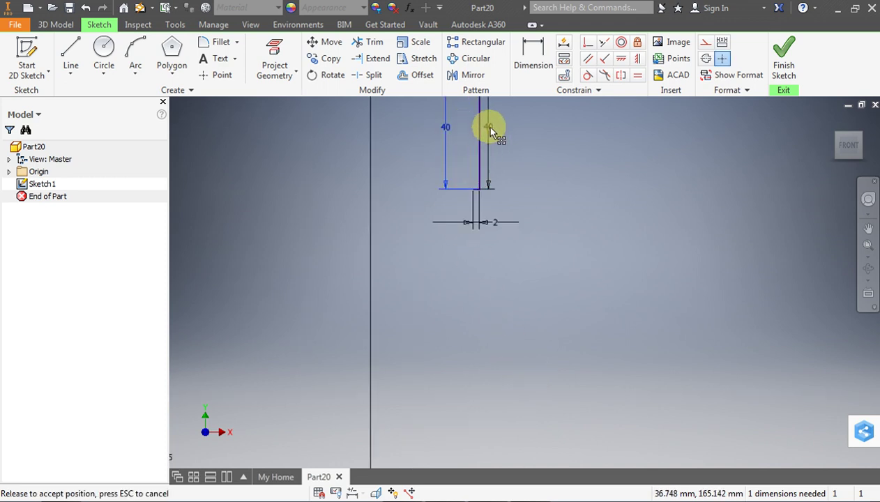
pyautogui.moveTo(499, 201); pyautogui.dragTo(498, 165)
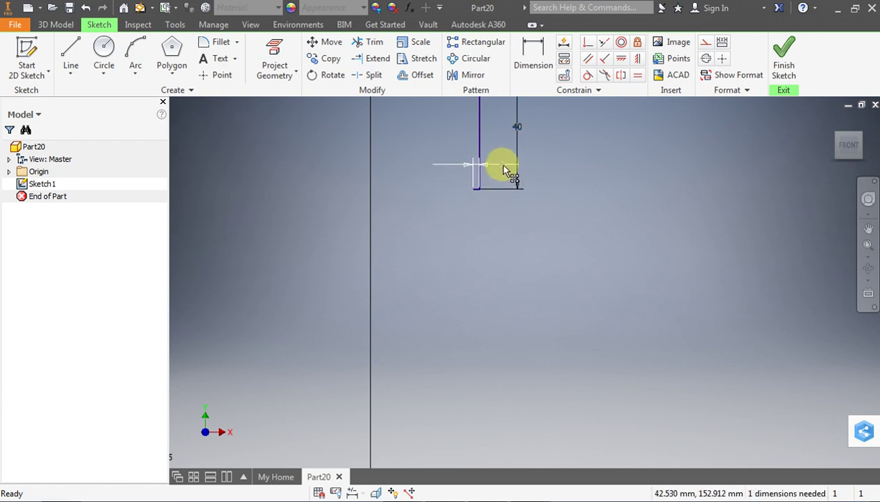
pyautogui.click(70, 52)
# - Draw a slanted line from the 2 mm ledge's end down to the lower step's top-left corner
pyautogui.scroll(2, 413, 177)
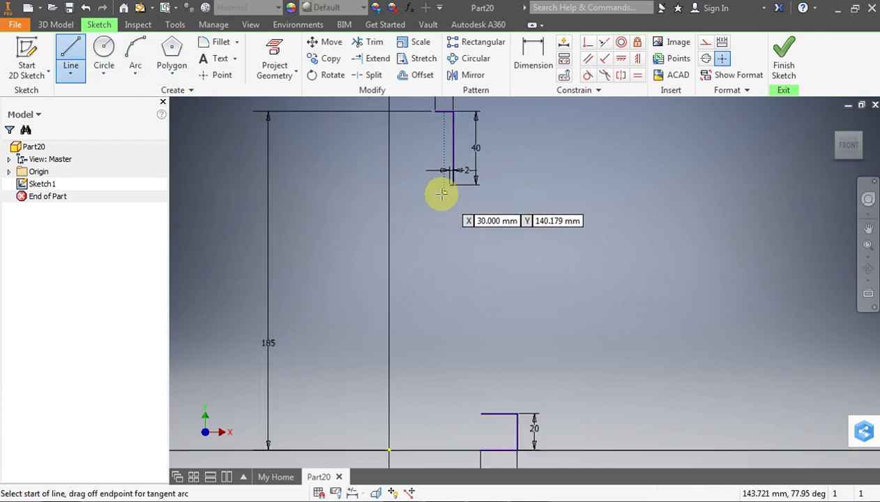
pyautogui.scroll(-3, 448, 173)
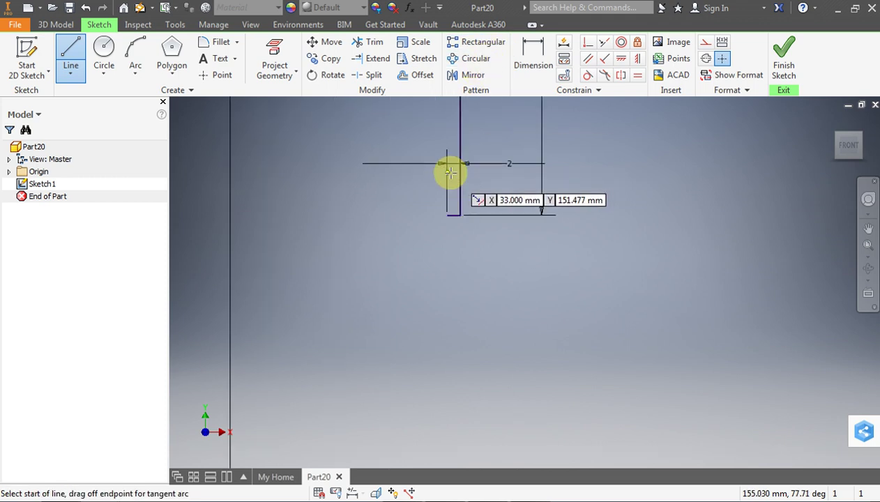
pyautogui.click(447, 212)
pyautogui.scroll(1, 450, 203)
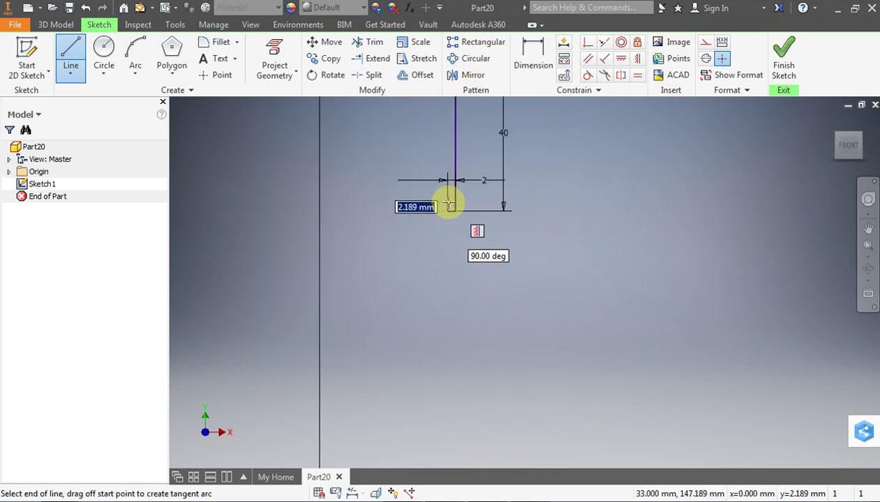
pyautogui.scroll(1, 450, 201)
pyautogui.scroll(1, 450, 201)
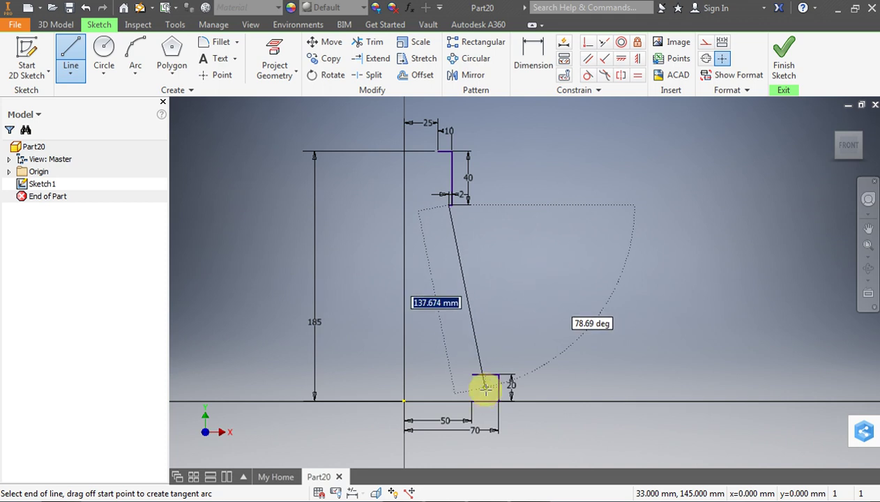
pyautogui.scroll(-2, 468, 386)
pyautogui.click(468, 356)
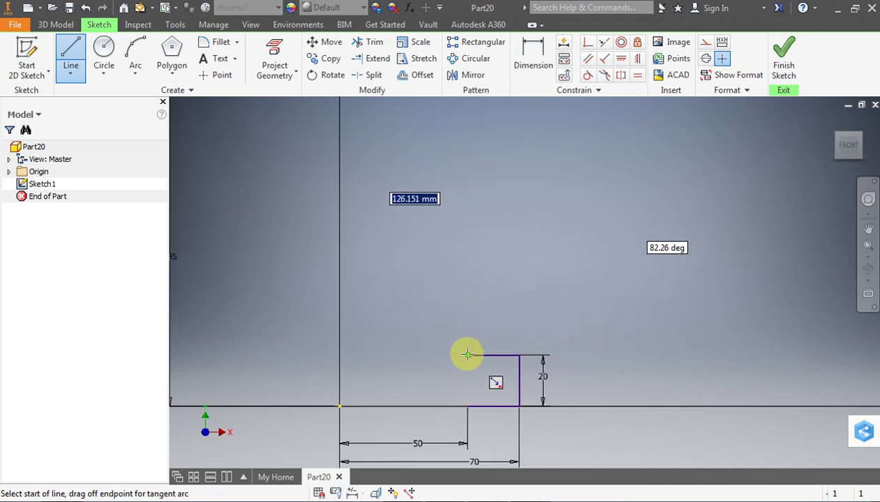
pyautogui.scroll(1, 499, 371)
pyautogui.press('Escape')
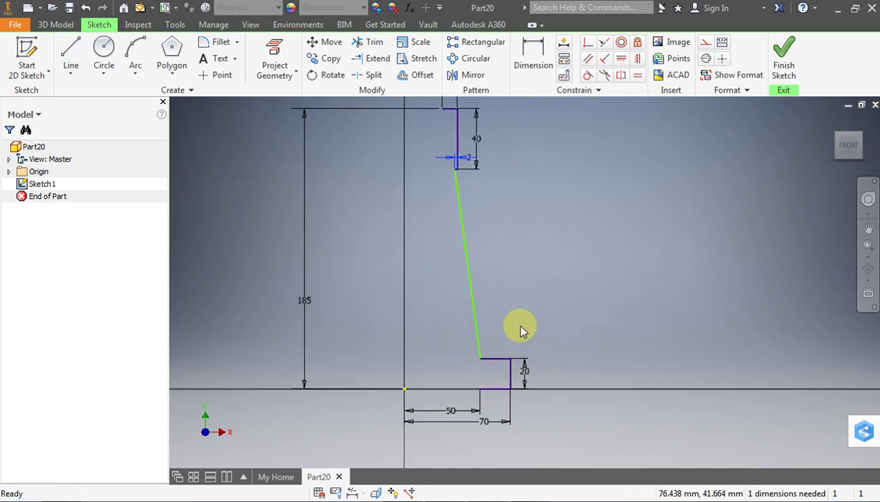
pyautogui.scroll(2, 493, 396)
pyautogui.scroll(-2, 474, 387)
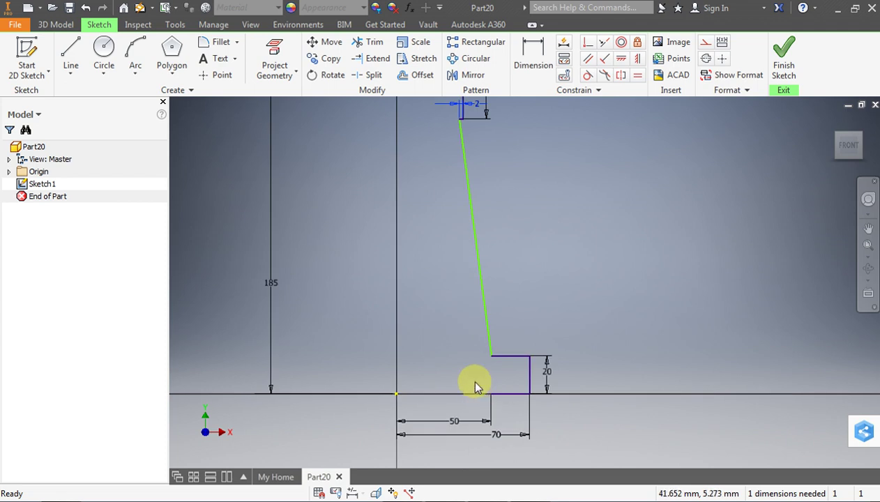
pyautogui.scroll(-2, 477, 387)
pyautogui.click(70, 54)
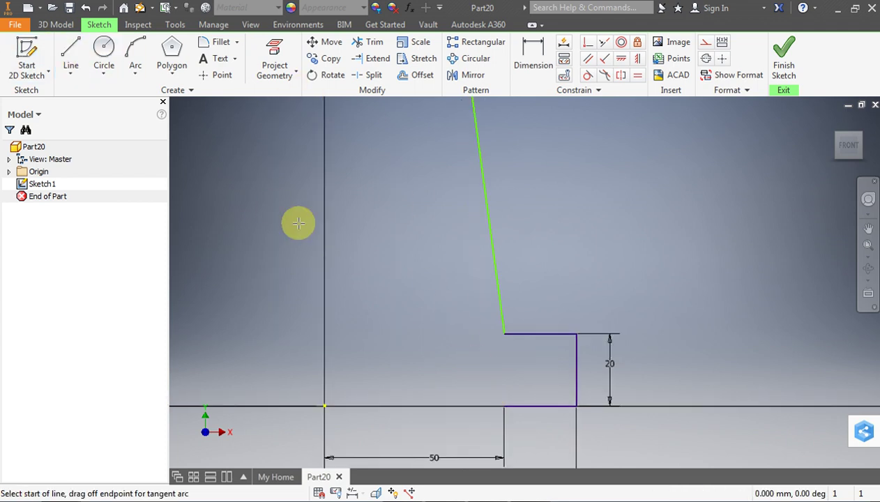
# - Draw a 3 mm vertical rise at the 50 mm base corner, then a horizontal line leftward
pyautogui.click(505, 406)
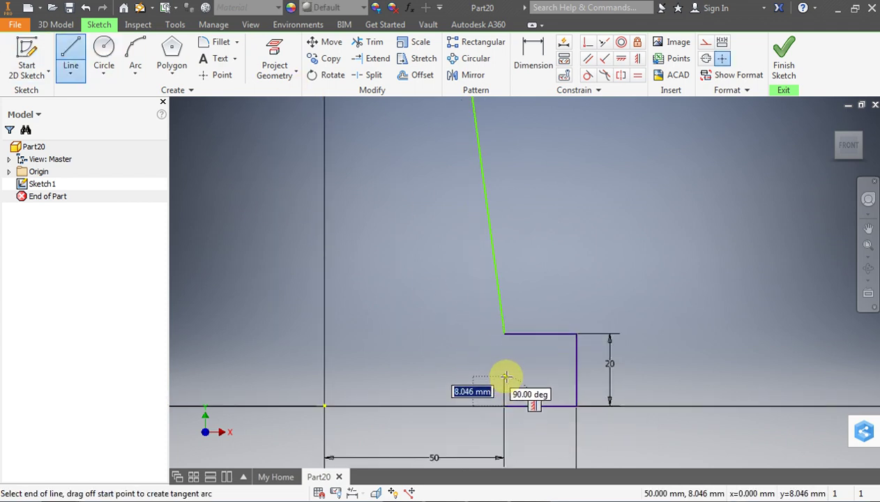
pyautogui.write('3')
pyautogui.press('Return')
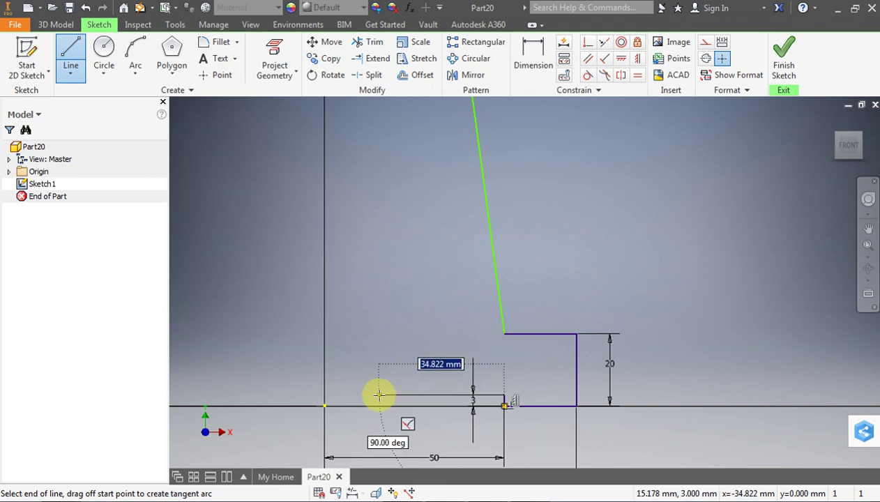
pyautogui.click(379, 396)
pyautogui.press('Escape')
pyautogui.scroll(-3, 401, 375)
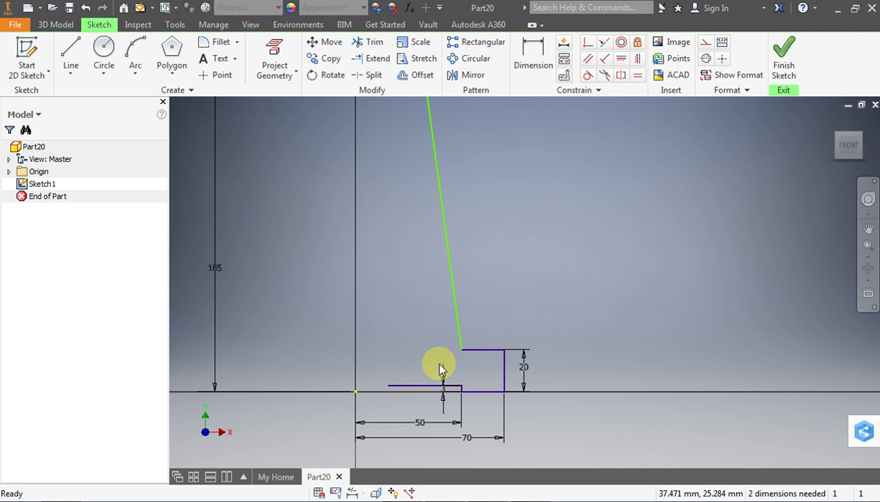
pyautogui.scroll(-3, 439, 369)
pyautogui.scroll(3, 460, 328)
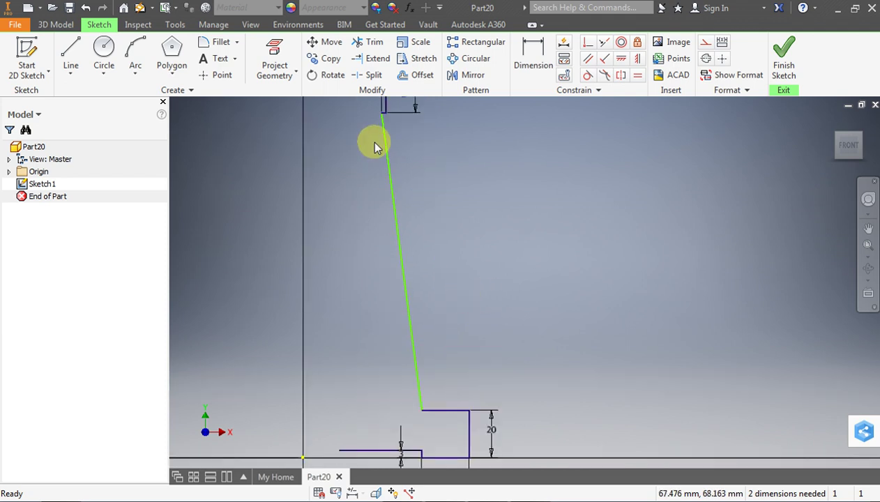
pyautogui.click(417, 74)
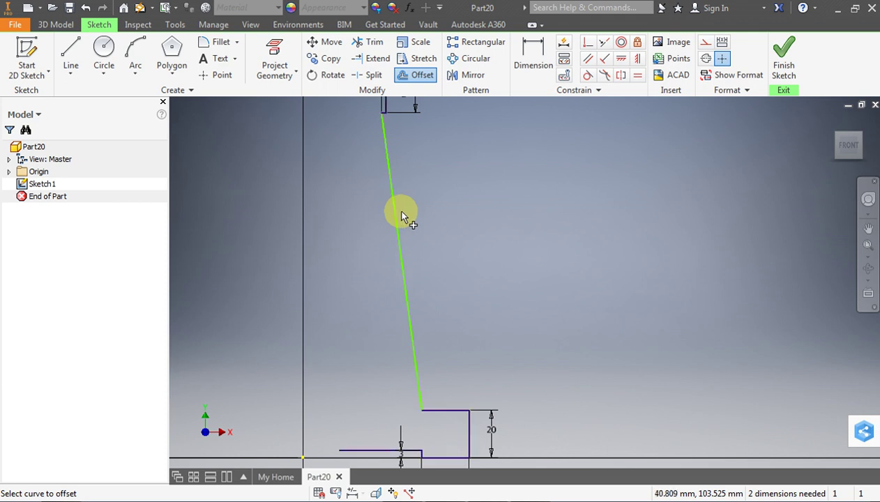
pyautogui.press('Escape')
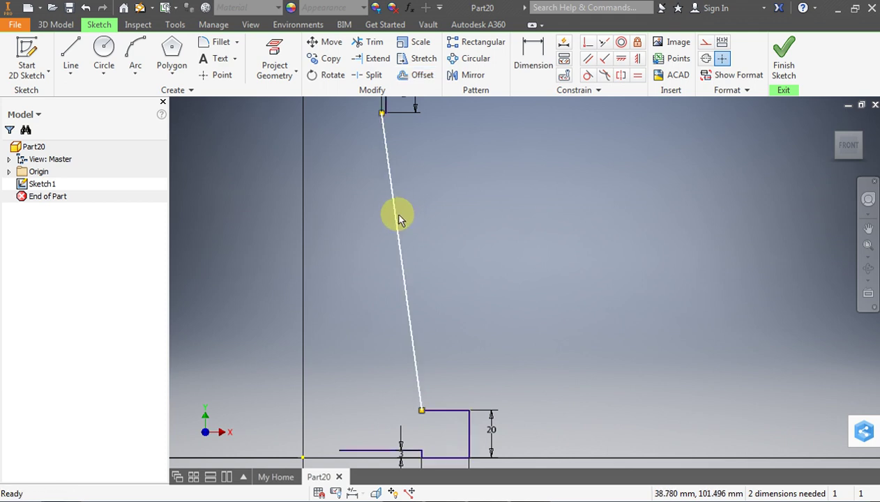
pyautogui.click(398, 218)
pyautogui.click(420, 75)
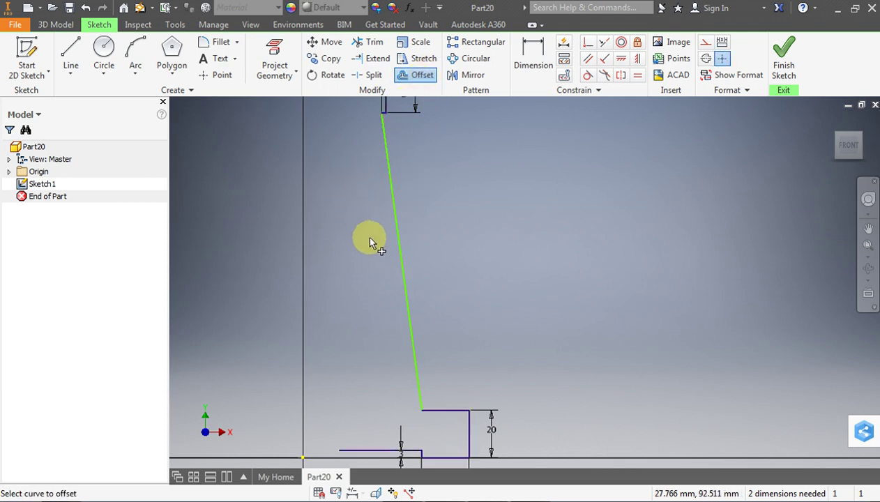
pyautogui.click(401, 248)
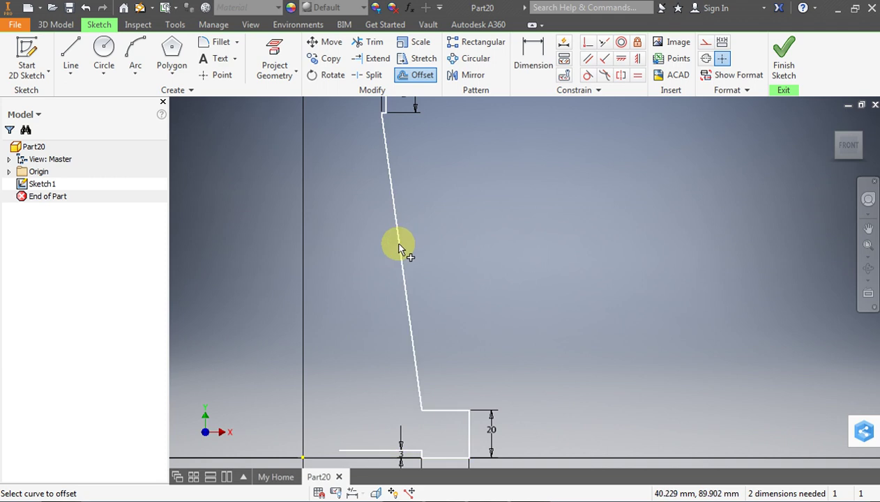
pyautogui.click(401, 249)
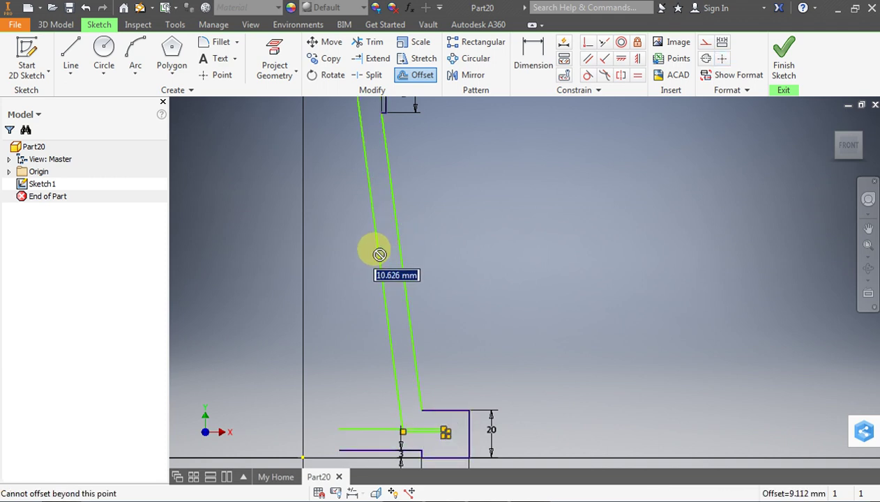
pyautogui.scroll(-2, 379, 255)
pyautogui.scroll(-2, 376, 251)
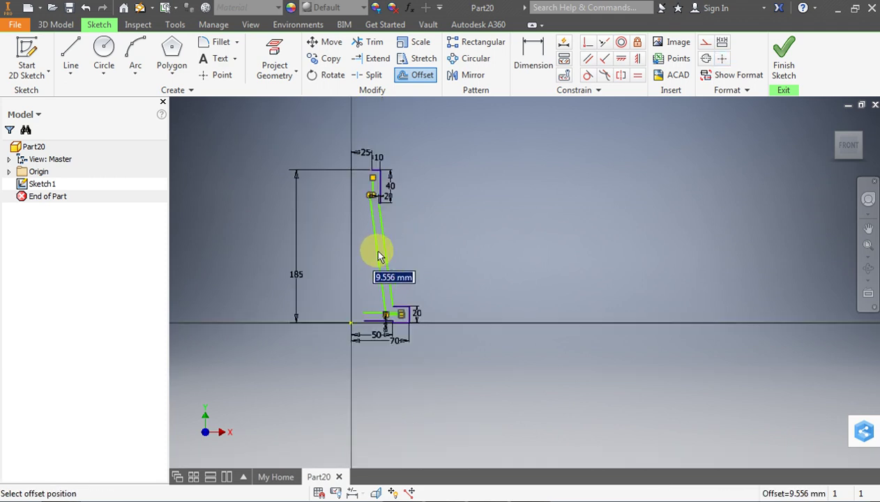
pyautogui.scroll(3, 379, 255)
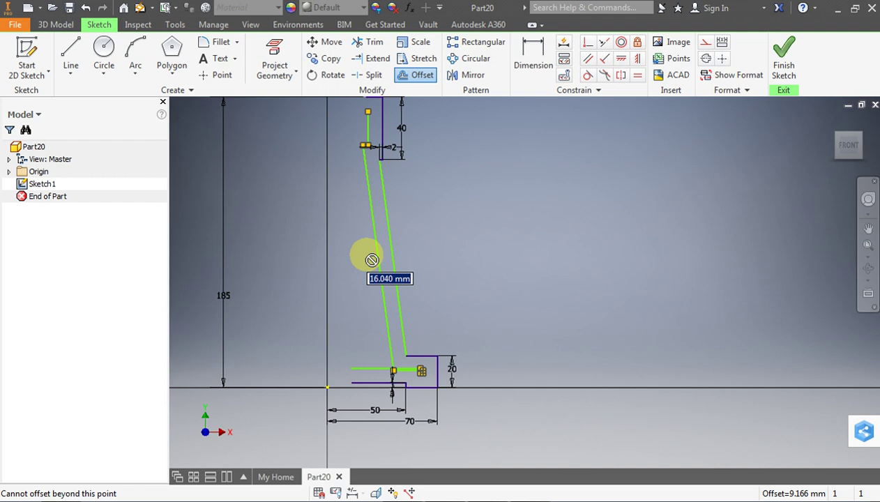
pyautogui.press('Escape')
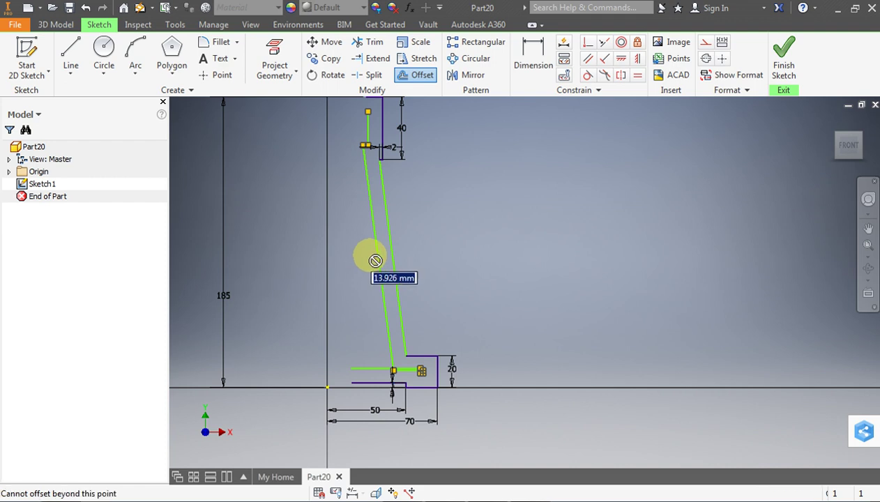
pyautogui.press('Escape')
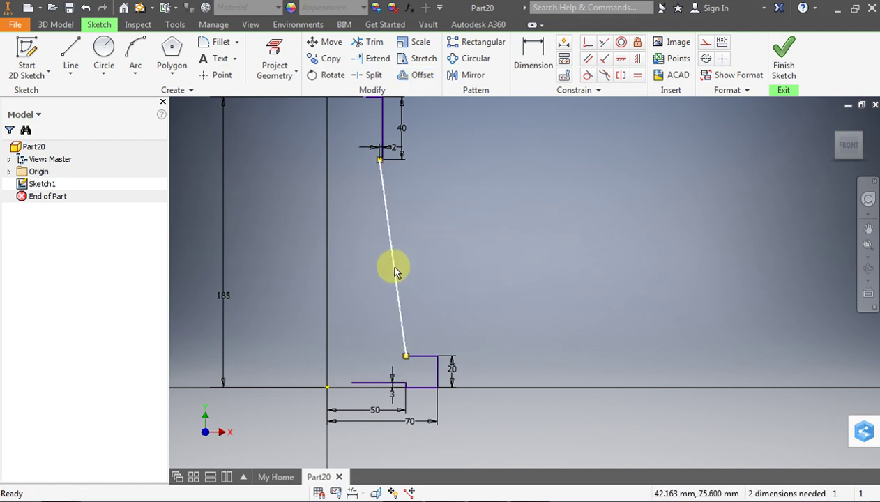
pyautogui.click(394, 270)
pyautogui.click(420, 75)
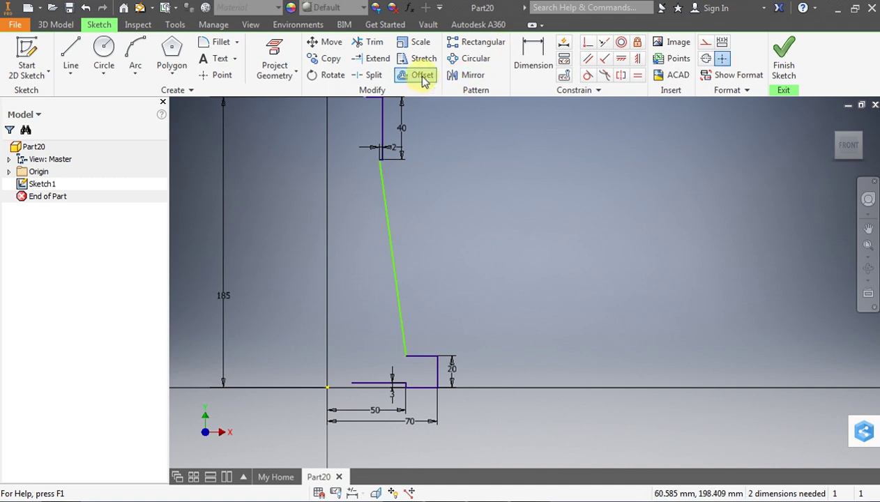
# - Offset the profile chain to the left and delete the two leftover bottom offset segments
pyautogui.click(391, 266)
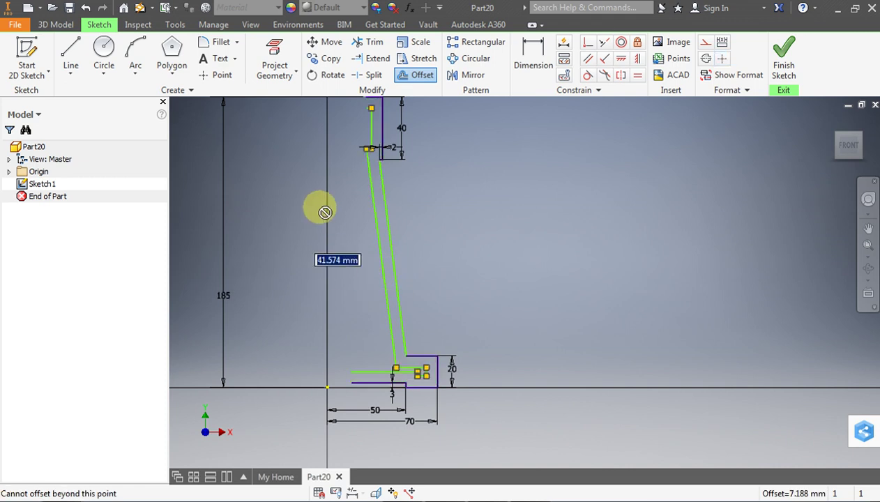
pyautogui.click(381, 283)
pyautogui.press('Escape')
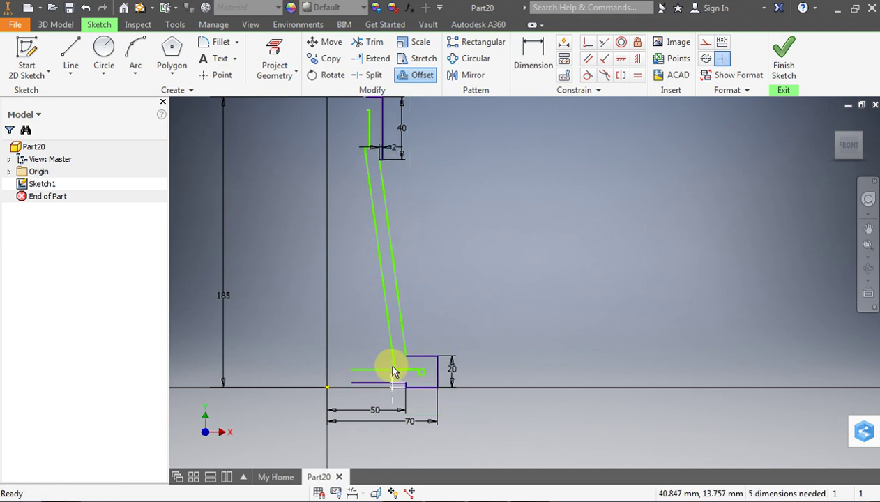
pyautogui.scroll(-3, 392, 367)
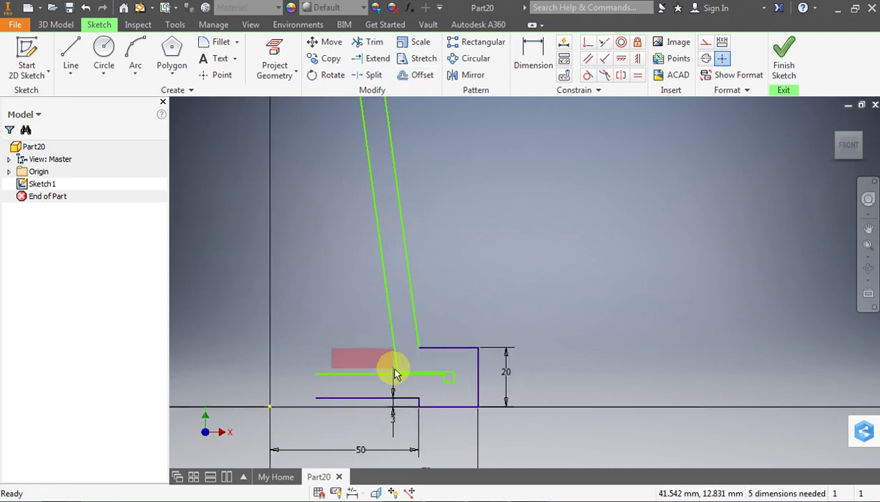
pyautogui.click(367, 372)
pyautogui.press('Delete')
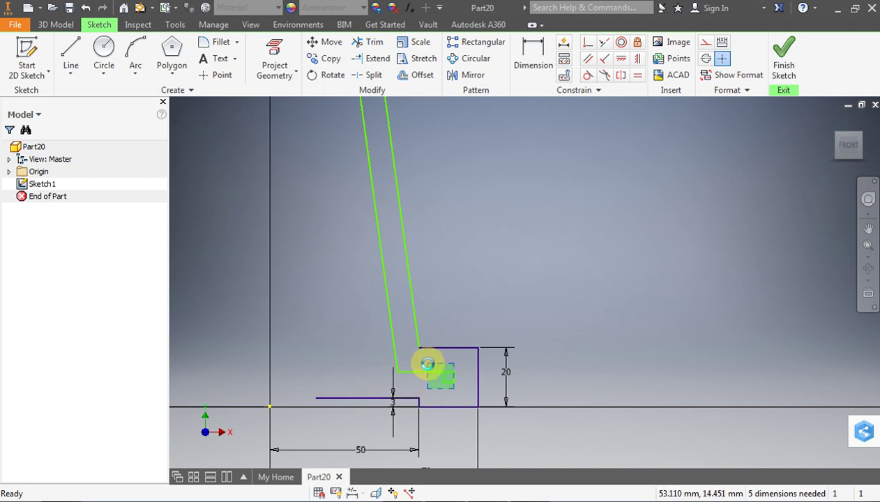
pyautogui.click(428, 375)
pyautogui.press('Delete')
# - Drag the new slanted line's top endpoint down to the level of the top step
pyautogui.scroll(2, 430, 398)
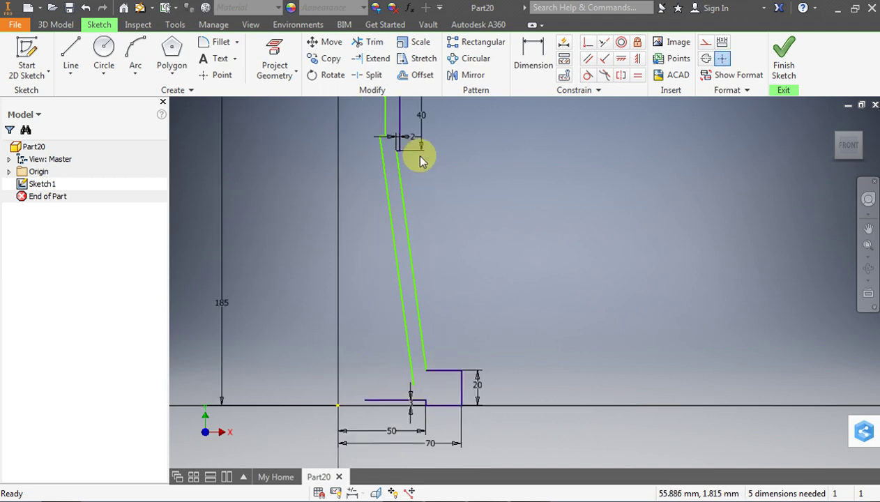
pyautogui.scroll(2, 422, 287)
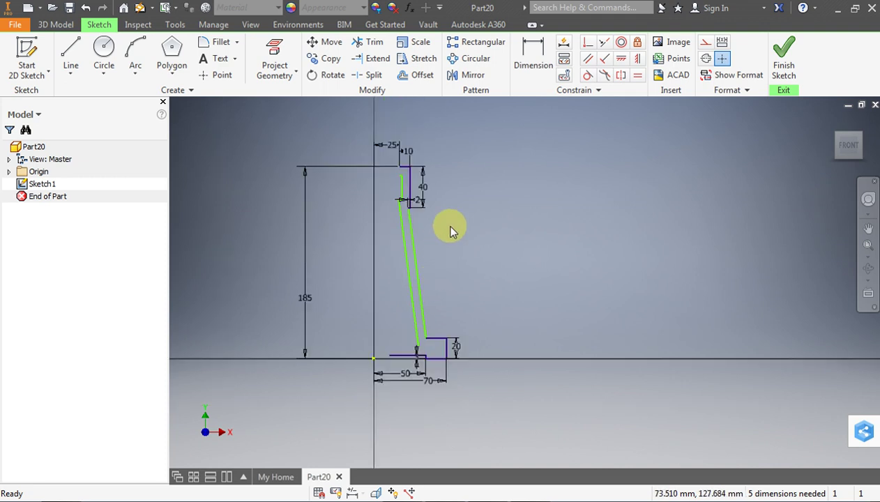
pyautogui.scroll(-3, 447, 226)
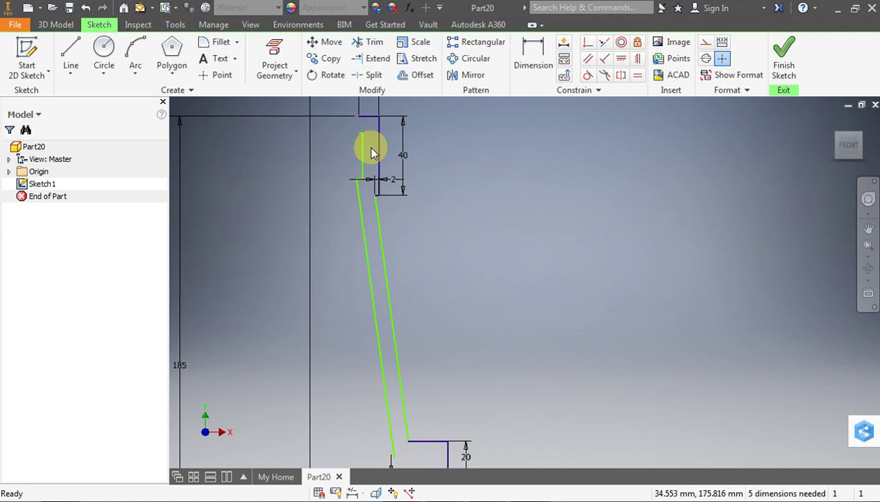
pyautogui.moveTo(359, 148); pyautogui.dragTo(357, 182)
pyautogui.scroll(-2, 357, 182)
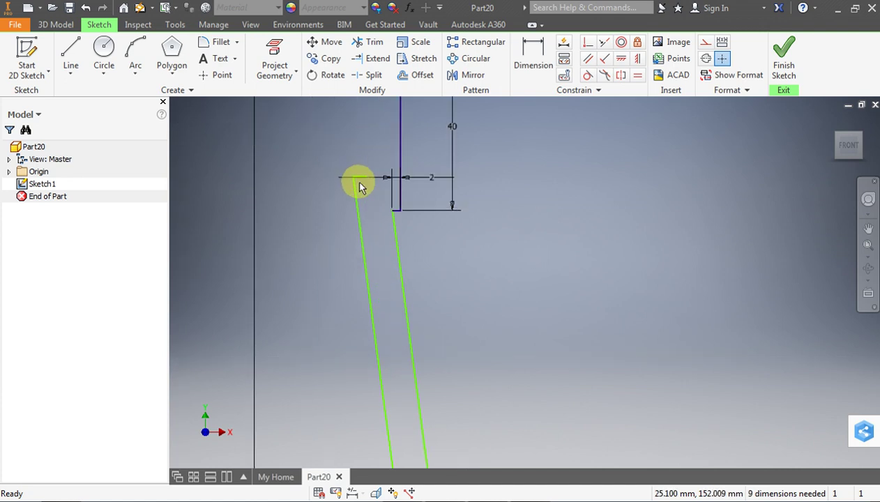
pyautogui.scroll(-4, 360, 180)
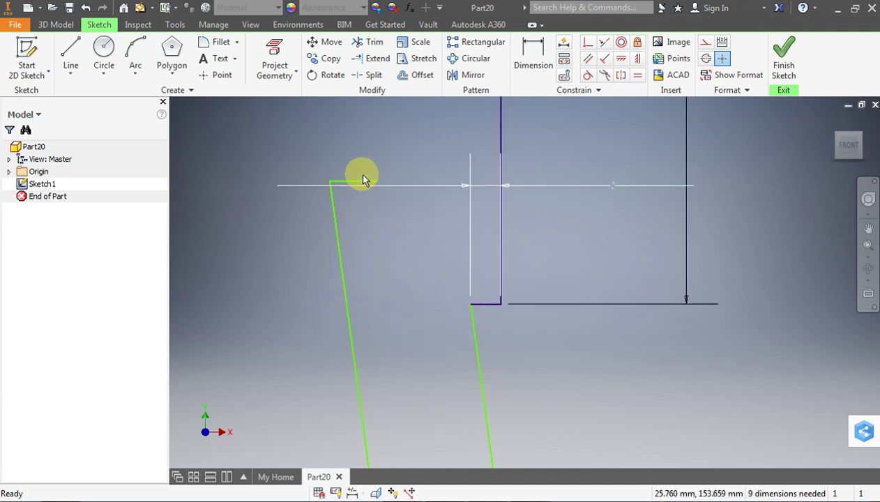
pyautogui.scroll(3, 368, 183)
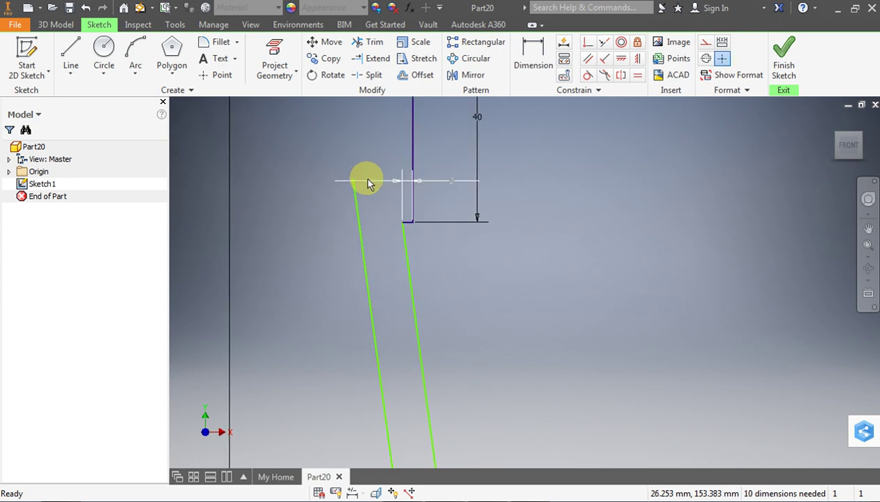
pyautogui.scroll(2, 366, 181)
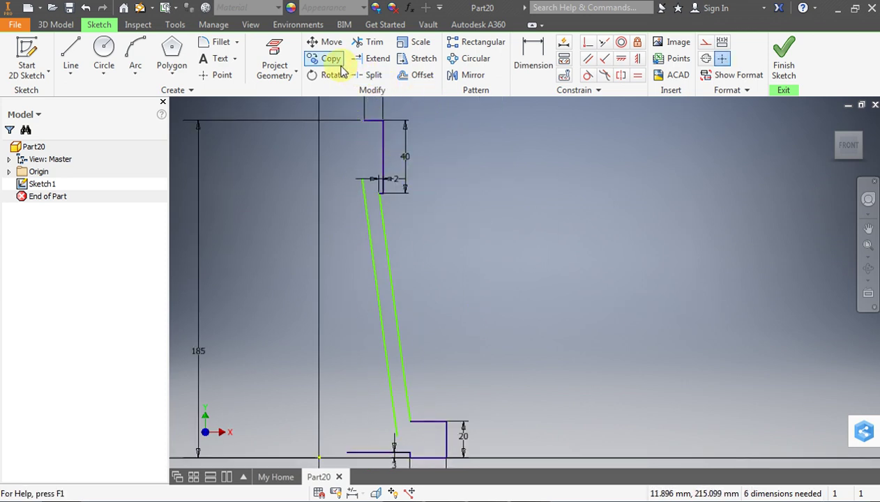
# - Dimension the spacing between the two slanted lines as 10 mm
pyautogui.click(516, 67)
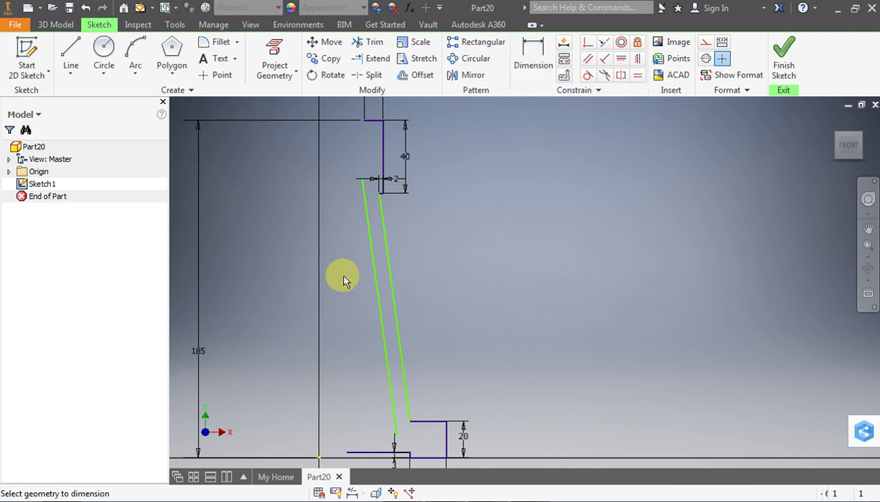
pyautogui.click(392, 289)
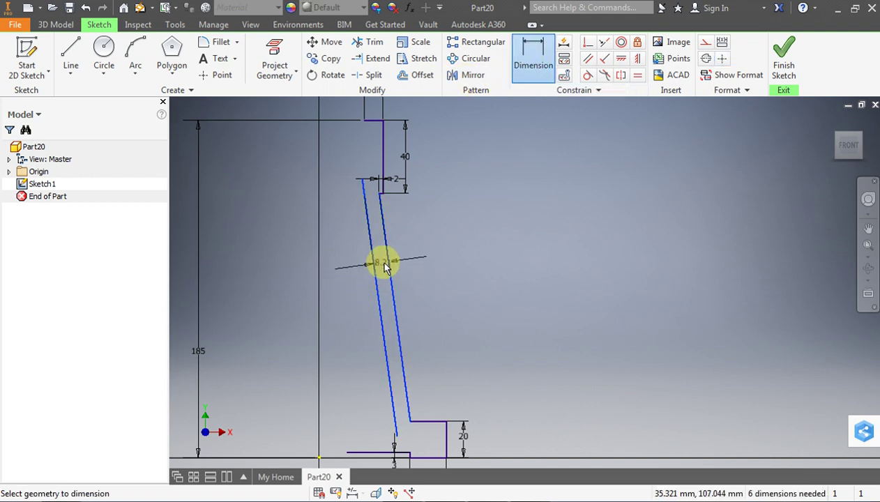
pyautogui.click(384, 263)
pyautogui.write('10')
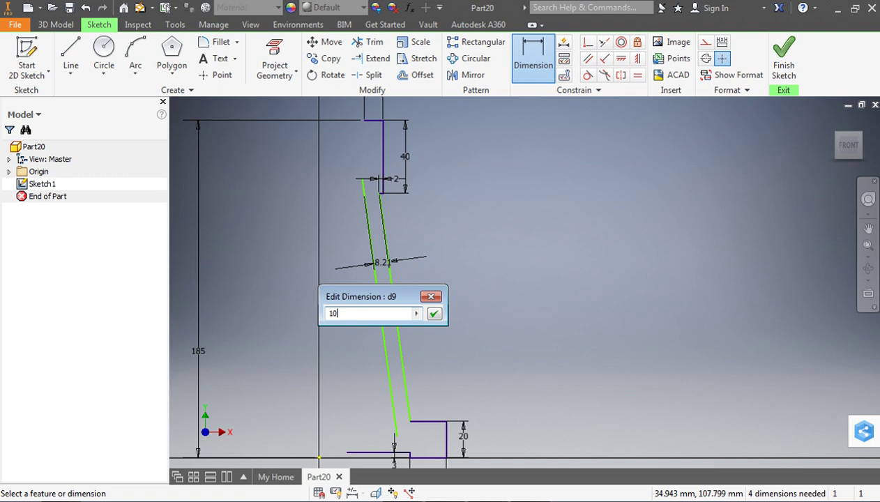
pyautogui.press('Return')
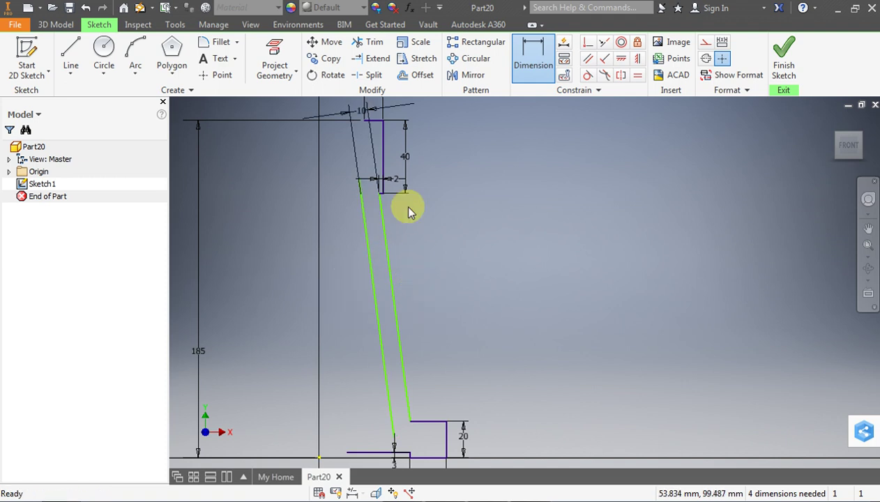
pyautogui.press('Escape')
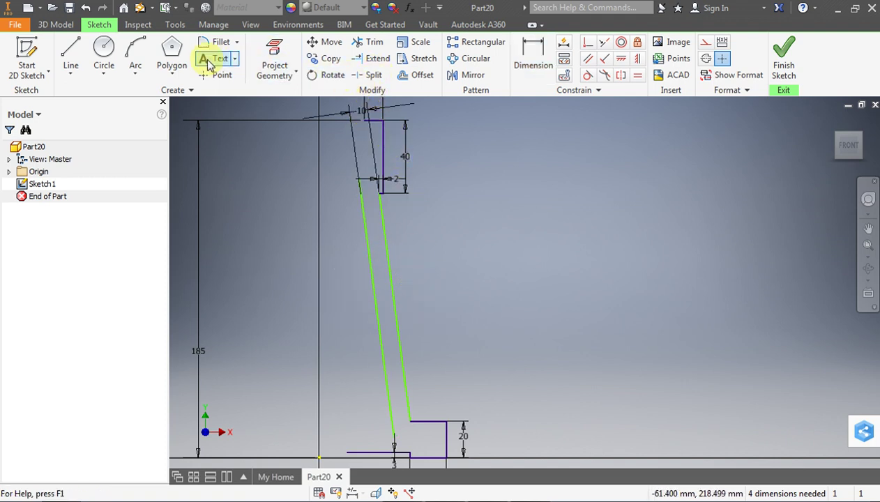
# - Draw a vertical line about 102.7 mm down from the top line's left endpoint
pyautogui.click(83, 54)
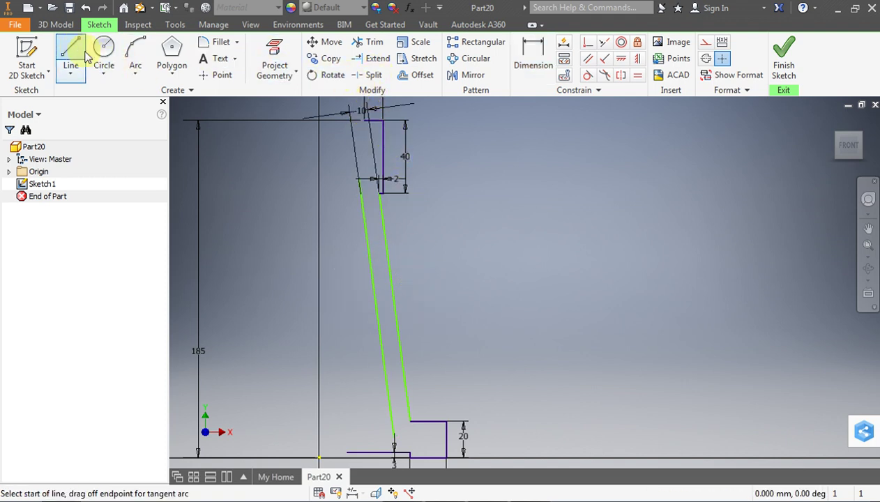
pyautogui.click(366, 120)
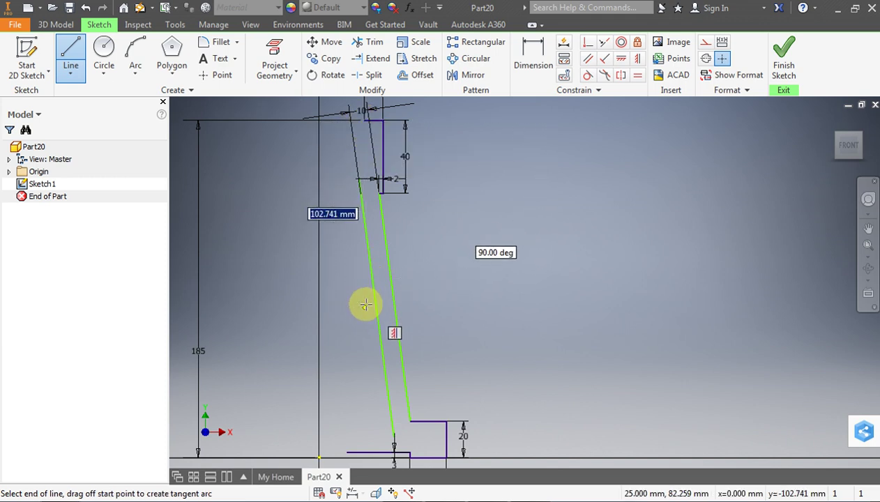
pyautogui.doubleClick(366, 304)
pyautogui.press('Escape')
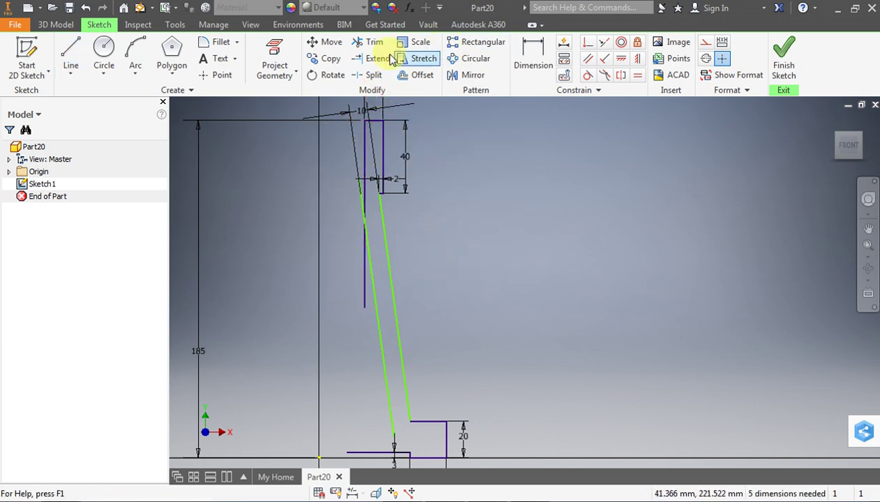
pyautogui.click(371, 42)
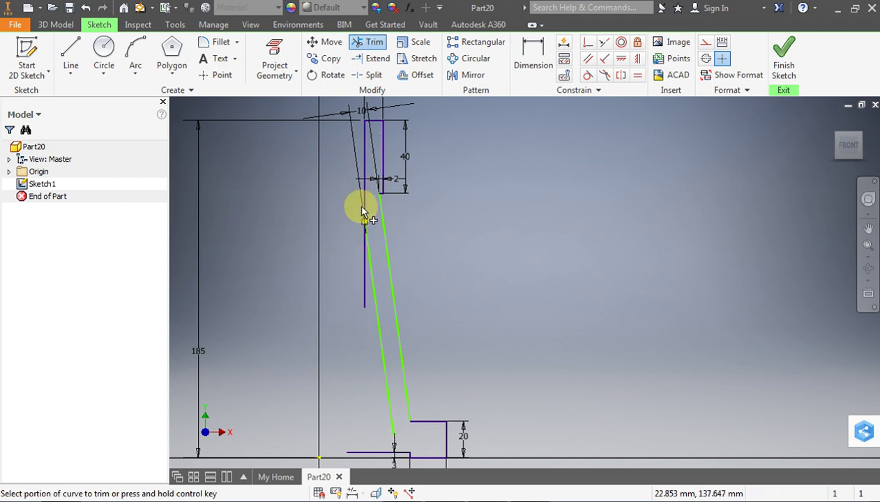
# - Trim the slanted line's end above the vertical line and extend it to the horizontal line
pyautogui.click(361, 209)
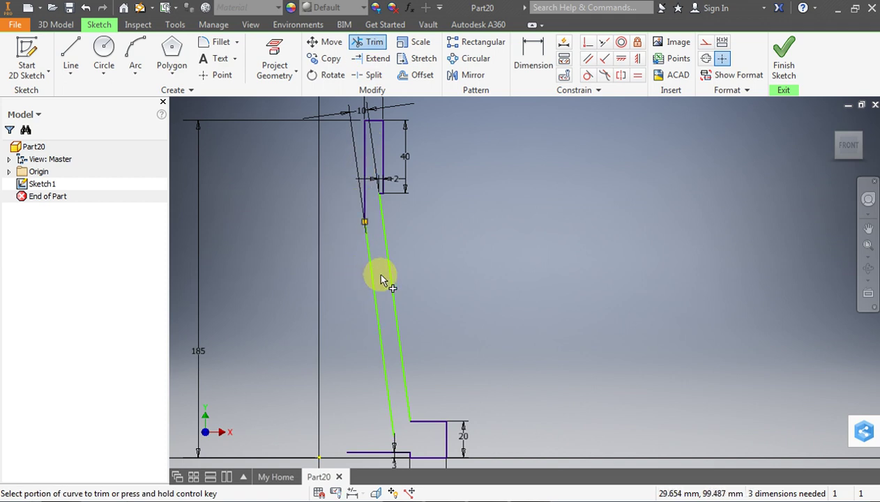
pyautogui.scroll(-3, 382, 281)
pyautogui.scroll(4, 396, 310)
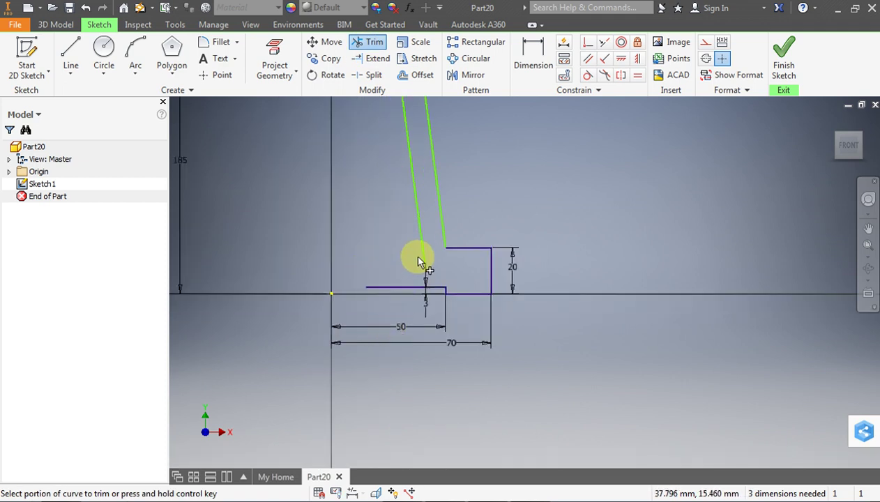
pyautogui.click(373, 58)
pyautogui.click(421, 234)
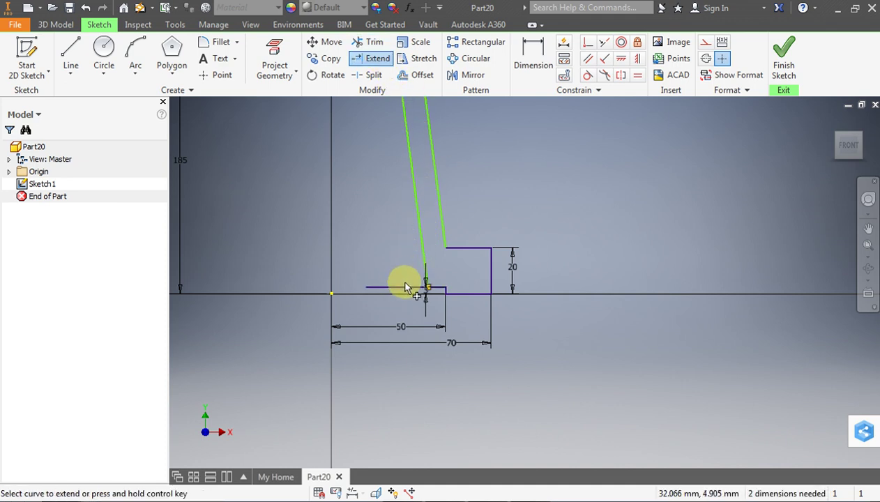
# - Trim away the leftover horizontal stub and finish Sketch1
pyautogui.click(375, 43)
pyautogui.click(393, 290)
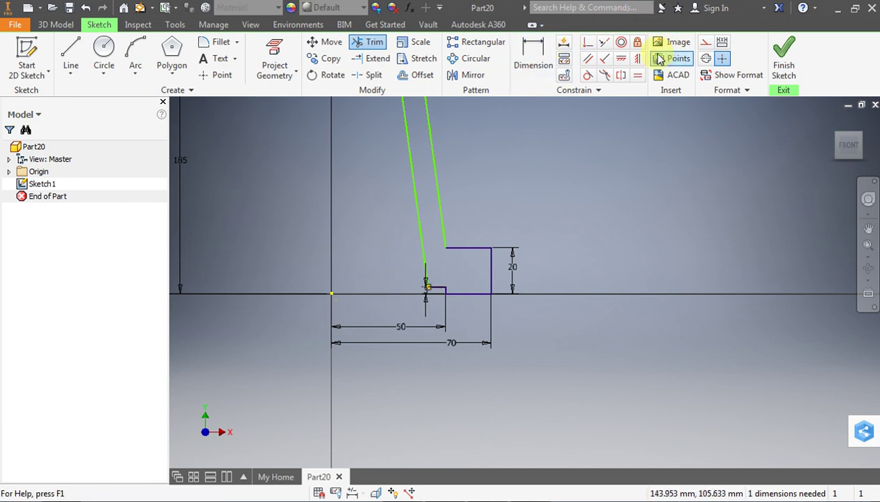
pyautogui.click(71, 51)
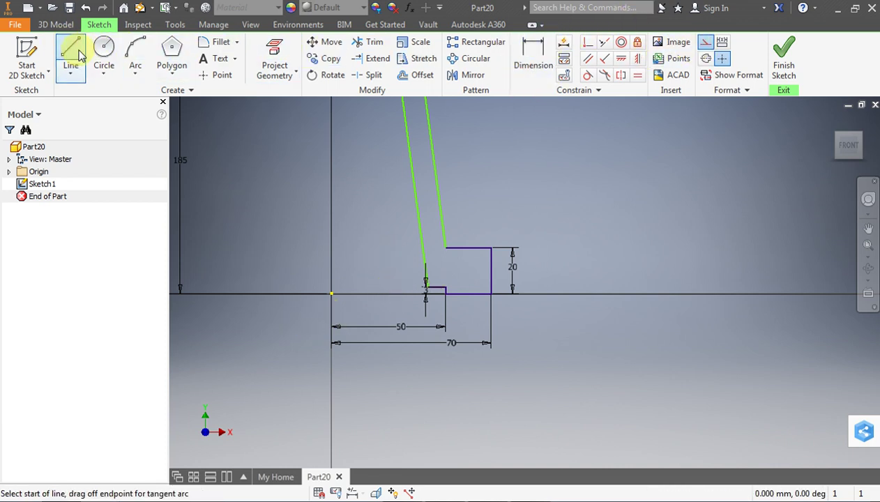
pyautogui.click(332, 293)
pyautogui.press('Escape')
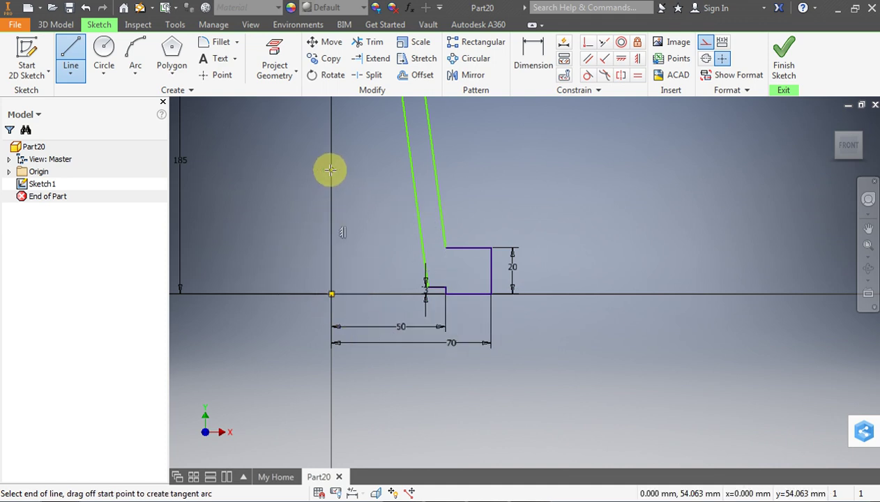
pyautogui.click(784, 50)
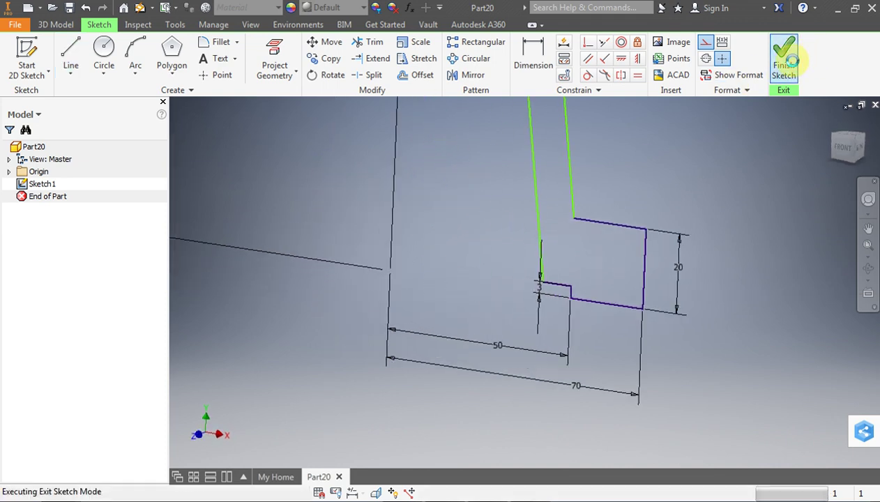
# - Revolve Sketch1 a full turn about the vertical line into the solid Revolution1
pyautogui.scroll(4, 532, 389)
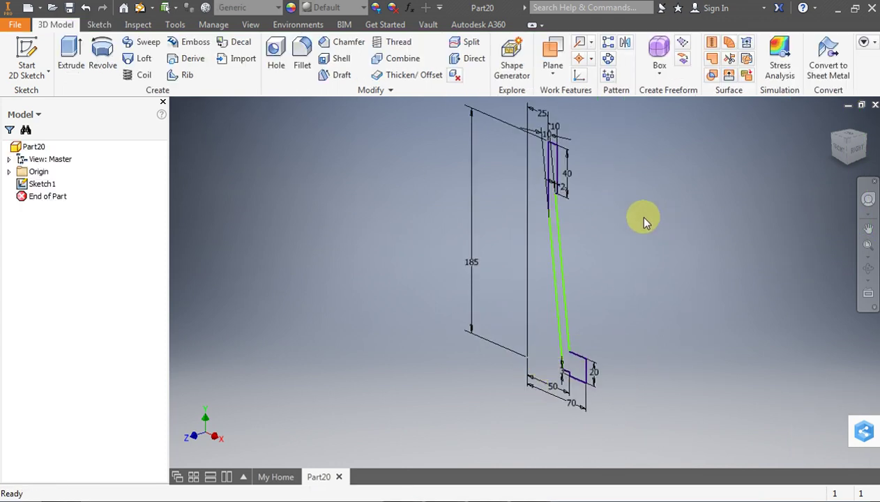
pyautogui.click(101, 53)
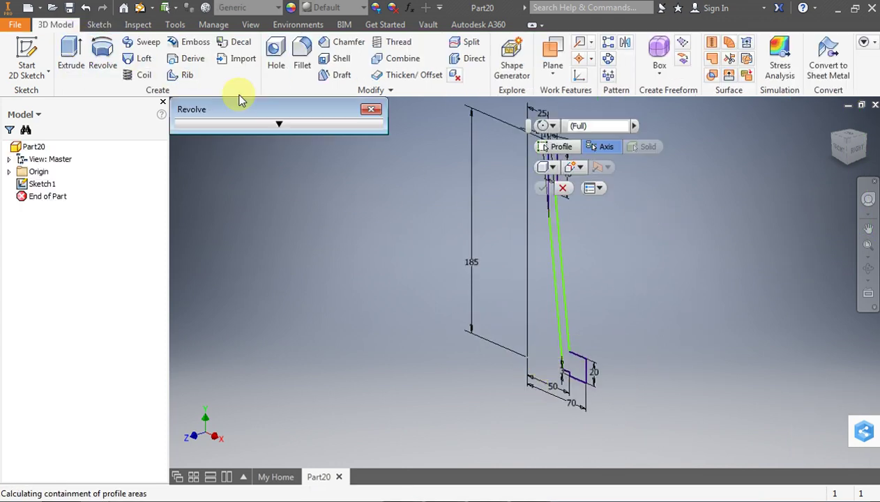
pyautogui.click(528, 341)
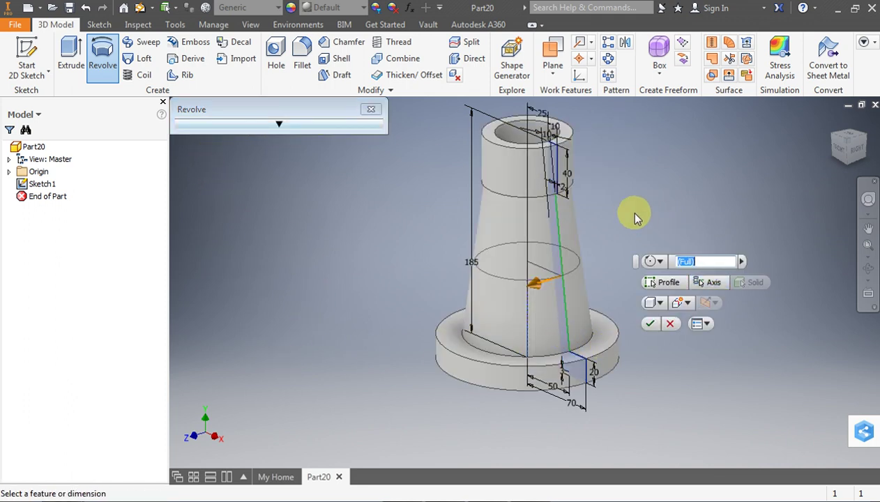
pyautogui.click(653, 328)
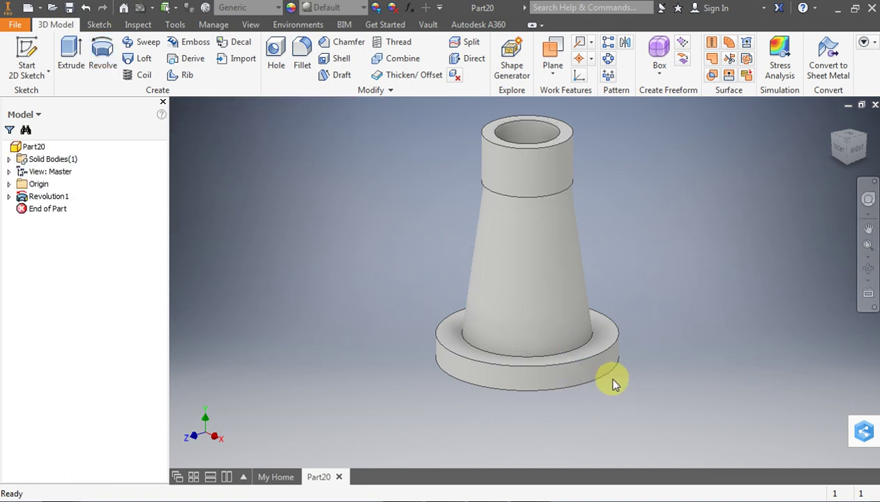
pyautogui.scroll(-2, 615, 345)
pyautogui.scroll(-3, 617, 343)
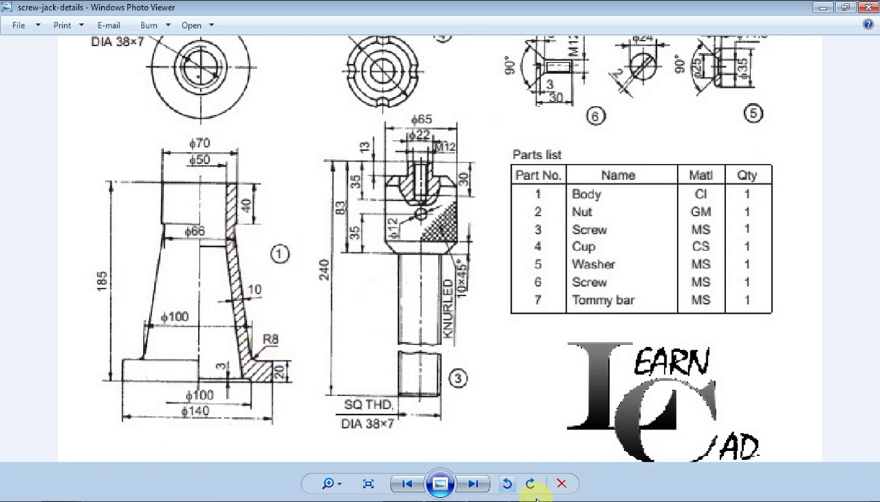
pyautogui.click(454, 495)
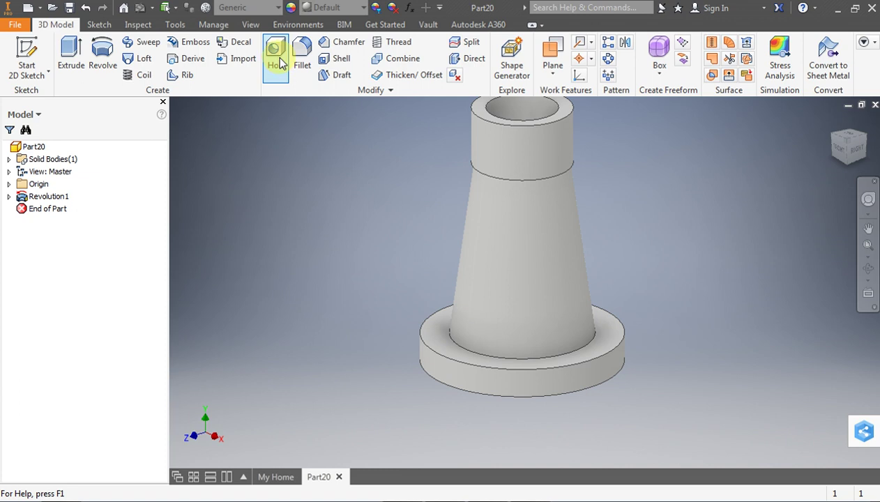
# - Round the circular edge on the part's underside with a 2 mm fillet (Fillet1)
pyautogui.click(312, 56)
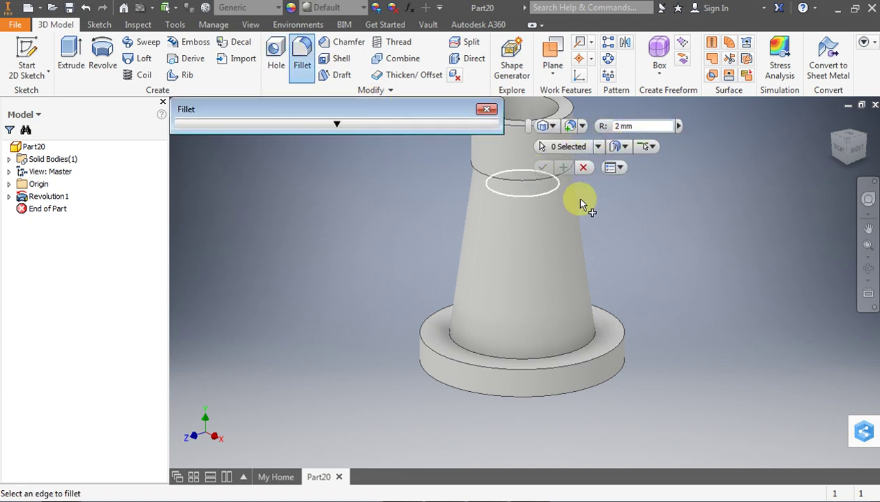
pyautogui.click(868, 269)
pyautogui.moveTo(598, 245); pyautogui.dragTo(590, 178)
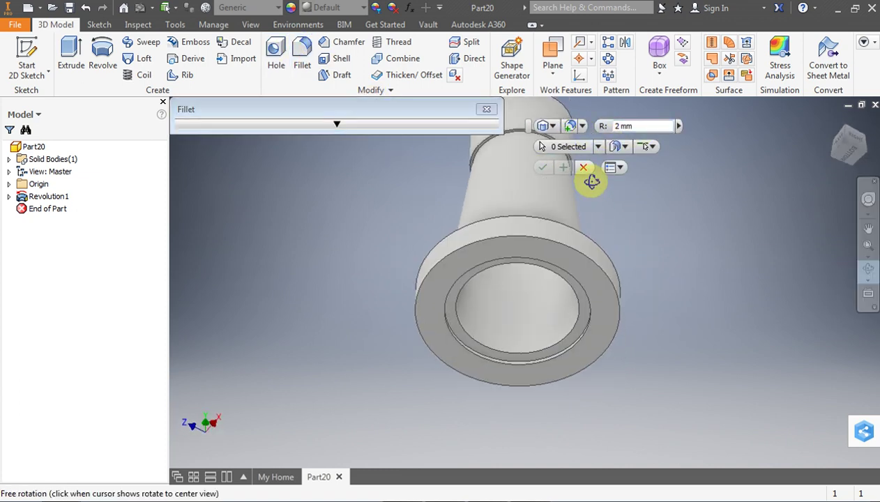
pyautogui.press('Escape')
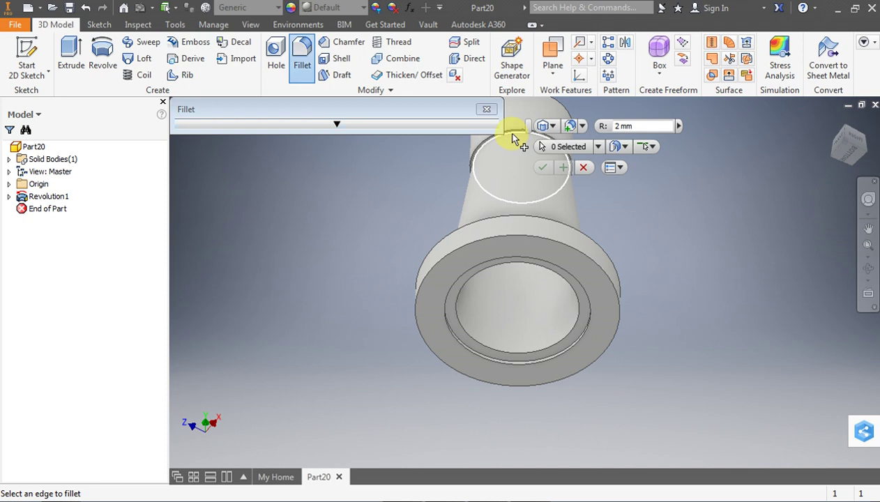
pyautogui.scroll(-5, 512, 138)
pyautogui.click(515, 133)
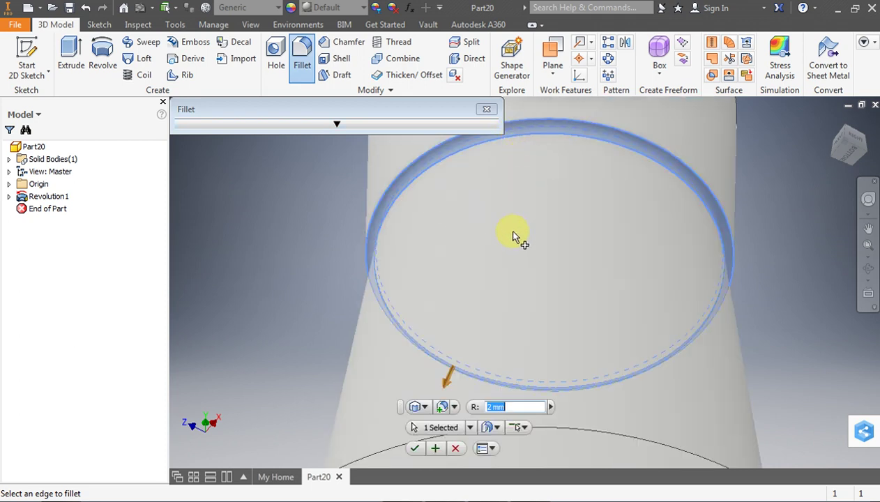
pyautogui.scroll(5, 513, 237)
pyautogui.click(413, 450)
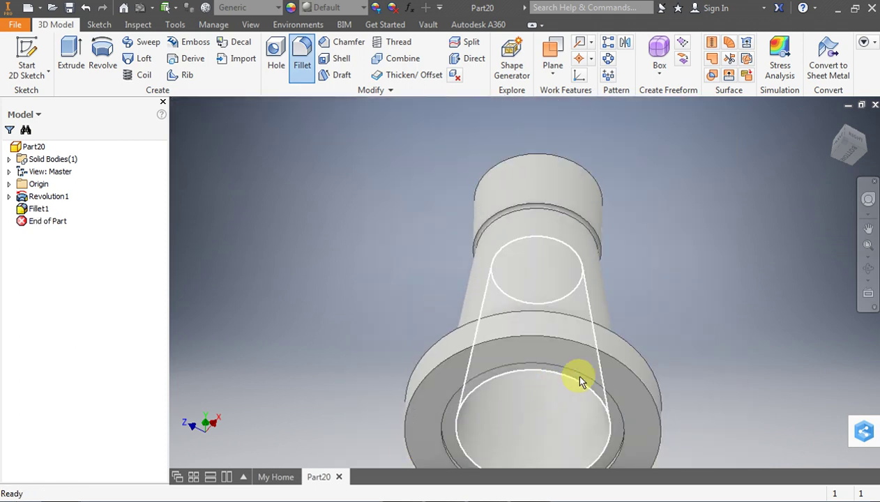
pyautogui.click(858, 143)
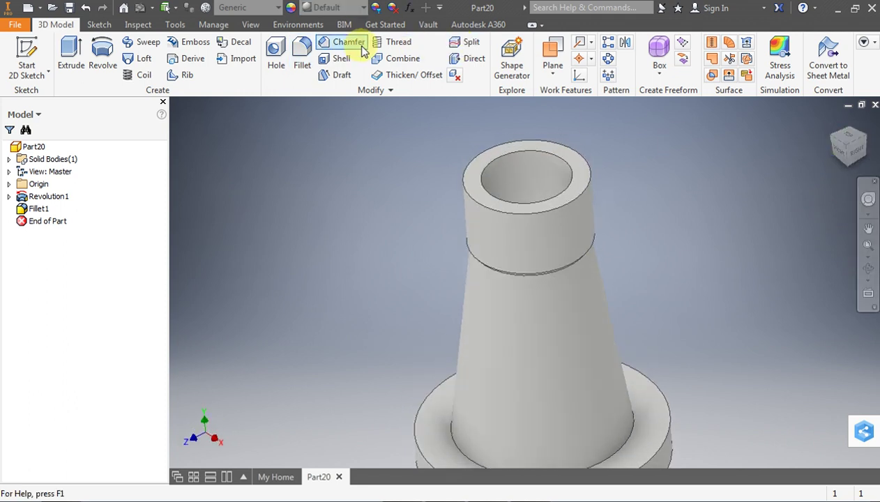
# - Round the edge where the cone meets the base with a second 2 mm fillet
pyautogui.click(307, 52)
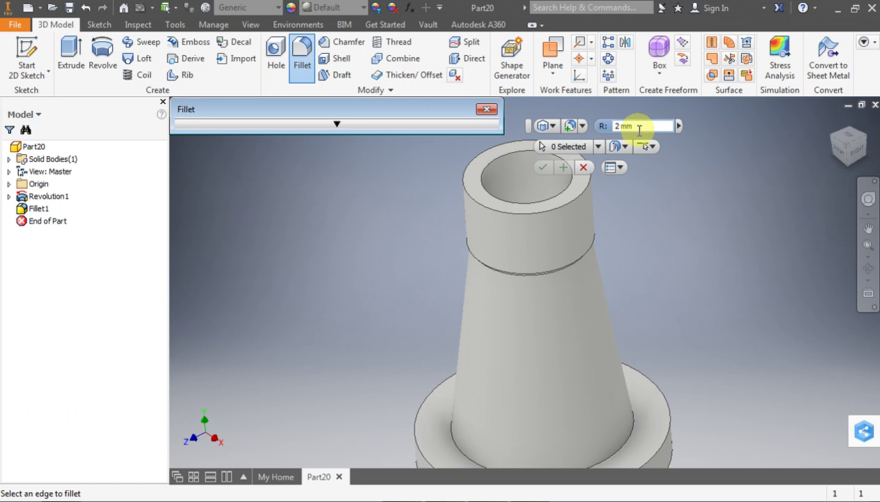
pyautogui.click(634, 428)
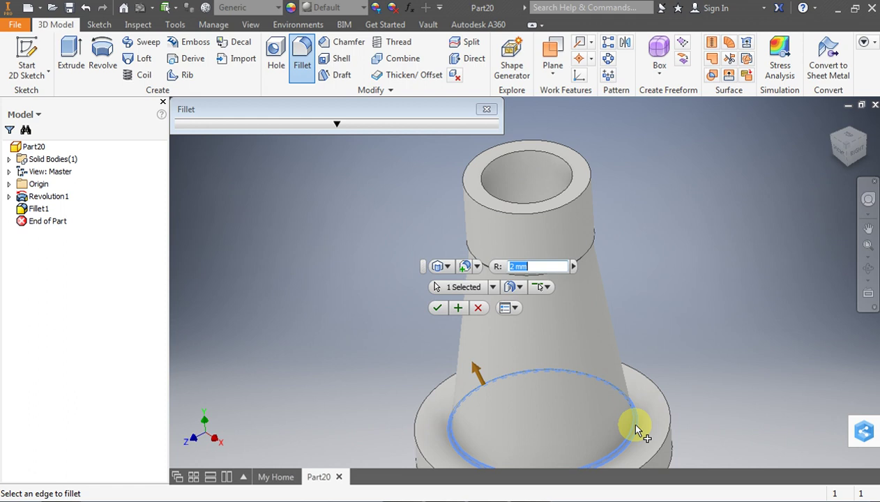
pyautogui.write('8')
pyautogui.click(438, 309)
pyautogui.scroll(-5, 476, 282)
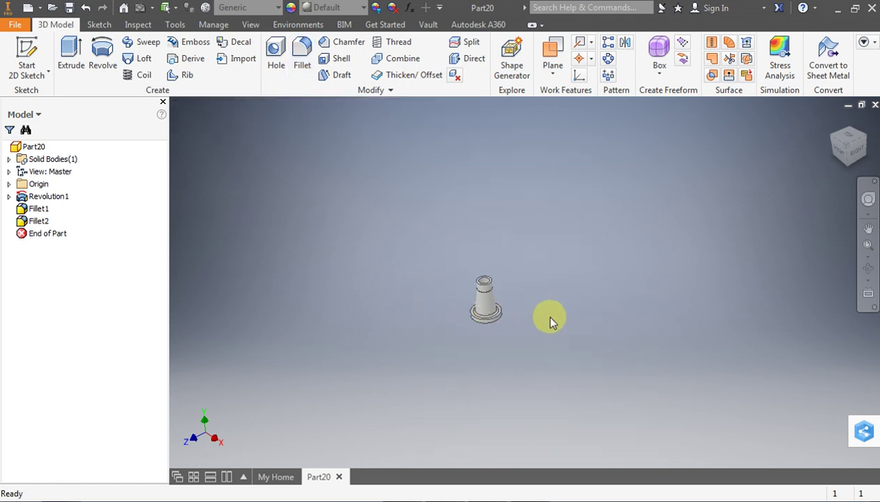
# - Round the inner ring edge on the flange's underside with a 2 mm fillet (Fillet3)
pyautogui.scroll(3, 494, 322)
pyautogui.scroll(3, 488, 307)
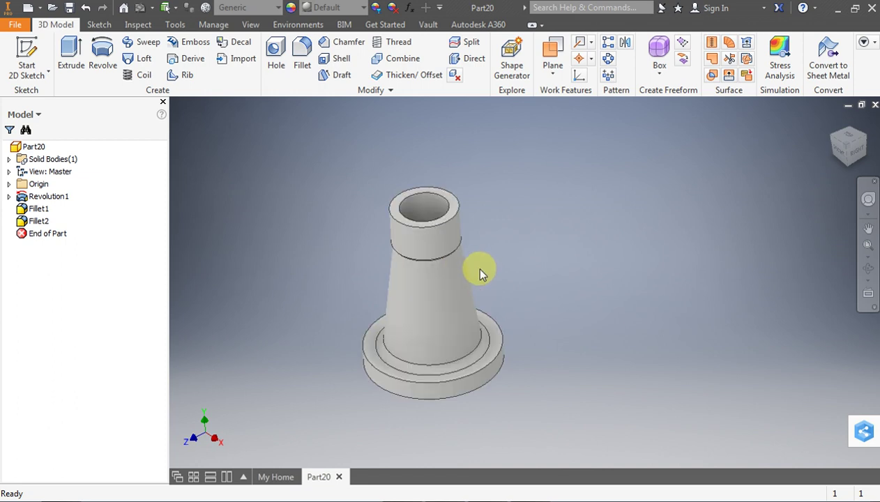
pyautogui.click(867, 270)
pyautogui.moveTo(536, 304)
pyautogui.mouseDown()
pyautogui.moveTo(532, 222)
pyautogui.moveTo(572, 233)
pyautogui.mouseUp()
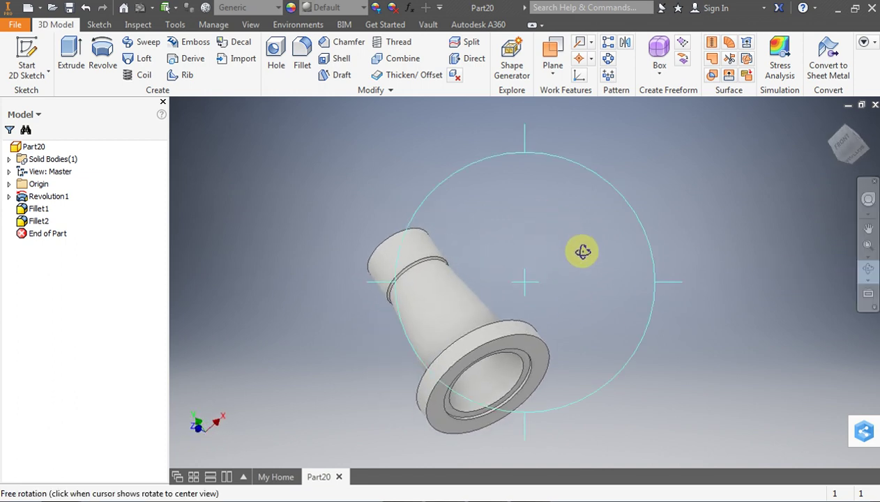
pyautogui.press('Escape')
pyautogui.scroll(3, 529, 360)
pyautogui.scroll(2, 486, 346)
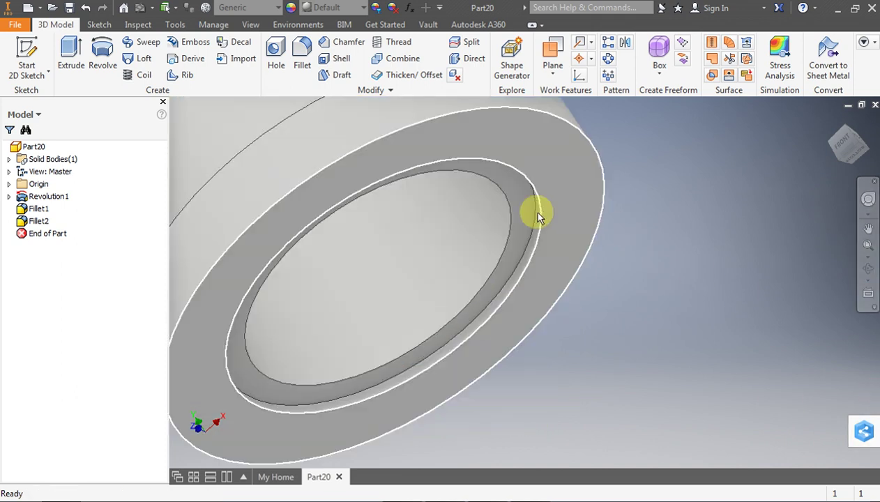
pyautogui.click(302, 56)
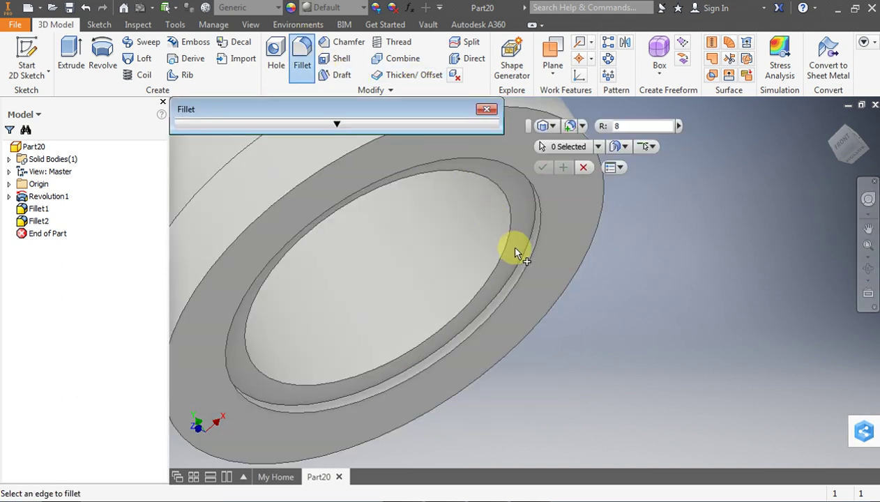
pyautogui.click(603, 126)
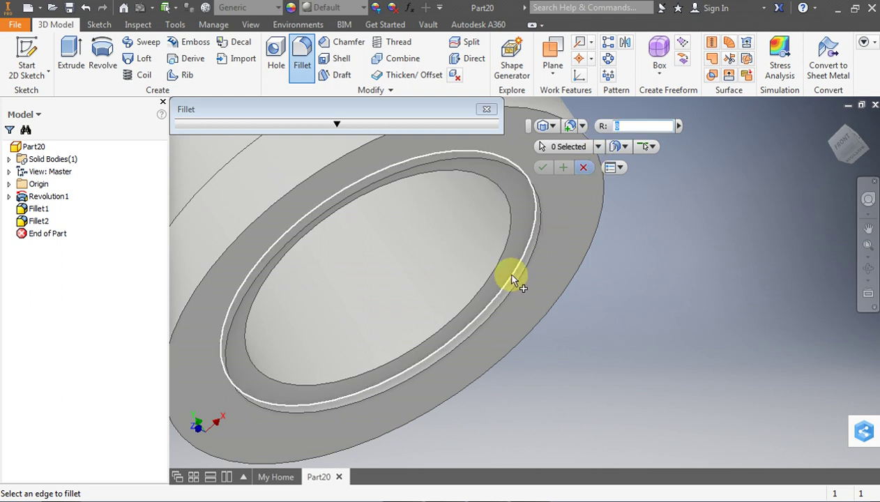
pyautogui.write('2')
pyautogui.click(479, 316)
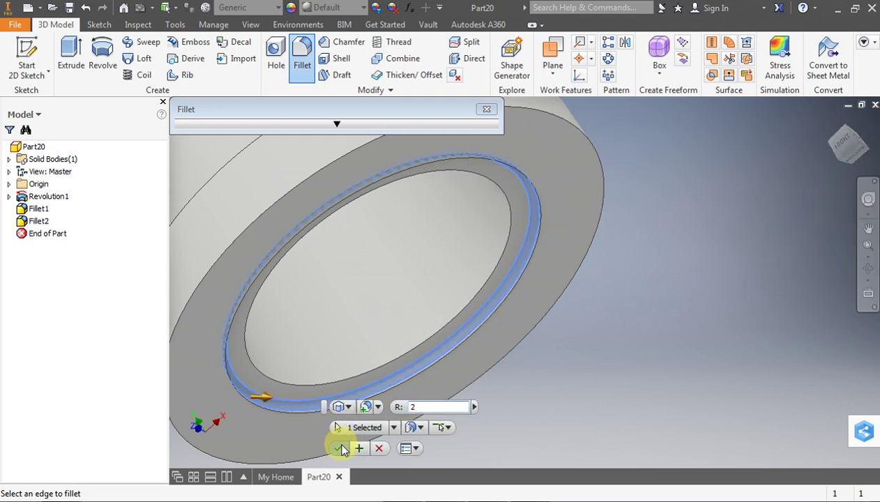
pyautogui.click(339, 448)
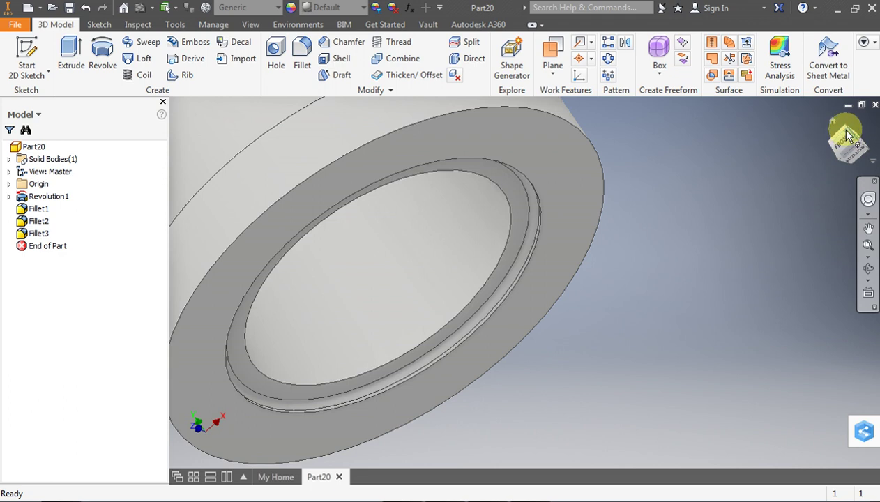
pyautogui.click(848, 134)
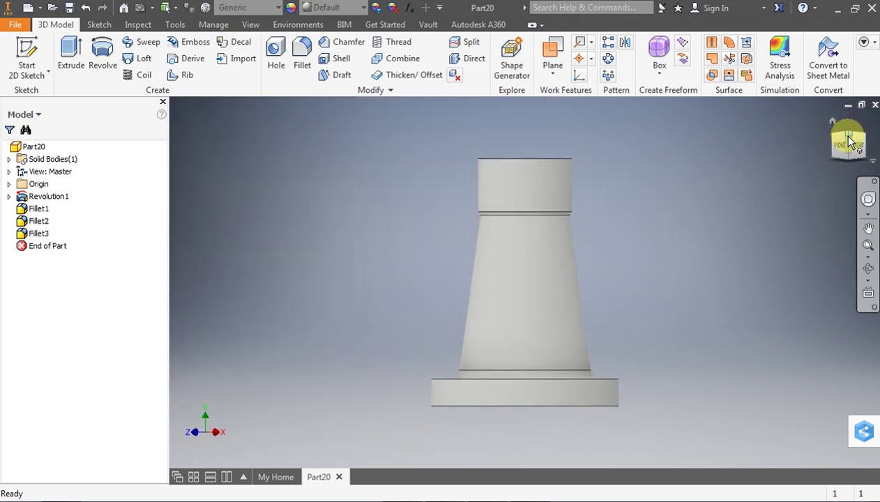
pyautogui.click(832, 121)
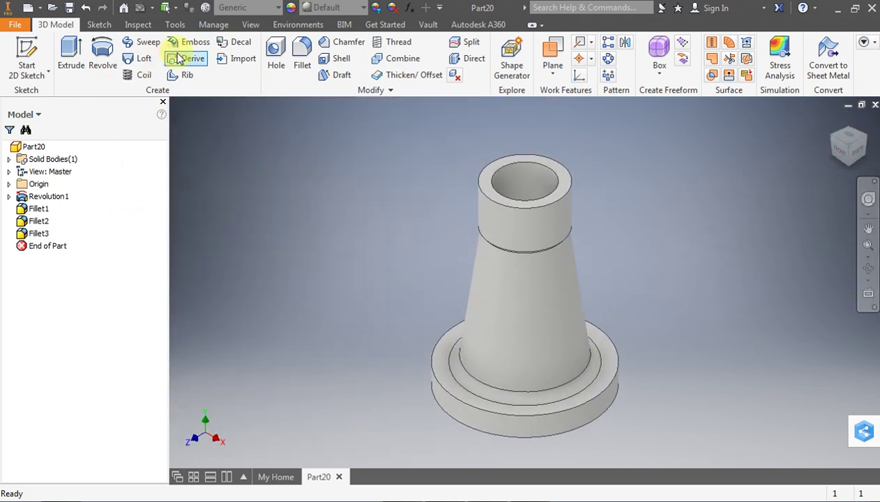
pyautogui.click(175, 25)
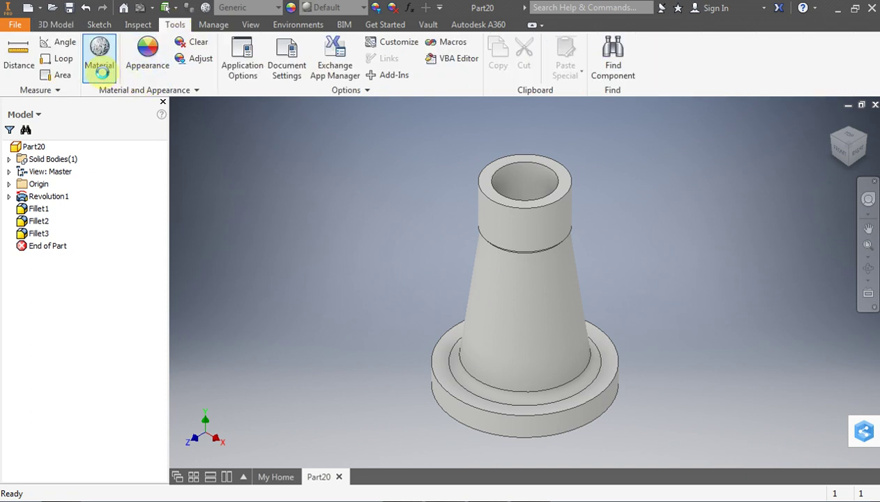
# - Assign Copper, Cast from the material library as the part's material
pyautogui.click(100, 70)
pyautogui.click(245, 384)
pyautogui.scroll(-1, 246, 385)
pyautogui.click(234, 376)
pyautogui.click(232, 364)
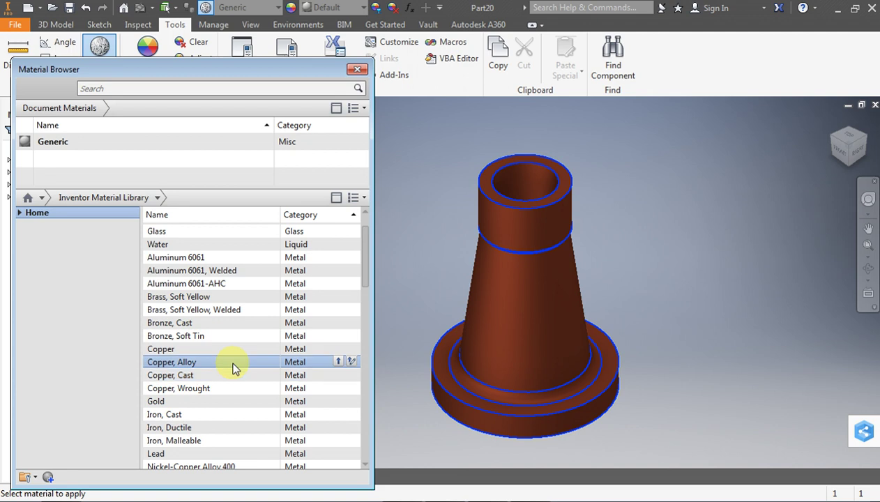
pyautogui.click(234, 381)
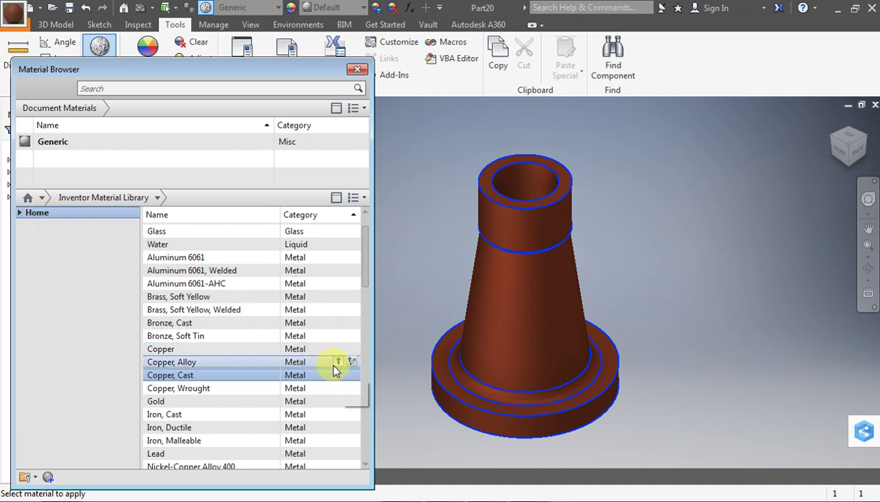
pyautogui.moveTo(209, 376)
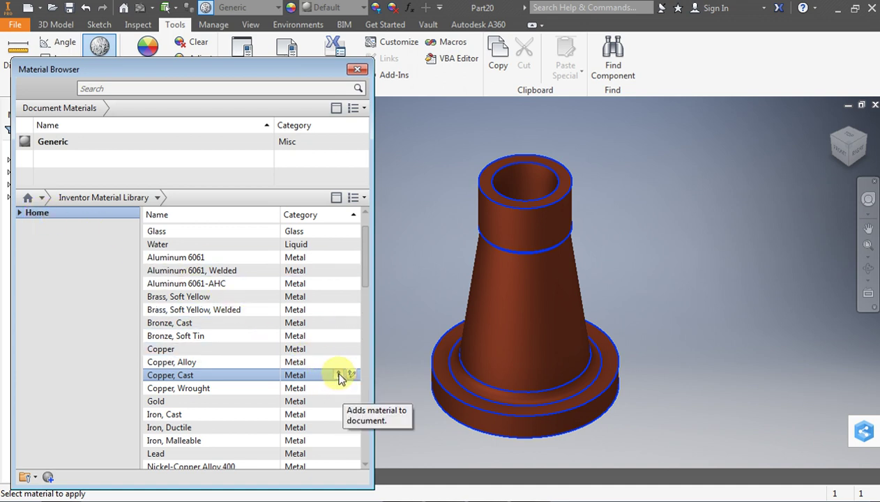
pyautogui.click(340, 375)
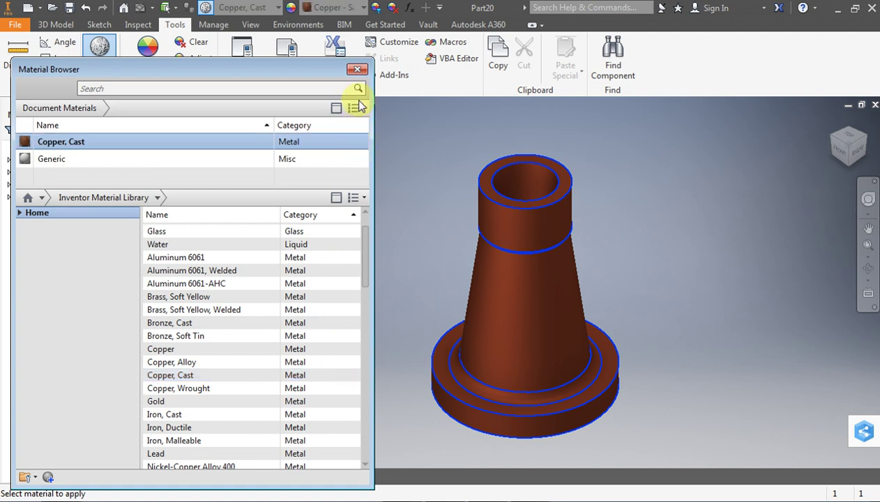
pyautogui.click(357, 70)
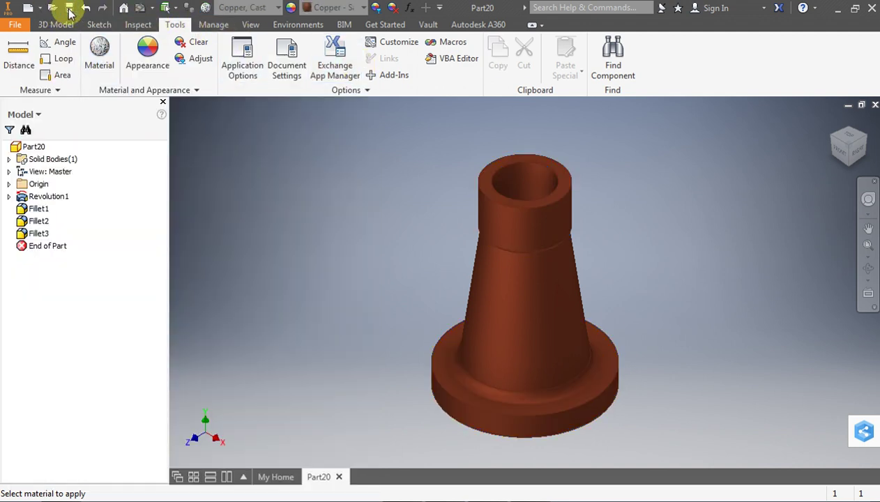
# - Save the part as Body.ipt in a new Screw Jack folder inside Mechine Drawing
pyautogui.click(69, 9)
pyautogui.click(577, 161)
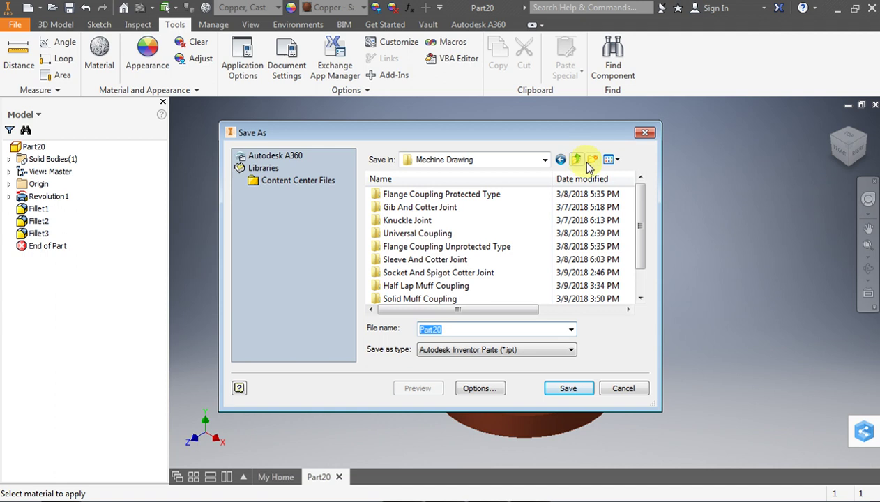
pyautogui.click(592, 161)
pyautogui.write('Screw Jack')
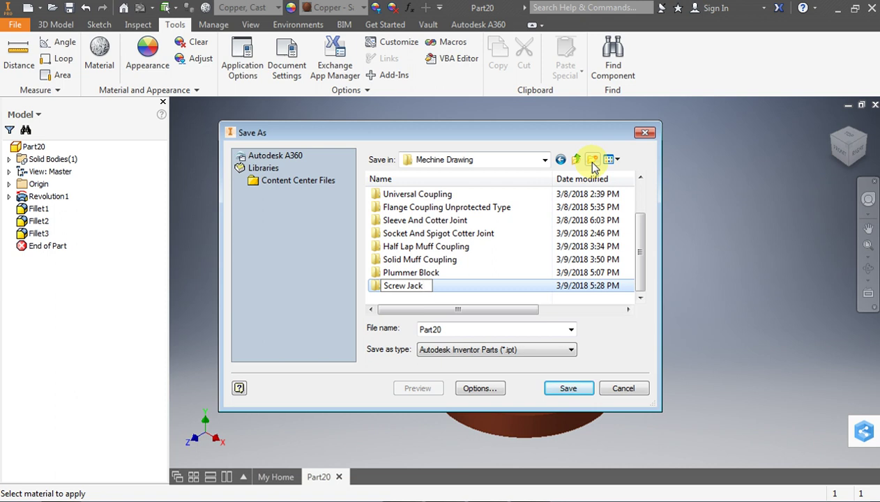
pyautogui.doubleClick(376, 287)
pyautogui.write('Body')
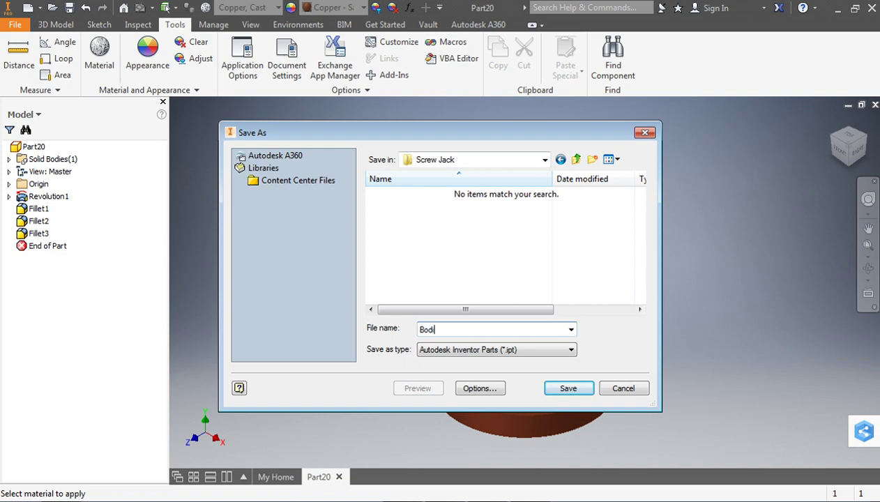
pyautogui.click(569, 388)
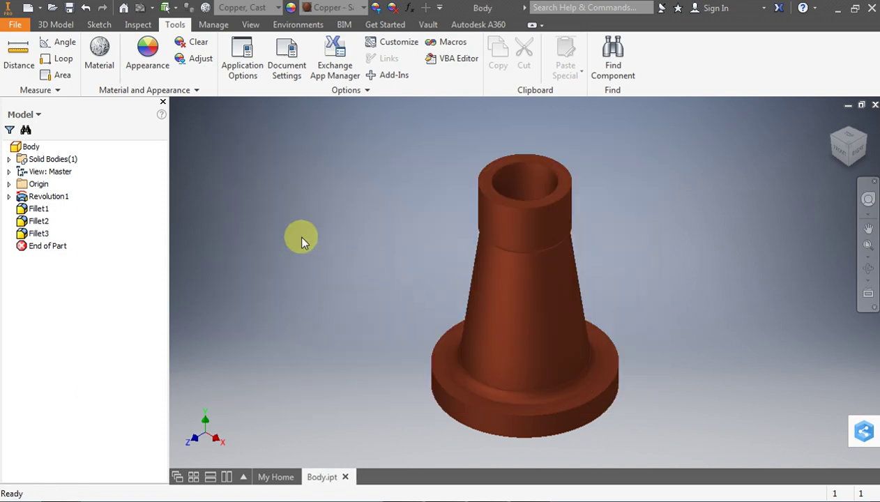
# - Close Body.ipt and create a new empty part, Part21
pyautogui.click(875, 105)
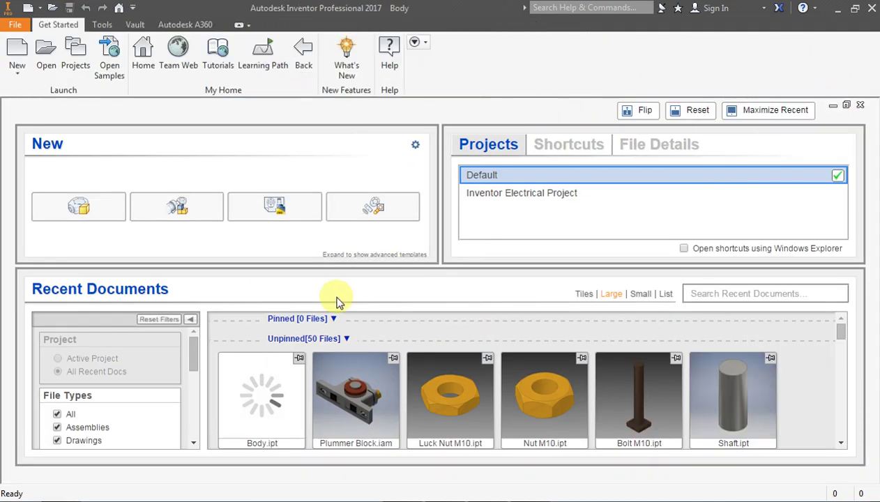
pyautogui.click(19, 54)
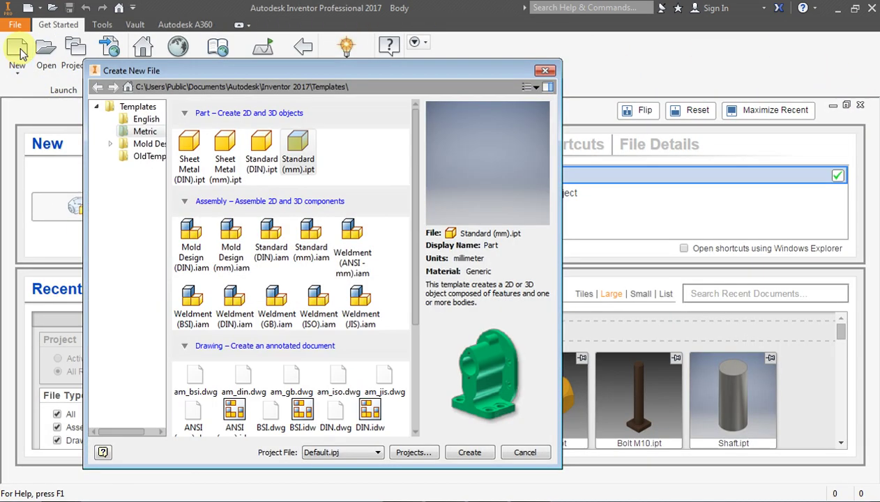
pyautogui.click(545, 71)
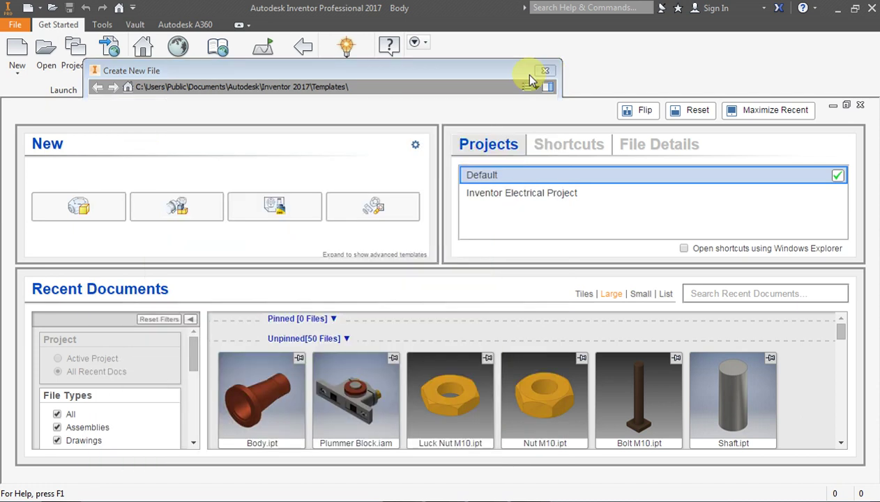
pyautogui.click(80, 202)
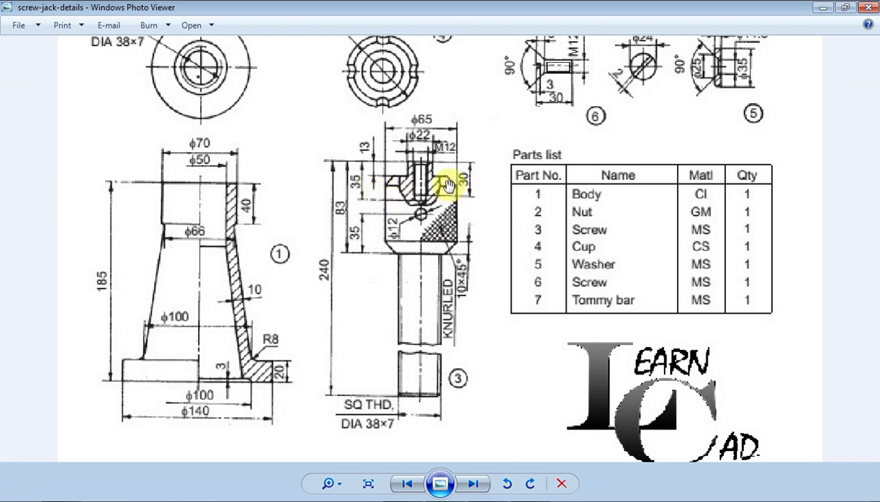
pyautogui.scroll(-1, 434, 225)
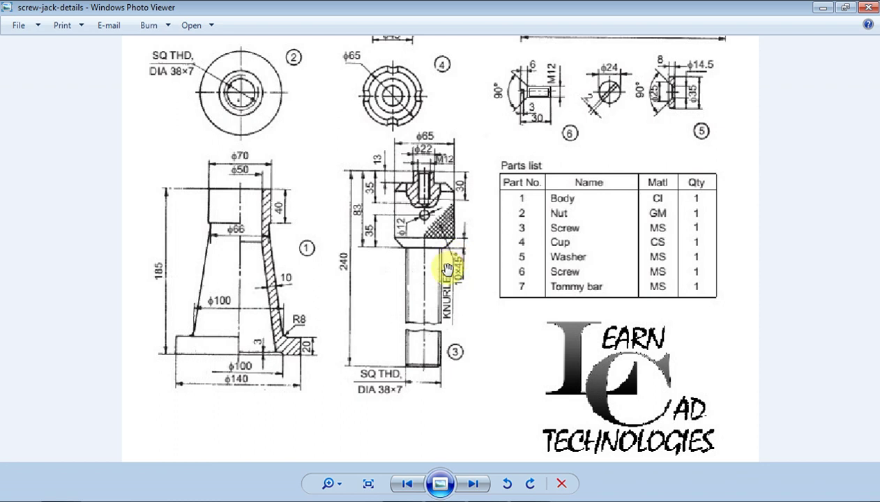
pyautogui.click(409, 493)
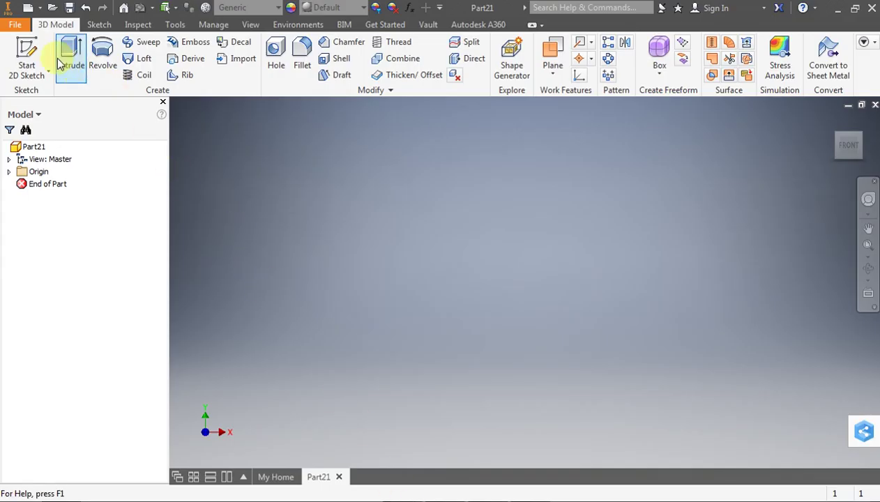
# - Sketch a 65 mm diameter circle centred on the origin on the XZ plane and finish the sketch
pyautogui.click(28, 58)
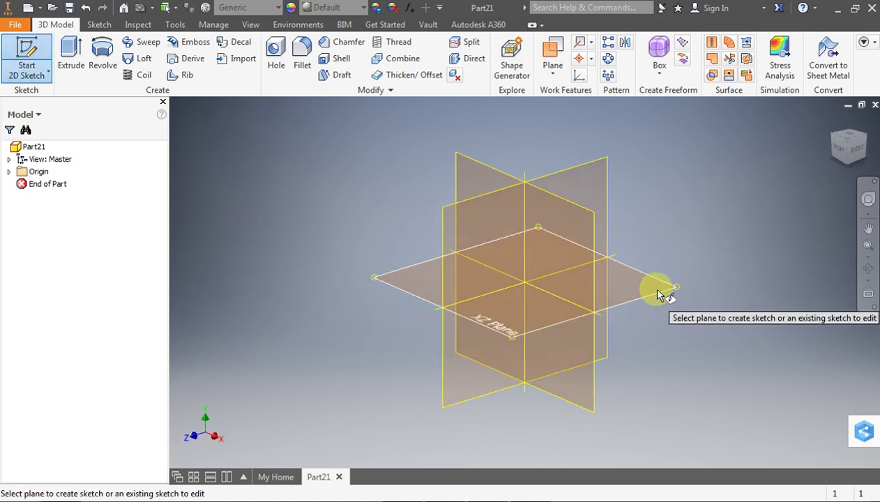
pyautogui.click(658, 291)
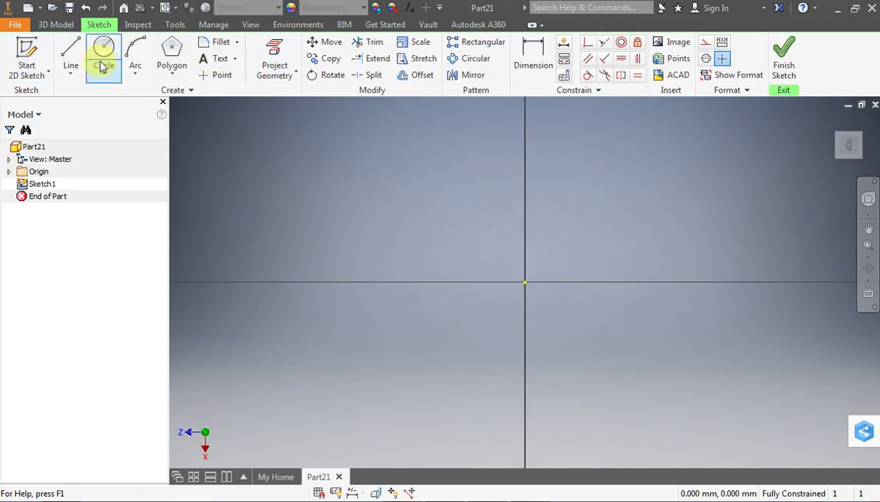
pyautogui.click(102, 66)
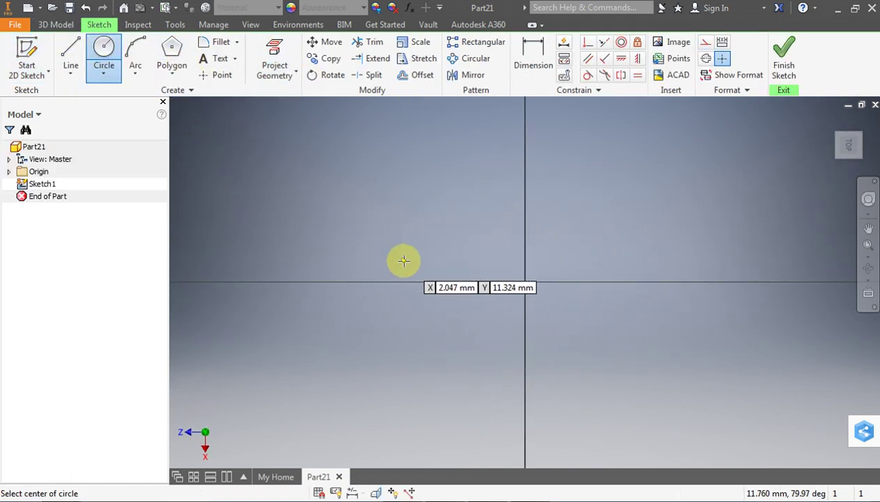
pyautogui.click(524, 283)
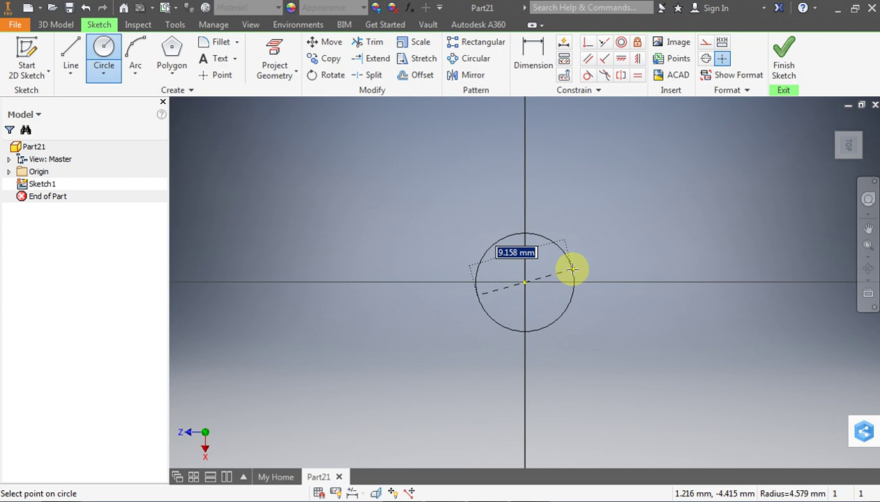
pyautogui.write('65')
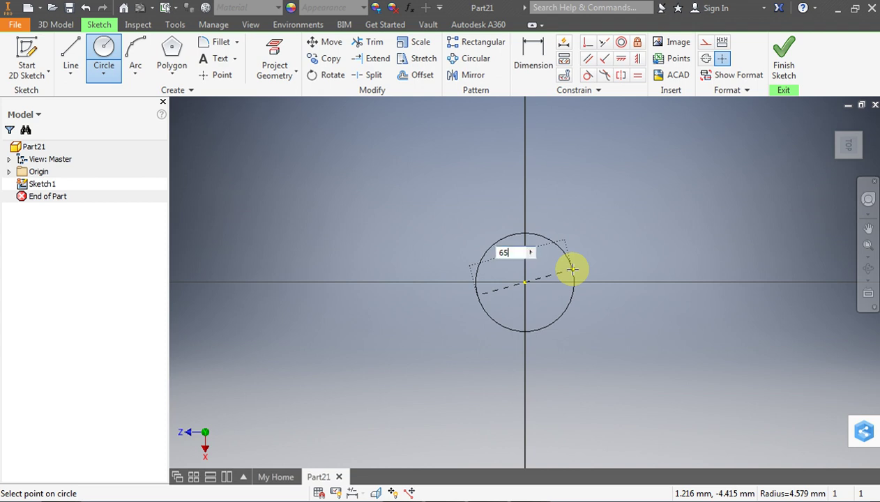
pyautogui.press('Return')
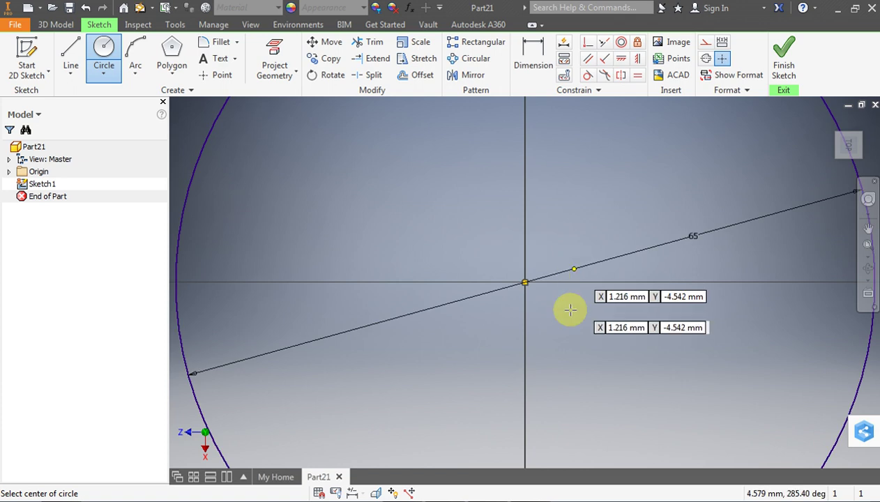
pyautogui.scroll(-5, 570, 312)
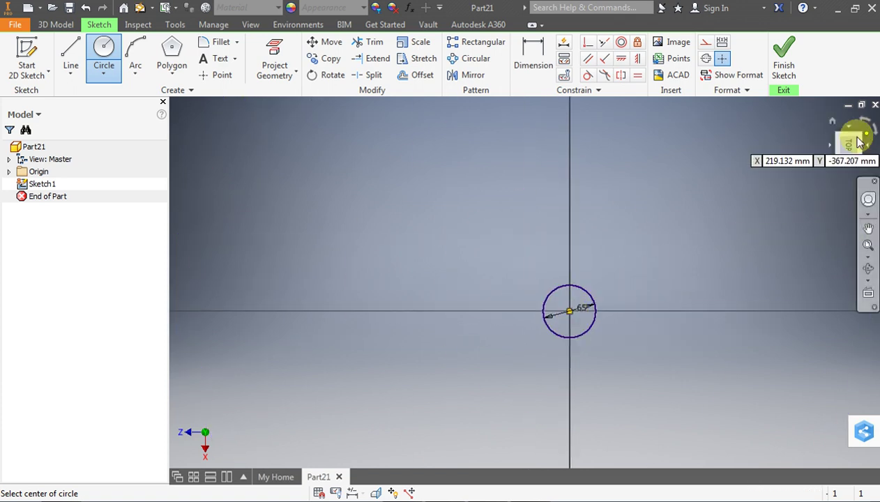
pyautogui.click(780, 62)
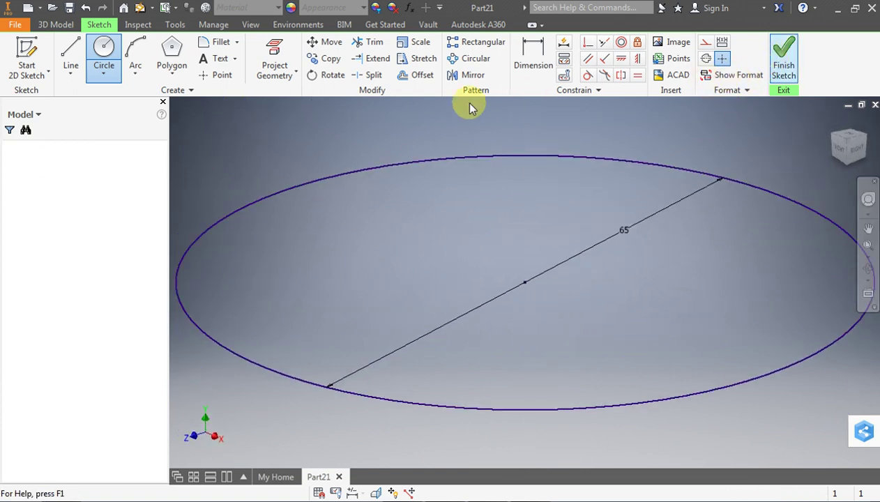
pyautogui.scroll(5, 291, 196)
pyautogui.scroll(-6, 293, 196)
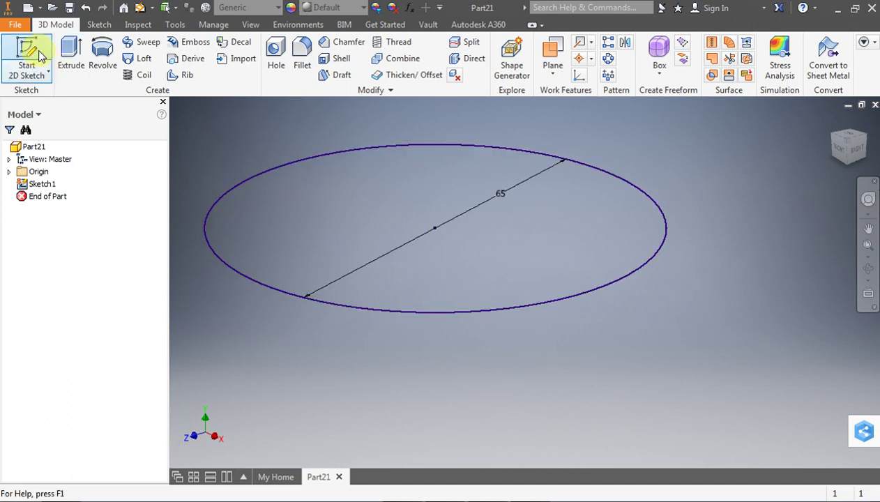
# - Extrude the 65 mm circle 70 mm symmetrically about the sketch plane into a solid cylinder
pyautogui.click(71, 56)
pyautogui.write('70')
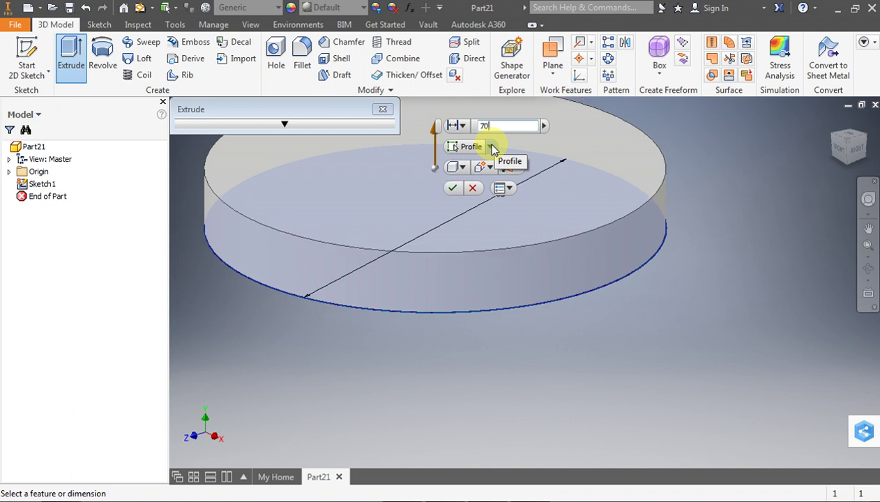
pyautogui.click(515, 167)
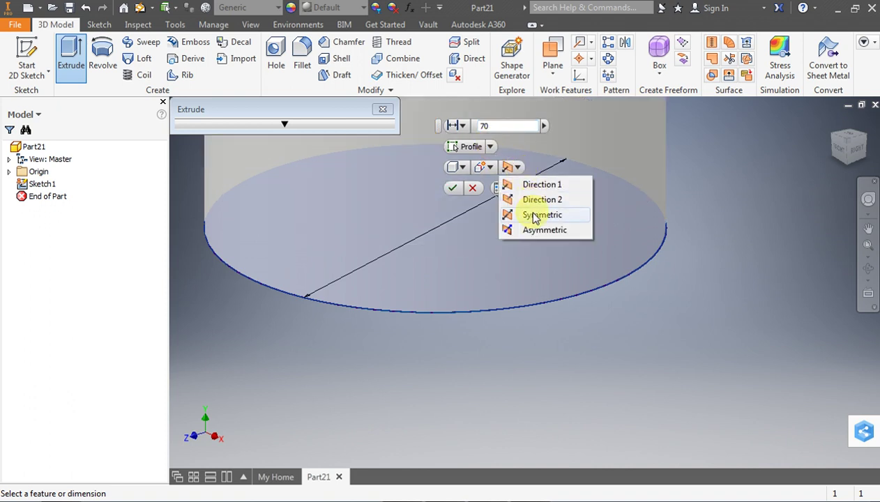
pyautogui.click(535, 216)
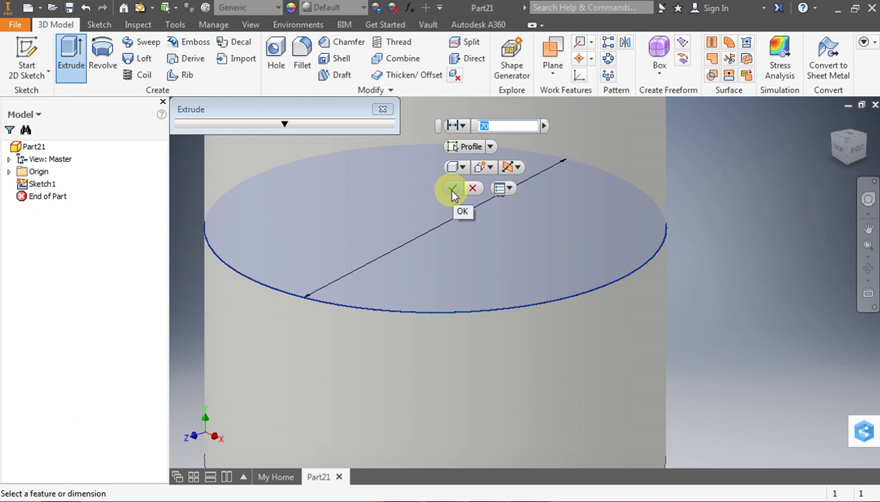
pyautogui.scroll(-5, 550, 270)
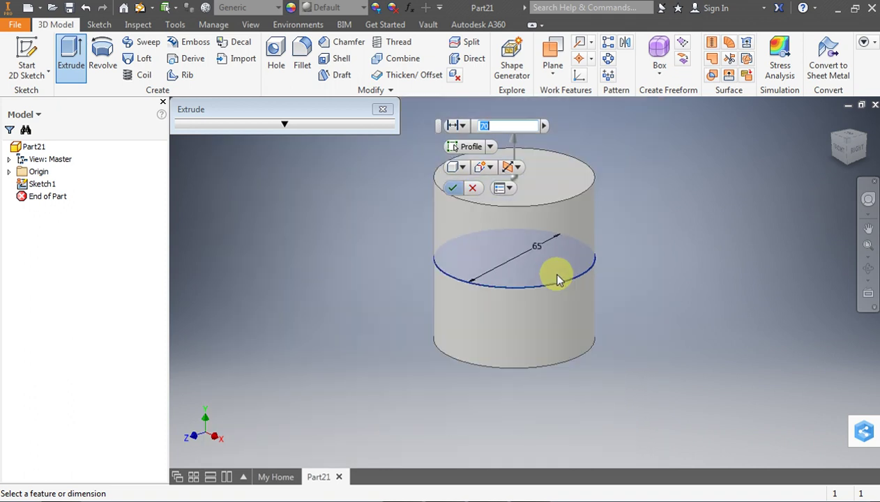
pyautogui.click(454, 190)
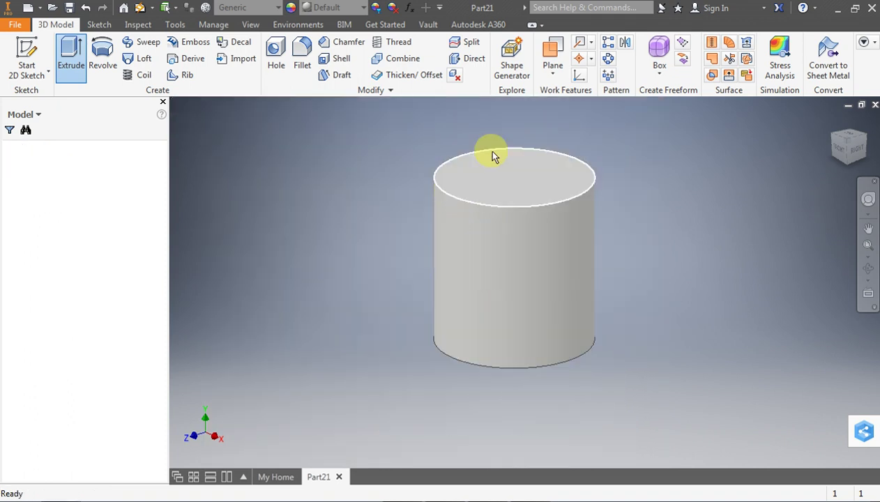
# - Chamfer the cylinder's top circular edge with distance 10 and angle 45°
pyautogui.click(331, 46)
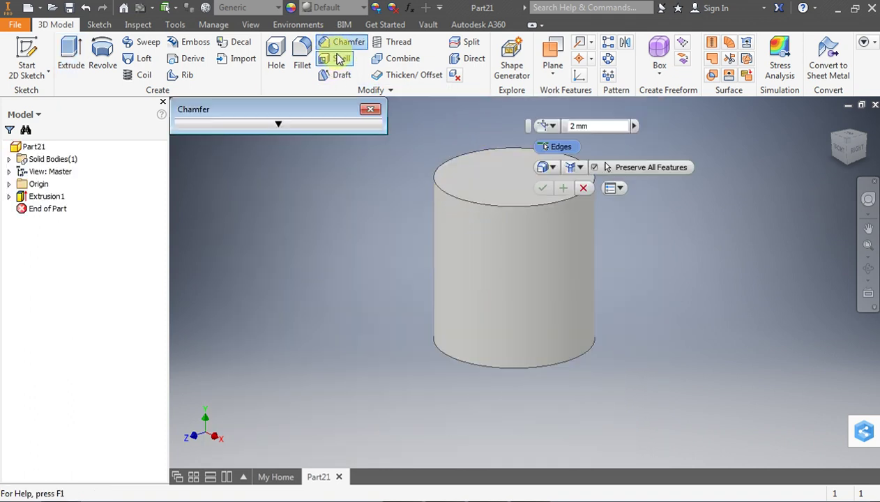
pyautogui.write('10')
pyautogui.click(554, 126)
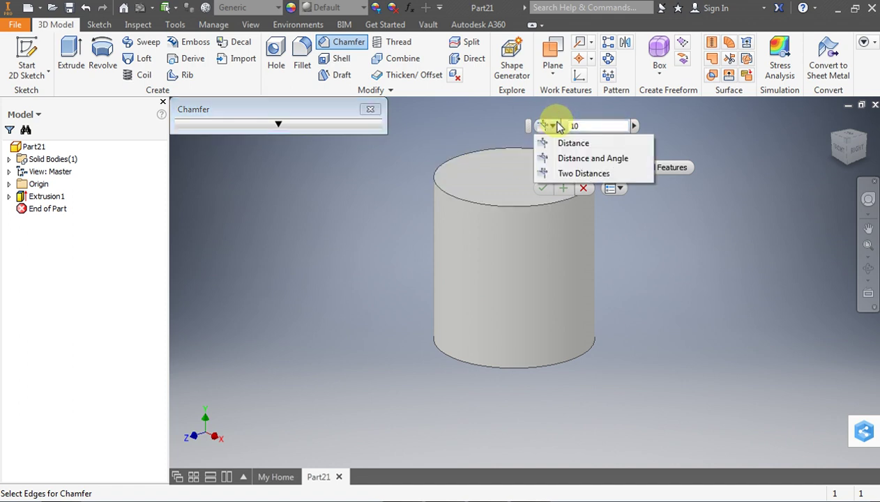
pyautogui.click(571, 159)
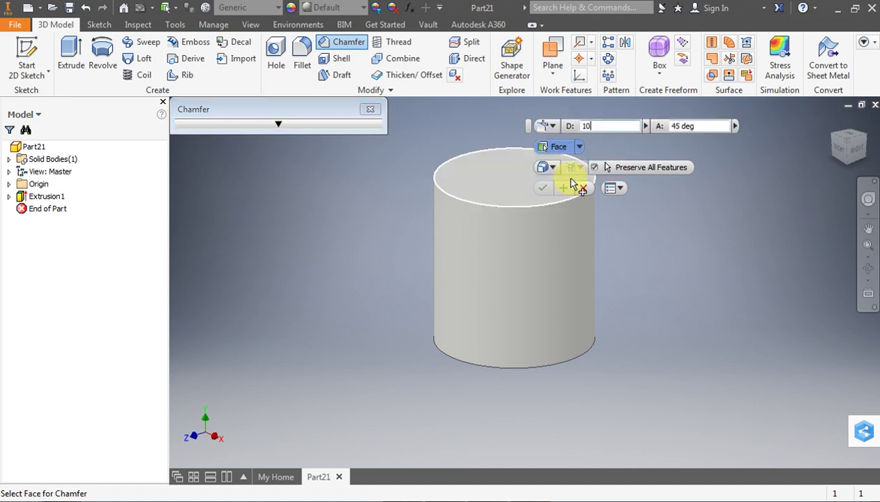
pyautogui.click(534, 204)
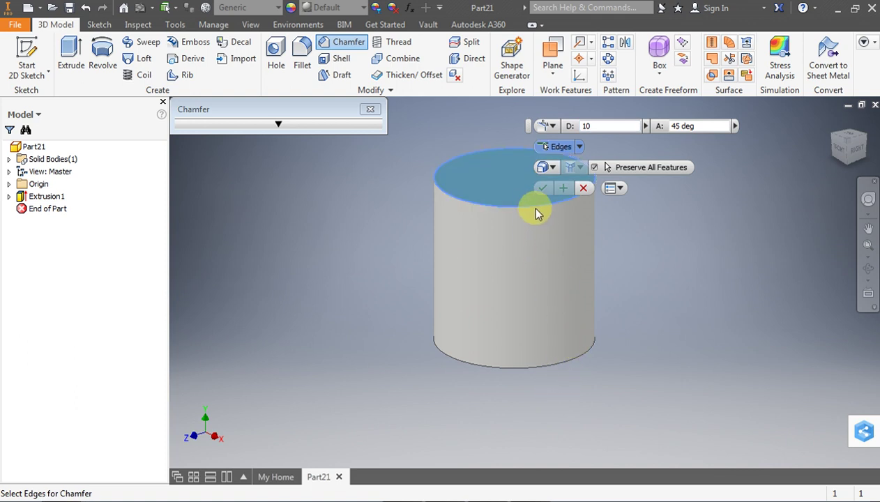
pyautogui.click(534, 207)
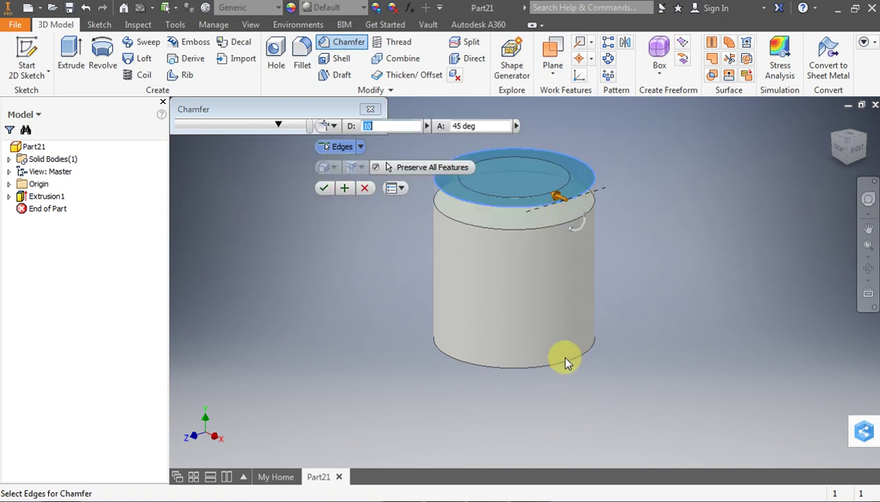
pyautogui.click(339, 190)
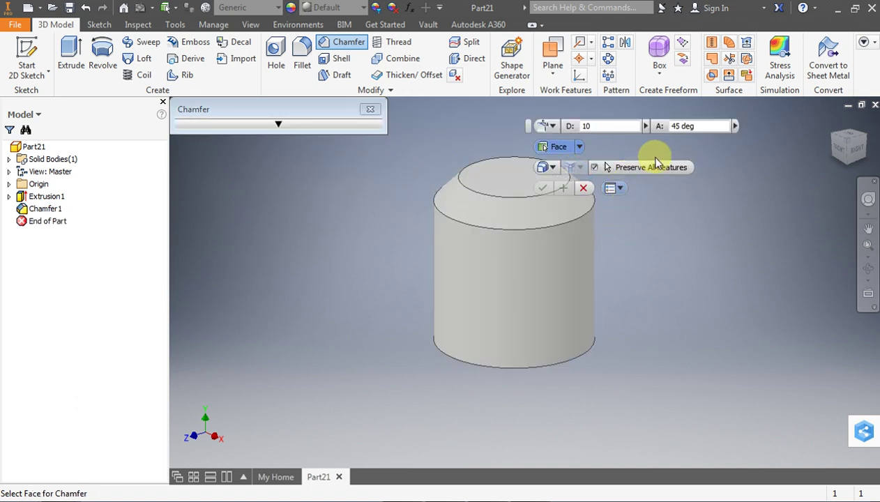
# - Chamfer the cylinder's bottom circular edge with the same 10 mm, 45° setting
pyautogui.click(578, 148)
pyautogui.click(574, 165)
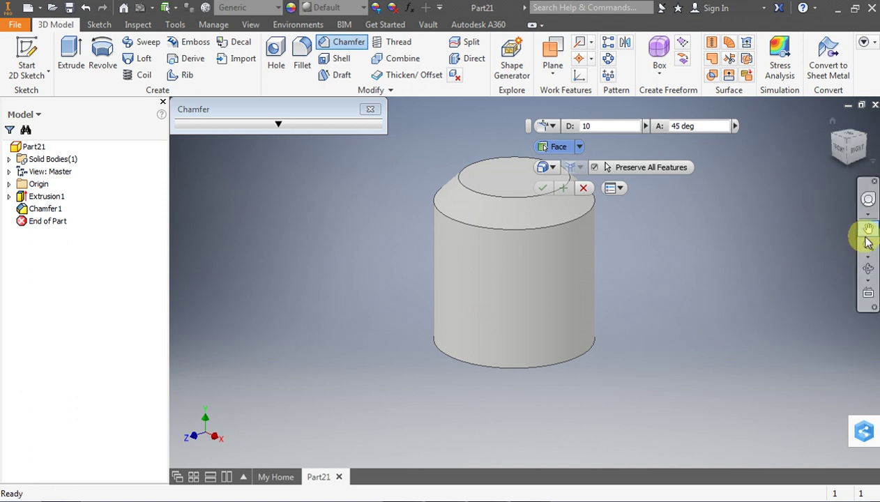
pyautogui.click(871, 273)
pyautogui.moveTo(628, 288); pyautogui.dragTo(590, 252)
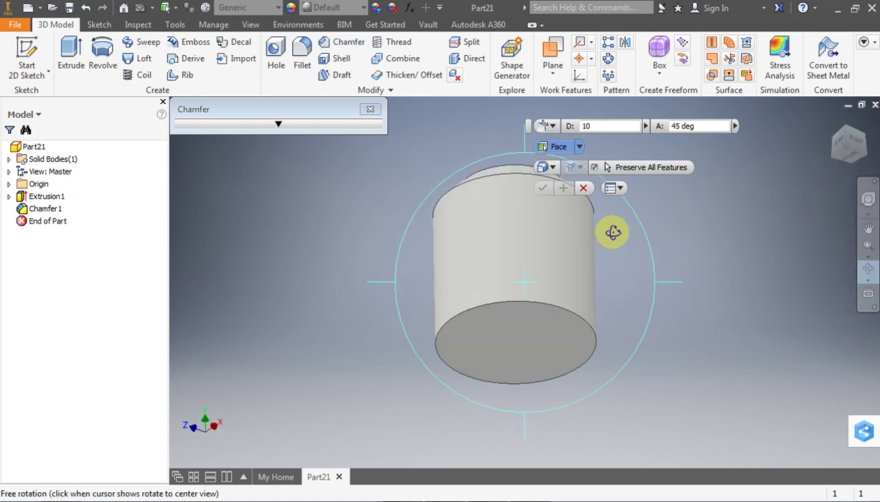
pyautogui.press('Escape')
pyautogui.click(511, 352)
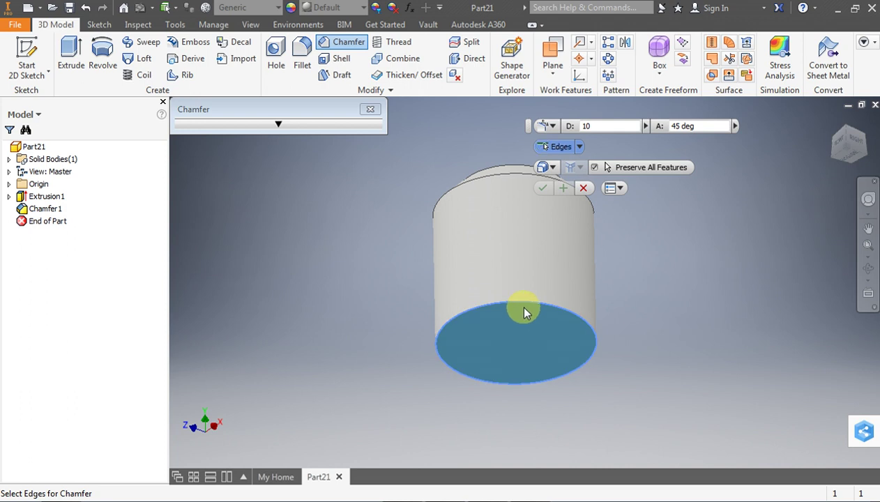
pyautogui.click(526, 304)
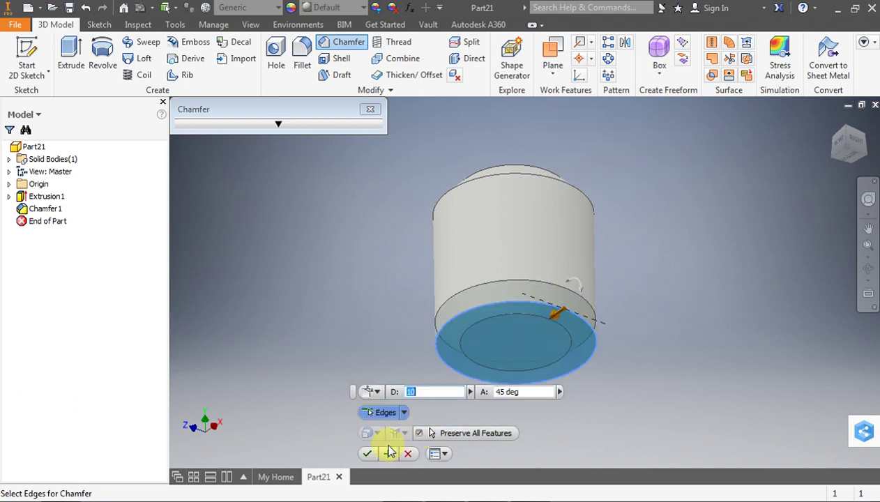
pyautogui.press('Return')
pyautogui.click(846, 140)
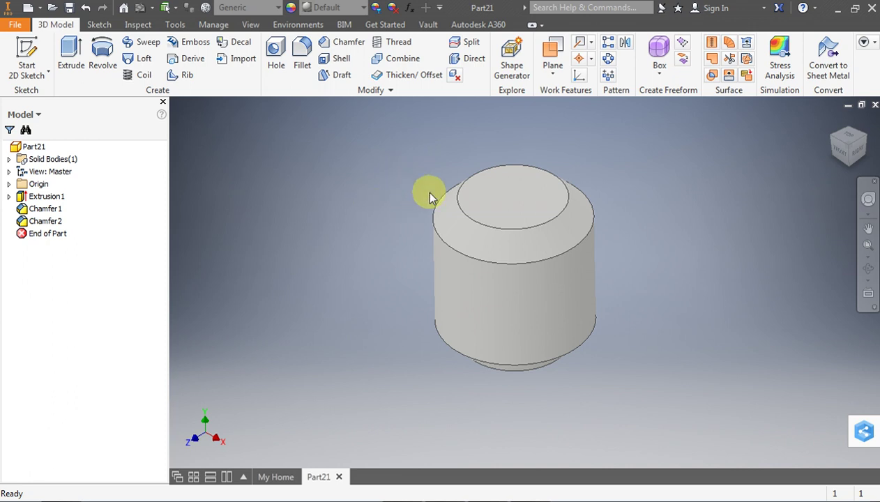
# - Sketch a 38 mm diameter circle centred on the cylinder's bottom face and finish the sketch
pyautogui.click(868, 268)
pyautogui.moveTo(459, 314); pyautogui.dragTo(466, 255)
pyautogui.press('Escape')
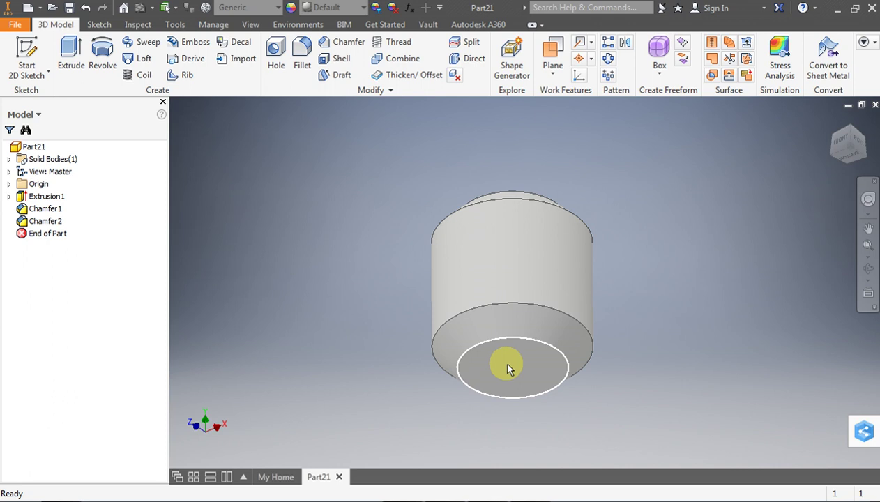
pyautogui.click(507, 367)
pyautogui.click(25, 51)
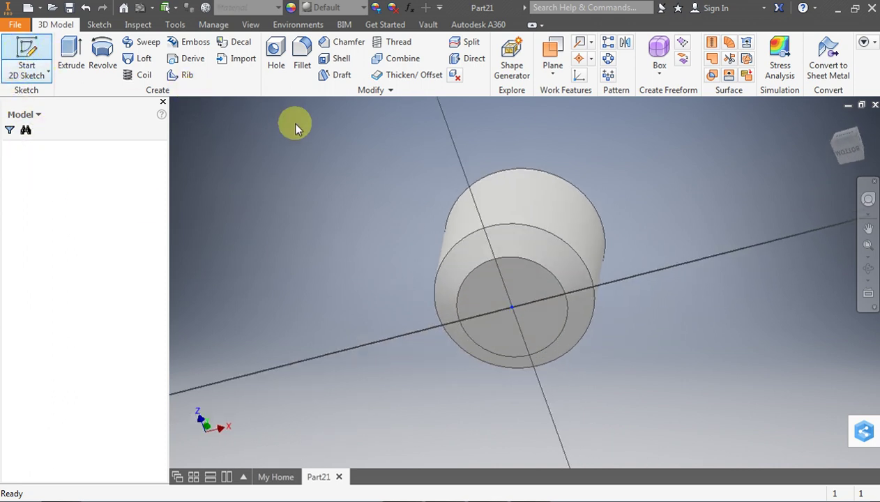
pyautogui.click(101, 49)
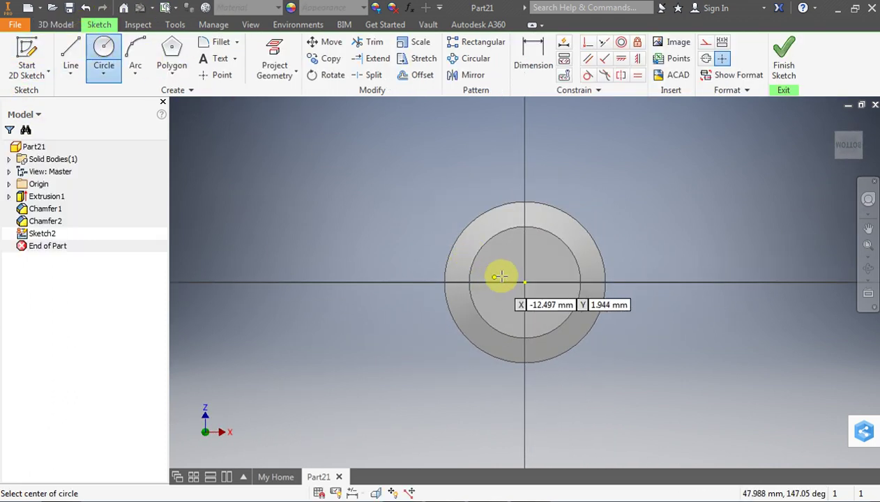
pyautogui.click(524, 281)
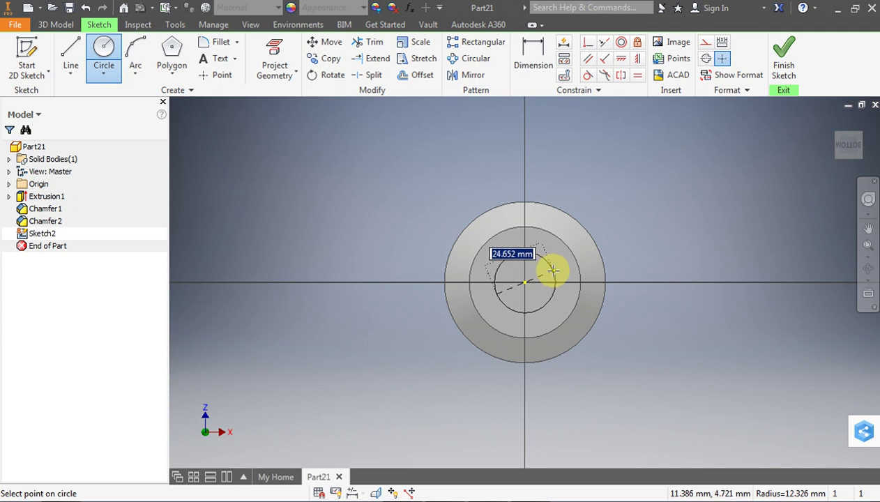
pyautogui.write('38')
pyautogui.press('Return')
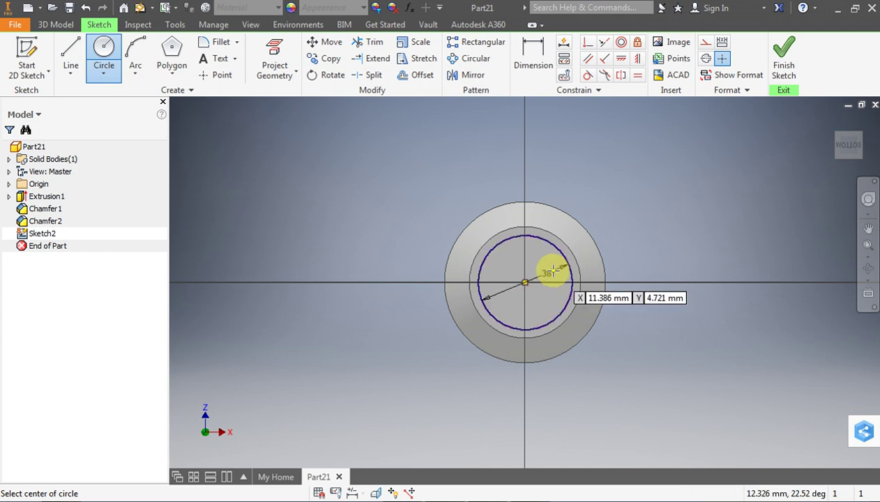
pyautogui.click(779, 78)
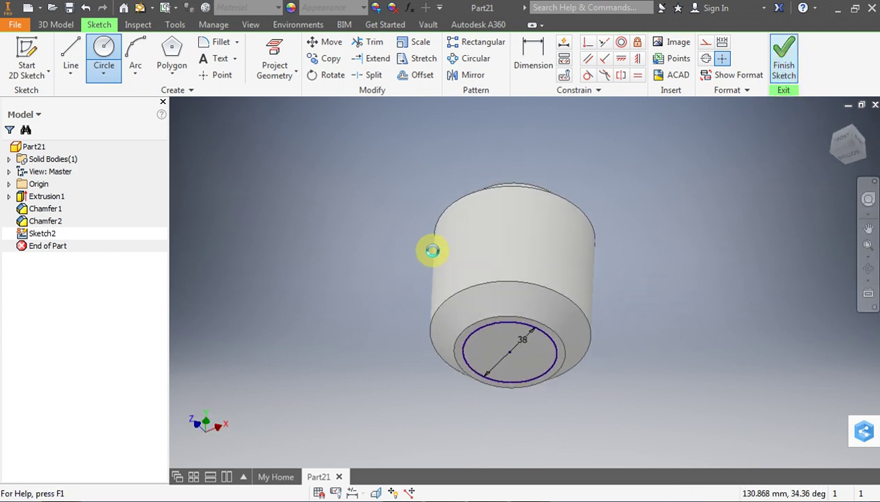
pyautogui.hotkey('alt', 'Tab')
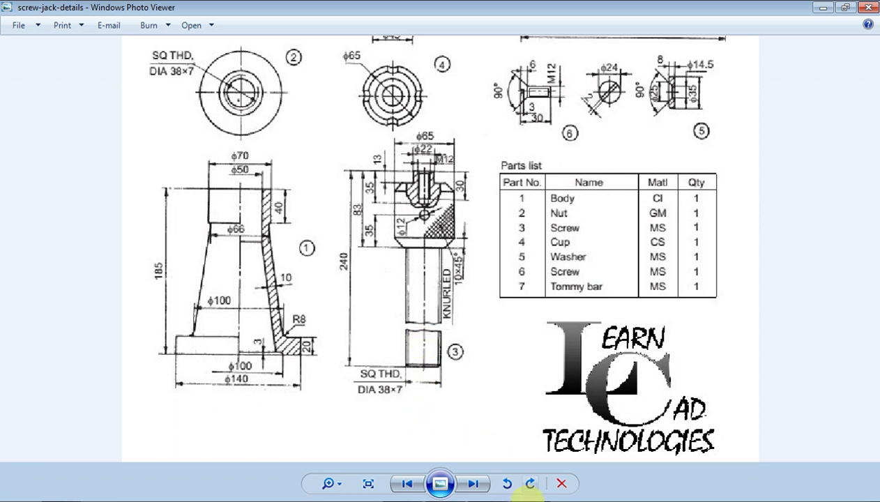
pyautogui.click(403, 499)
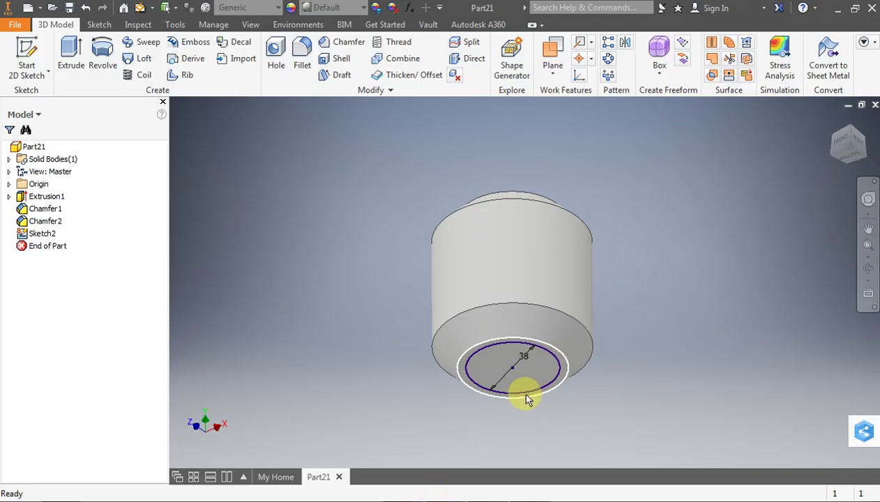
# - Extrude the 38 mm circle 240-83 mm into a shaft, then return to isometric view
pyautogui.click(71, 59)
pyautogui.write('240')
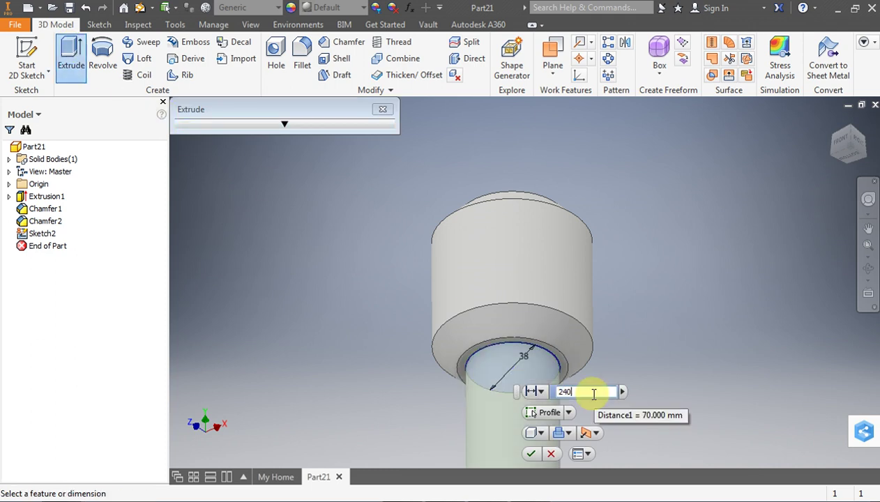
pyautogui.write('-83.')
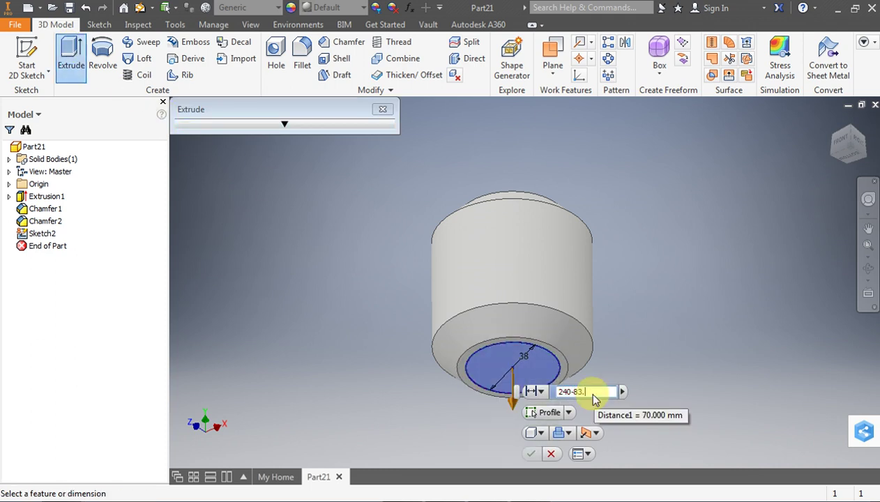
pyautogui.press('Return')
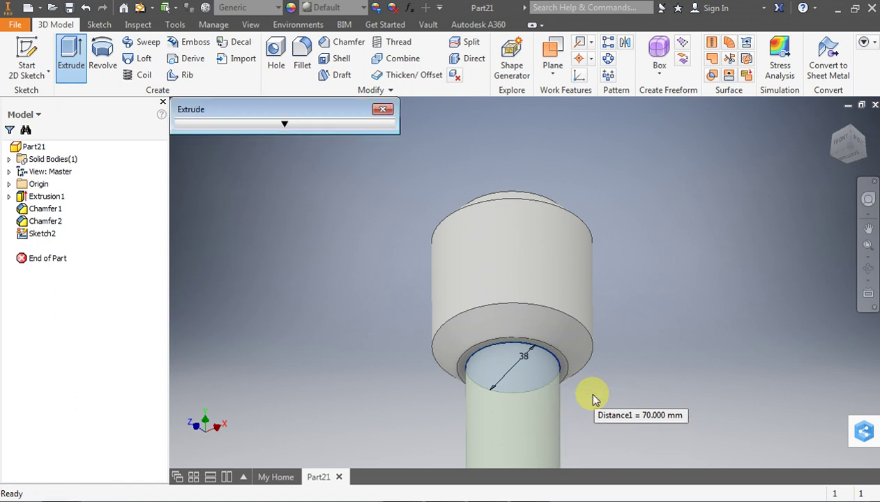
pyautogui.scroll(-5, 606, 271)
pyautogui.scroll(5, 606, 271)
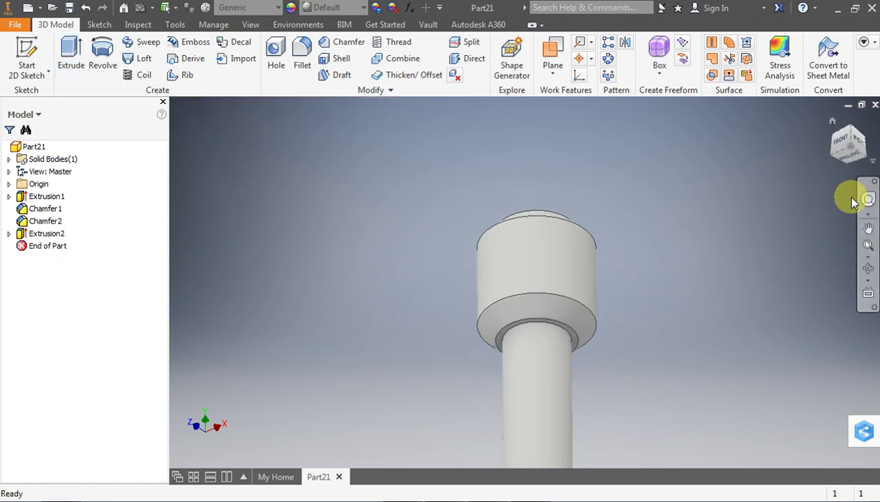
pyautogui.click(852, 134)
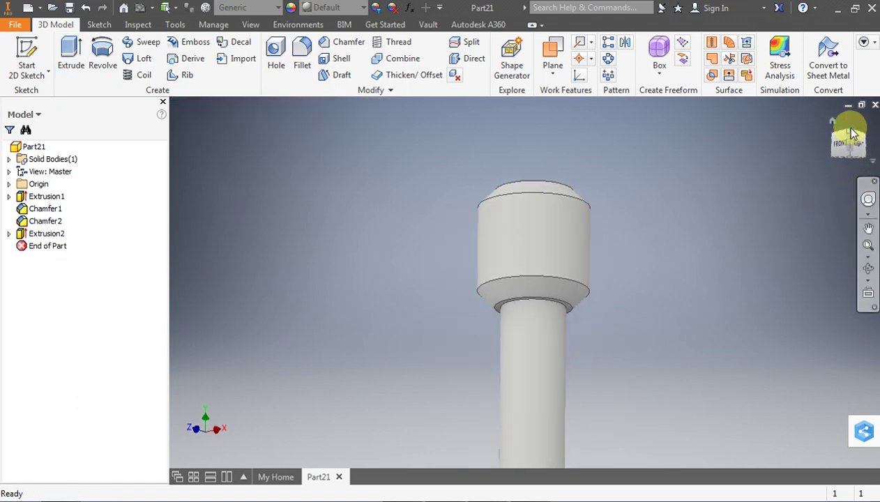
pyautogui.scroll(2, 527, 251)
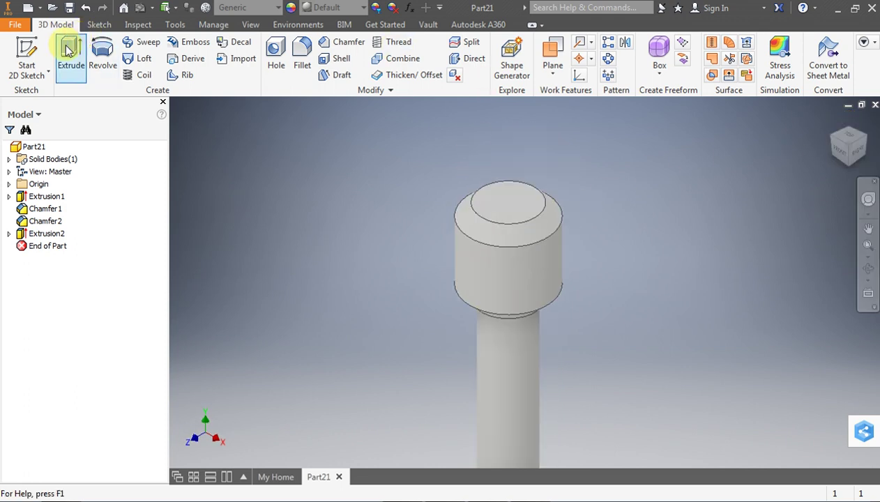
# - Sketch a 22 mm diameter circle centred on the collar's top face
pyautogui.click(27, 52)
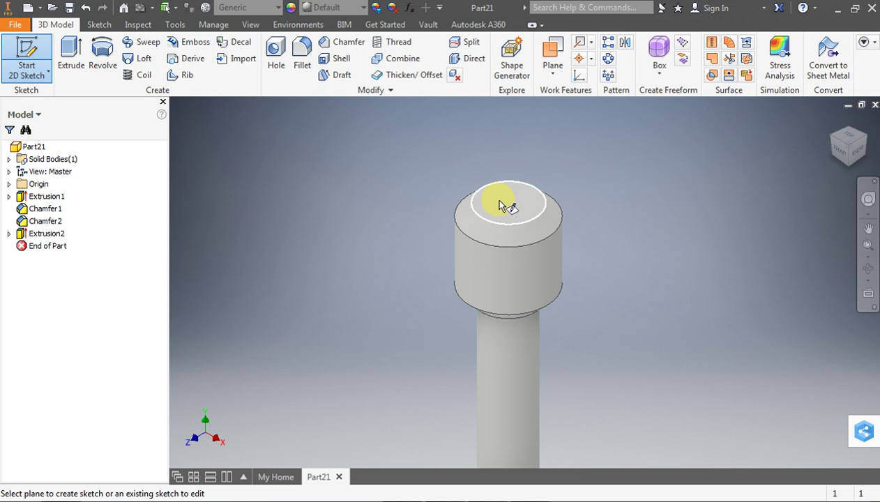
pyautogui.click(516, 209)
pyautogui.click(516, 209)
pyautogui.click(102, 49)
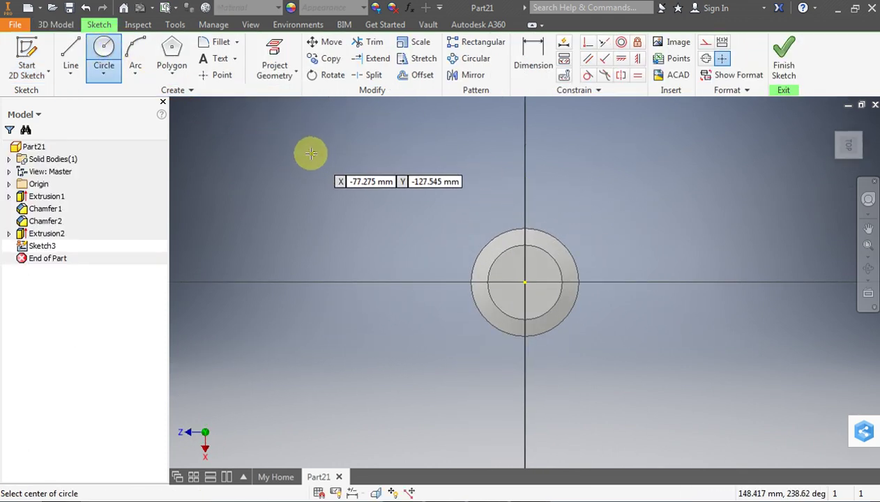
pyautogui.click(524, 280)
pyautogui.press('Escape')
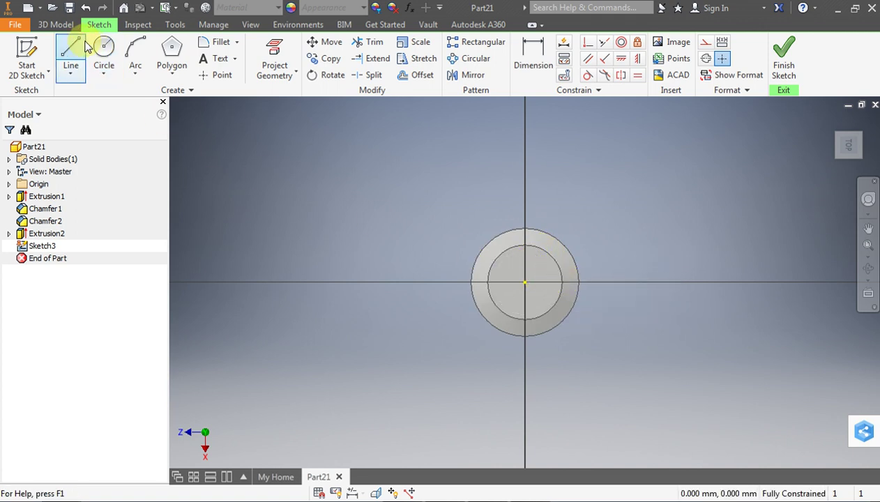
pyautogui.click(104, 55)
pyautogui.click(528, 281)
pyautogui.write('22')
pyautogui.press('Return')
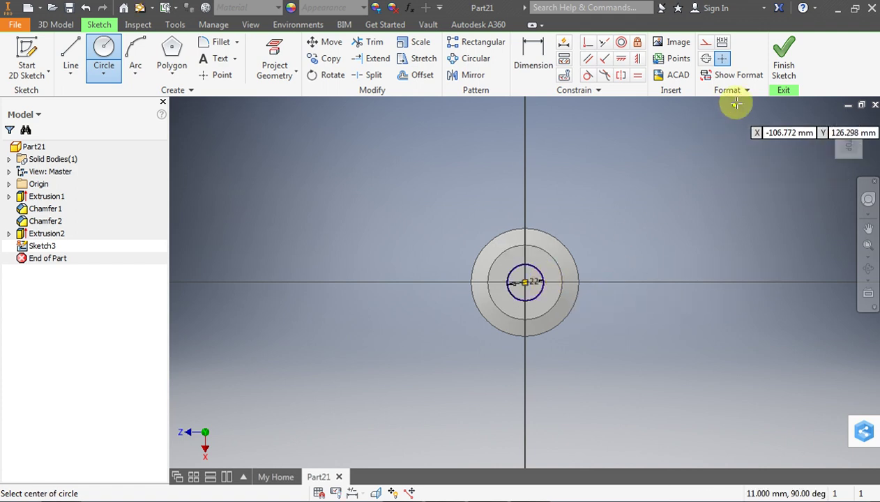
pyautogui.click(784, 52)
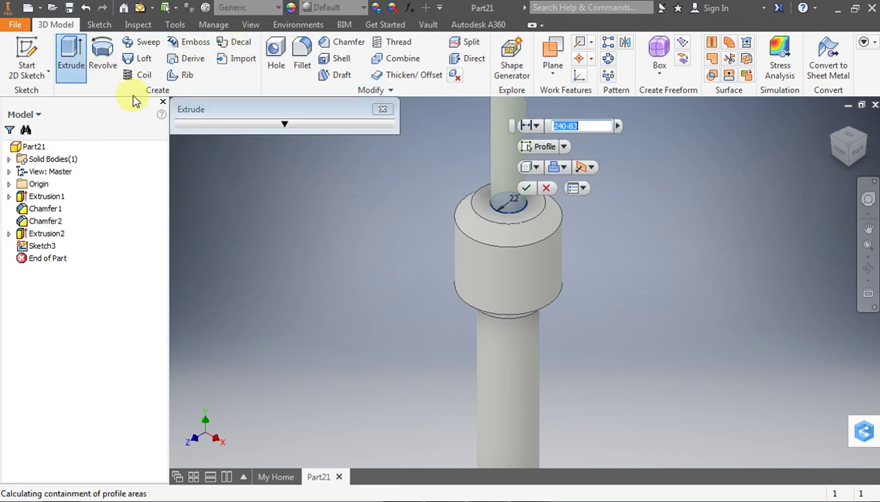
# - Extrude the 22 mm circle 18 mm into a short boss, Extrusion3
pyautogui.write('18')
pyautogui.press('Return')
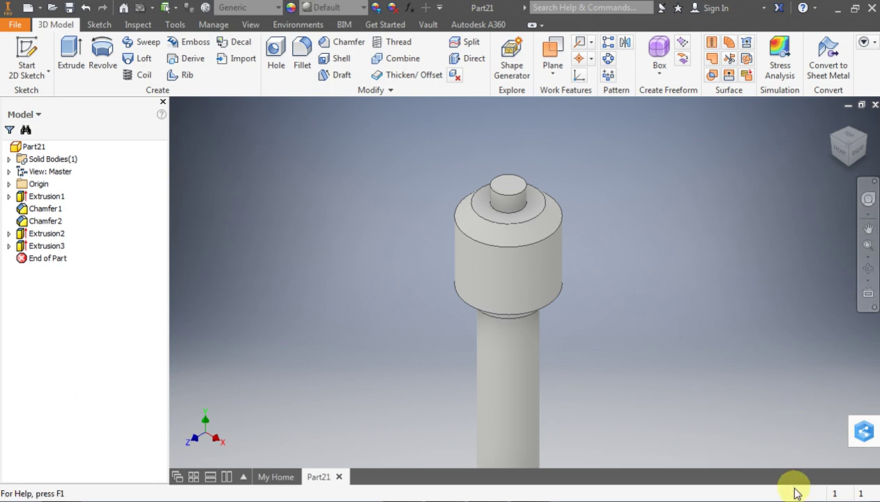
pyautogui.click(767, 494)
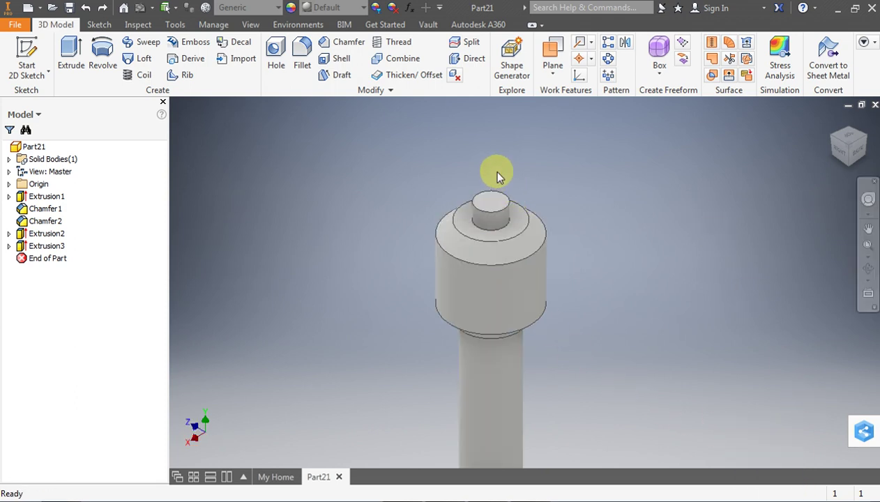
# - Place a sketch point at the centre of the boss's top face in Sketch4
pyautogui.scroll(4, 497, 177)
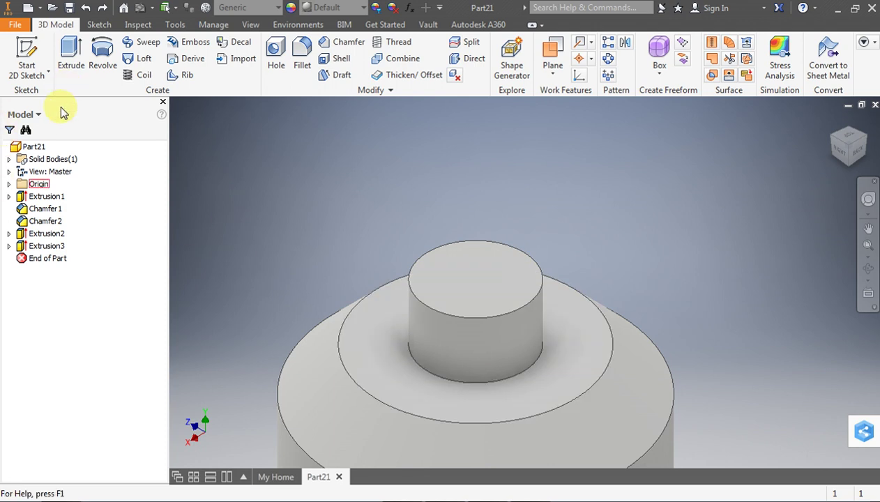
pyautogui.click(26, 56)
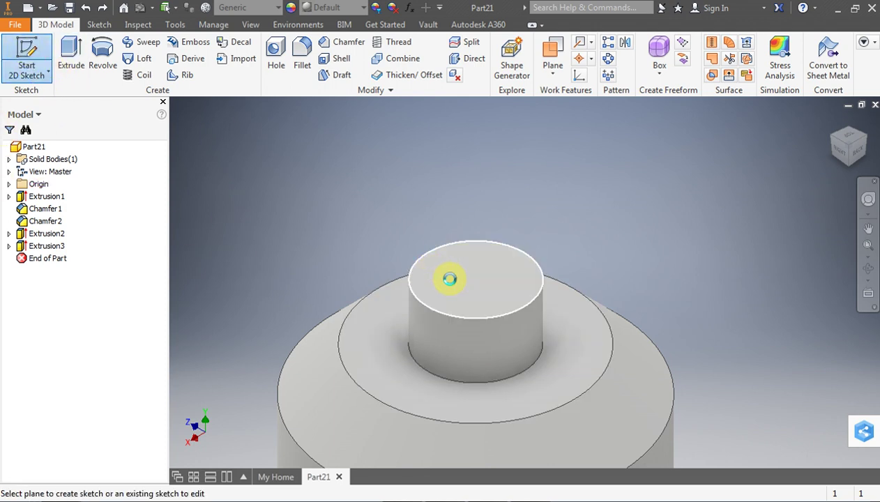
pyautogui.click(449, 279)
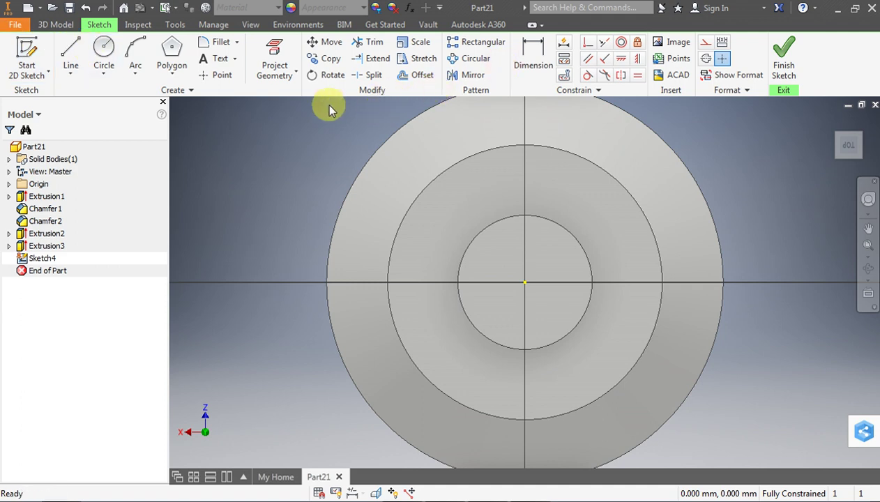
pyautogui.click(216, 75)
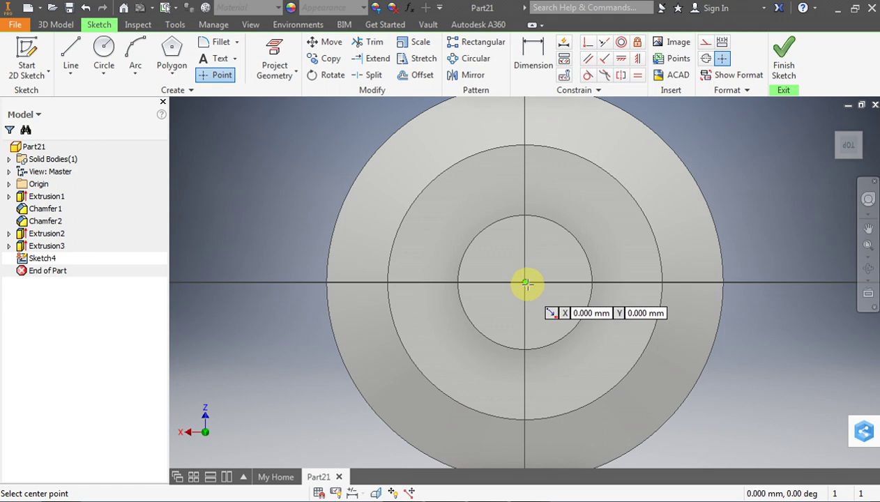
pyautogui.click(524, 282)
pyautogui.click(783, 61)
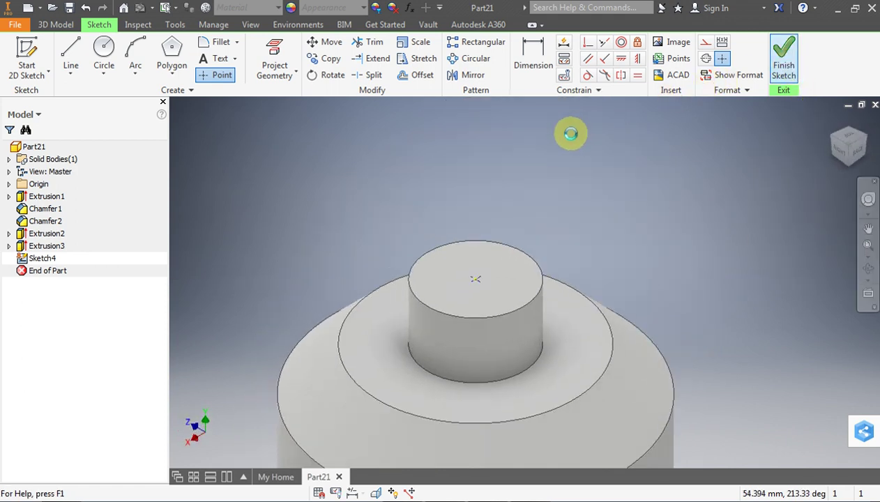
# - Drill a 3 mm hole, 35 mm deep, at the boss's centre point
pyautogui.click(274, 53)
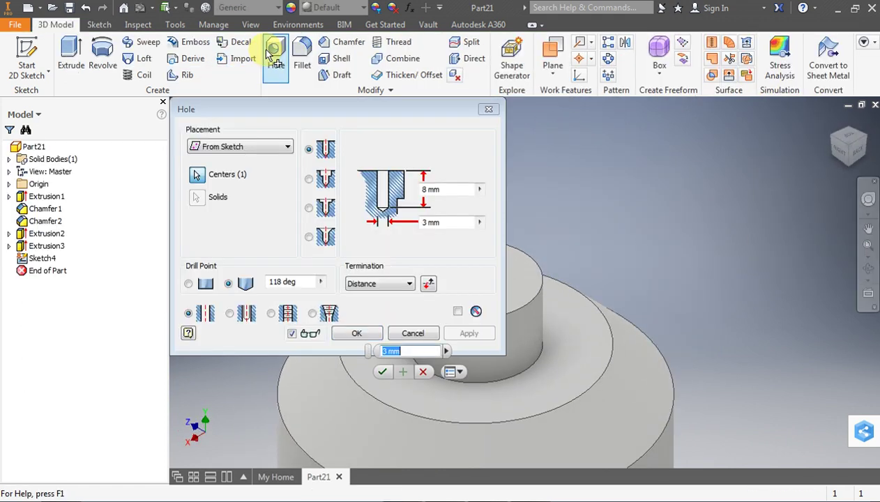
pyautogui.moveTo(337, 112); pyautogui.dragTo(184, 115)
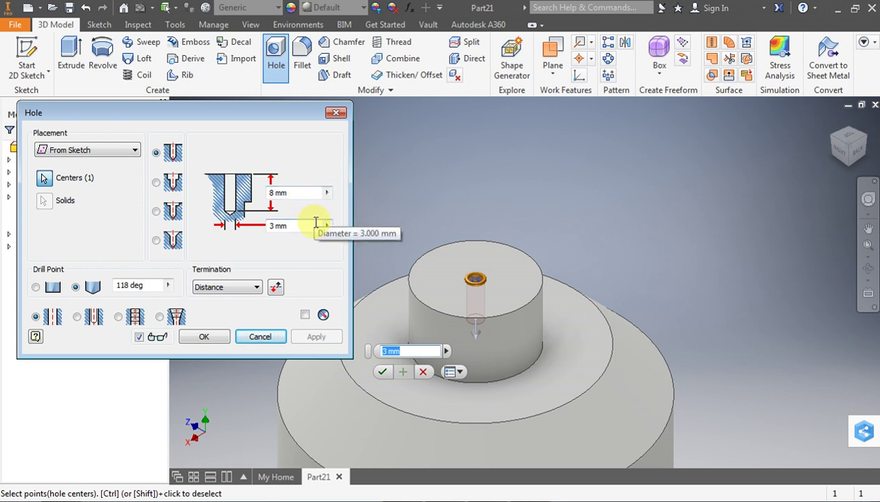
pyautogui.click(488, 491)
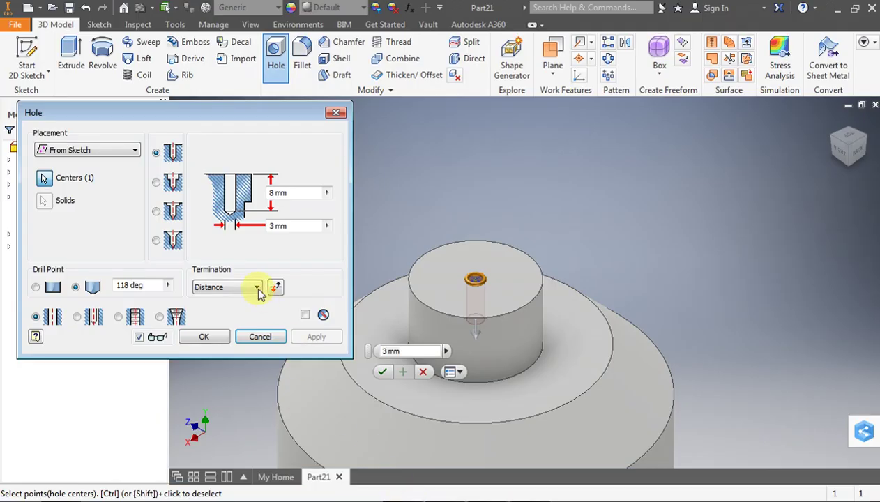
pyautogui.click(294, 193)
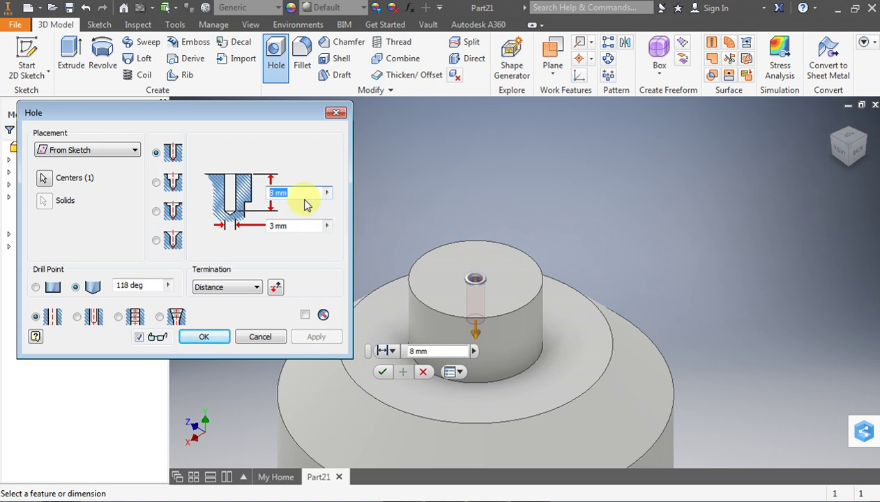
pyautogui.write('3')
pyautogui.click(304, 203)
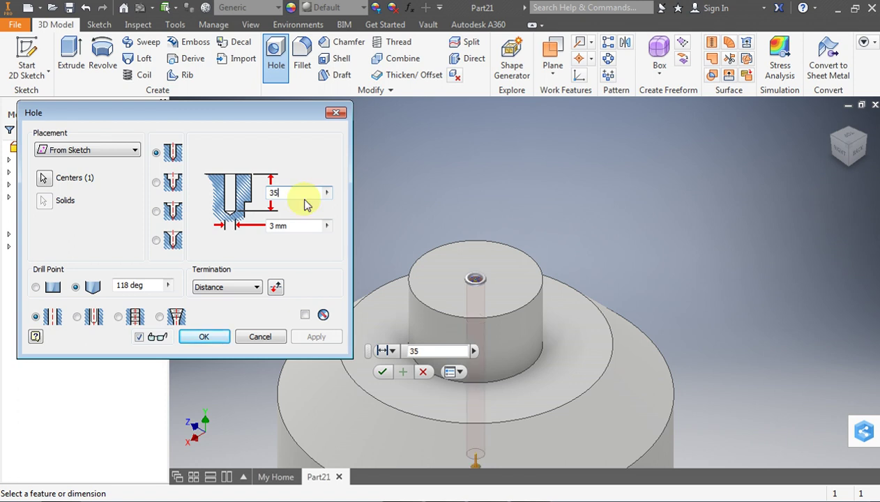
pyautogui.press('Return')
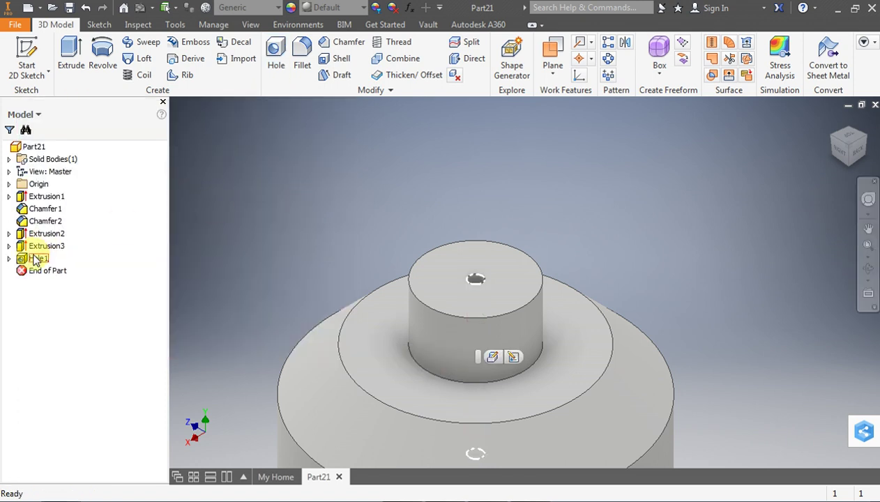
# - Change Hole1's diameter to 12 mm
pyautogui.doubleClick(36, 258)
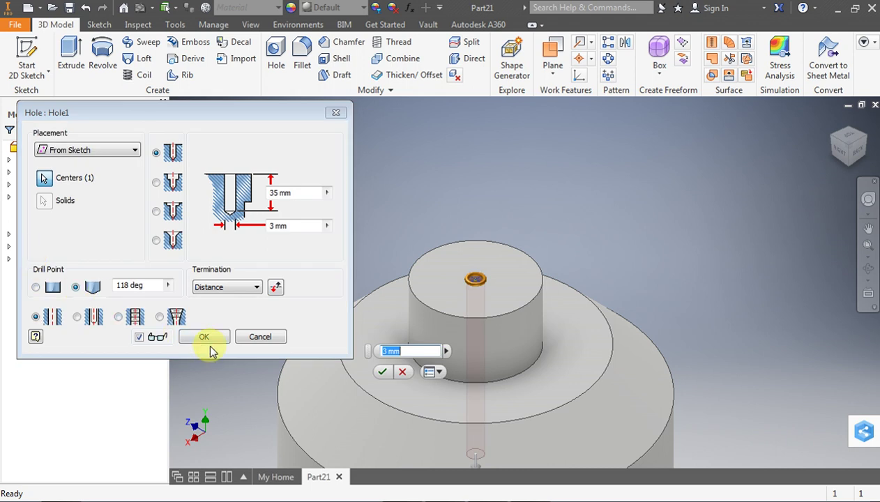
pyautogui.click(292, 224)
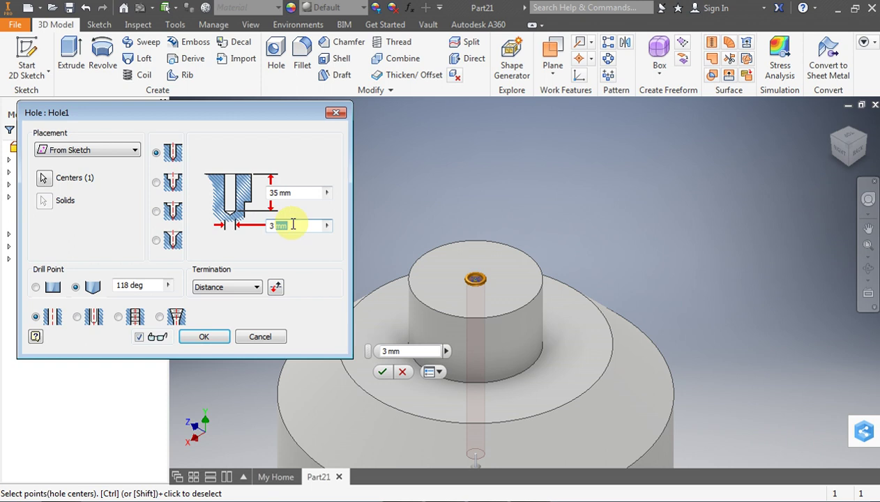
pyautogui.write('12')
pyautogui.press('Return')
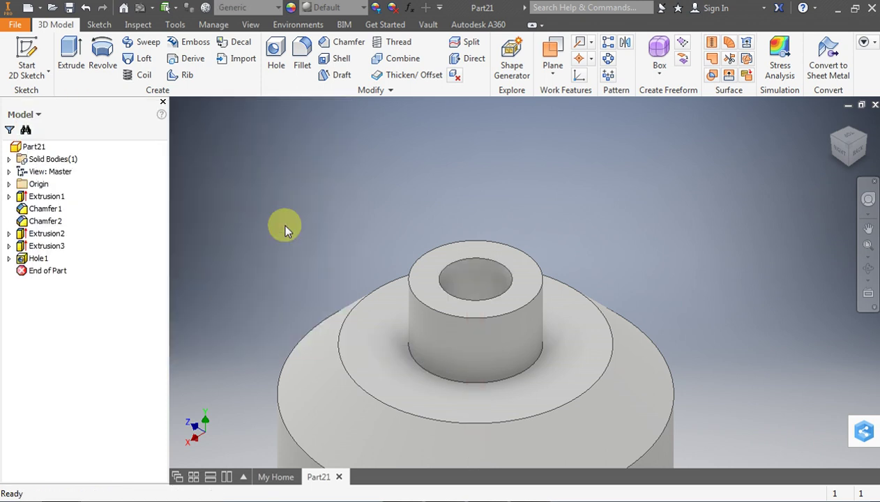
# - Change Hole1's drill point angle to 120°
pyautogui.doubleClick(31, 258)
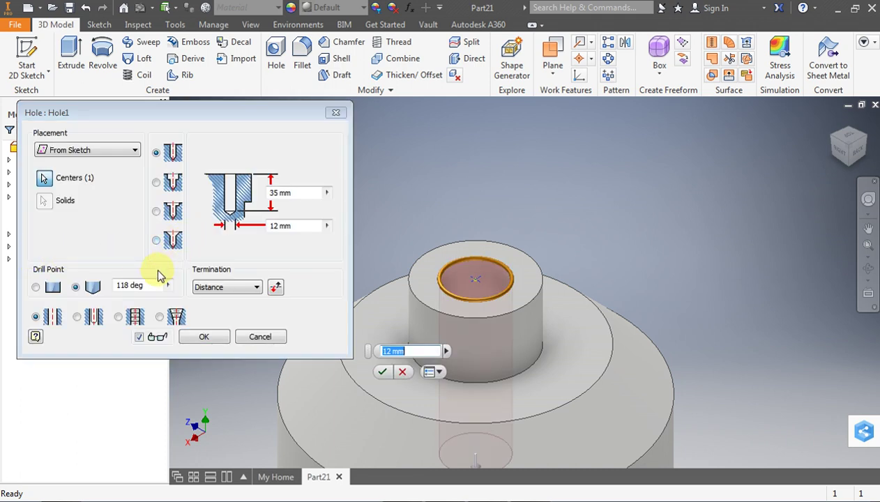
pyautogui.click(133, 286)
pyautogui.write('120')
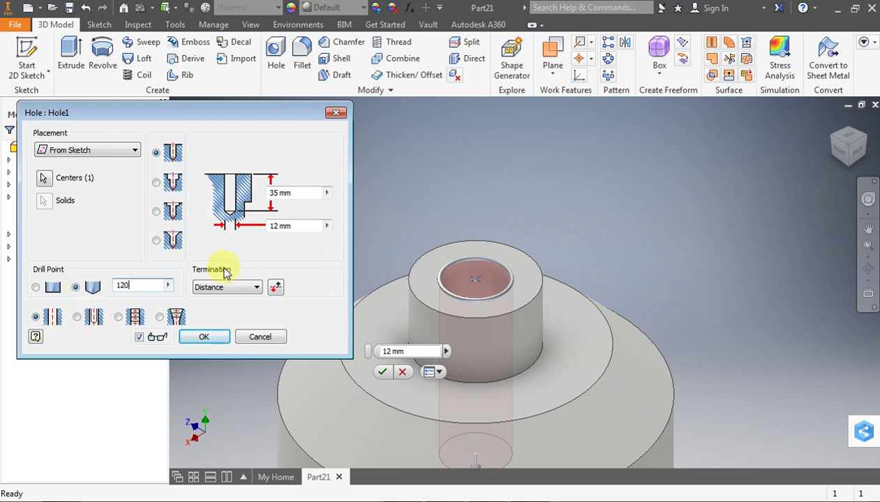
pyautogui.click(209, 336)
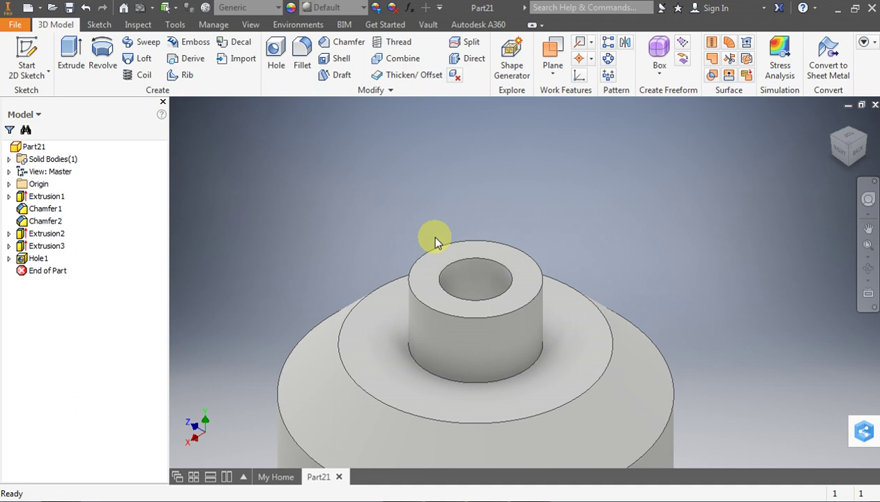
# - Assign the Copper, Cast material to the part
pyautogui.scroll(2, 420, 286)
pyautogui.scroll(1, 424, 277)
pyautogui.scroll(-4, 432, 258)
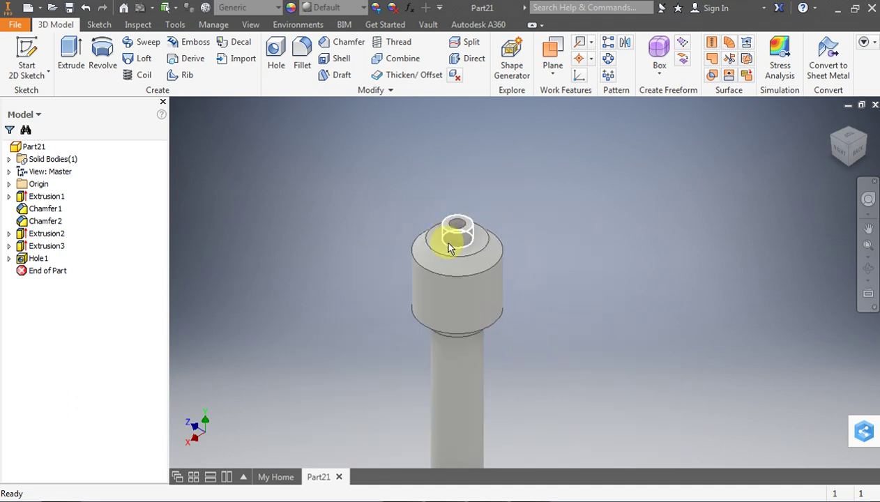
pyautogui.click(175, 25)
pyautogui.click(99, 50)
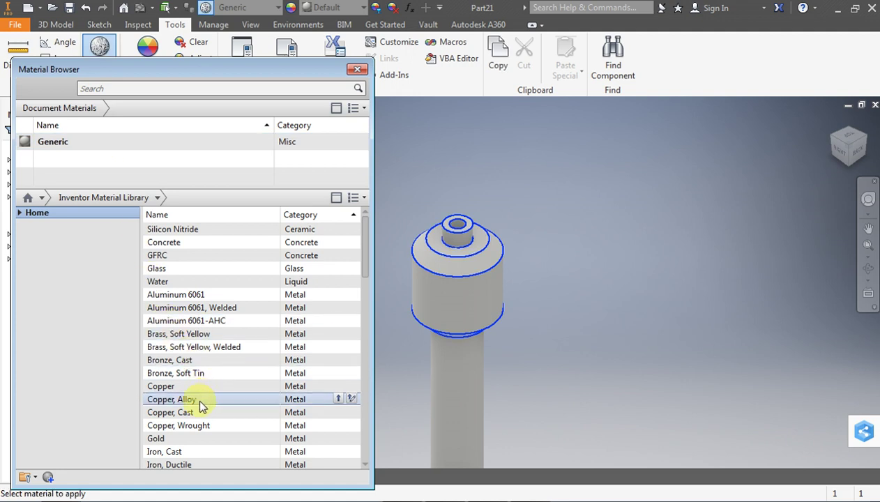
pyautogui.click(338, 413)
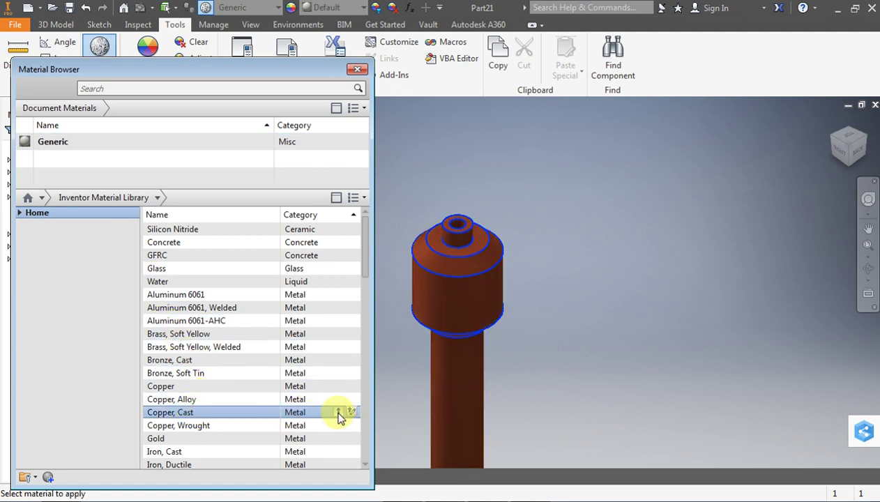
pyautogui.click(357, 70)
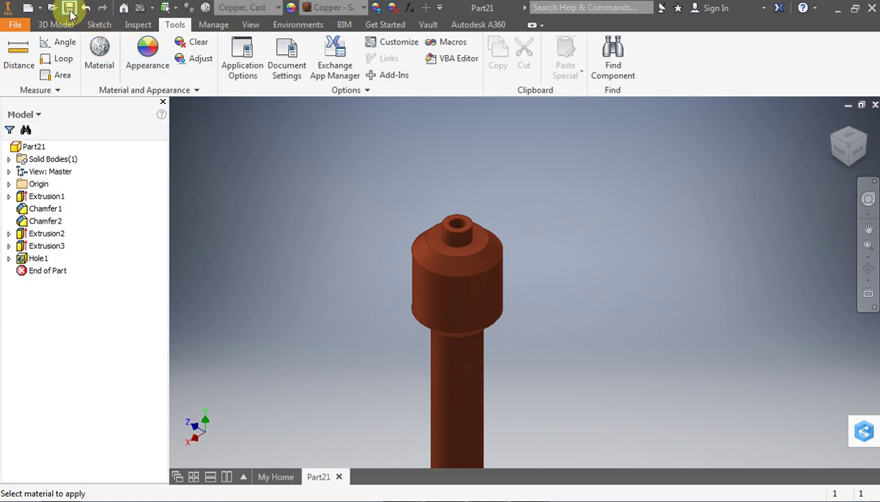
# - Save the part as Screw Spindle, close it, and start a new part
pyautogui.click(70, 9)
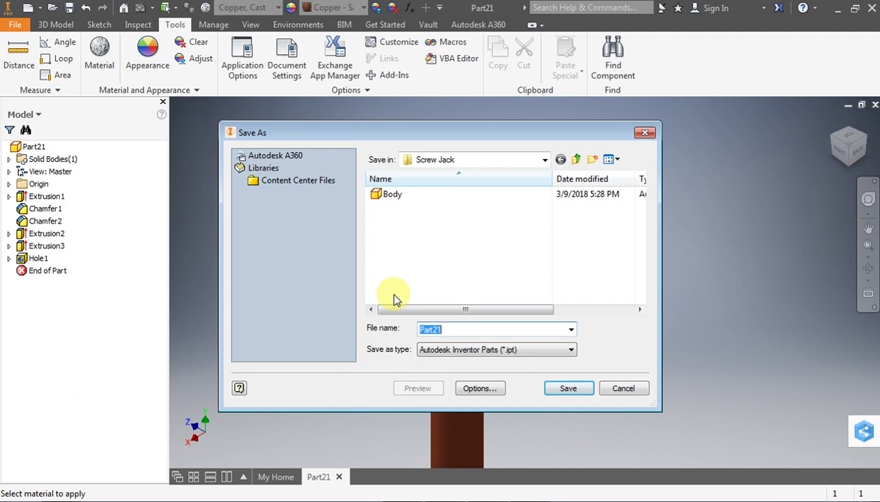
pyautogui.write('Screw Spin')
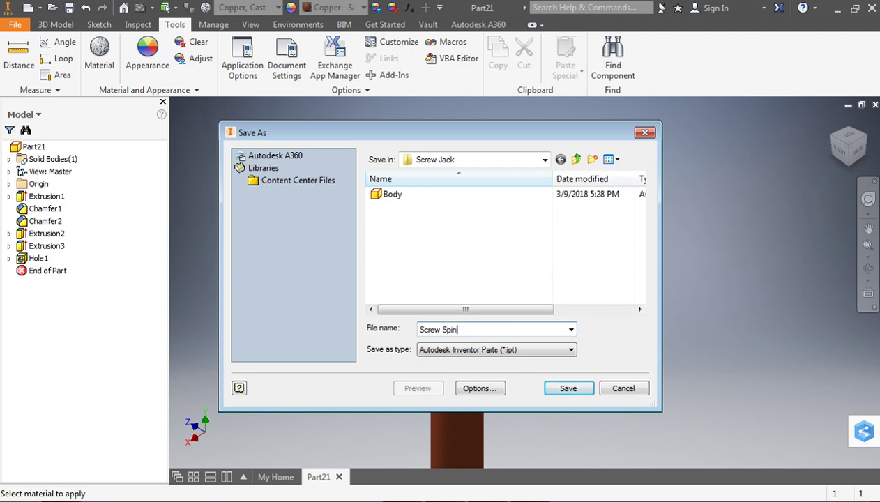
pyautogui.click(566, 388)
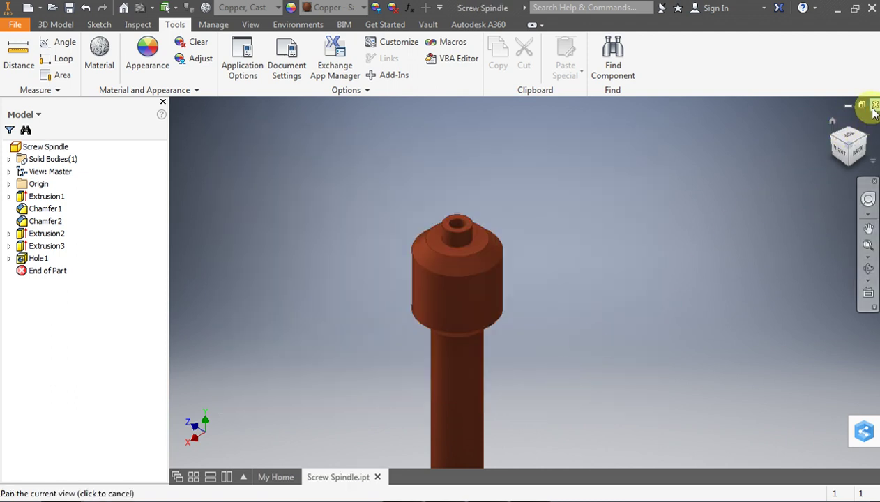
pyautogui.click(848, 104)
pyautogui.click(56, 211)
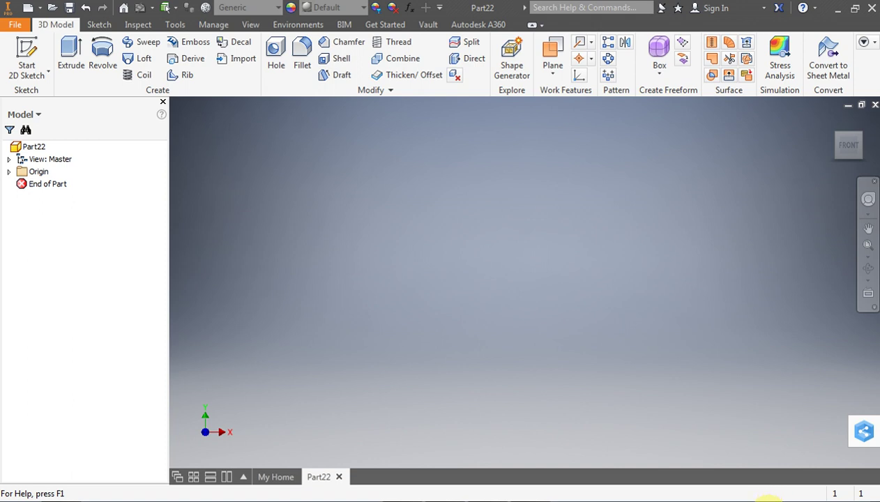
# - Start Sketch1 on Part22's XY plane with the Line tool, referring to the screw-jack-details drawing
pyautogui.click(767, 499)
pyautogui.click(548, 410)
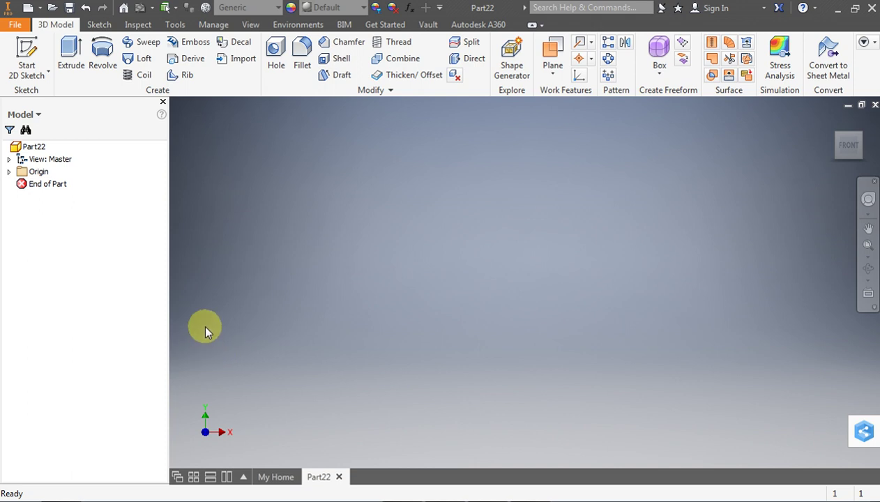
pyautogui.click(28, 55)
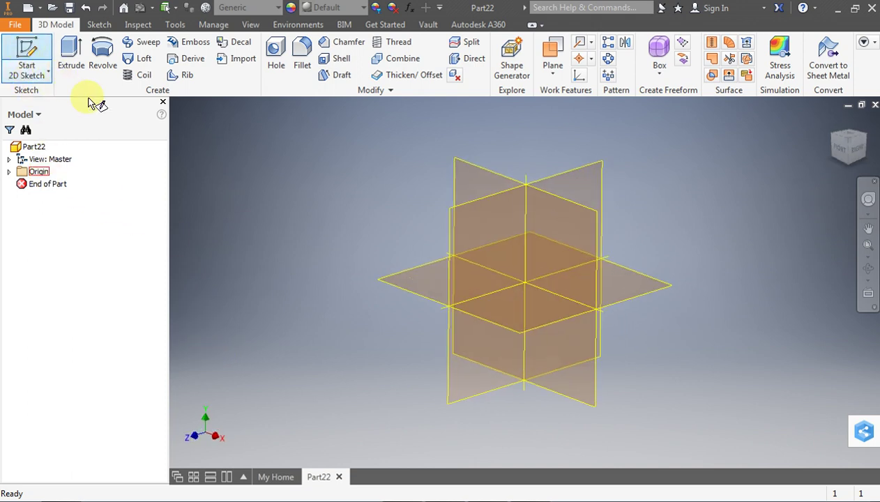
pyautogui.click(594, 206)
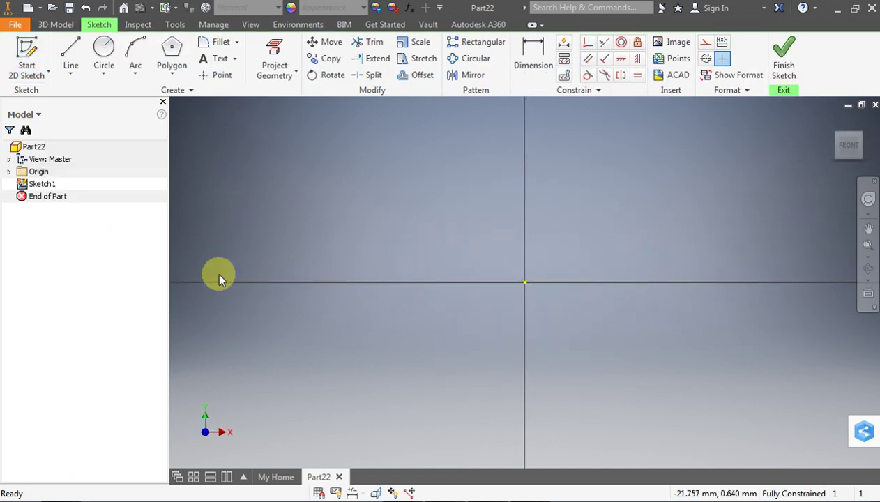
pyautogui.click(71, 52)
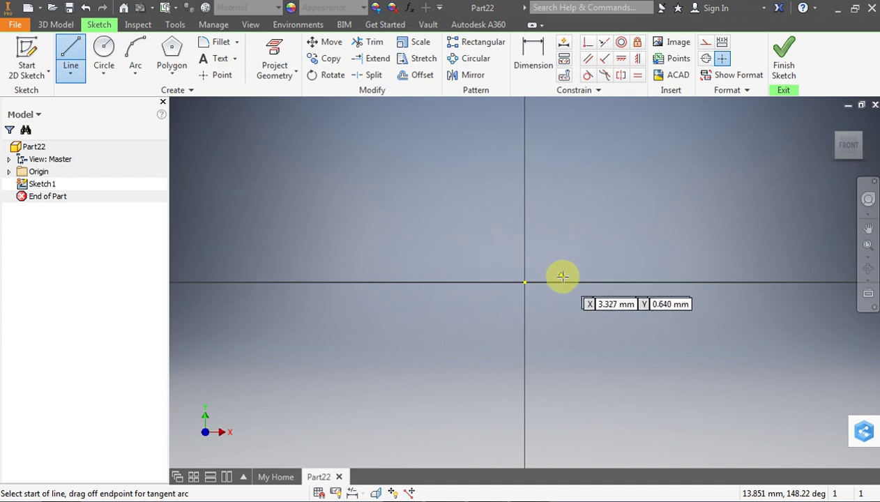
pyautogui.scroll(1, 521, 116)
pyautogui.scroll(-1, 522, 120)
pyautogui.scroll(-1, 520, 171)
pyautogui.scroll(-1, 527, 172)
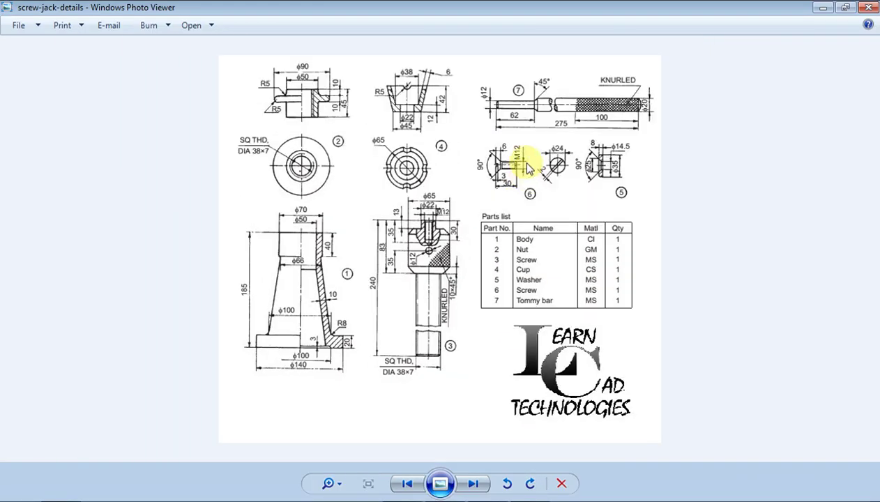
pyautogui.scroll(1, 283, 57)
pyautogui.scroll(1, 284, 57)
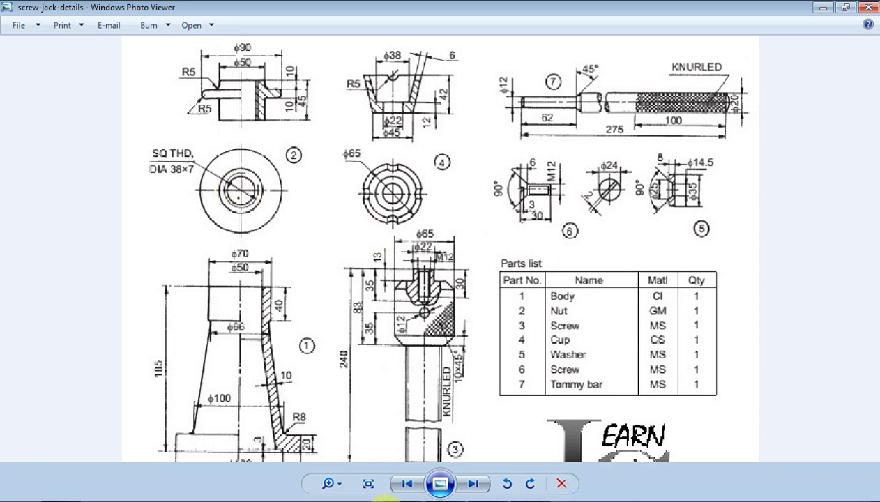
pyautogui.click(401, 494)
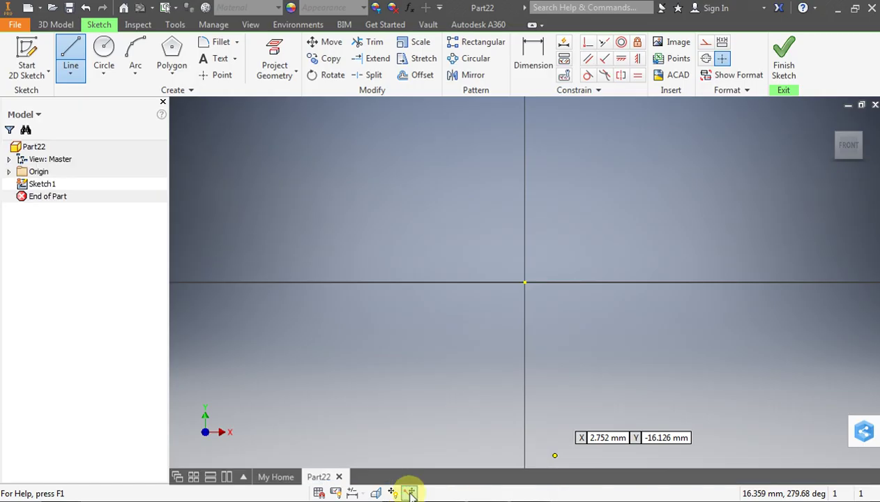
# - Draw the 45 mm vertical line up from the horizontal axis
pyautogui.click(582, 283)
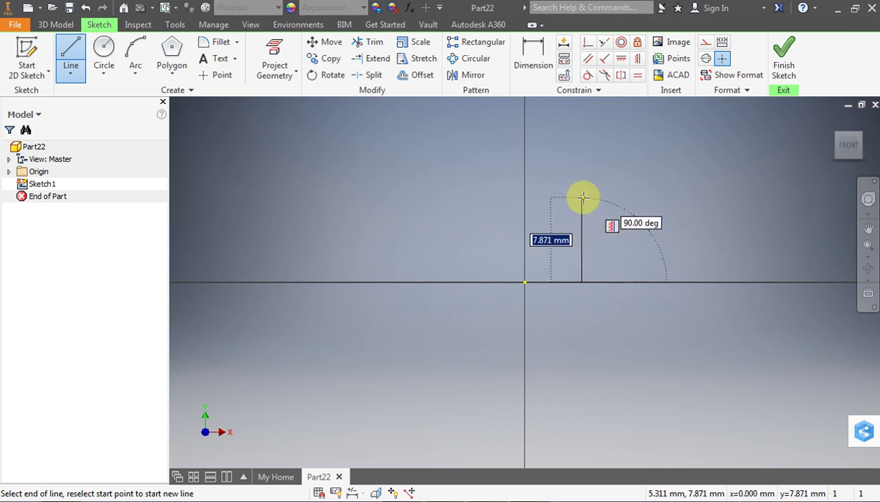
pyautogui.write('45')
pyautogui.press('Return')
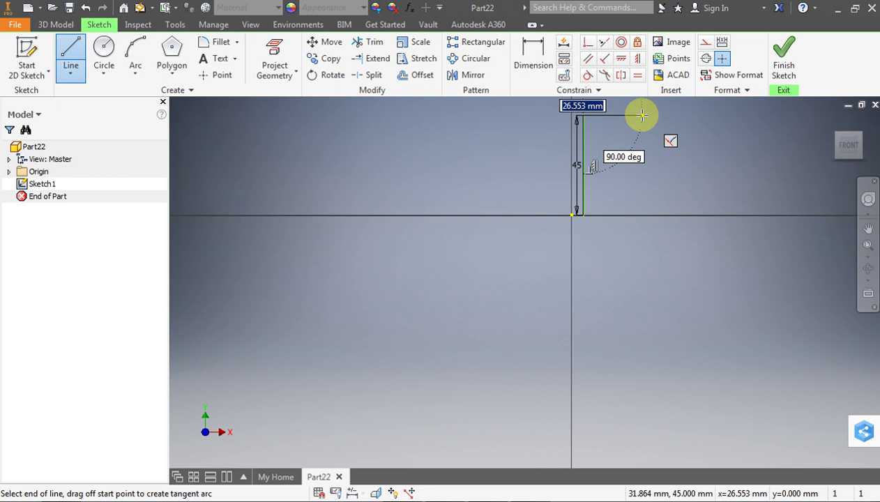
pyautogui.press('Escape')
# - Start a new line at the 45 mm line's base with a 25 mm vertical step
pyautogui.scroll(-4, 595, 215)
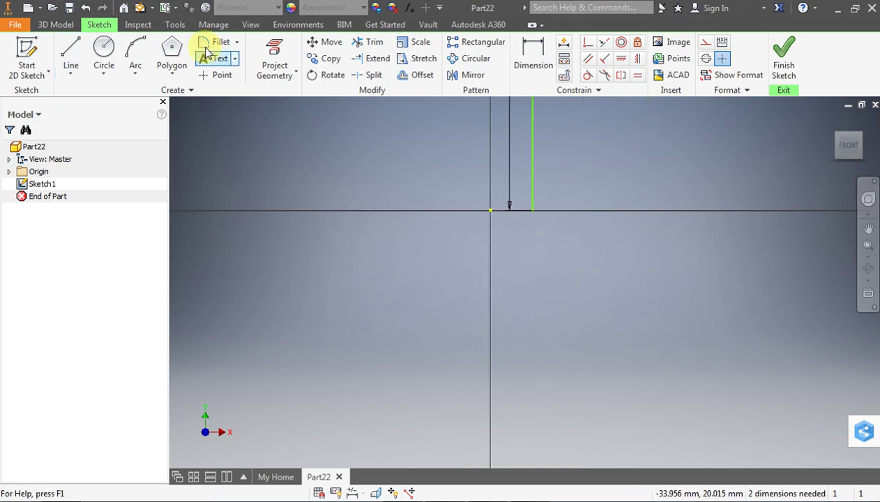
pyautogui.click(70, 49)
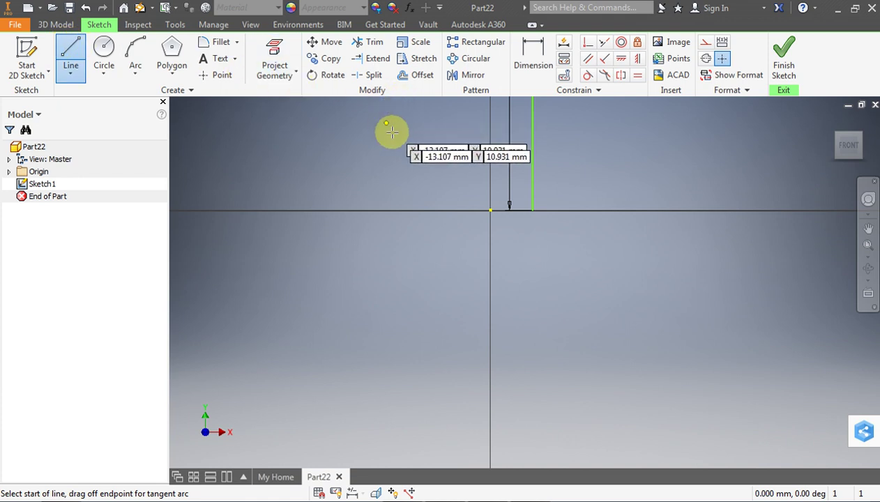
pyautogui.click(533, 210)
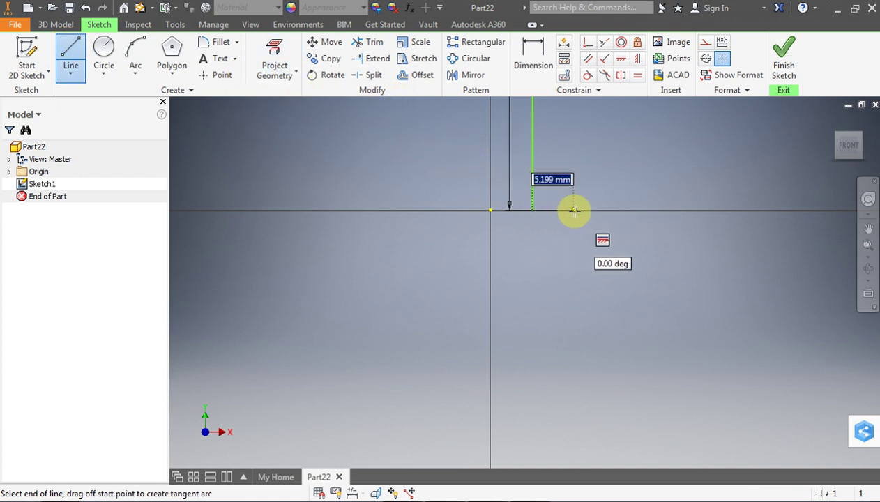
pyautogui.scroll(2, 573, 211)
pyautogui.scroll(2, 571, 215)
pyautogui.scroll(2, 577, 217)
pyautogui.scroll(-2, 579, 218)
pyautogui.scroll(-1, 551, 203)
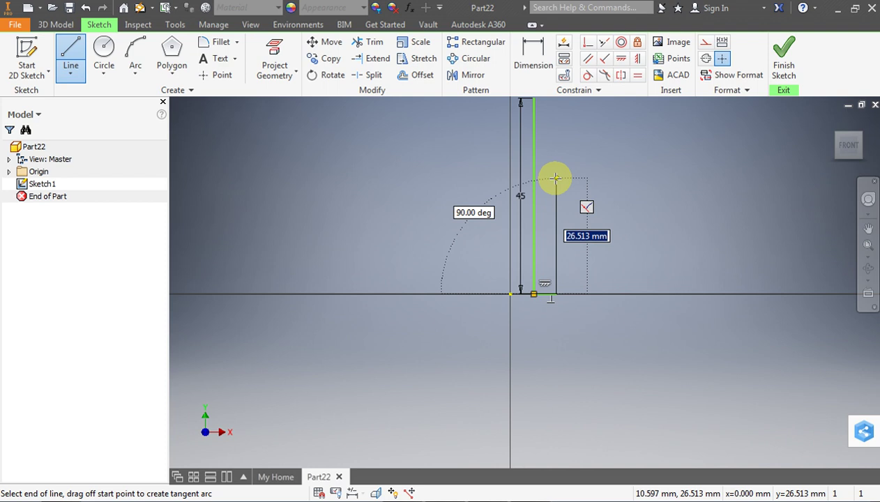
pyautogui.write('25')
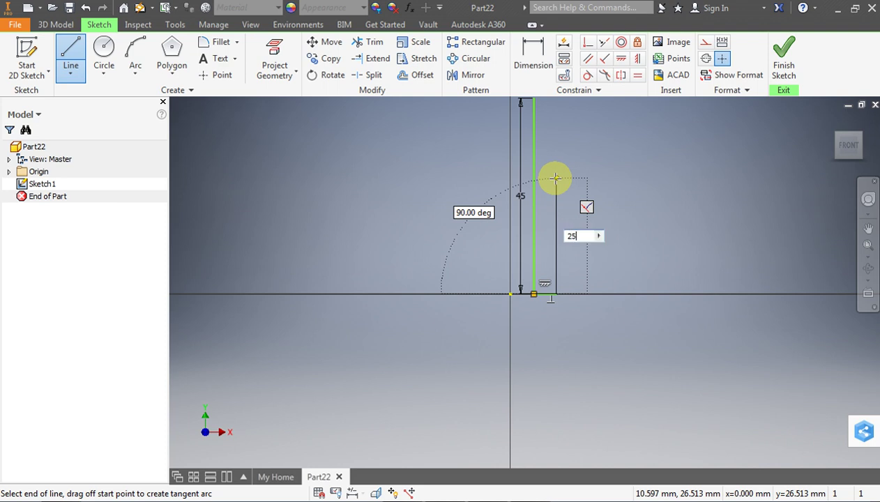
pyautogui.press('Tab')
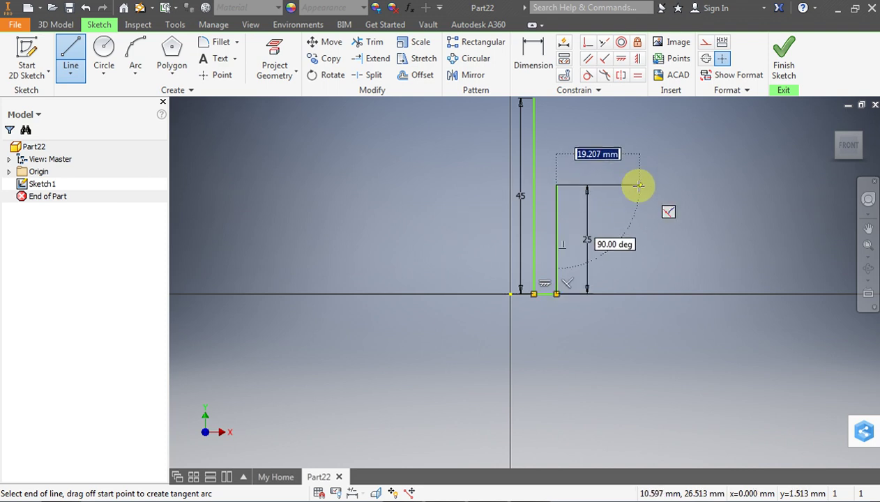
# - Add the 10 mm vertical segment and close the profile at the tall line's top
pyautogui.scroll(-2, 620, 185)
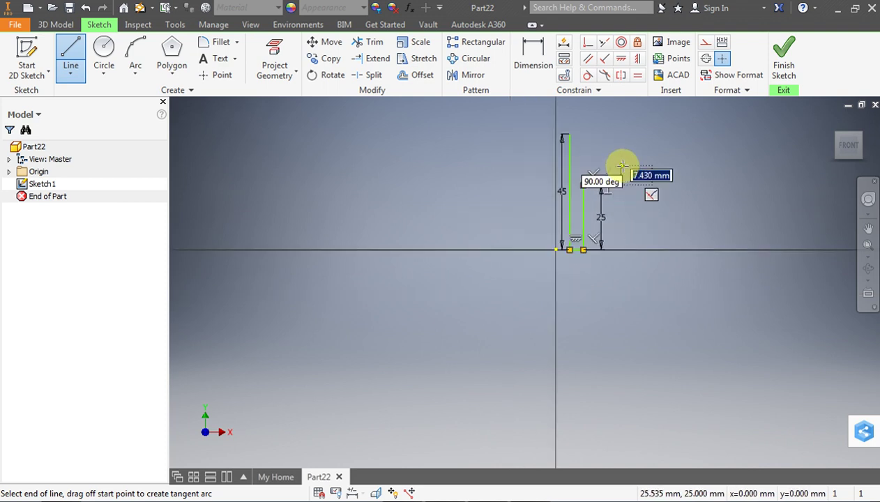
pyautogui.write('10')
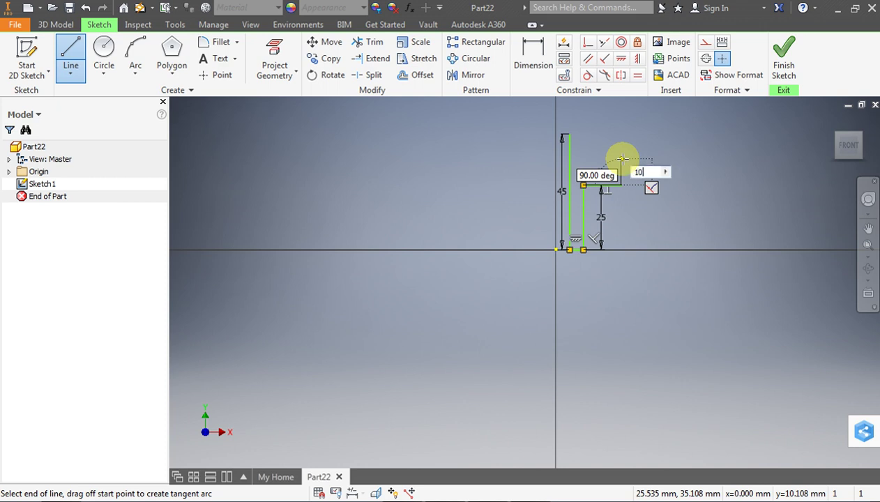
pyautogui.press('Return')
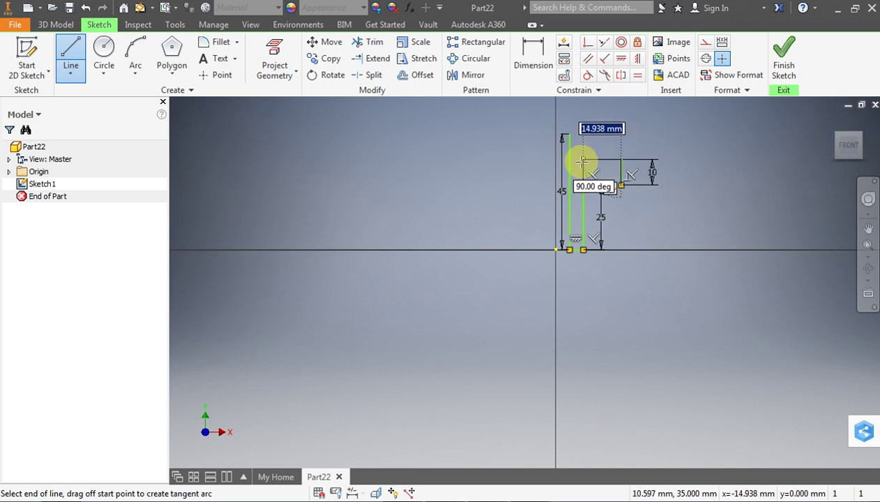
pyautogui.click(583, 161)
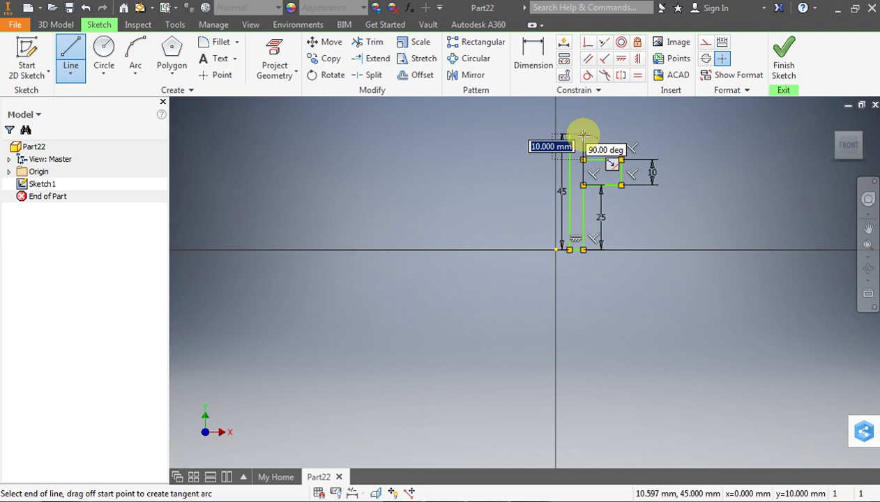
pyautogui.click(583, 135)
pyautogui.click(569, 135)
pyautogui.press('Escape')
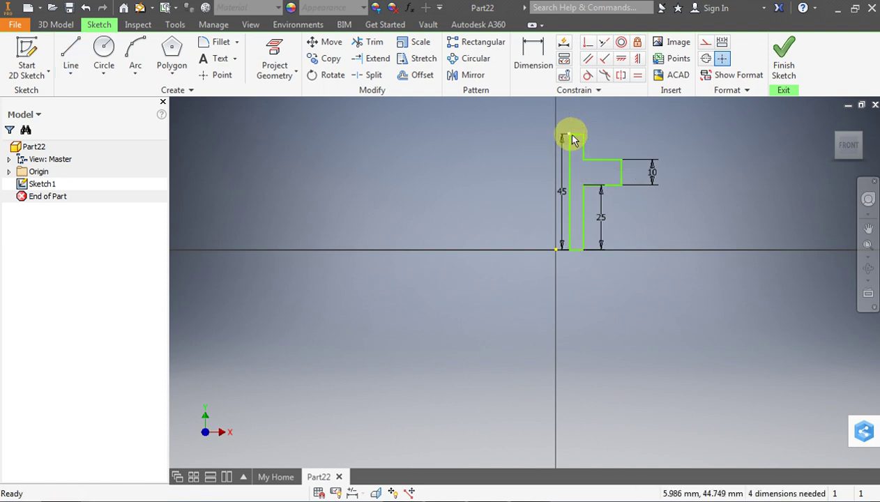
# - Apply a coincident constraint to the profile's bottom segment
pyautogui.scroll(2, 397, 190)
pyautogui.scroll(-3, 399, 192)
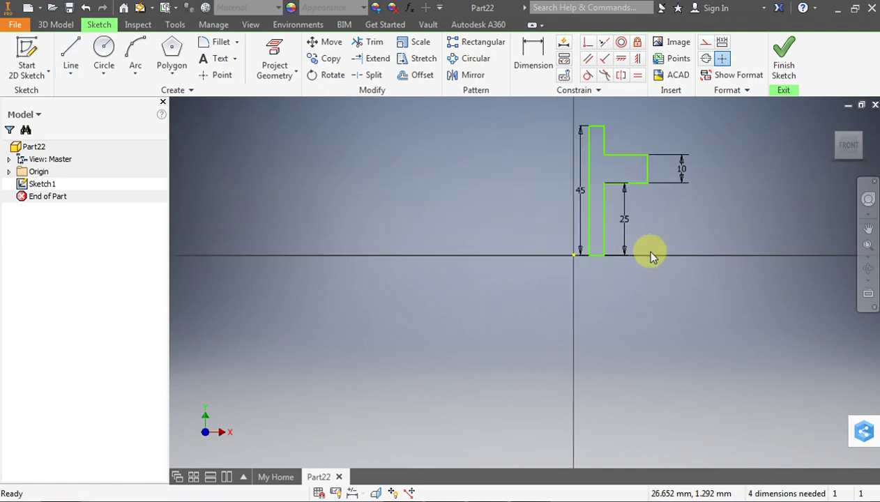
pyautogui.click(588, 42)
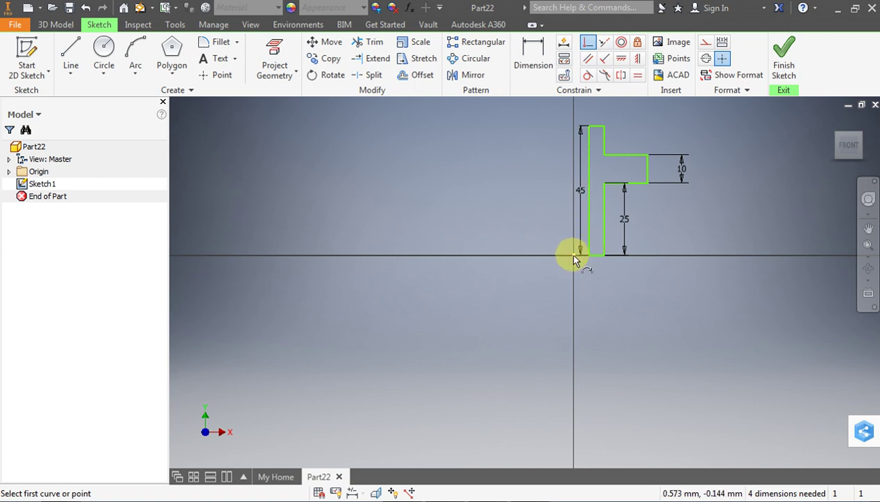
pyautogui.click(595, 255)
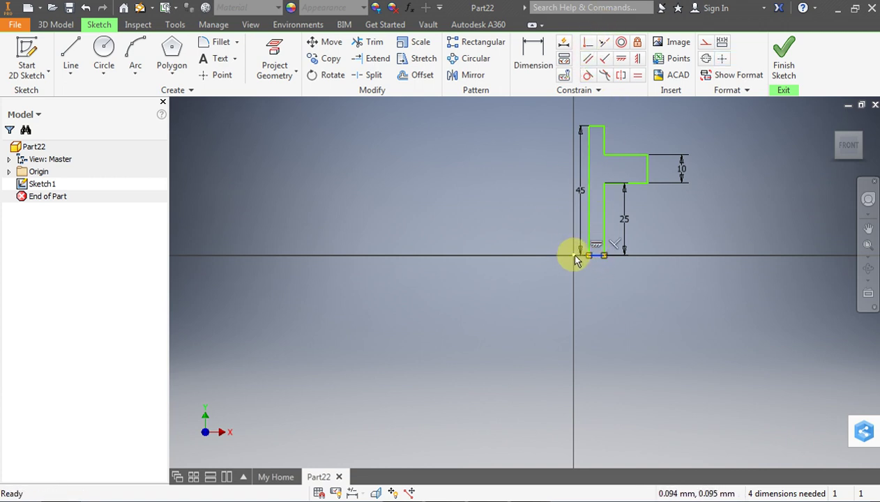
pyautogui.scroll(3, 613, 265)
pyautogui.scroll(-4, 619, 251)
pyautogui.click(617, 248)
pyautogui.scroll(-4, 607, 244)
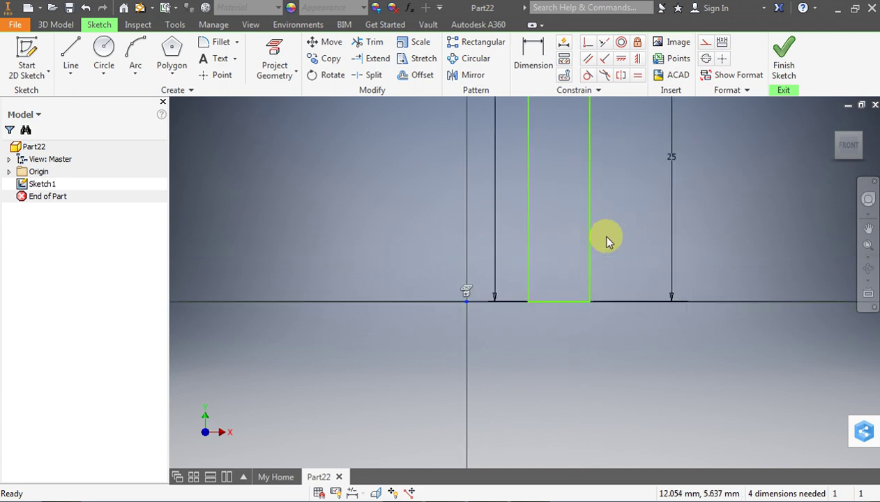
pyautogui.scroll(5, 596, 305)
# - Dimension the profile's left vertical edge 19 mm (38/2) from the origin
pyautogui.click(529, 63)
pyautogui.click(573, 270)
pyautogui.click(585, 263)
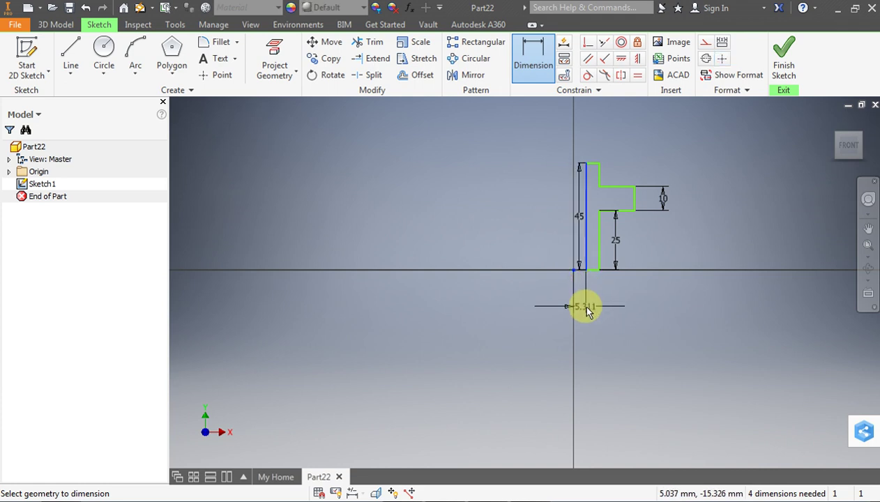
pyautogui.click(586, 311)
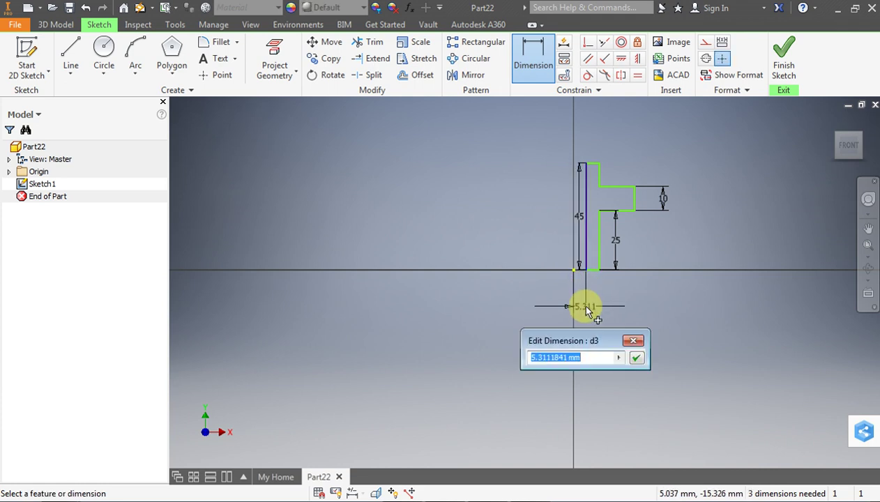
pyautogui.write('38/2')
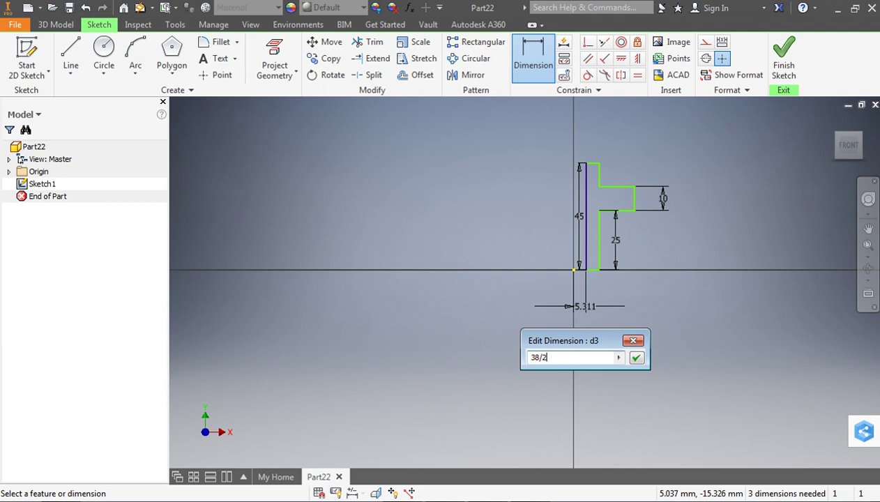
pyautogui.press('Return')
# - Dimension the stepped vertical edge 25 mm horizontally from the origin
pyautogui.scroll(3, 678, 251)
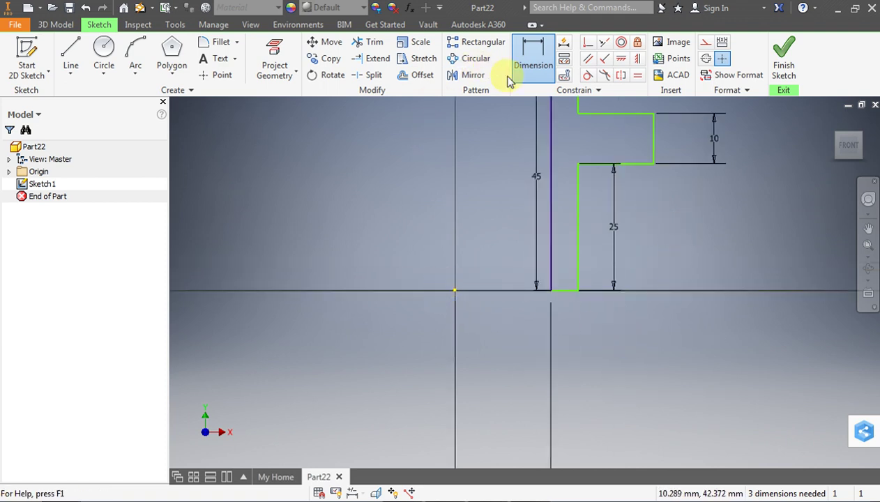
pyautogui.click(454, 290)
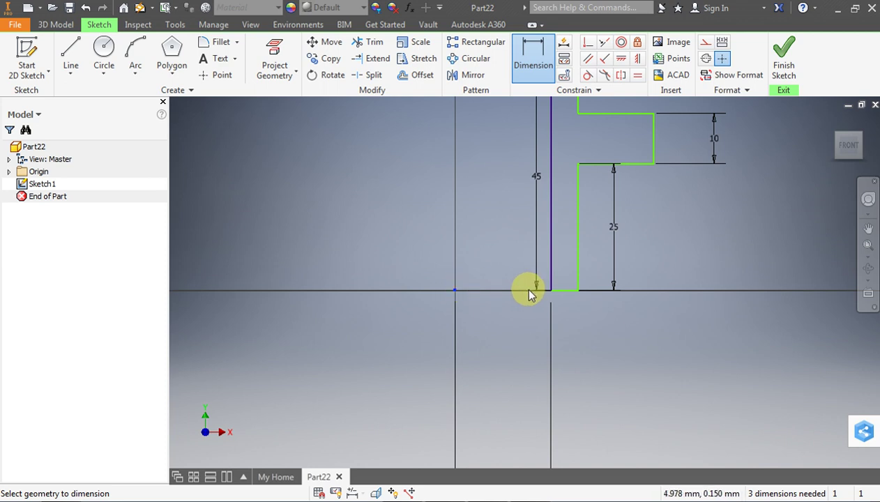
pyautogui.click(574, 282)
pyautogui.click(589, 365)
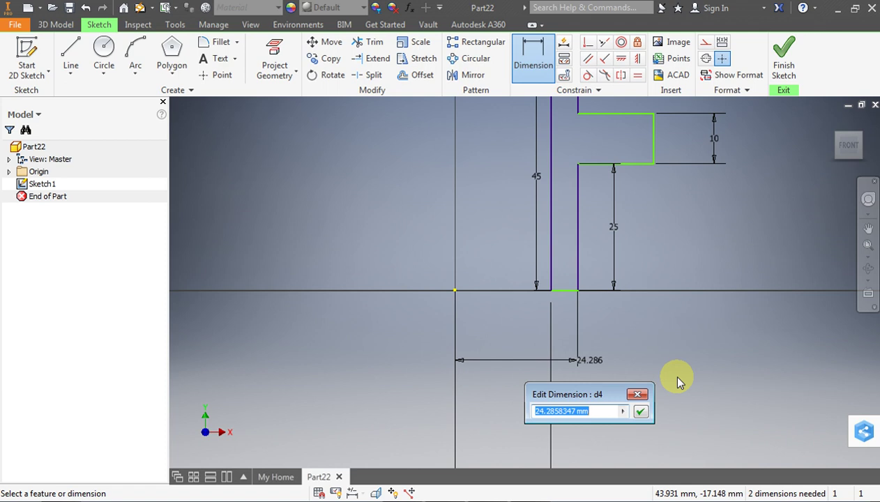
pyautogui.write('25')
pyautogui.press('Return')
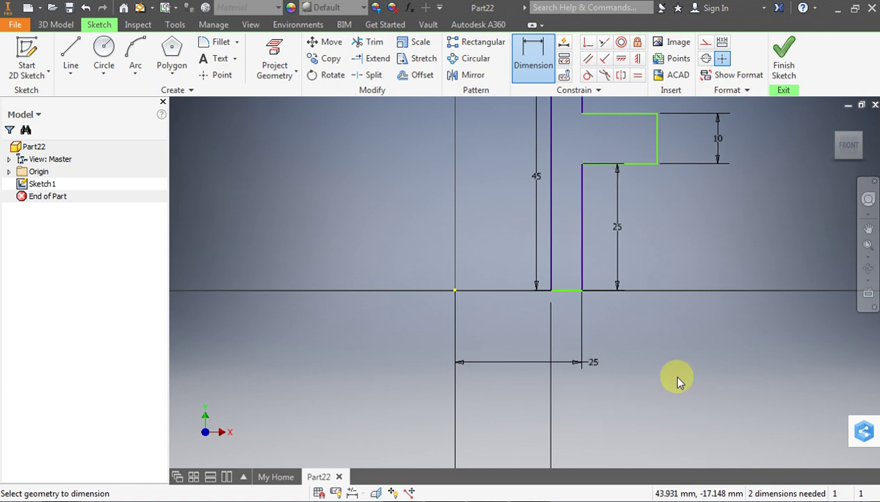
# - Dimension the outer vertical line 45 mm horizontally from the origin
pyautogui.click(71, 56)
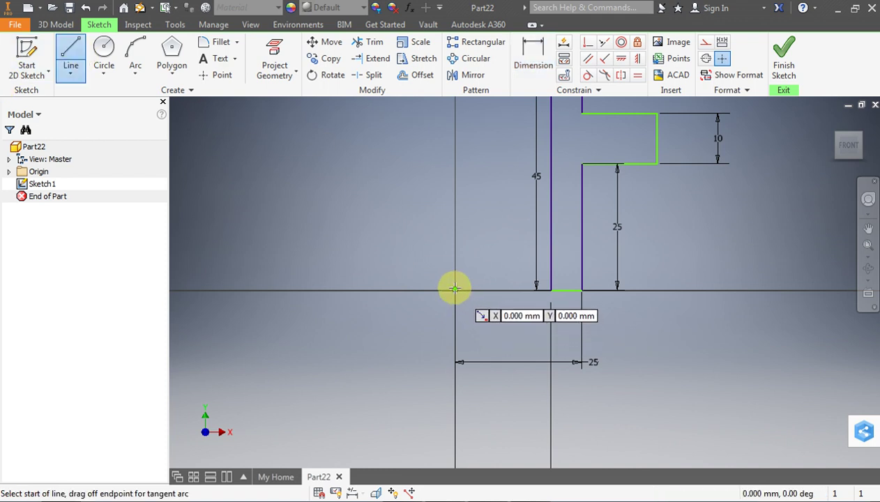
pyautogui.click(541, 50)
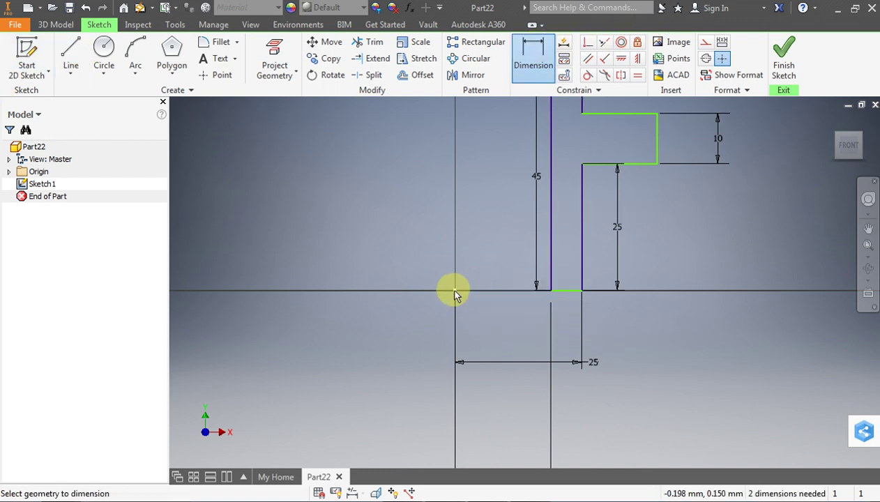
pyautogui.click(455, 290)
pyautogui.click(657, 148)
pyautogui.click(659, 372)
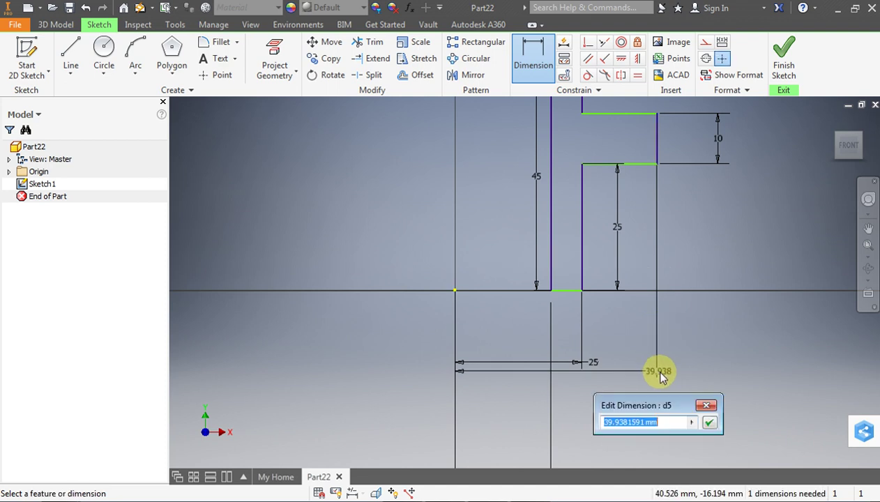
pyautogui.write('45')
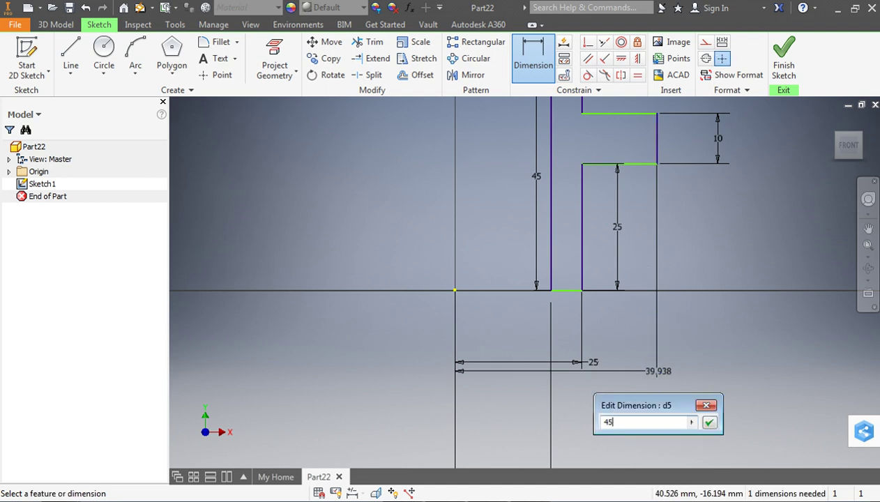
pyautogui.press('Return')
pyautogui.scroll(-3, 617, 365)
pyautogui.scroll(2, 619, 364)
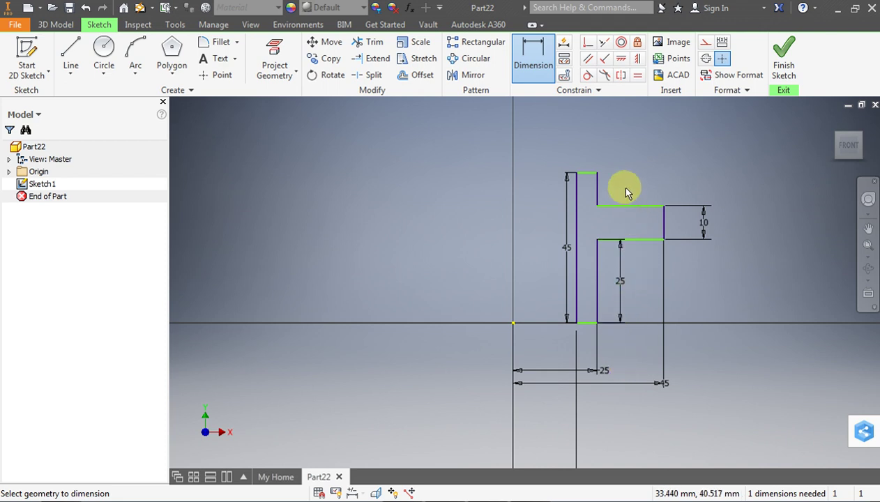
pyautogui.scroll(3, 642, 184)
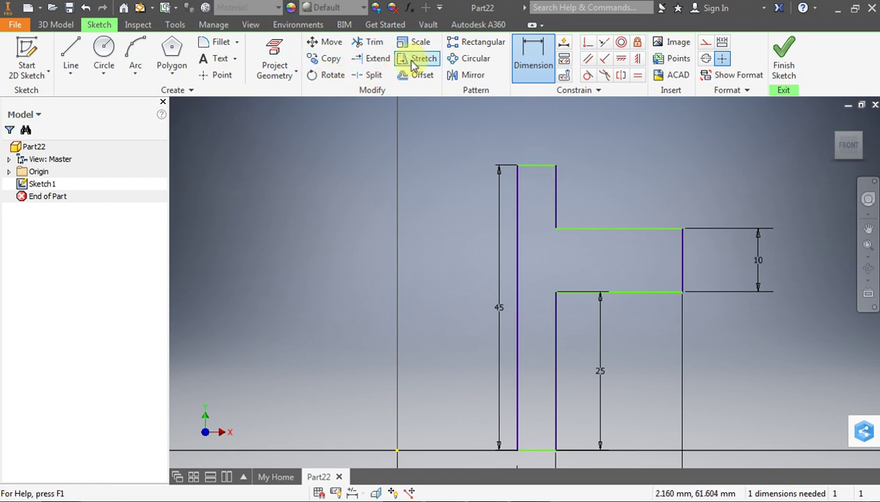
# - Round the two inner and two outer step corners with 5 mm sketch fillets
pyautogui.click(221, 41)
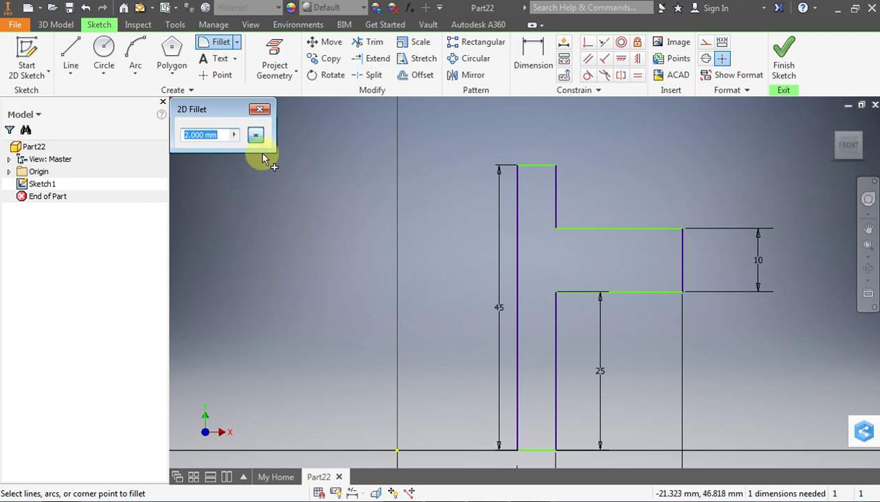
pyautogui.write('5')
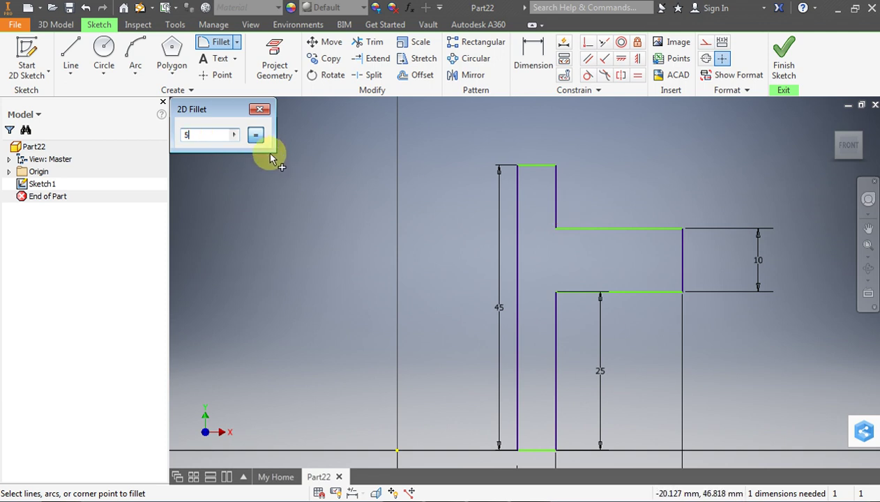
pyautogui.click(557, 201)
pyautogui.click(569, 229)
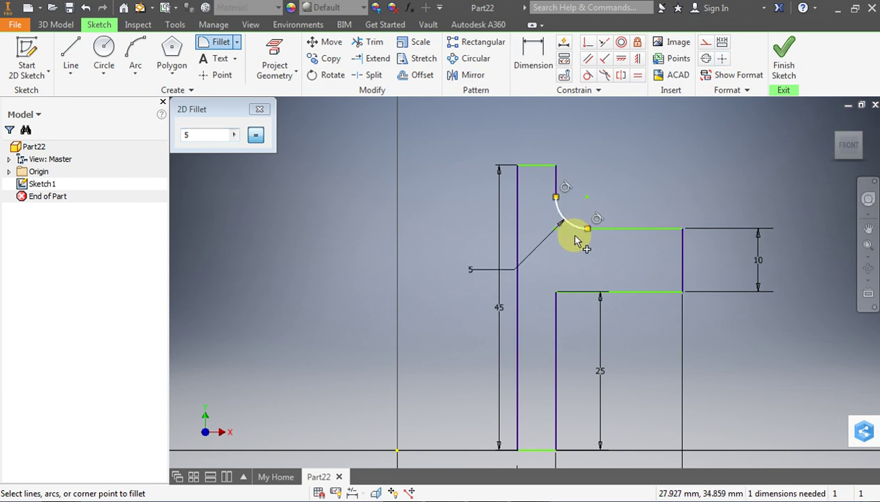
pyautogui.click(558, 322)
pyautogui.click(572, 293)
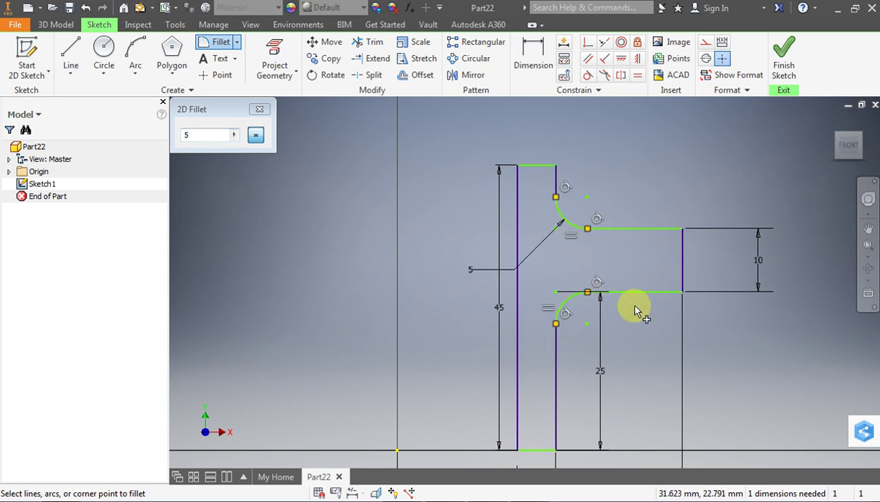
pyautogui.click(663, 229)
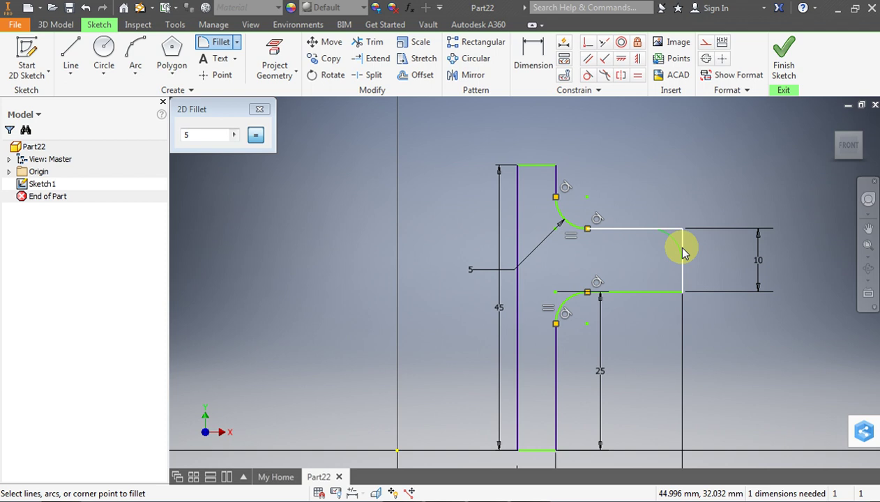
pyautogui.click(681, 246)
pyautogui.click(658, 292)
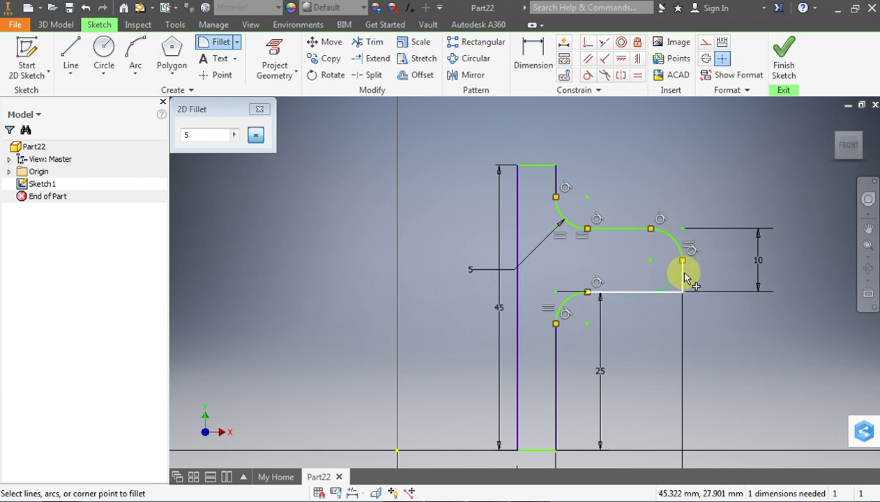
pyautogui.click(683, 276)
pyautogui.scroll(-3, 591, 151)
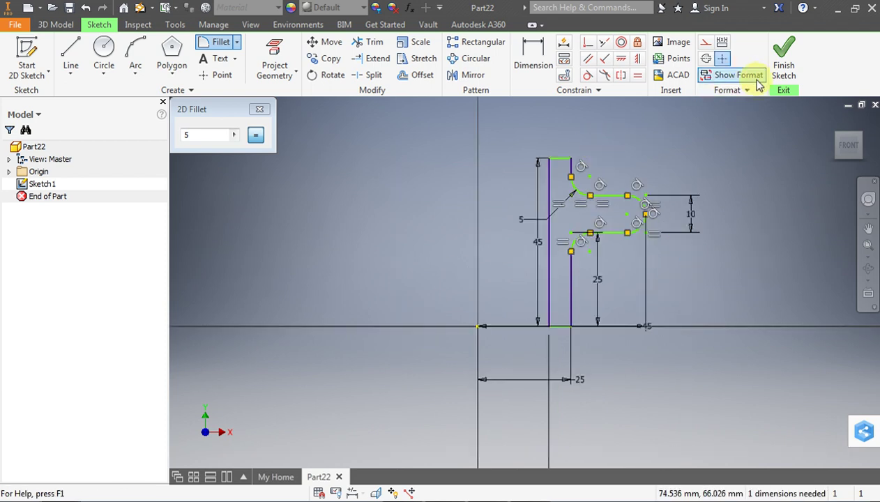
pyautogui.click(259, 109)
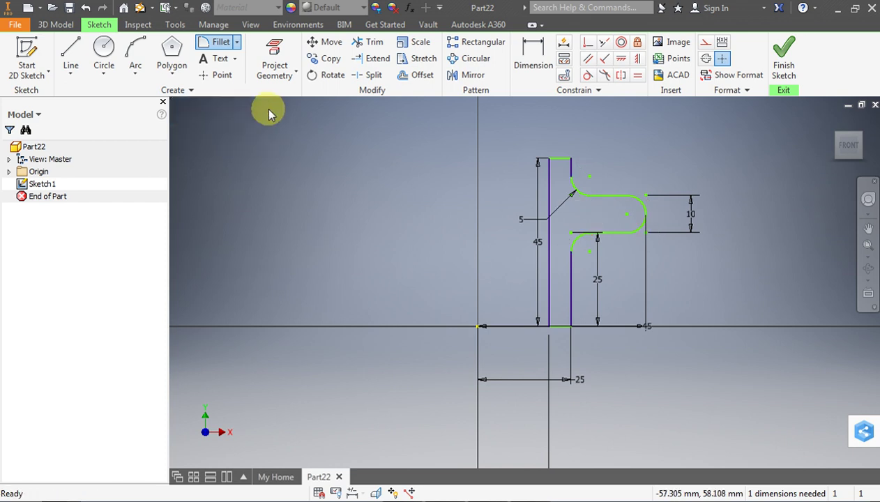
pyautogui.click(706, 42)
# - Draw a vertical construction axis up from the origin and finish the sketch
pyautogui.click(70, 48)
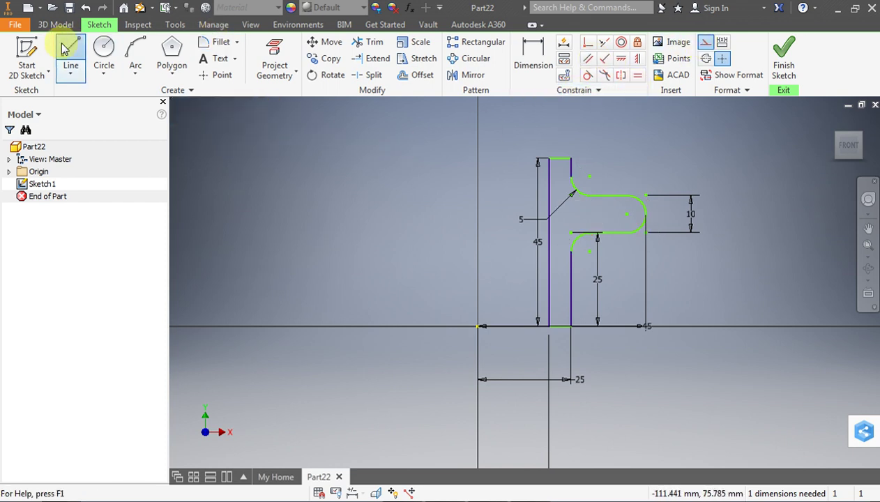
pyautogui.click(477, 325)
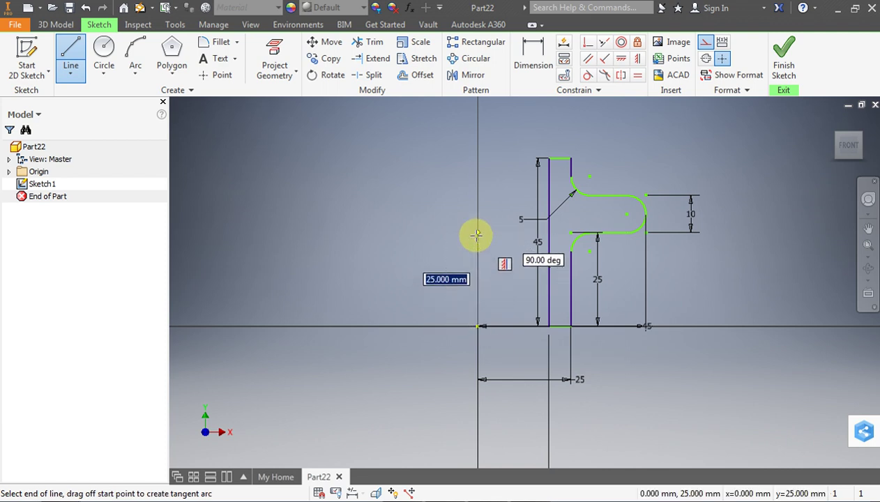
pyautogui.click(478, 235)
pyautogui.press('Escape')
pyautogui.click(781, 63)
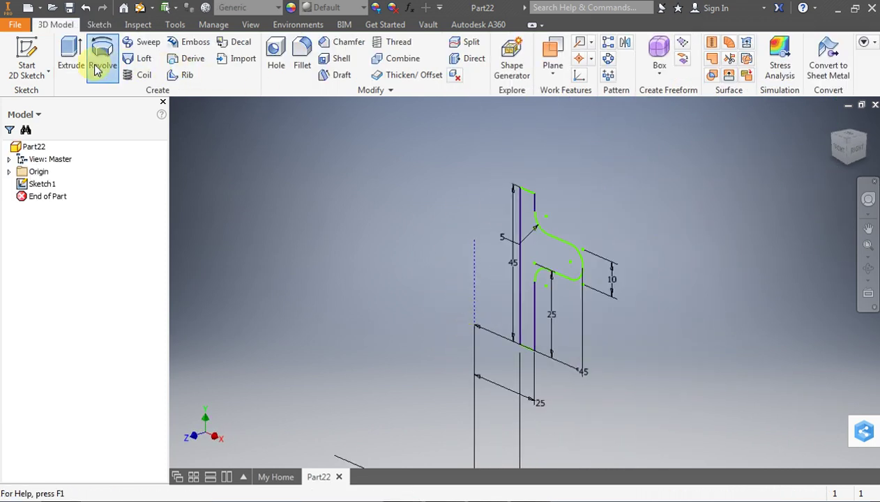
# - Revolve the profile a full 360° about the vertical construction axis
pyautogui.click(102, 58)
pyautogui.click(474, 276)
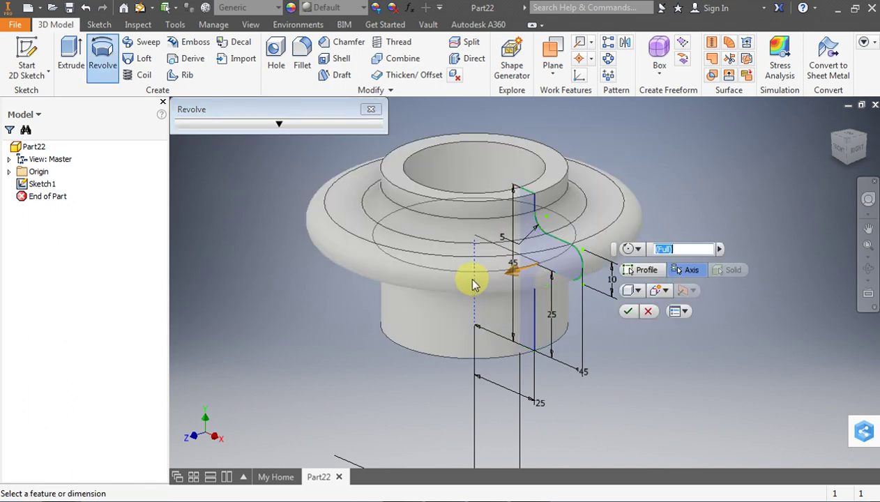
pyautogui.click(628, 311)
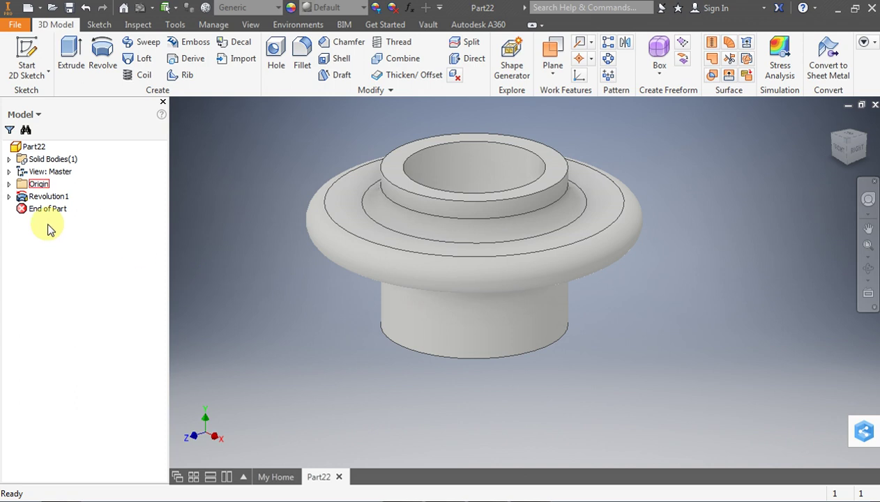
pyautogui.click(175, 24)
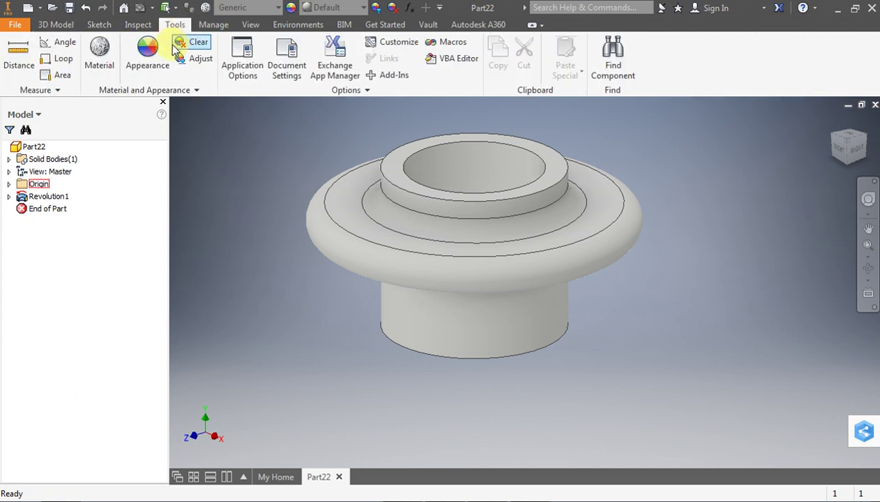
# - Assign the Copper, Cast material to the nut body and start saving the part
pyautogui.click(95, 69)
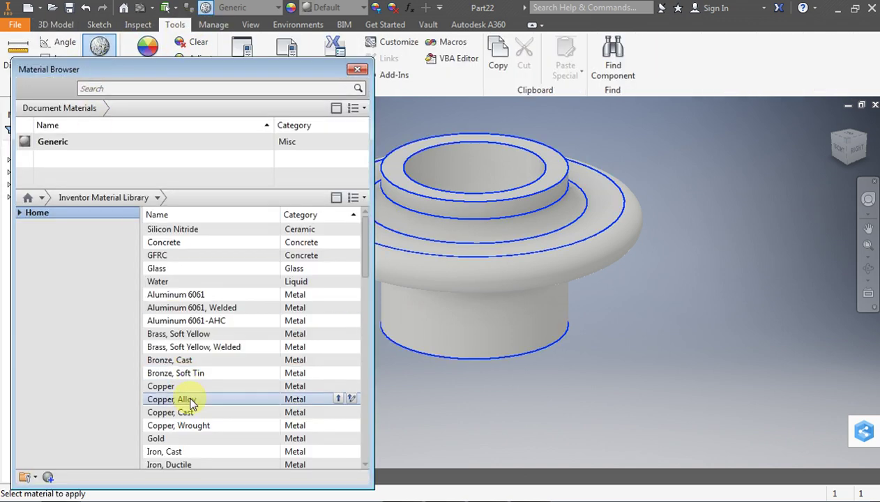
pyautogui.click(300, 414)
pyautogui.click(336, 413)
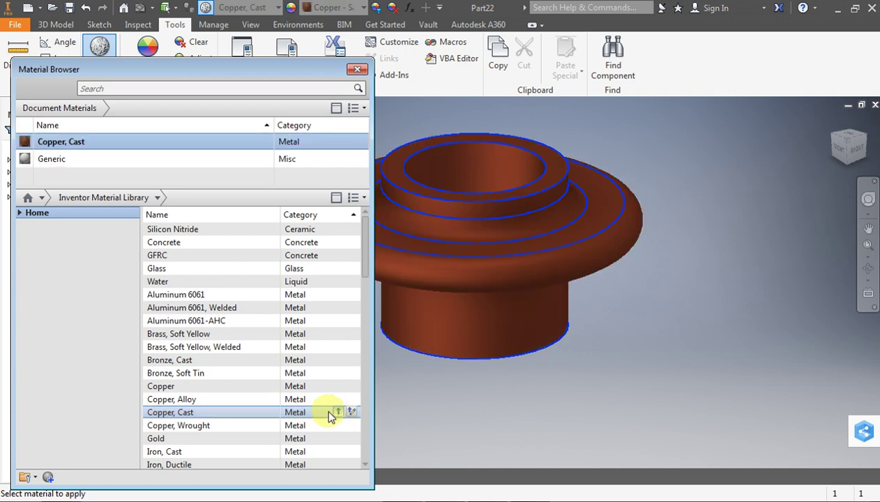
pyautogui.click(359, 70)
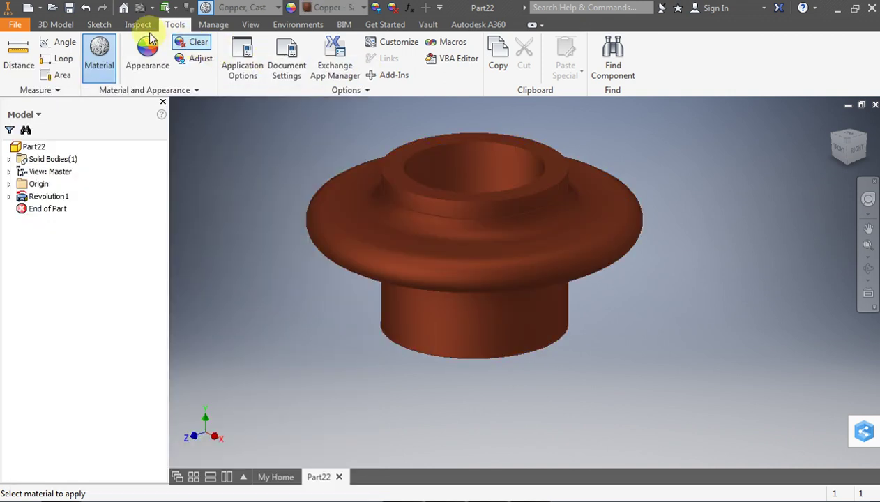
pyautogui.click(69, 10)
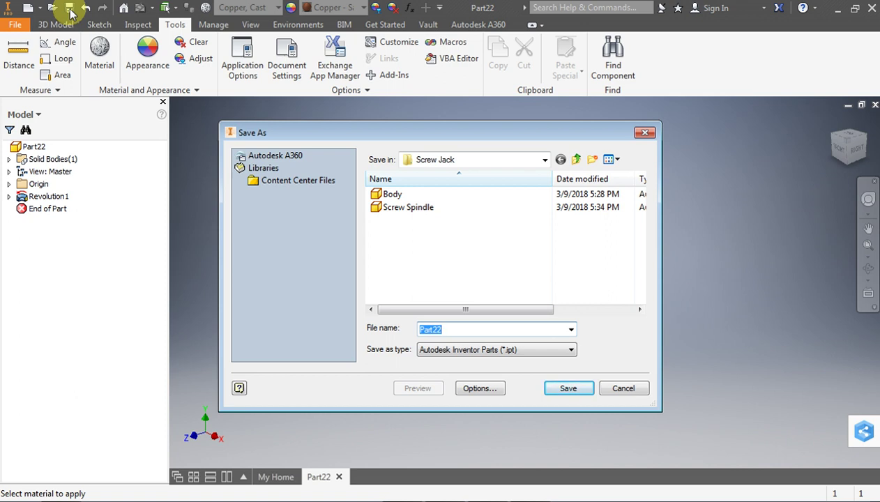
# - Save the part as Nut, close it, and start a new blank part
pyautogui.write('Nut')
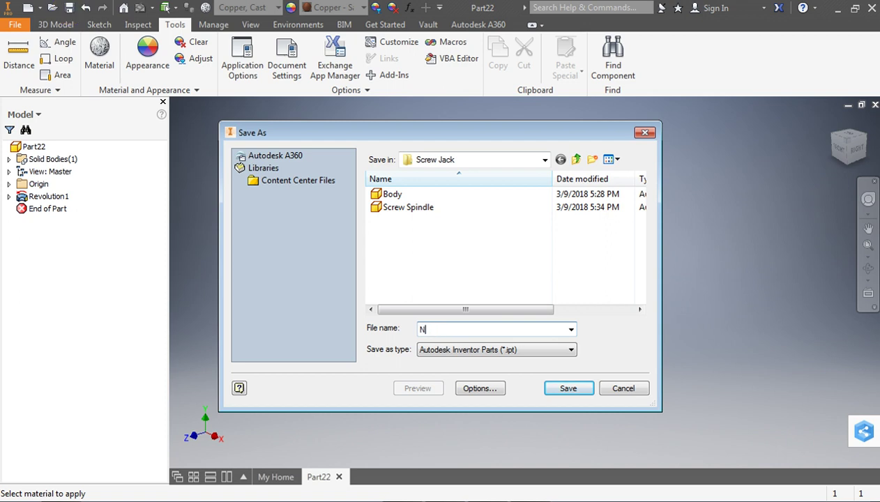
pyautogui.click(567, 388)
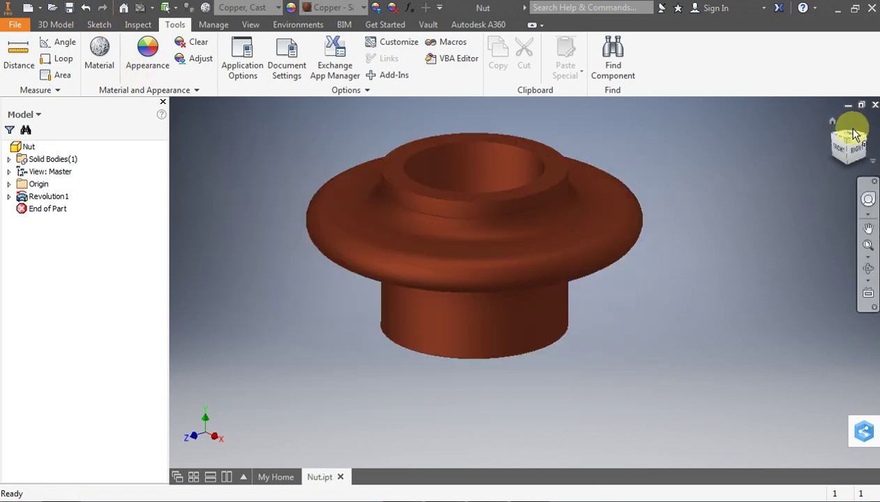
pyautogui.click(869, 106)
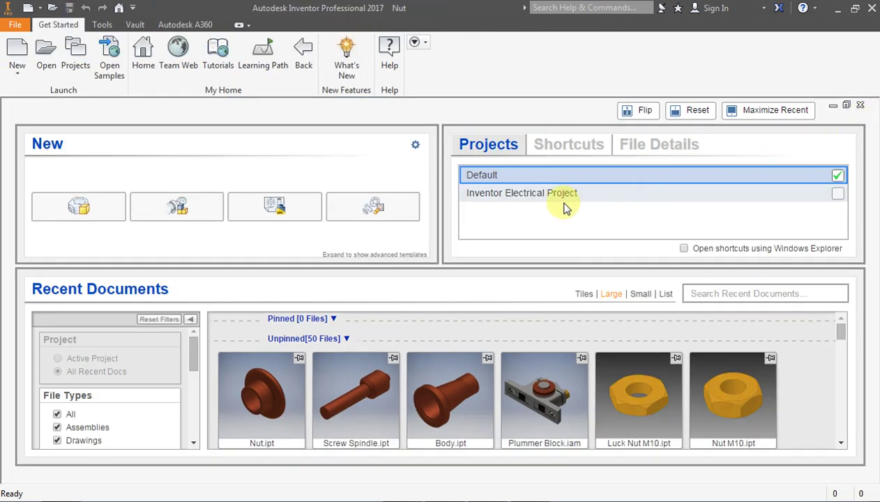
pyautogui.click(71, 207)
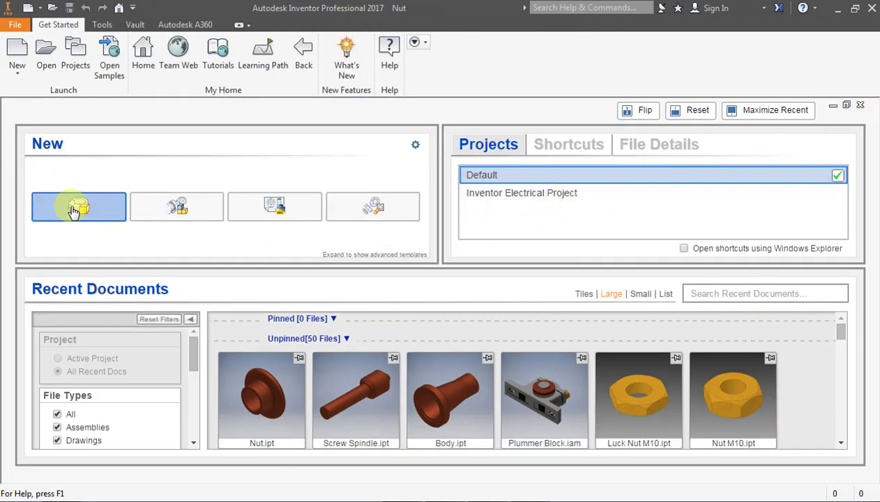
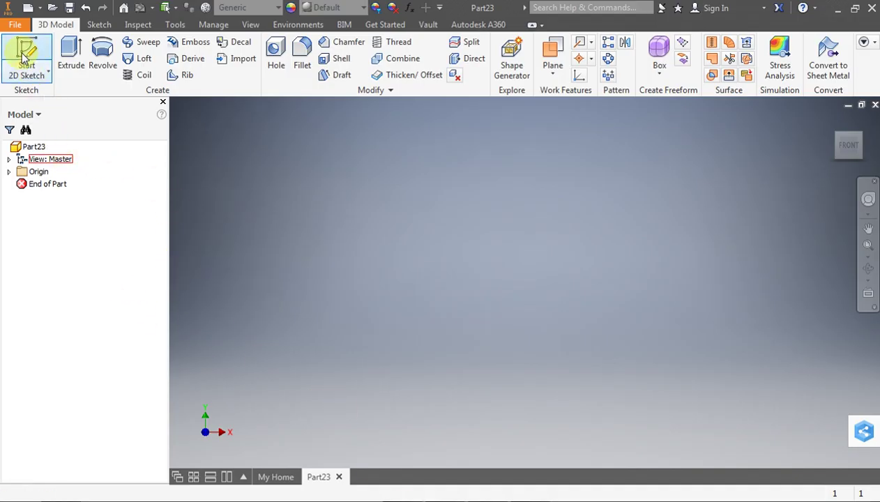
# - Start a new 2D sketch on the XY plane of Part23
pyautogui.click(25, 57)
pyautogui.click(488, 169)
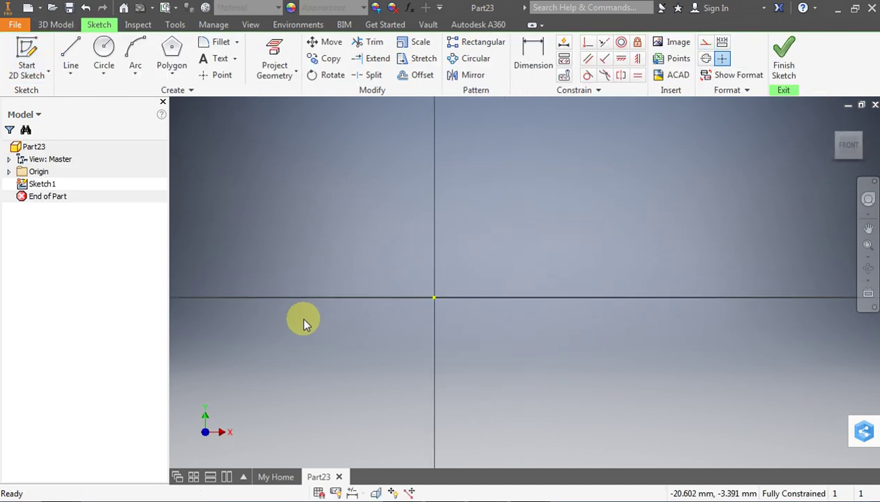
# - Draw a short vertical rise with a short horizontal top edge on the axis
pyautogui.click(76, 50)
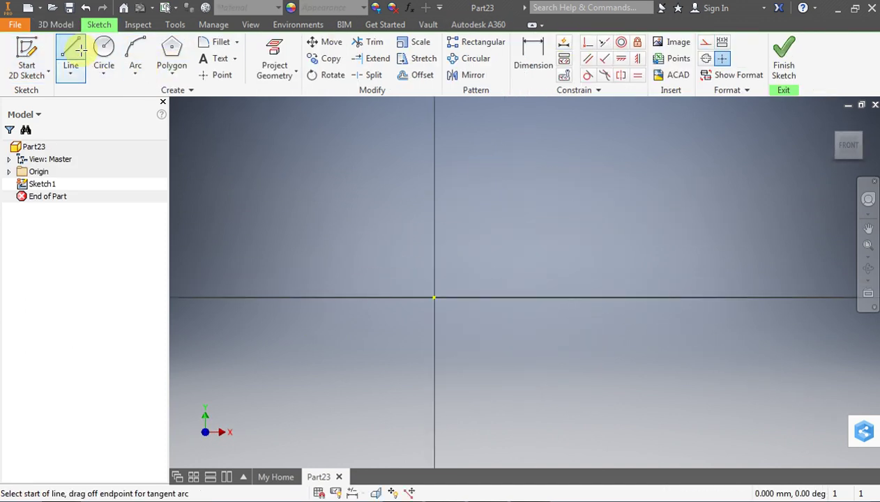
pyautogui.click(506, 298)
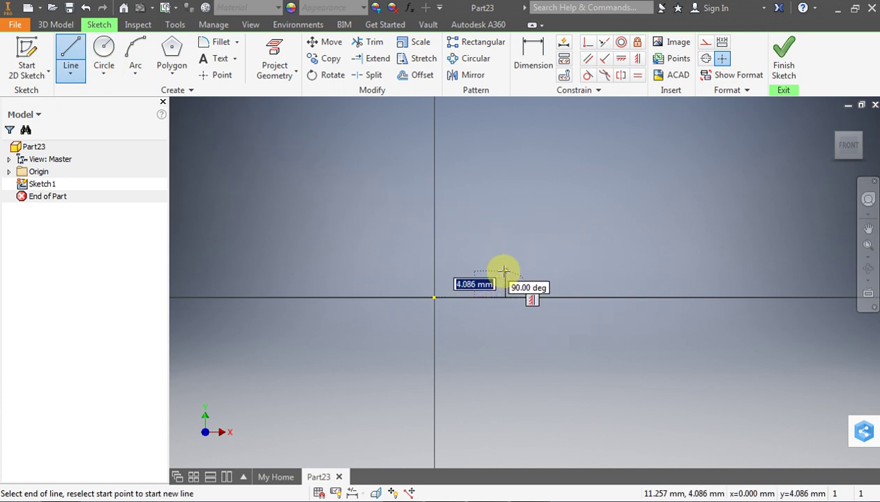
pyautogui.click(505, 271)
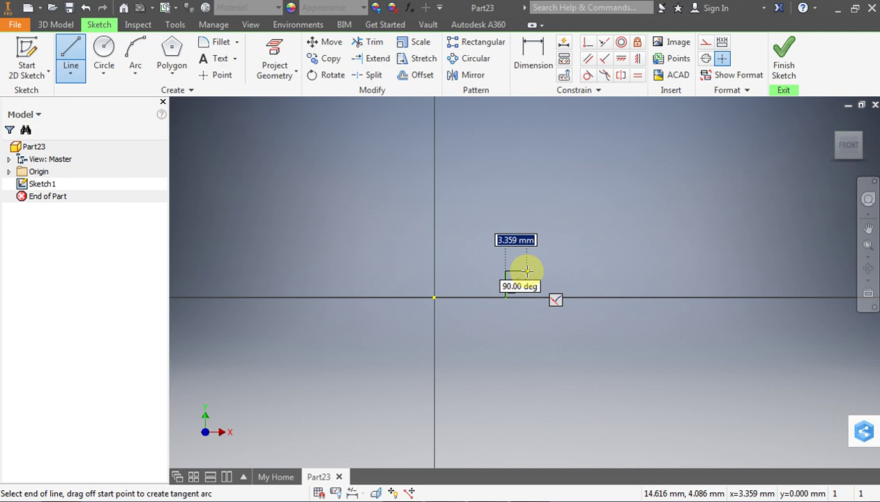
pyautogui.doubleClick(527, 270)
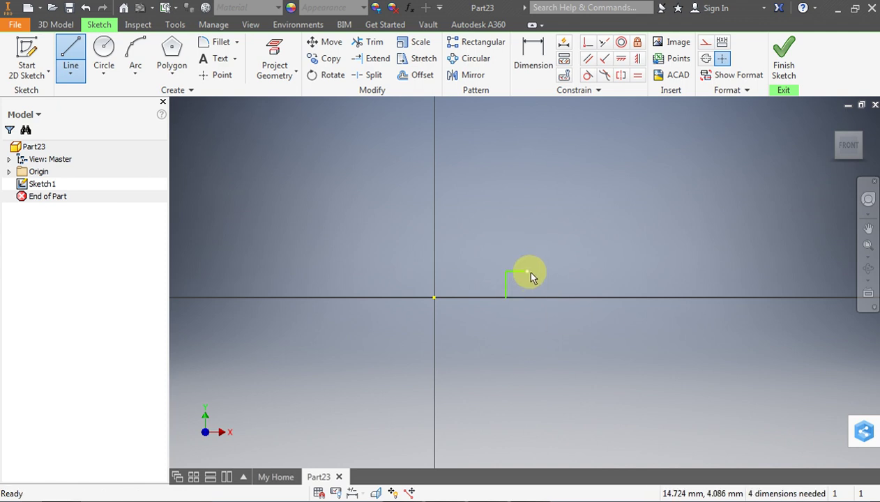
# - Draw a line along the horizontal axis from the step's base
pyautogui.click(77, 48)
pyautogui.click(505, 297)
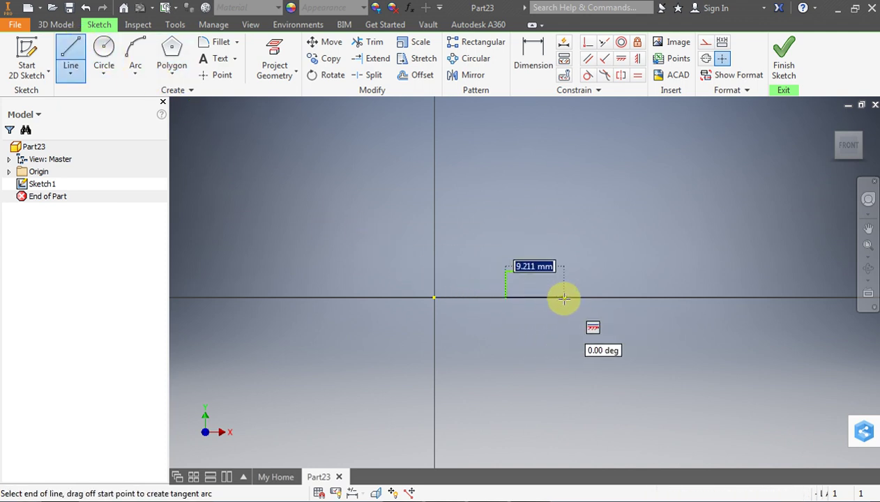
pyautogui.doubleClick(561, 298)
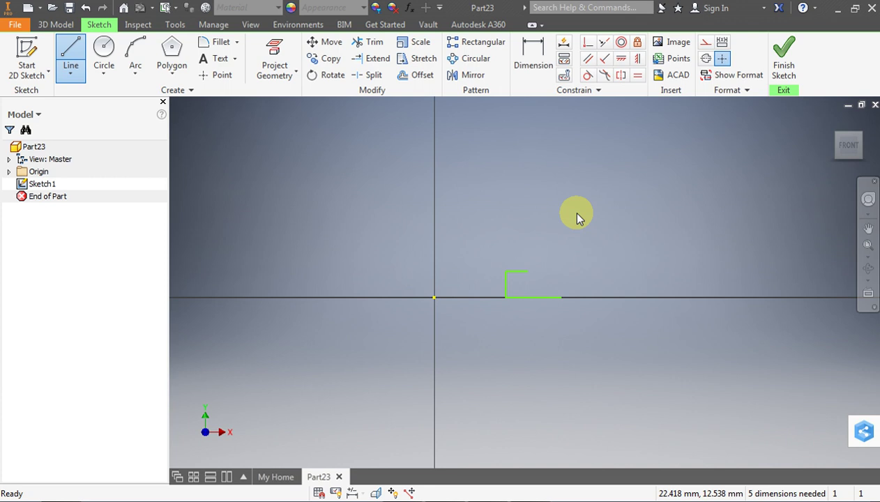
pyautogui.click(528, 49)
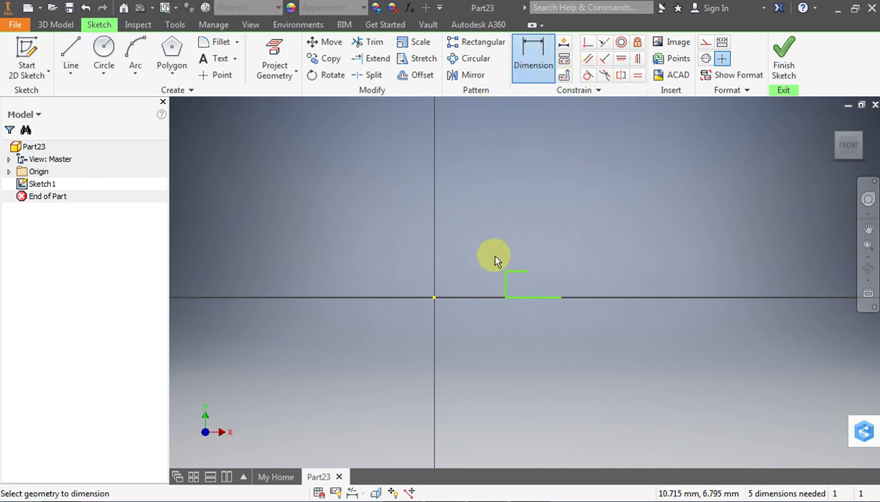
# - Dimension the step base 11.25 mm from the origin
pyautogui.click(434, 299)
pyautogui.click(506, 299)
pyautogui.click(496, 331)
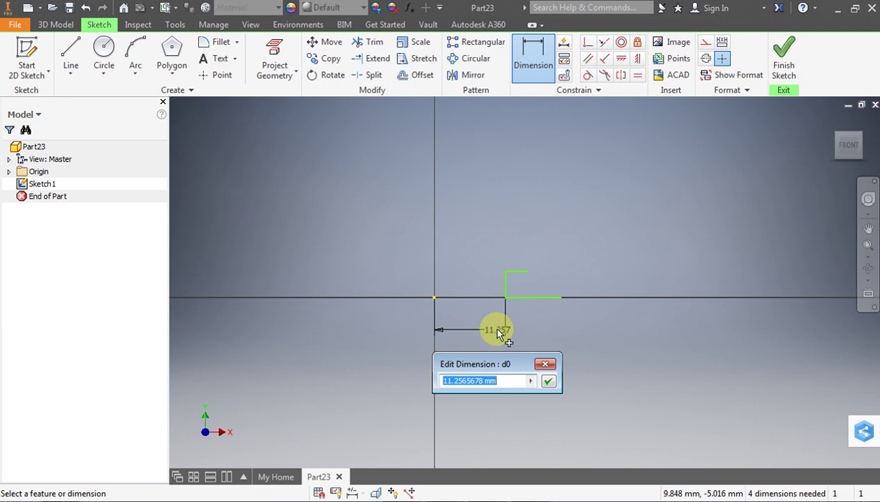
pyautogui.write('4')
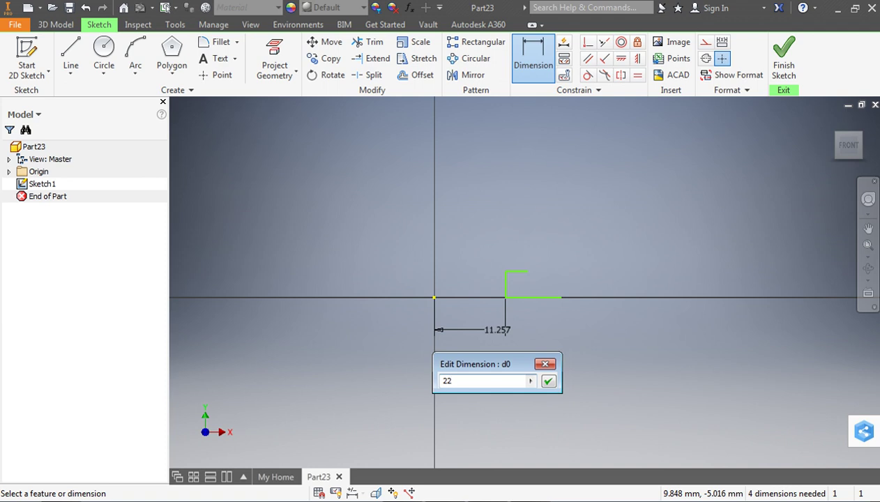
pyautogui.press('Return')
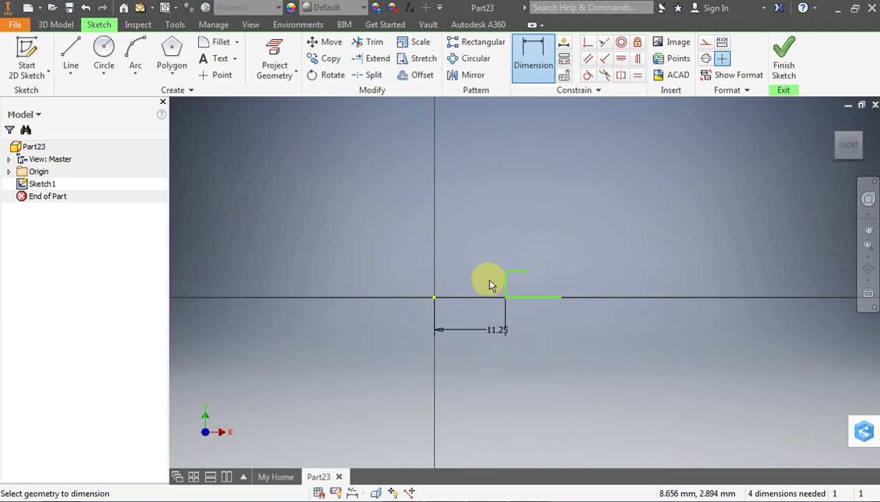
# - Dimension the axis line's end 22.5 mm (45/2) from the origin
pyautogui.click(434, 298)
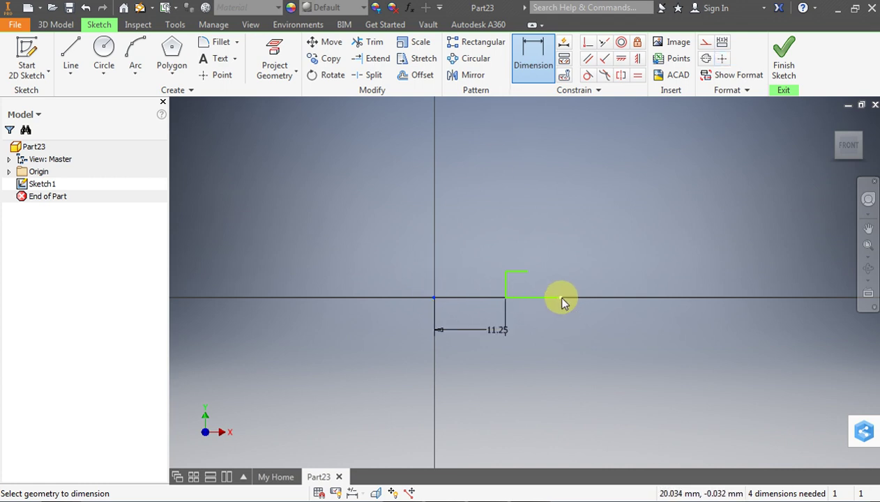
pyautogui.click(561, 298)
pyautogui.click(534, 380)
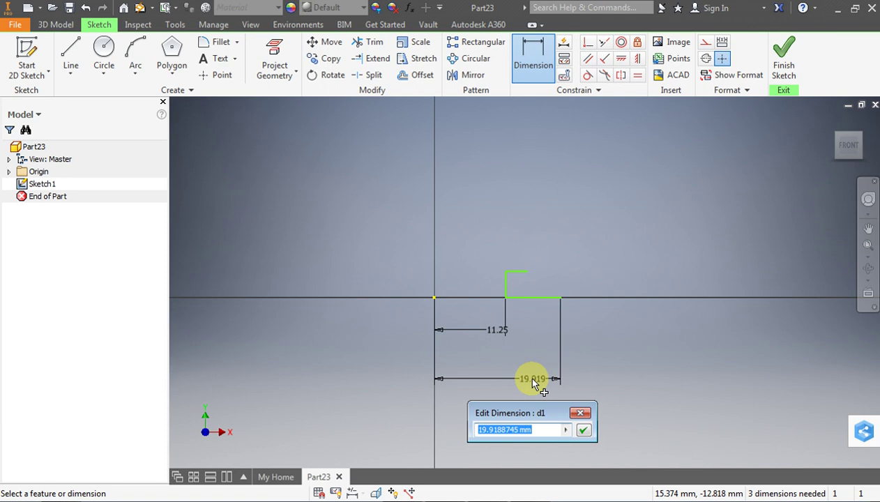
pyautogui.write('45/2')
pyautogui.press('Return')
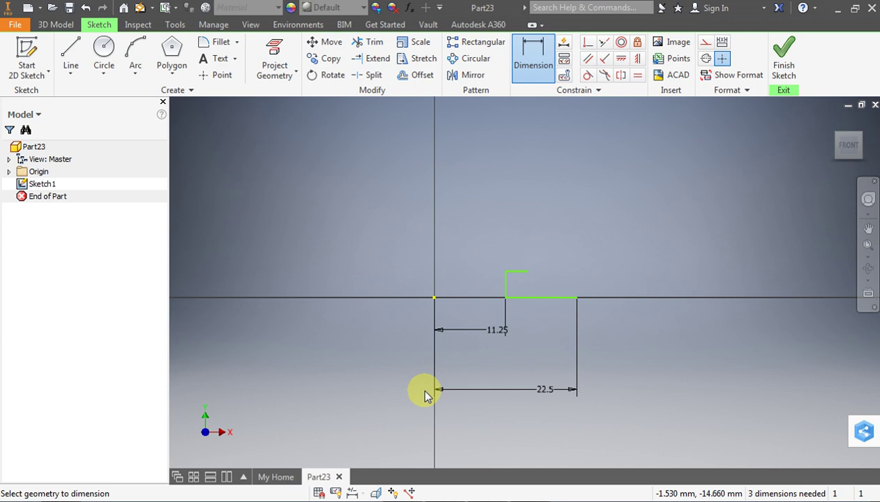
pyautogui.scroll(-2, 434, 440)
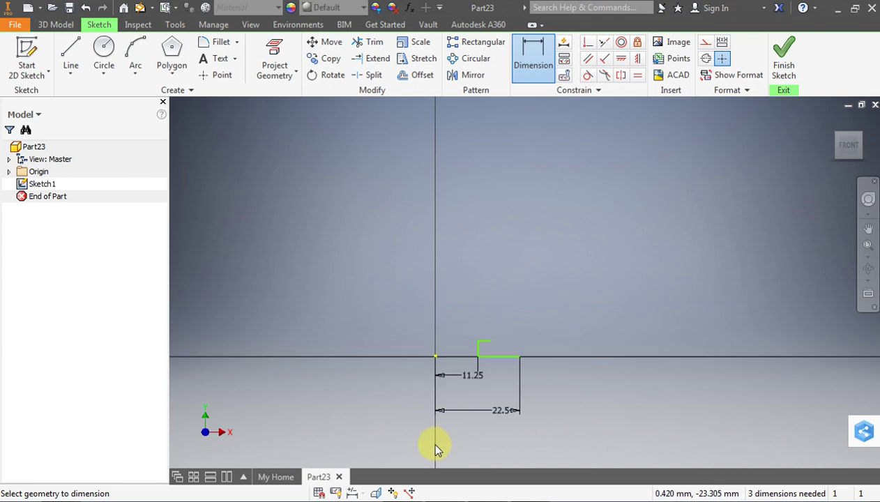
pyautogui.scroll(2, 432, 446)
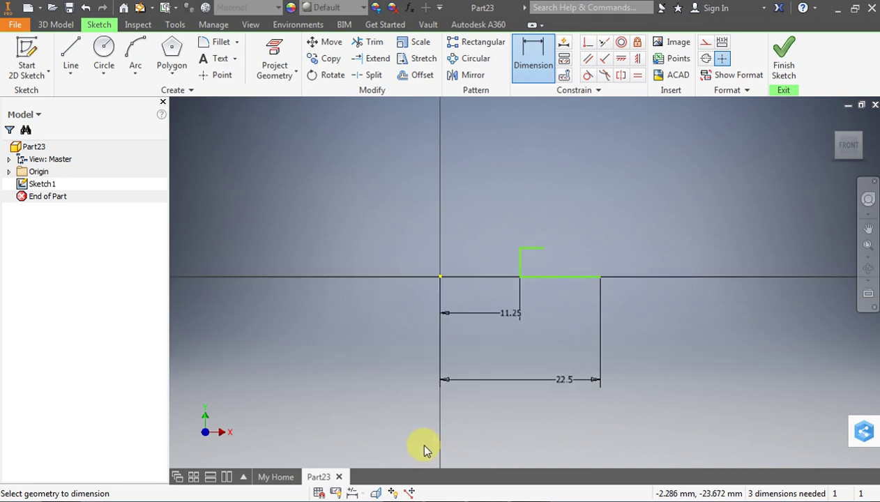
# - Draw a slanted line rising up and right from the 22.5 mm endpoint
pyautogui.click(75, 56)
pyautogui.click(600, 277)
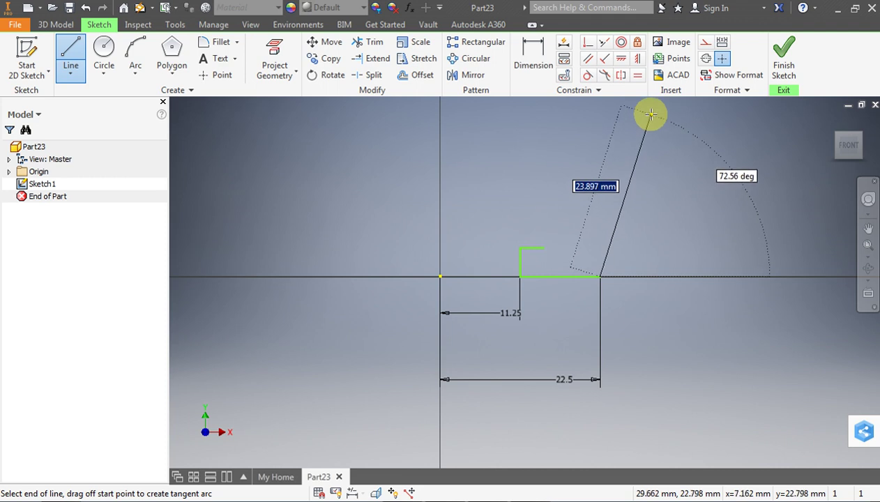
pyautogui.click(651, 113)
pyautogui.press('Escape')
pyautogui.scroll(-3, 549, 265)
pyautogui.scroll(2, 628, 180)
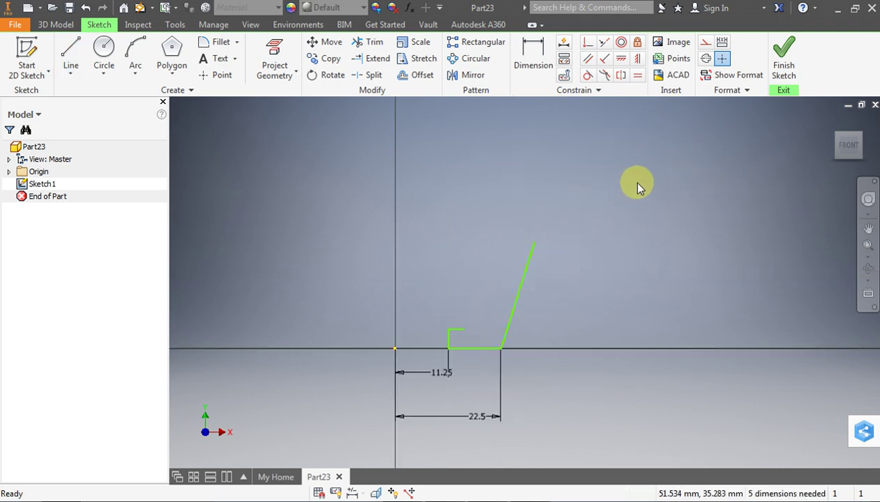
# - Dimension the slanted line's top end 32.5 mm horizontally from the origin
pyautogui.click(532, 54)
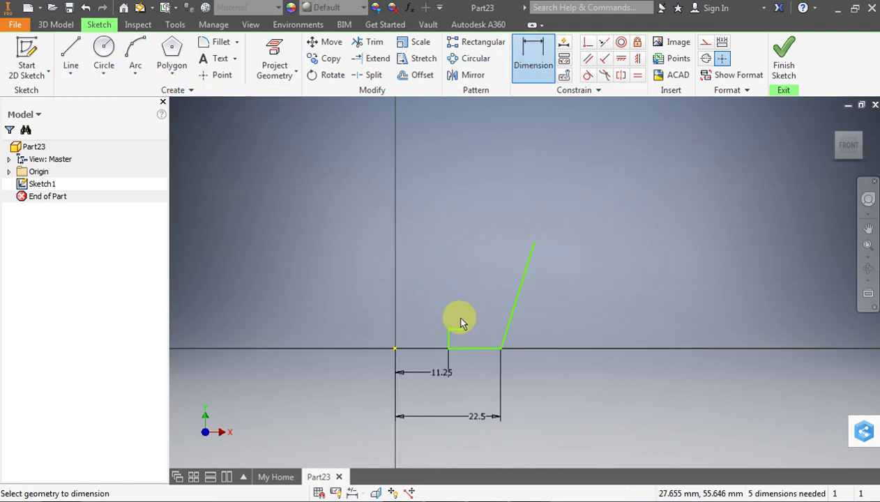
pyautogui.click(534, 243)
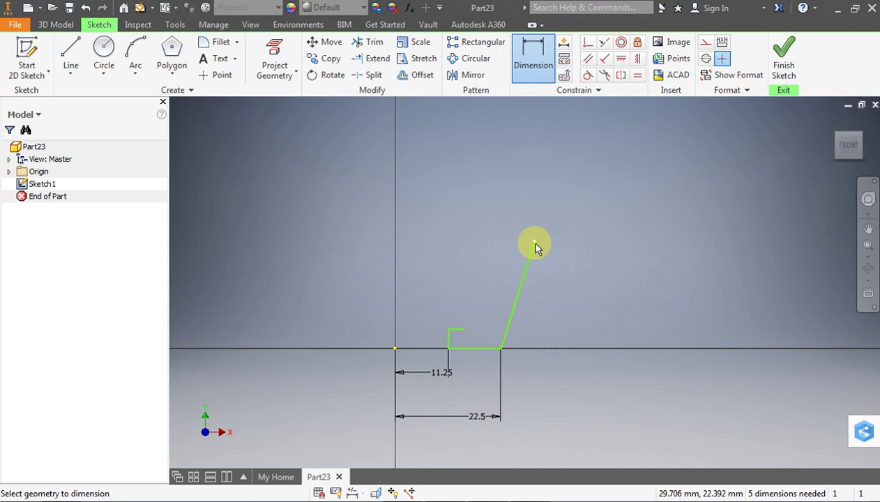
pyautogui.click(395, 348)
pyautogui.click(453, 157)
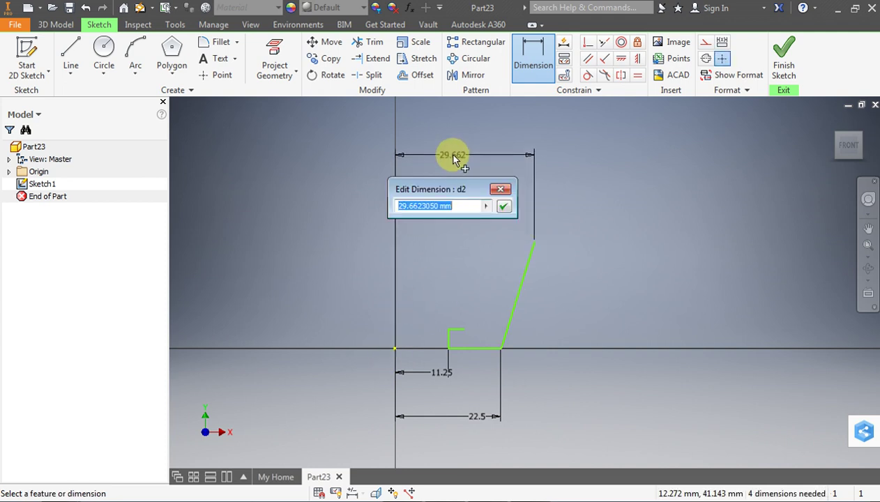
pyautogui.write('65/2')
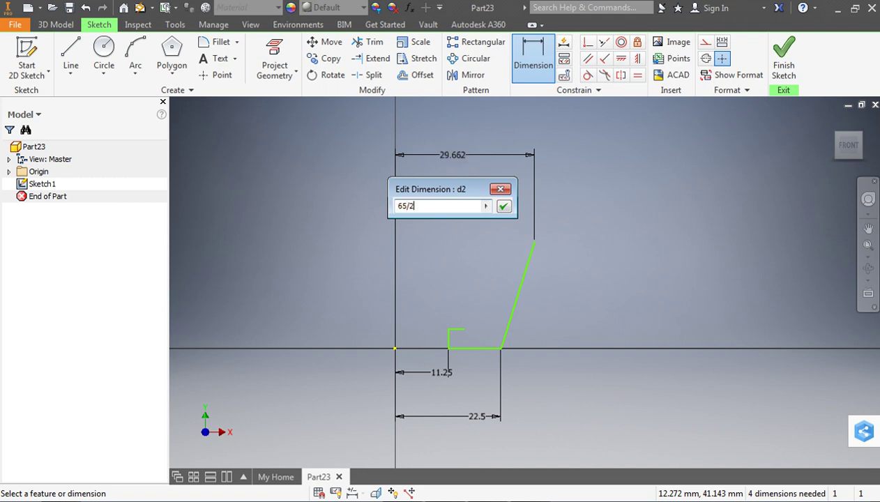
pyautogui.click(453, 157)
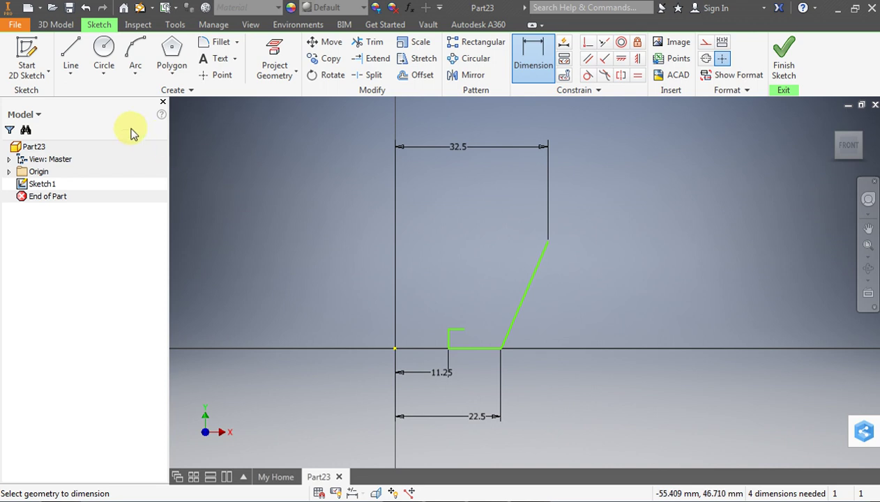
# - Dimension the slanted line's top end 42 mm above the axis
pyautogui.click(71, 50)
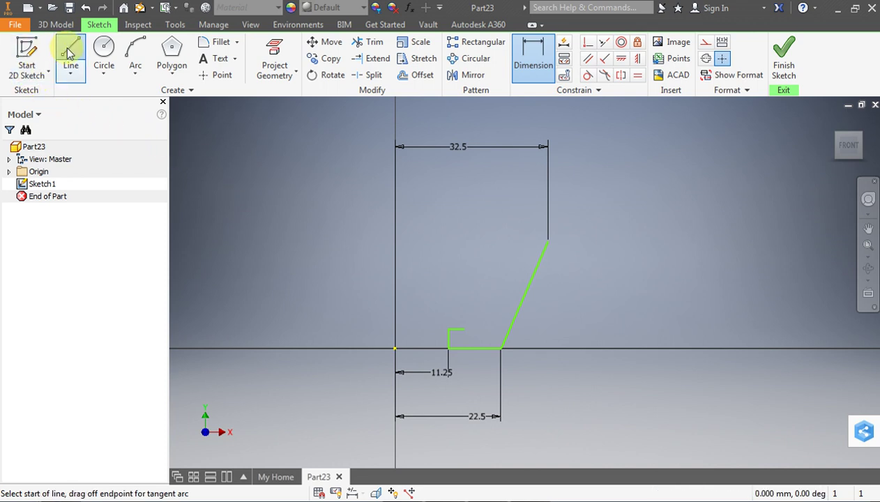
pyautogui.click(537, 53)
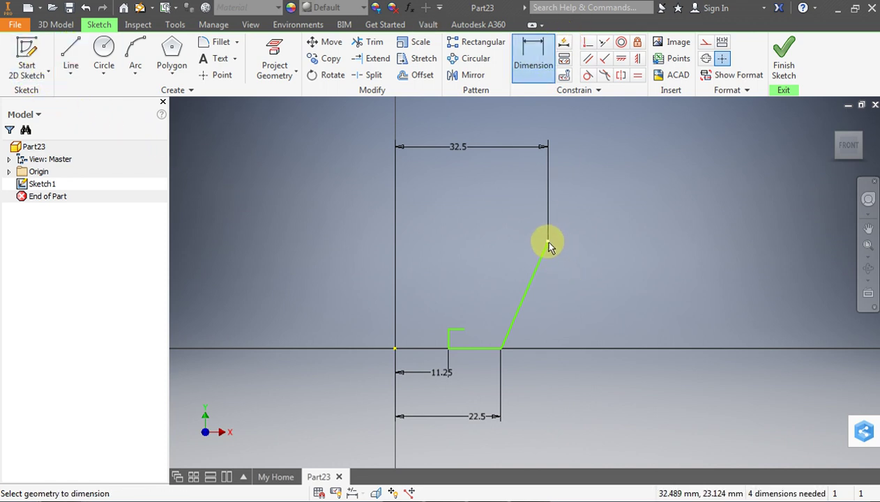
pyautogui.click(547, 244)
pyautogui.click(491, 348)
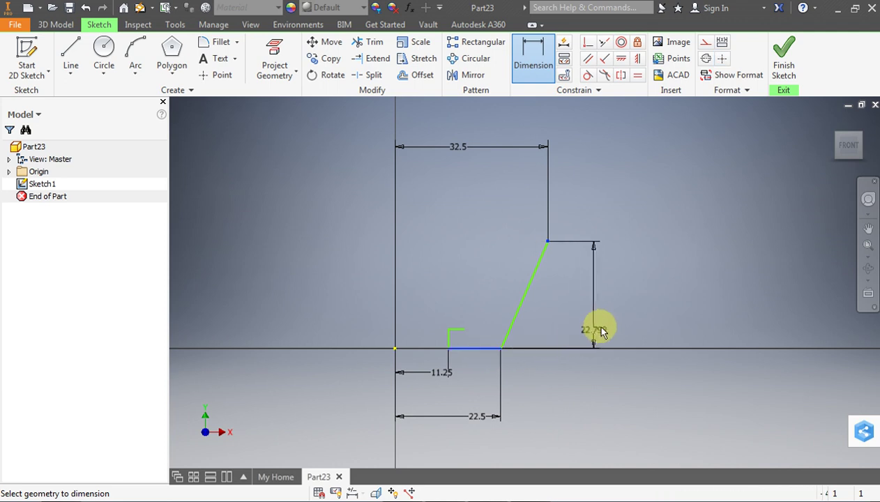
pyautogui.click(610, 323)
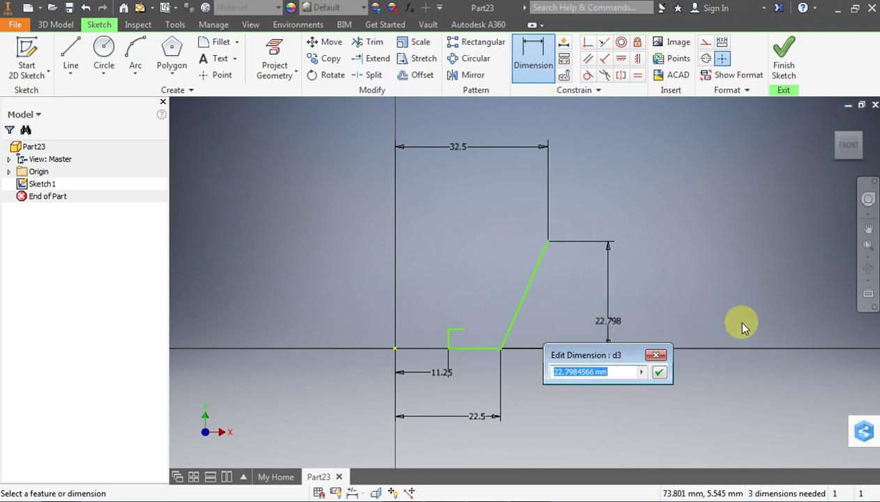
pyautogui.write('42')
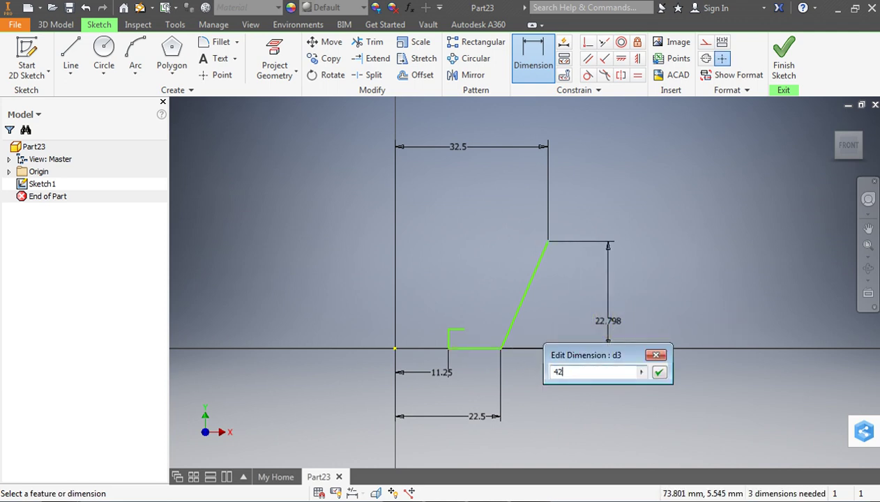
pyautogui.press('Return')
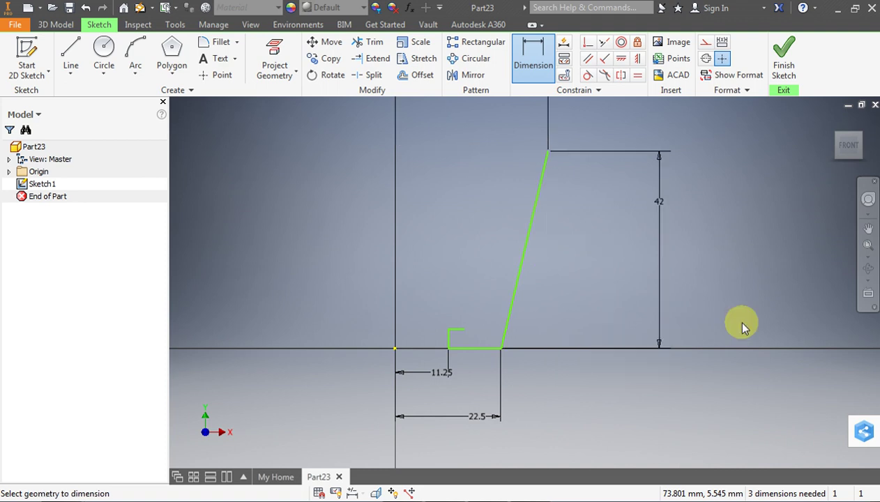
pyautogui.press('Escape')
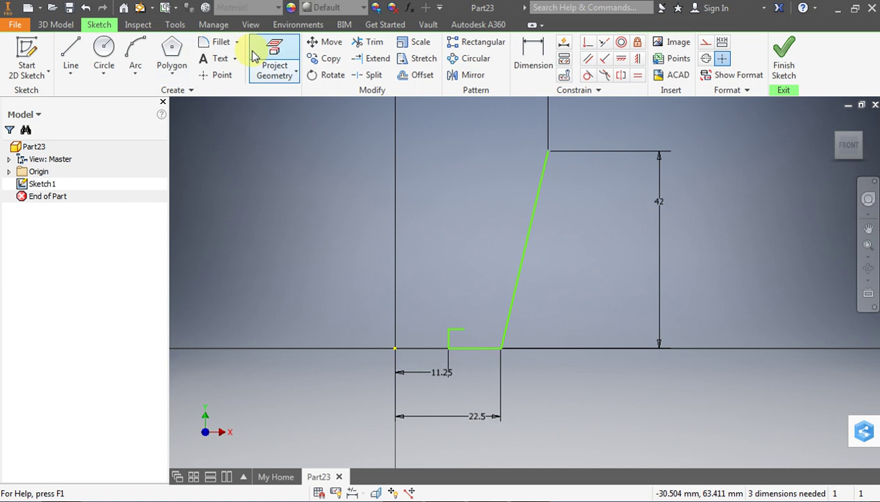
pyautogui.click(71, 53)
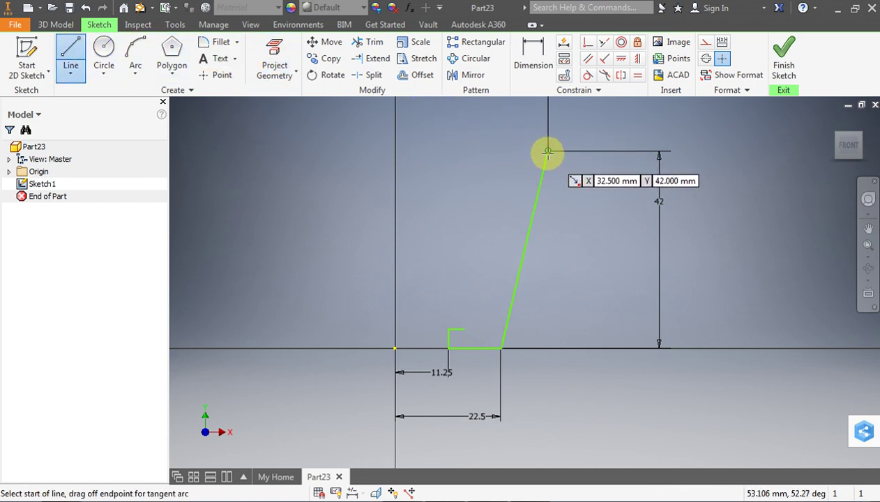
# - Draw a 6 mm top edge and a second slanted line back down to the step
pyautogui.click(548, 151)
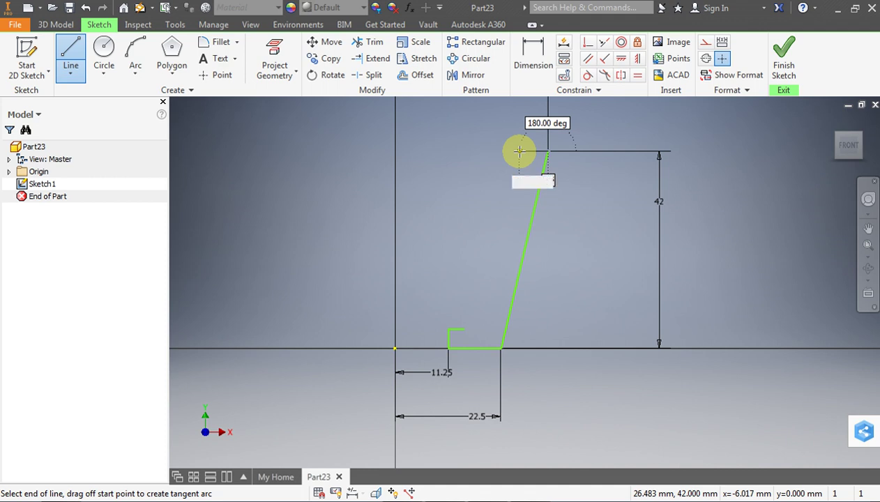
pyautogui.press('Return')
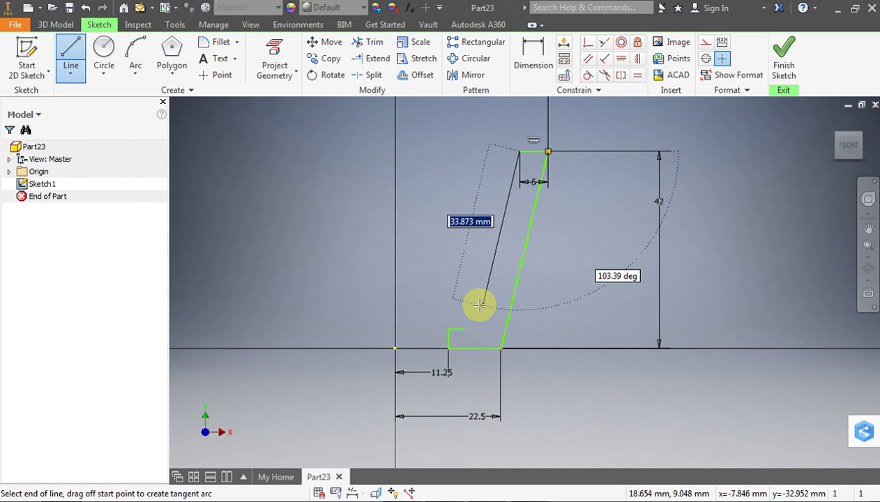
pyautogui.click(474, 341)
pyautogui.press('Escape')
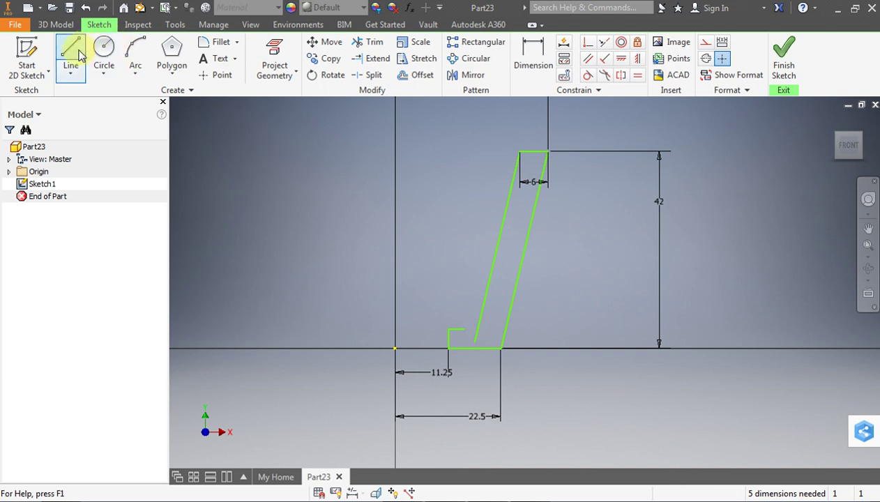
# - Constrain the two slanted lines parallel to each other
pyautogui.click(587, 58)
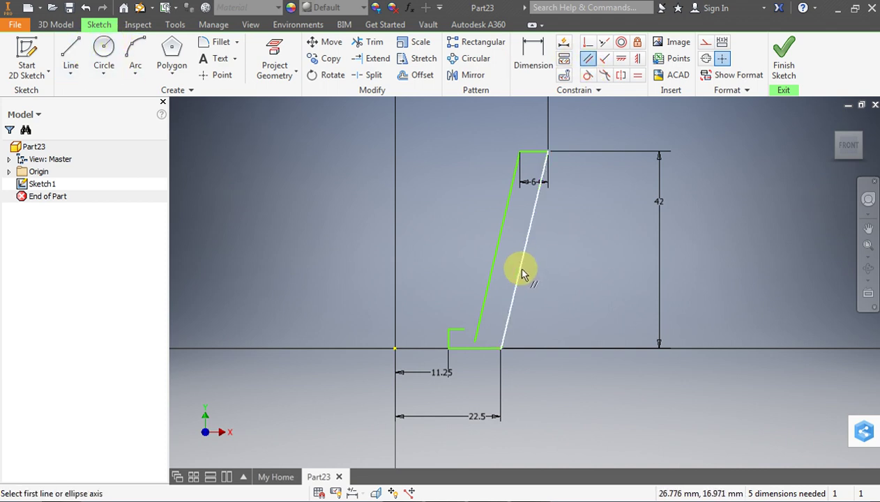
pyautogui.click(519, 274)
pyautogui.click(496, 272)
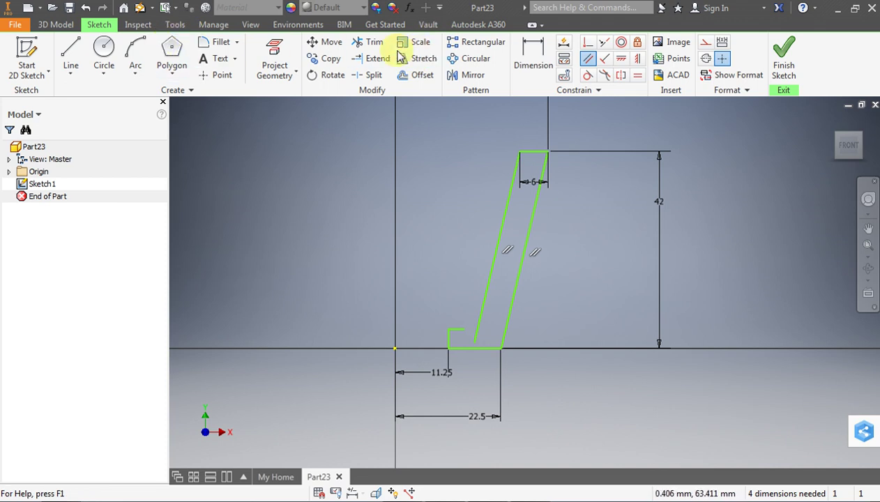
pyautogui.click(376, 60)
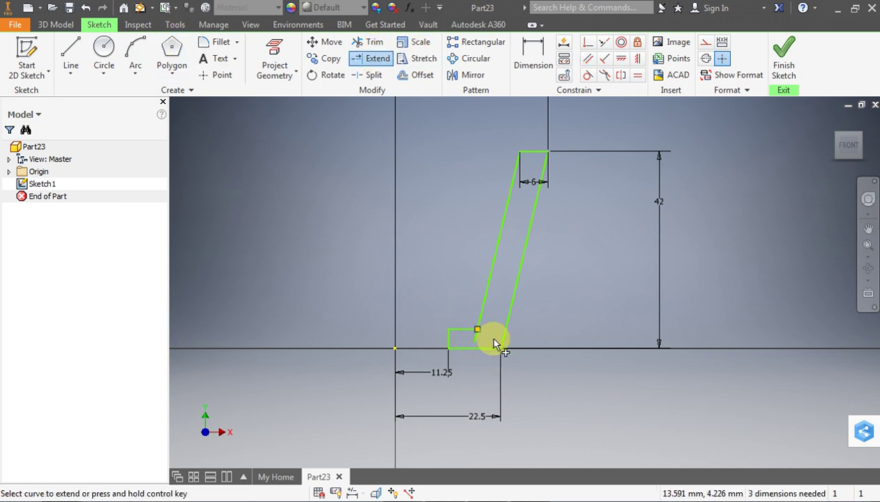
# - Extend the short horizontal line to the slant and trim the stub below the step
pyautogui.click(471, 339)
pyautogui.click(369, 42)
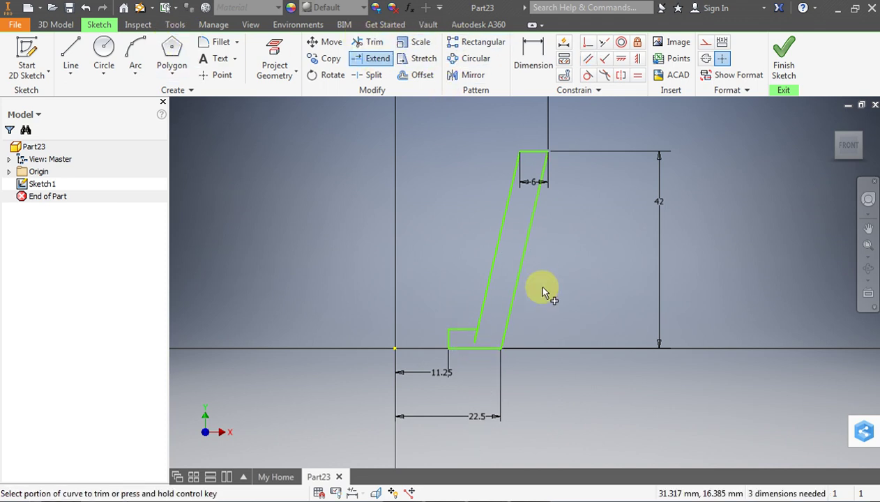
pyautogui.click(473, 342)
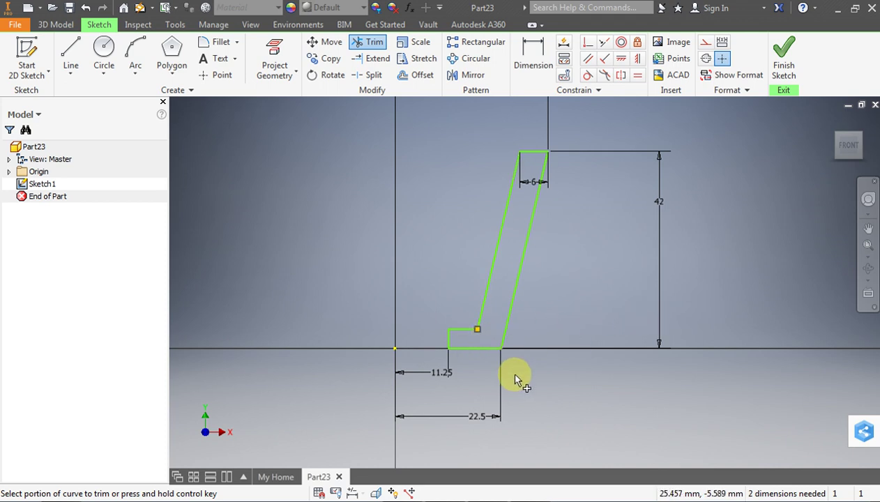
pyautogui.scroll(-2, 514, 377)
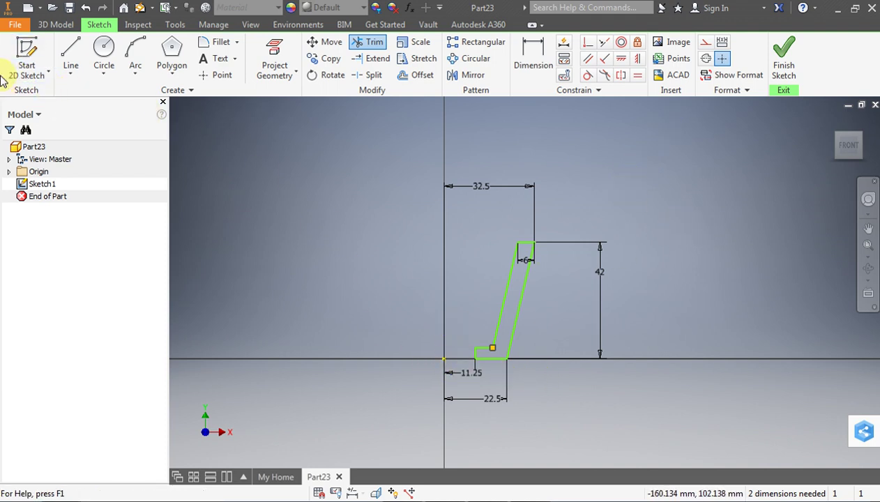
# - Dimension the step height at 12 mm
pyautogui.click(67, 52)
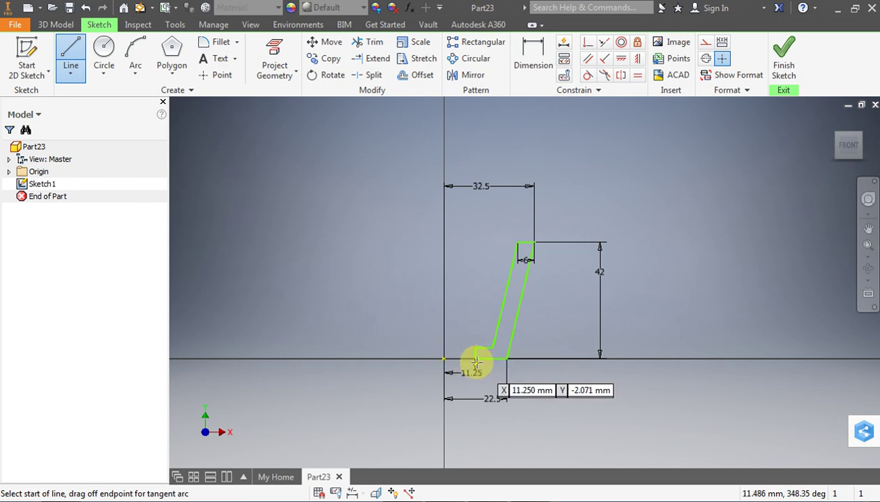
pyautogui.click(533, 55)
pyautogui.click(474, 352)
pyautogui.click(401, 346)
pyautogui.write('12')
pyautogui.press('Return')
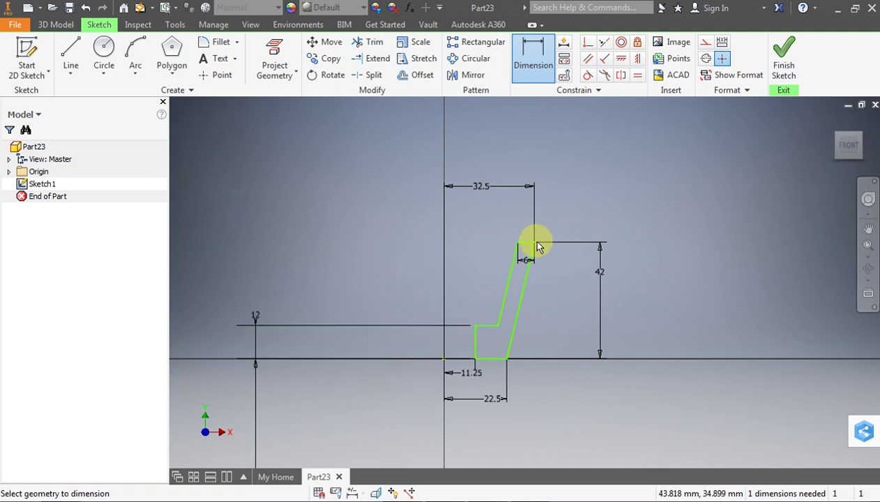
# - Start a centerline from the origin, cancel it, and finish the sketch
pyautogui.click(706, 42)
pyautogui.click(76, 61)
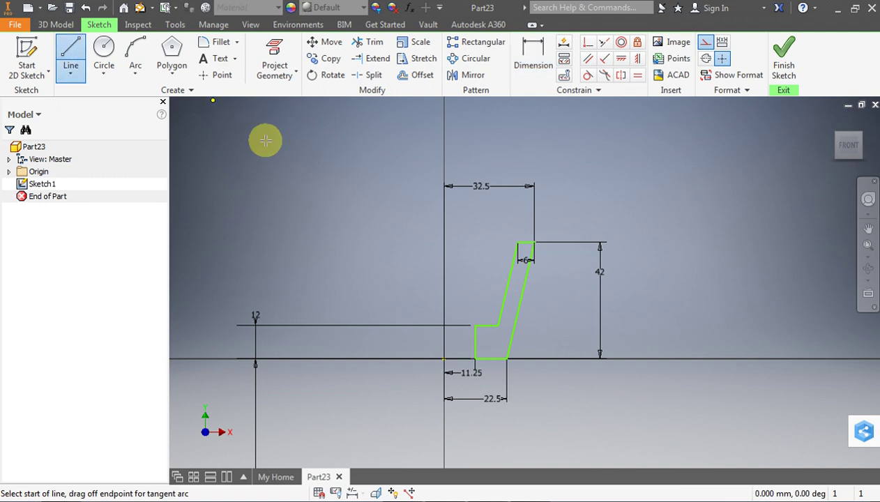
pyautogui.click(445, 359)
pyautogui.press('Escape')
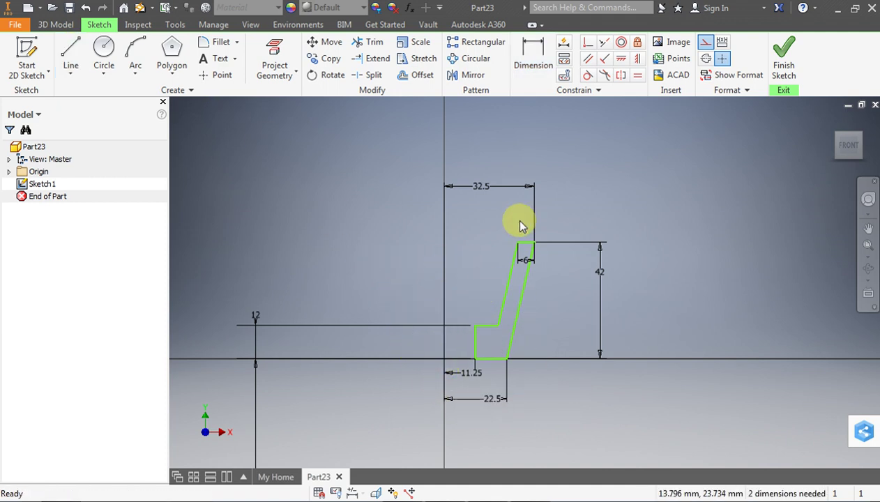
pyautogui.click(784, 57)
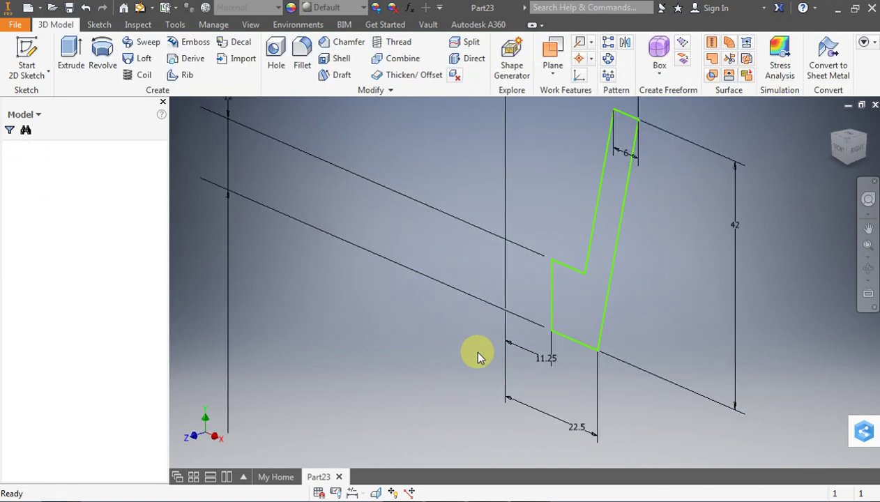
# - Revolve the profile around the vertical axis to create Revolution1
pyautogui.click(103, 56)
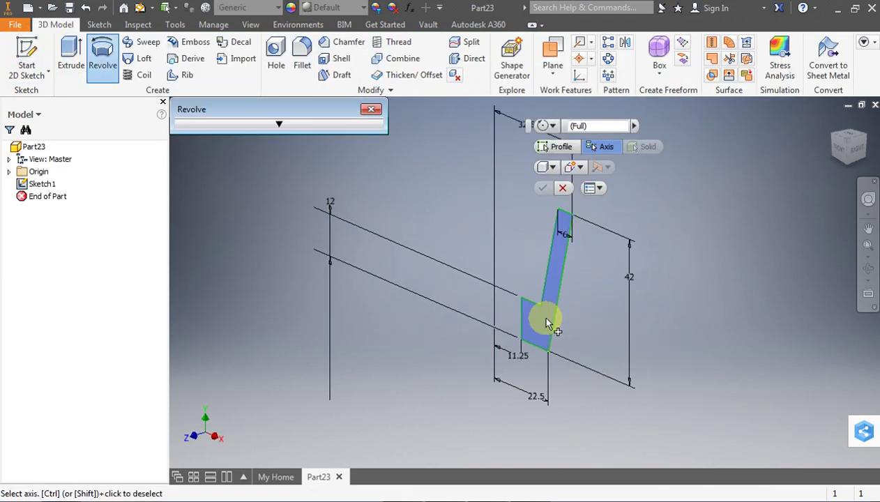
pyautogui.click(496, 308)
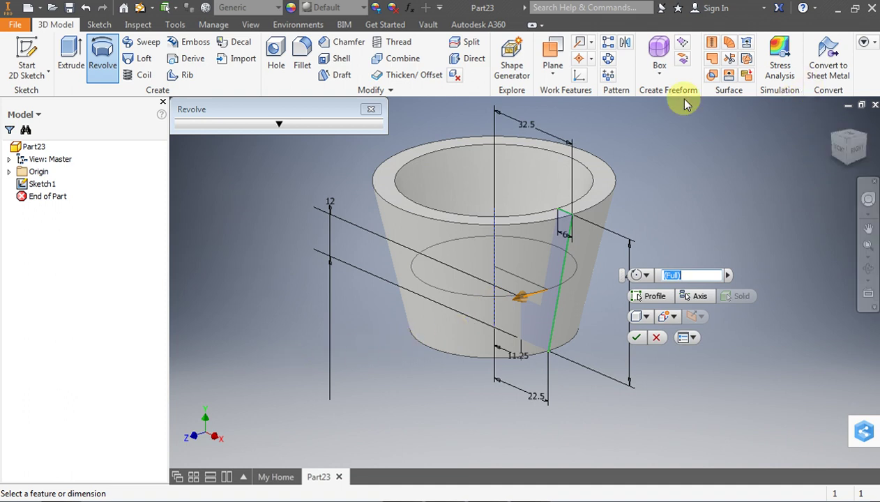
pyautogui.click(638, 339)
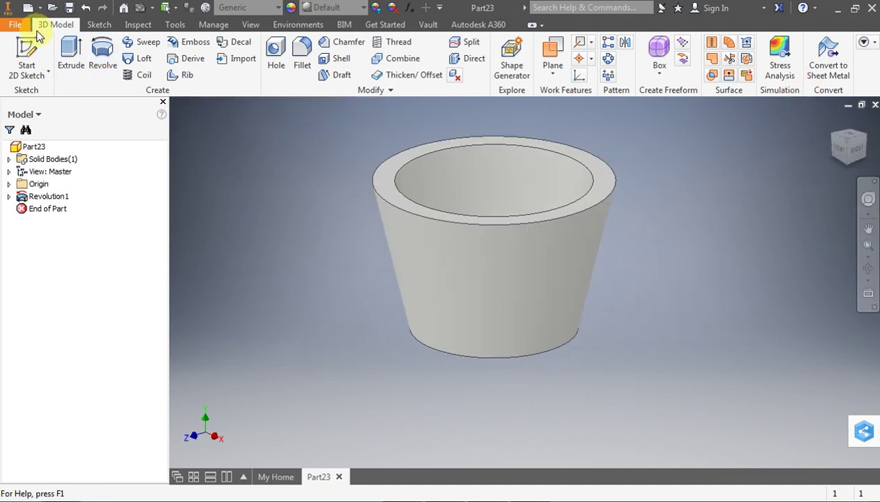
pyautogui.click(40, 55)
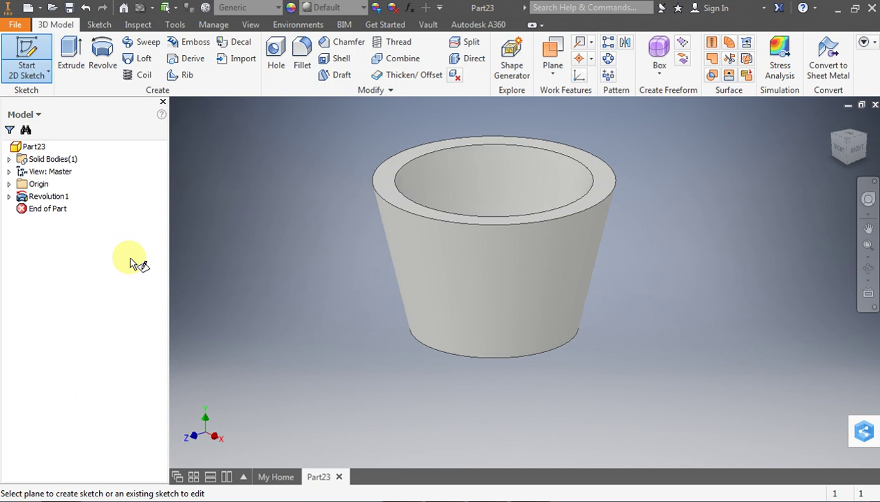
# - Sketch a 10 mm circle on the YZ plane centred on the vertical axis
pyautogui.click(9, 183)
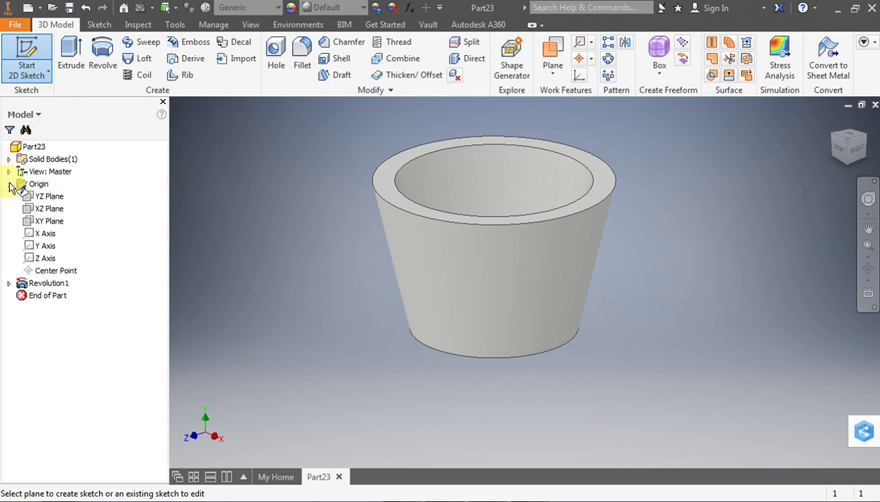
pyautogui.click(42, 201)
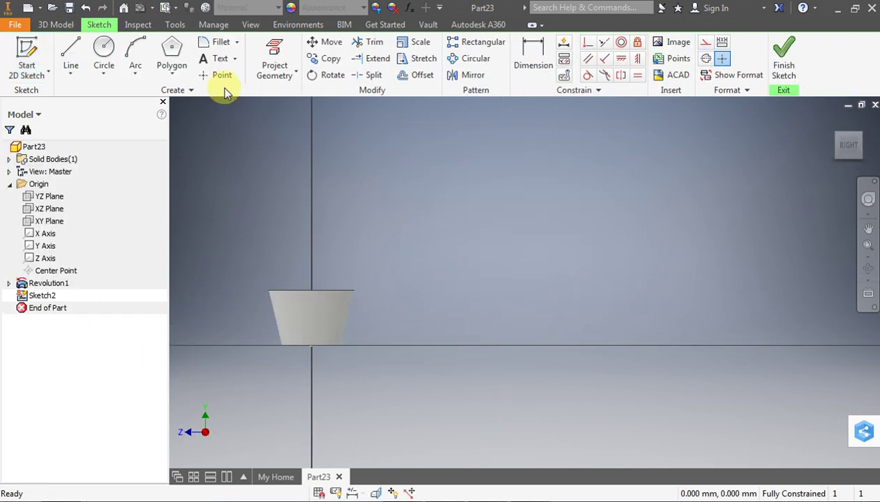
pyautogui.click(103, 48)
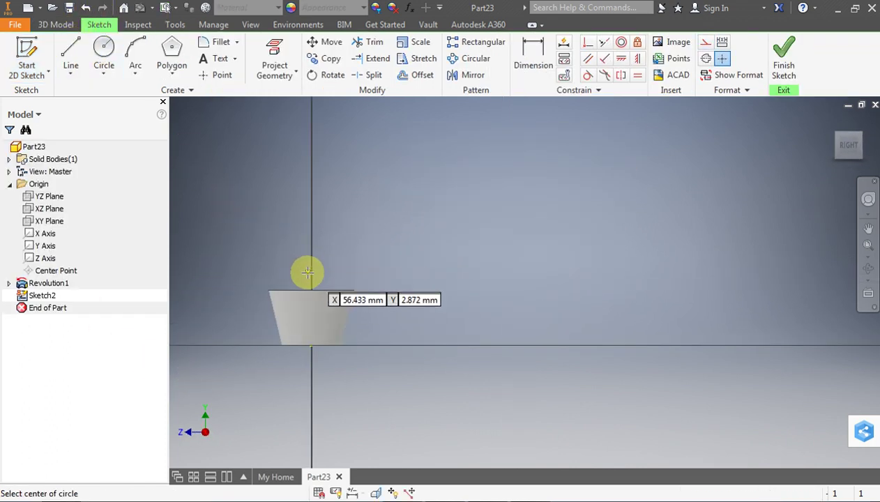
pyautogui.click(311, 277)
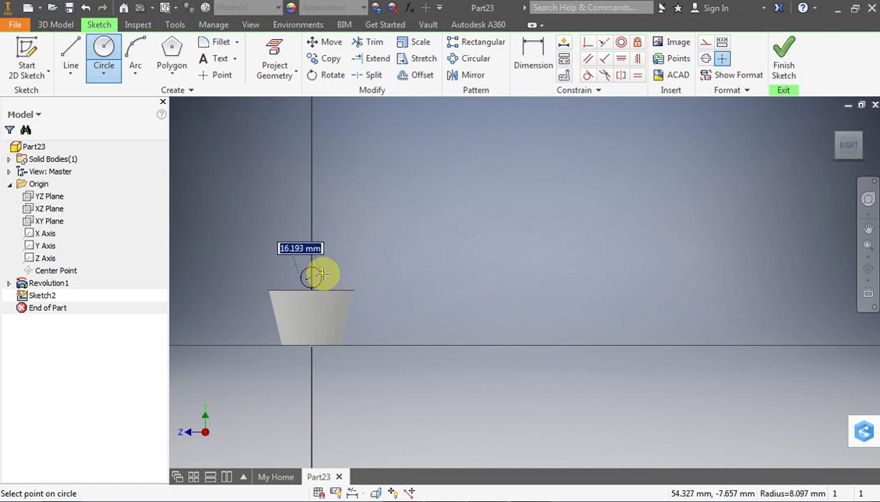
pyautogui.write('6')
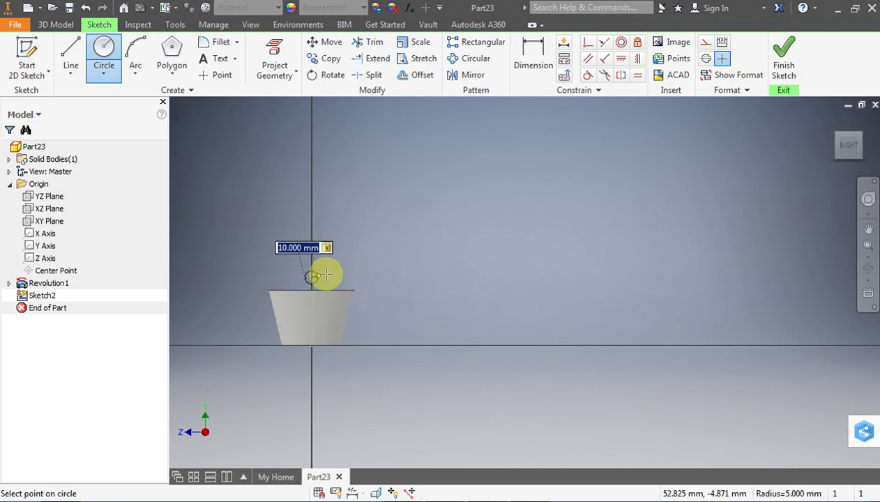
pyautogui.press('Return')
pyautogui.press('Escape')
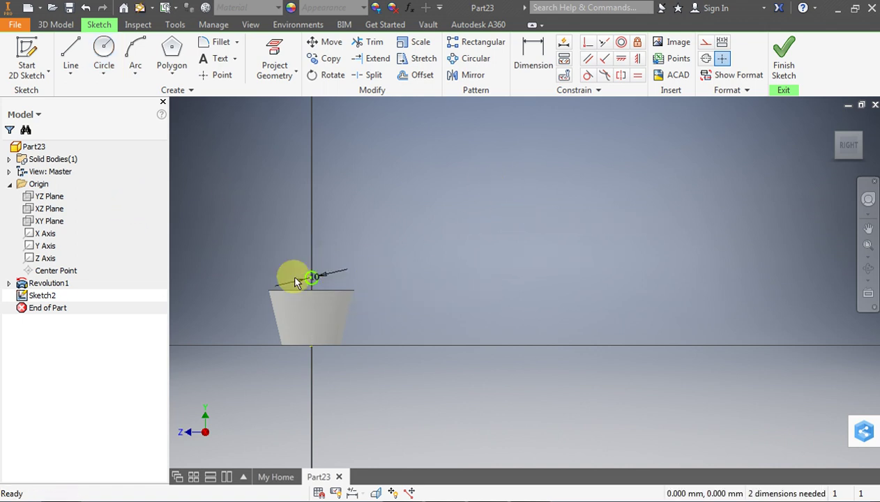
pyautogui.scroll(3, 325, 282)
pyautogui.moveTo(333, 291); pyautogui.dragTo(448, 147, button='middle')
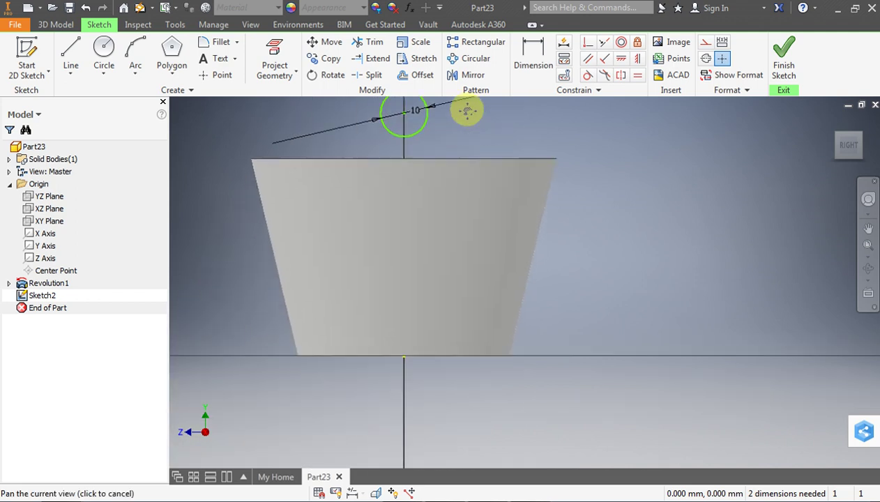
# - Place the circle centre 42 mm above the cup's bottom edge and finish the sketch
pyautogui.click(532, 59)
pyautogui.click(396, 138)
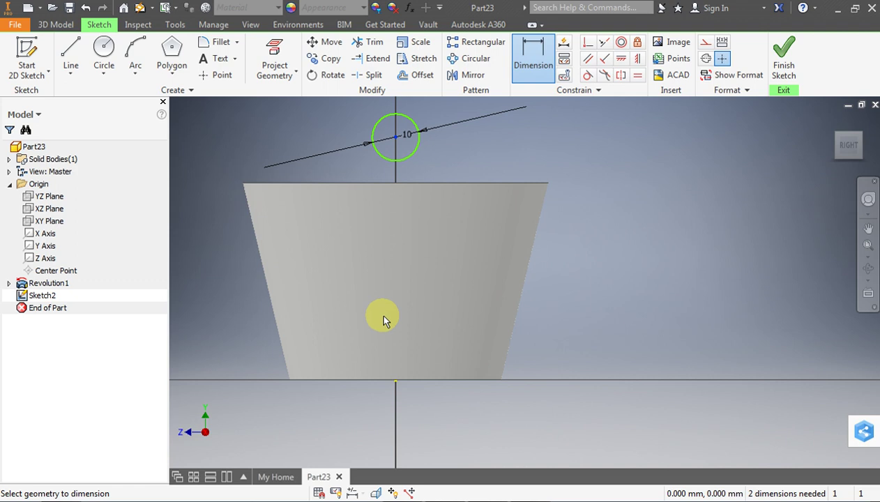
pyautogui.click(395, 381)
pyautogui.click(625, 341)
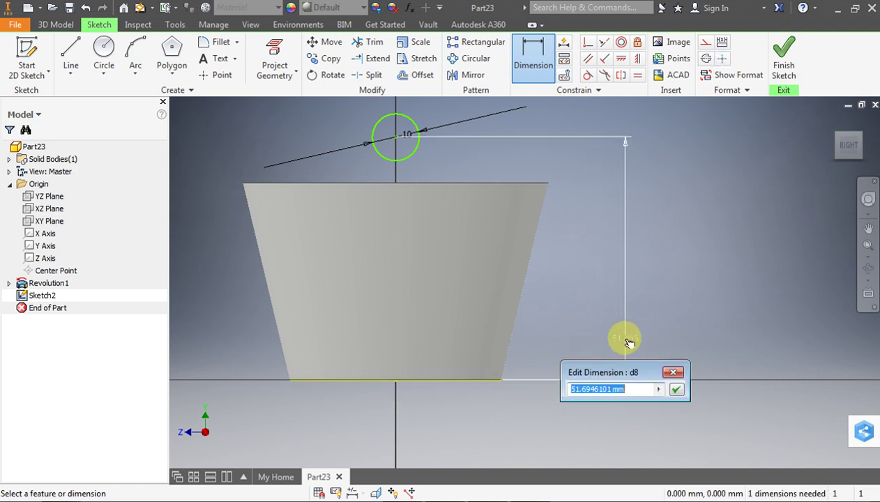
pyautogui.write('42')
pyautogui.press('Return')
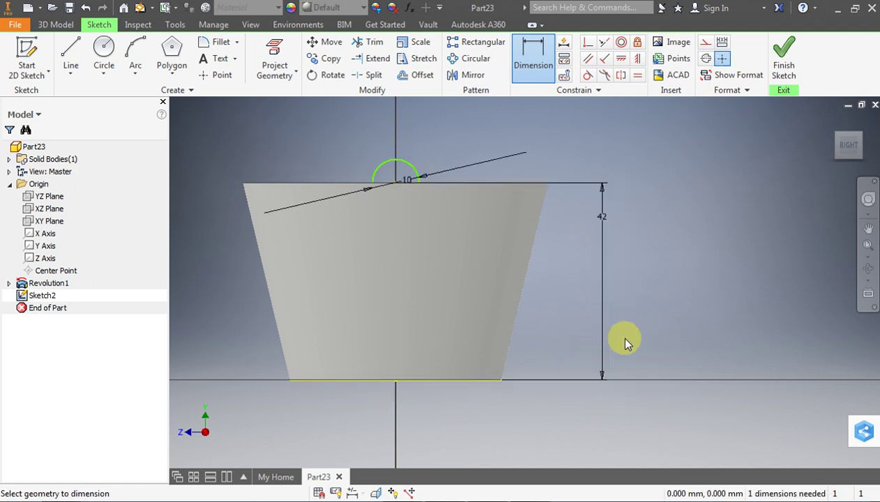
pyautogui.click(783, 59)
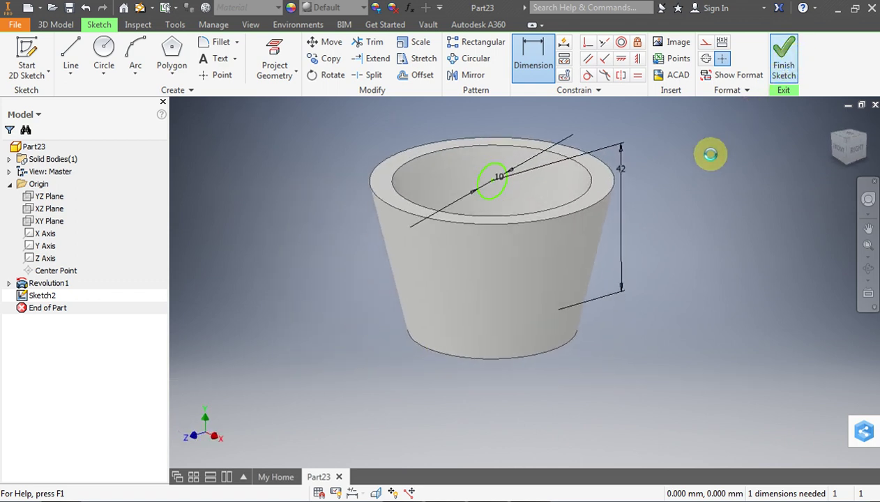
# - Extrude the circle as a 93 mm symmetric cut through the cup's rim
pyautogui.click(79, 55)
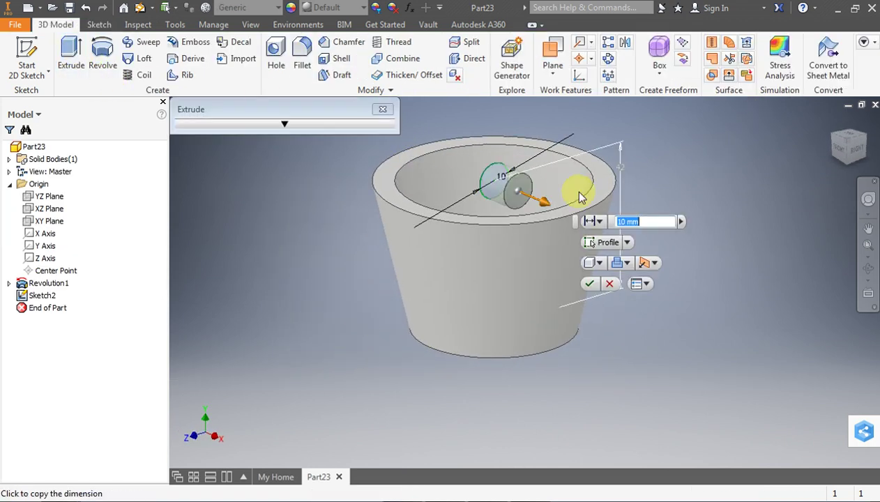
pyautogui.click(624, 261)
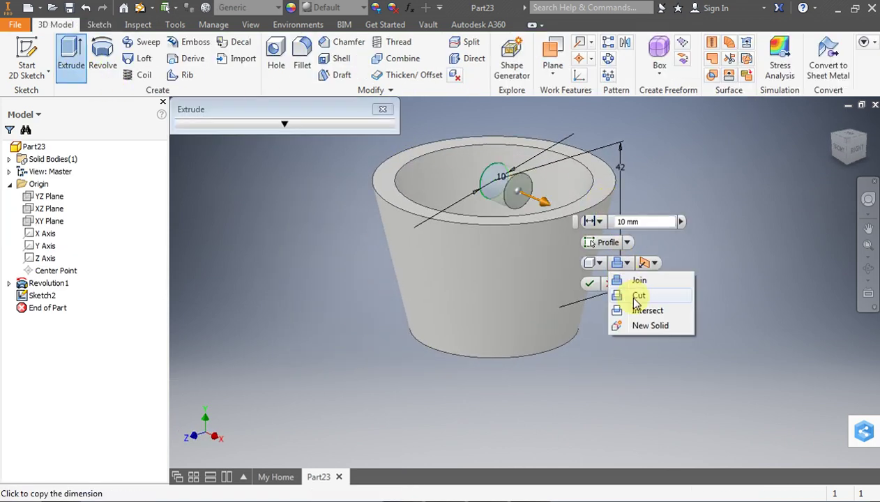
pyautogui.click(631, 295)
pyautogui.click(655, 263)
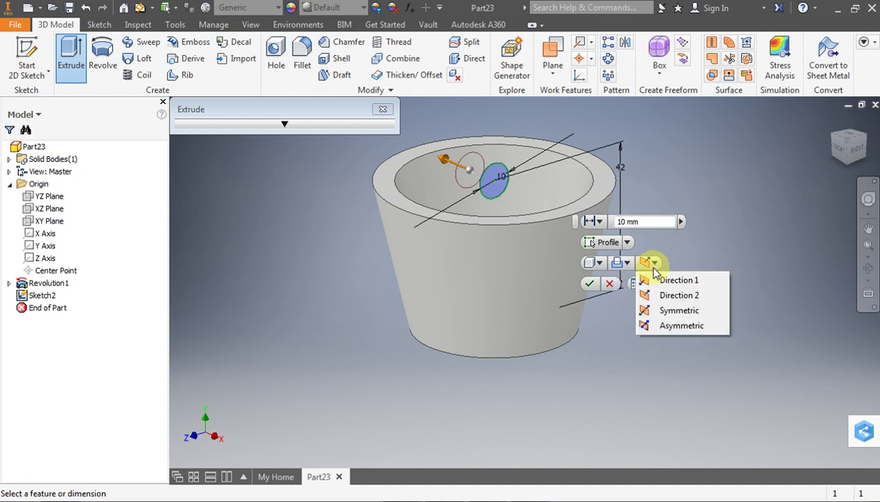
pyautogui.click(666, 311)
pyautogui.moveTo(532, 201); pyautogui.dragTo(619, 244)
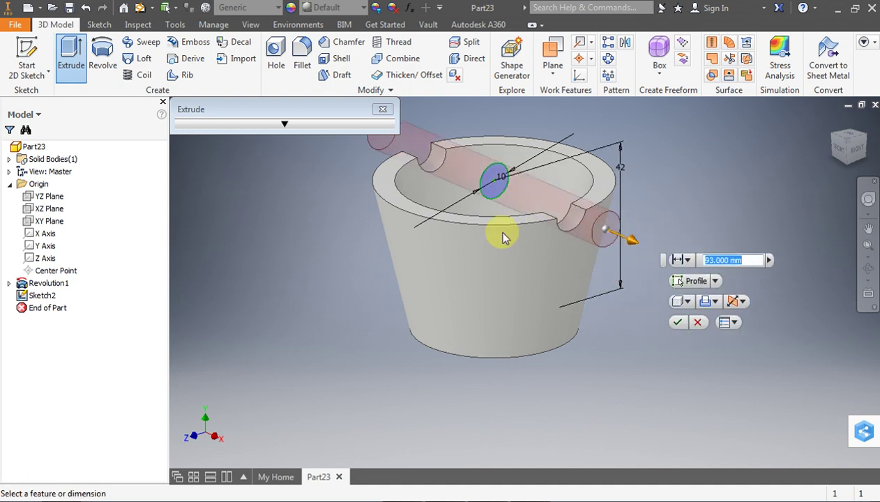
pyautogui.click(680, 322)
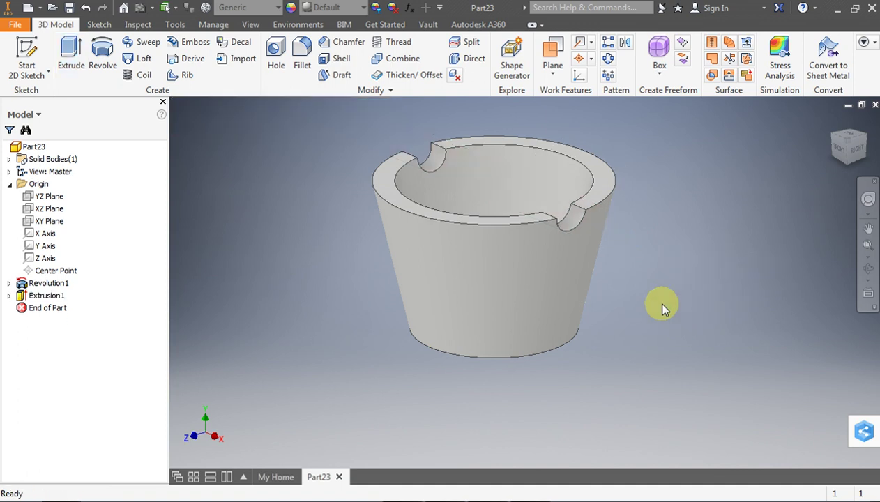
pyautogui.click(48, 72)
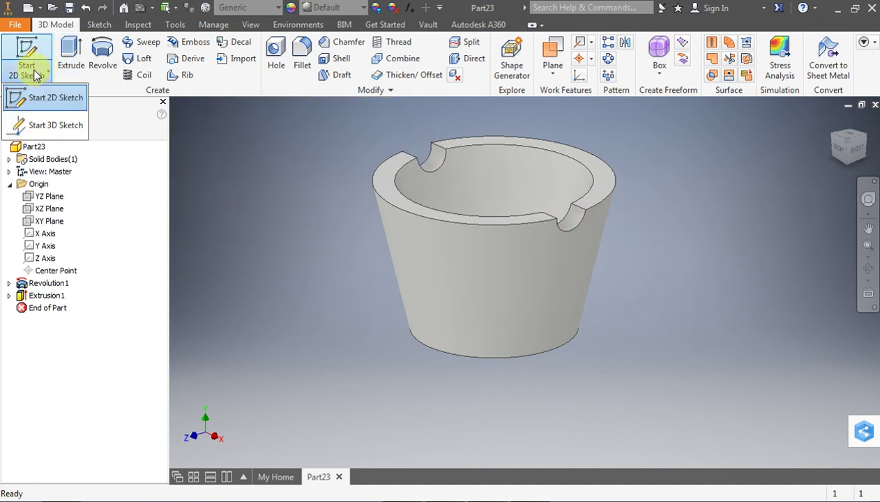
# - Sketch a 10 mm circle on the XY plane above the cup
pyautogui.click(37, 95)
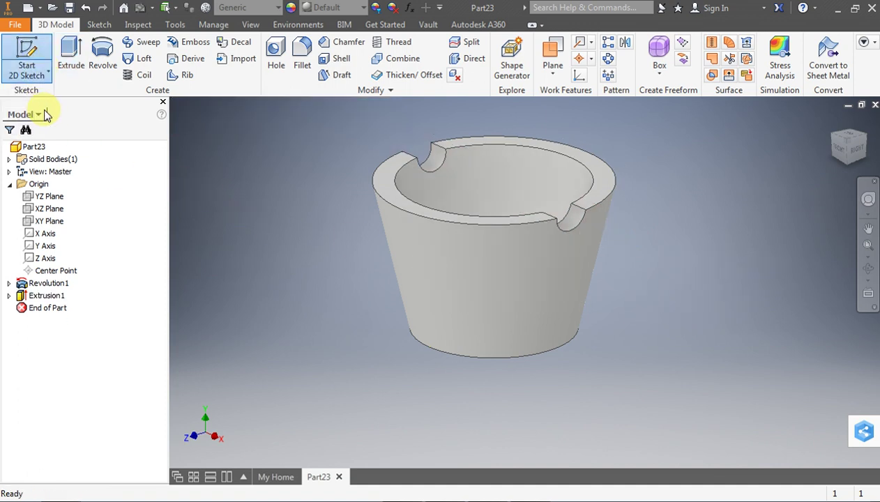
pyautogui.click(50, 221)
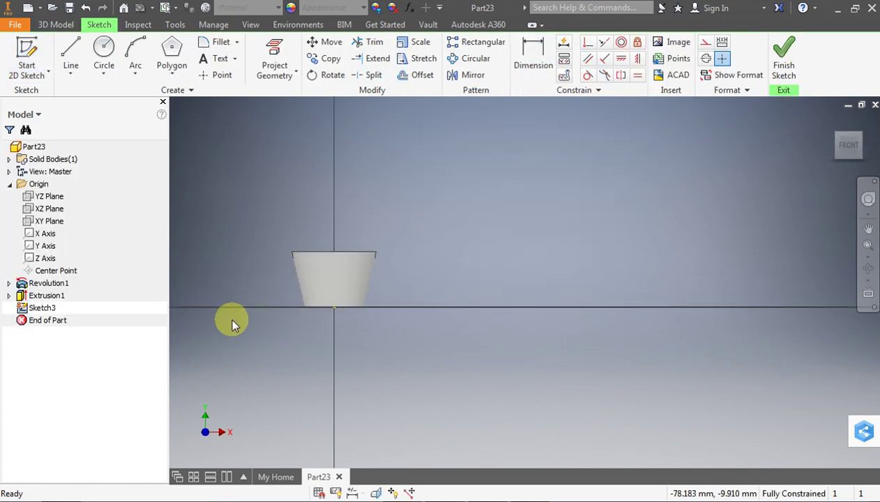
pyautogui.click(104, 55)
pyautogui.click(335, 236)
pyautogui.write('10')
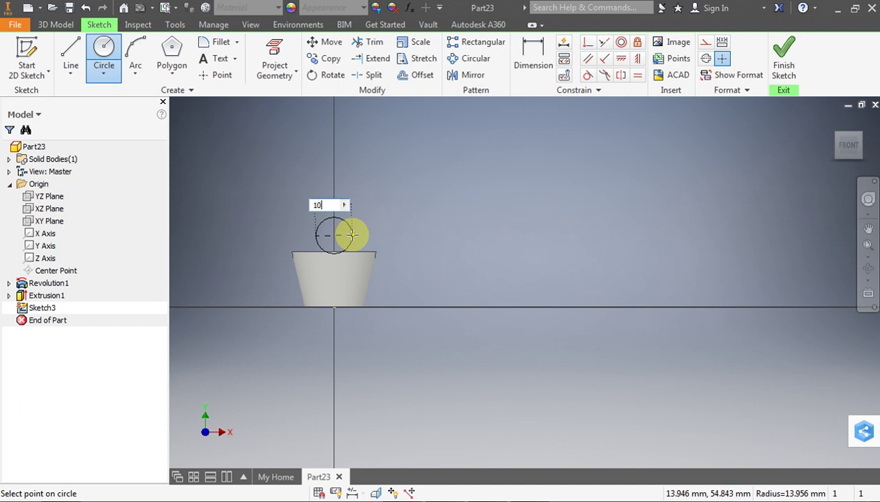
pyautogui.press('Return')
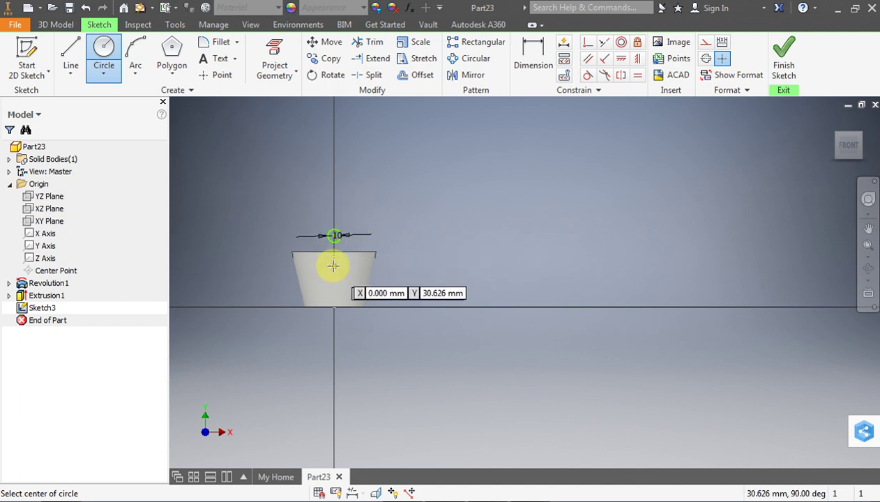
pyautogui.scroll(5, 340, 255)
pyautogui.press('Escape')
pyautogui.scroll(-3, 397, 189)
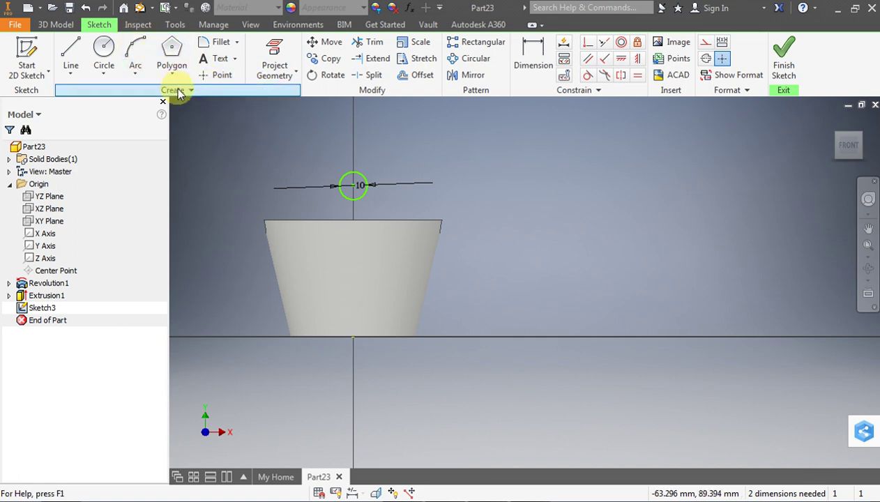
# - Dimension the circle 42 mm above the cup's bottom edge
pyautogui.click(533, 59)
pyautogui.click(354, 187)
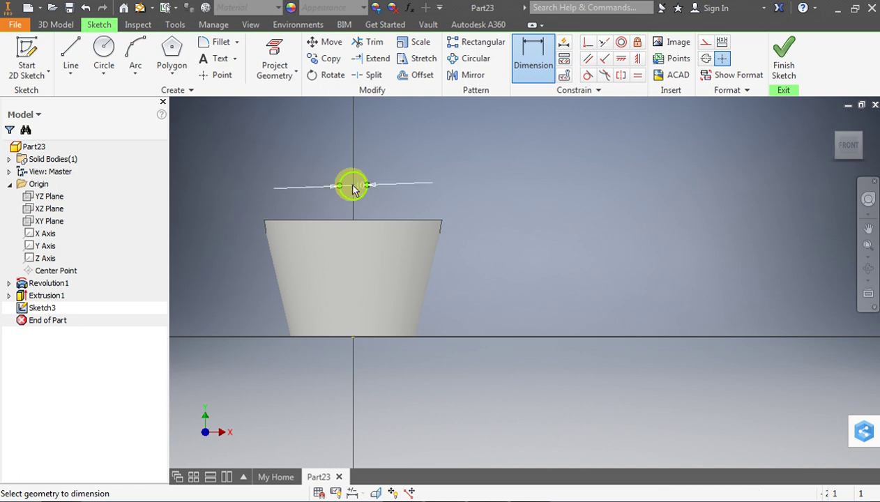
pyautogui.click(354, 339)
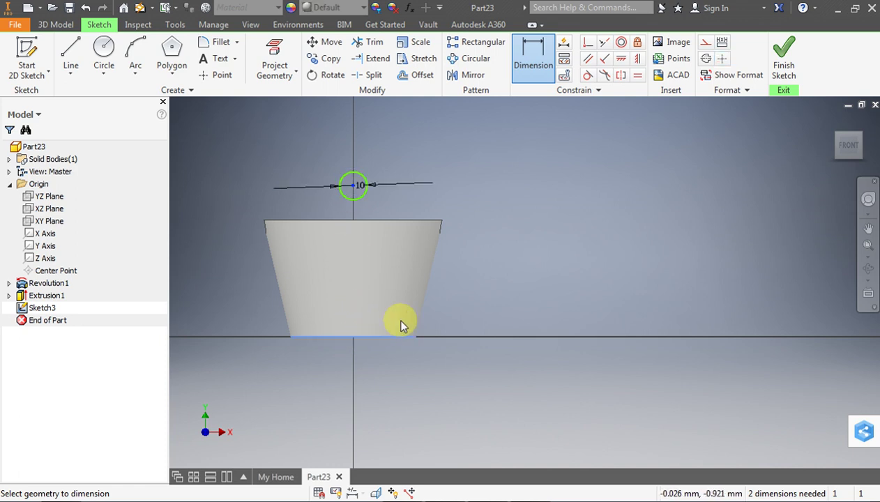
pyautogui.click(486, 292)
pyautogui.write('4')
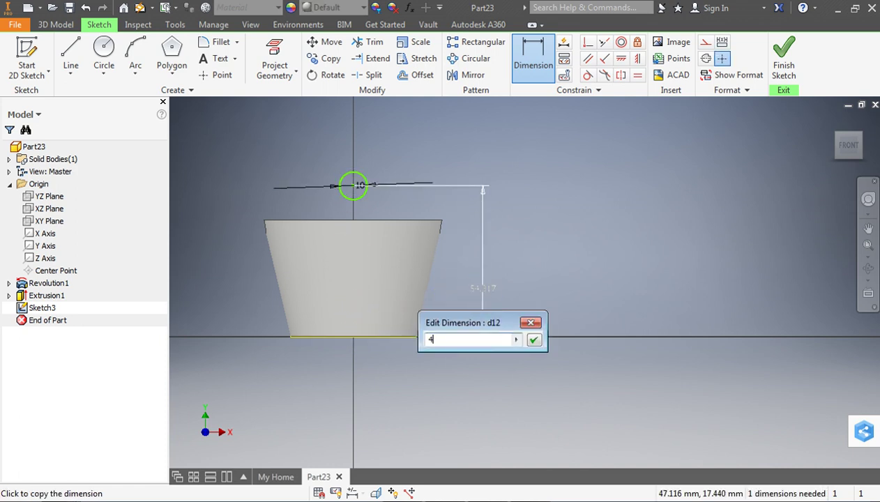
pyautogui.write('2')
pyautogui.press('Return')
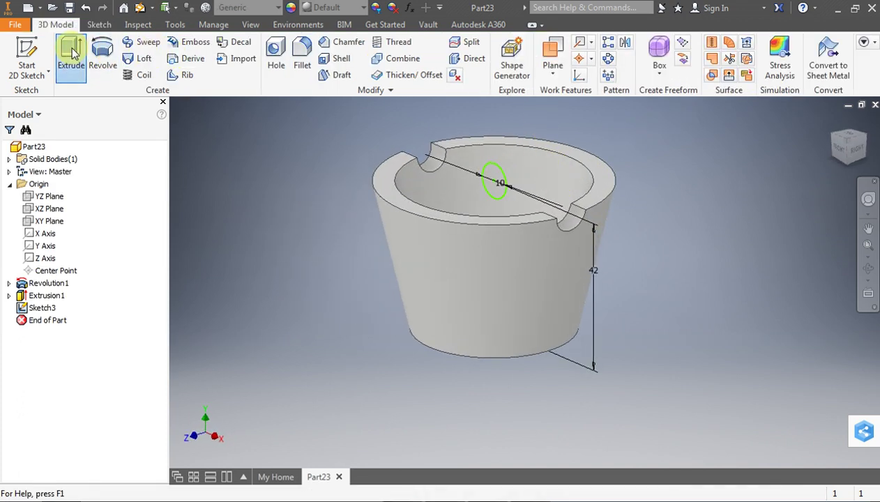
# - Extrude the circle as a symmetric cut through the cup, creating Extrusion2
pyautogui.click(73, 52)
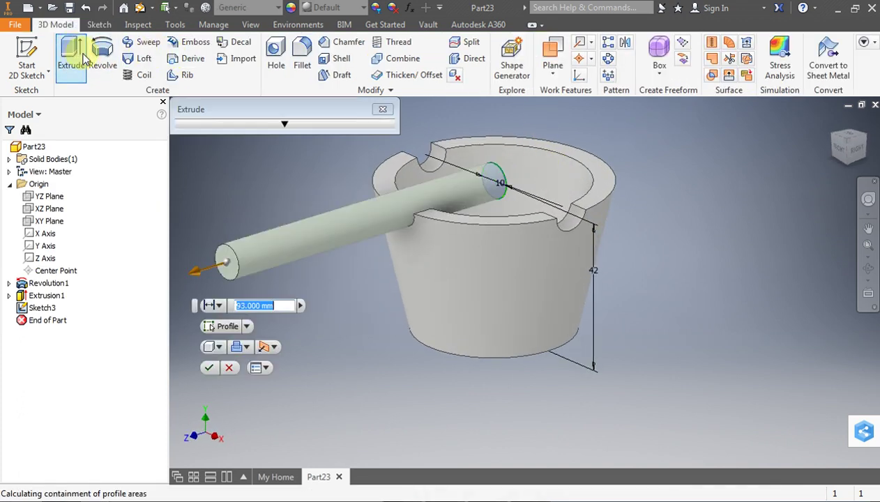
pyautogui.click(271, 352)
pyautogui.click(286, 394)
pyautogui.click(237, 348)
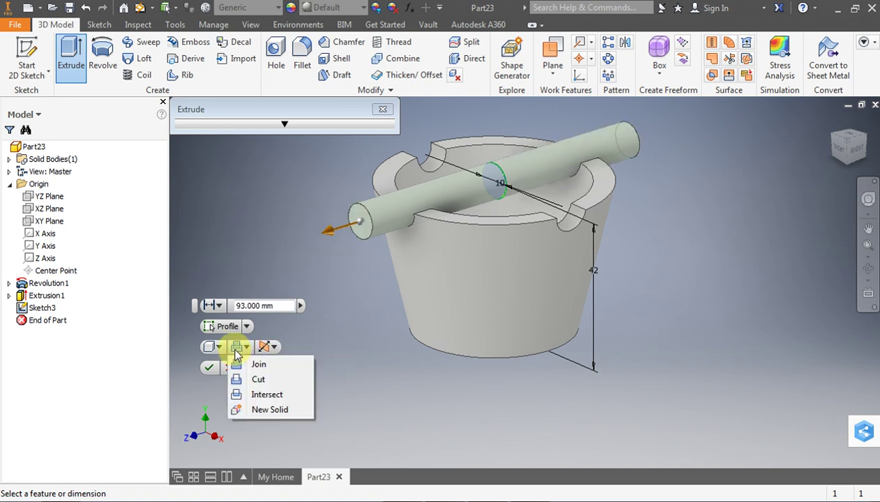
pyautogui.click(244, 378)
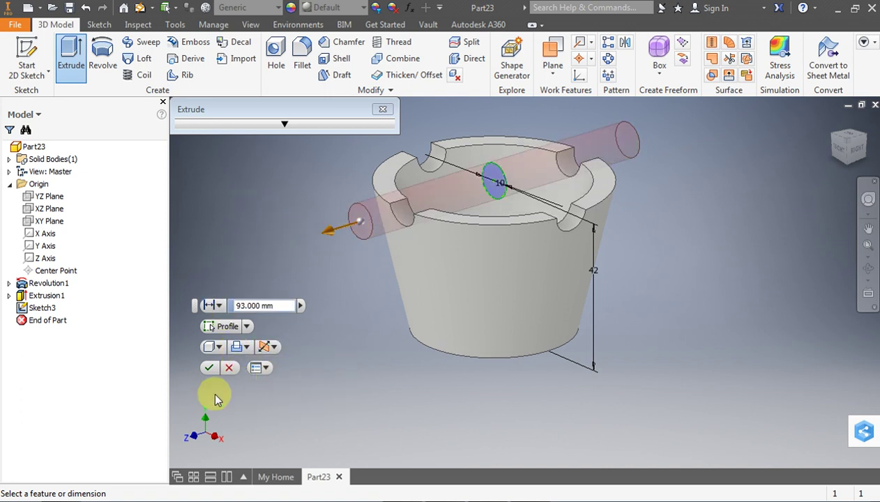
pyautogui.click(210, 368)
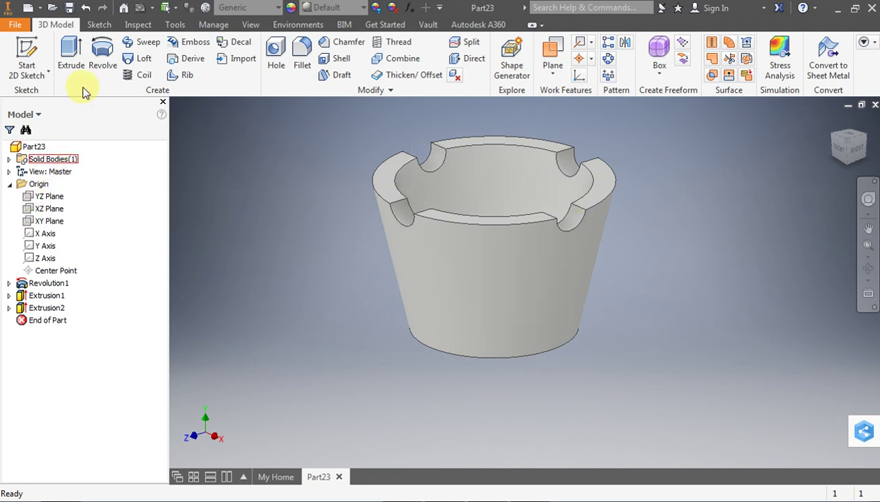
# - Assign Copper, Cast from the Inventor Material Library to the part
pyautogui.click(175, 24)
pyautogui.click(104, 66)
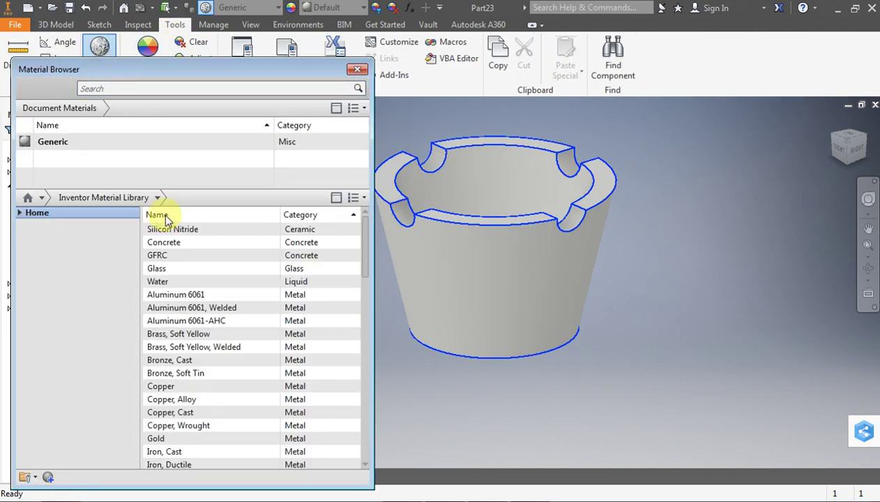
pyautogui.click(242, 411)
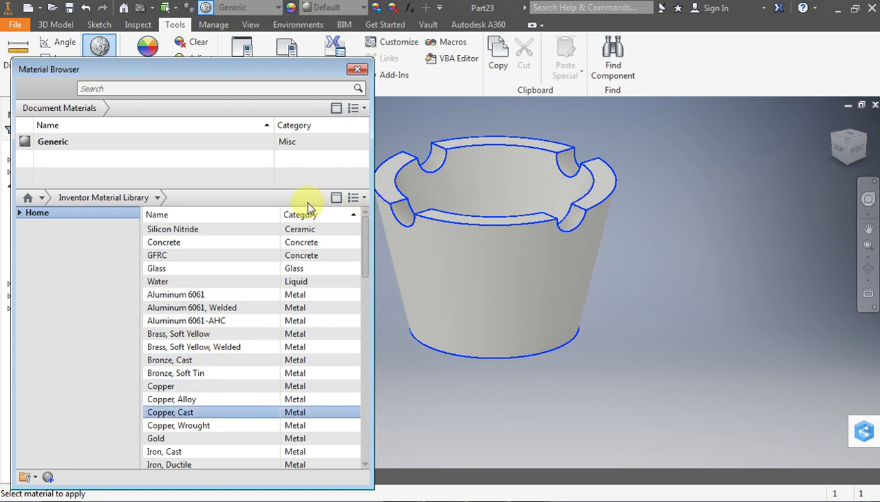
pyautogui.click(338, 412)
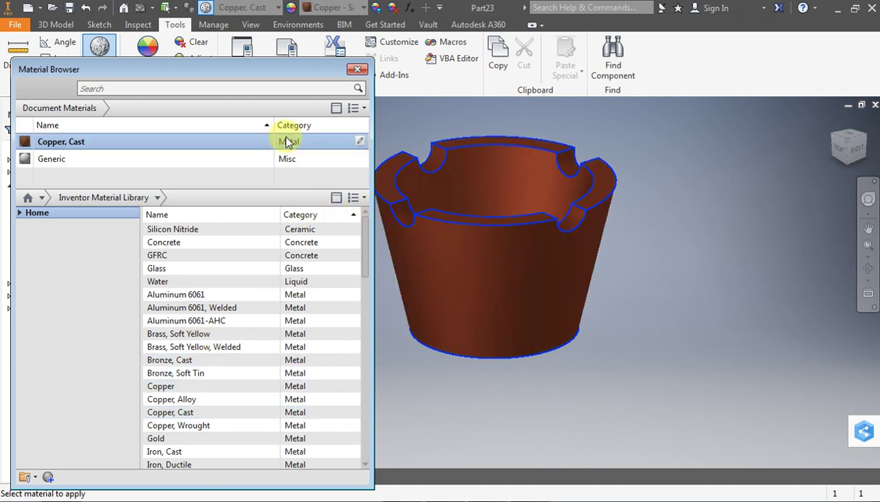
pyautogui.click(356, 72)
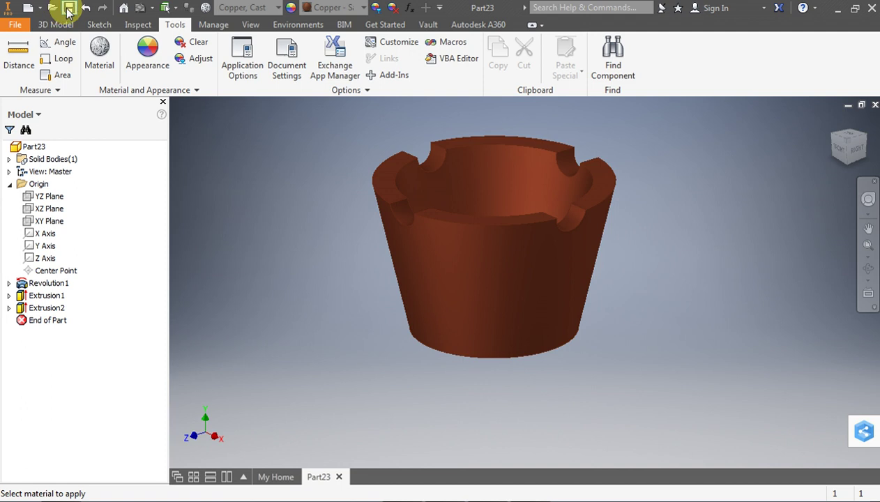
# - Save the part as Cup in the Screw Jack folder and return to My Home
pyautogui.click(69, 9)
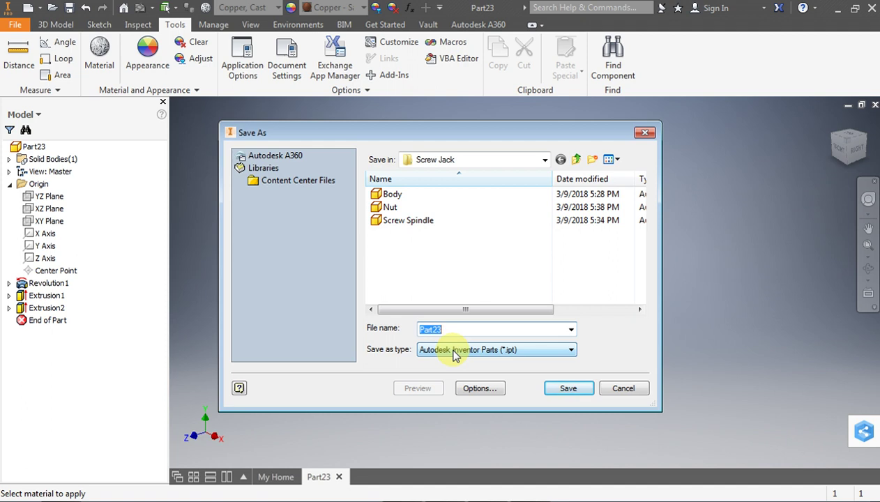
pyautogui.write('Cup')
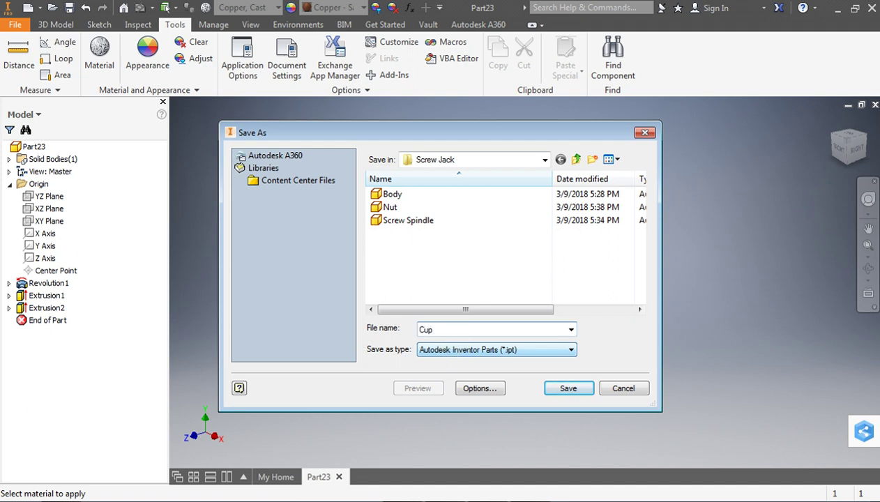
pyautogui.click(566, 386)
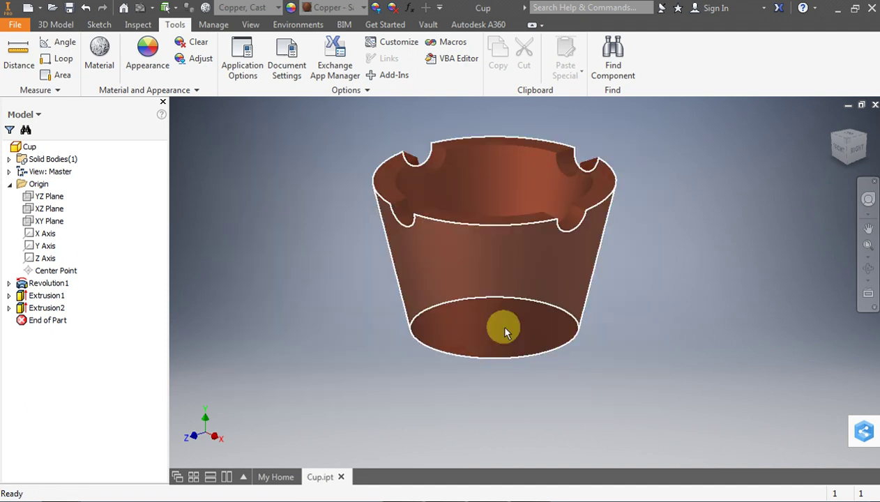
pyautogui.click(124, 8)
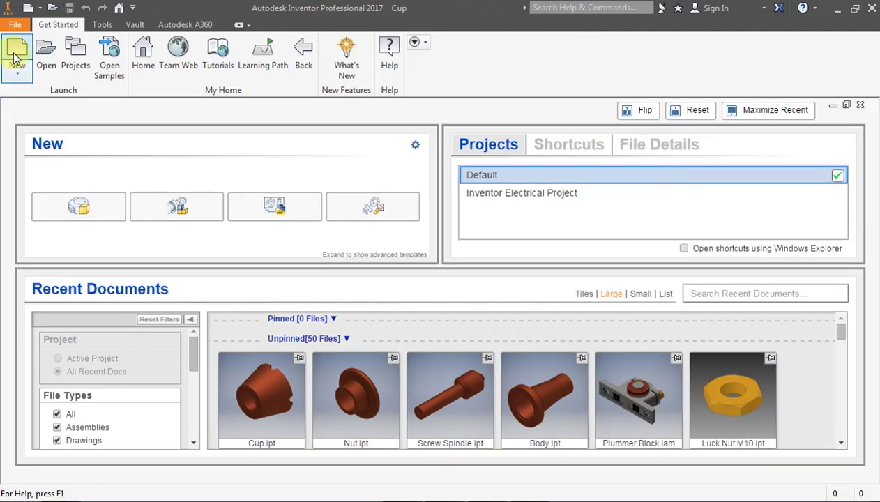
# - Create a new blank standard part, Part24, and begin a 2D sketch
pyautogui.click(17, 53)
pyautogui.click(538, 66)
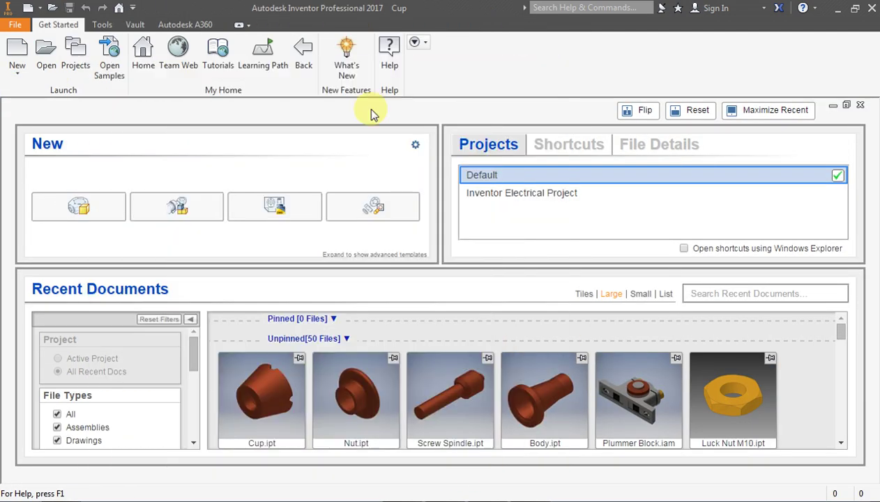
pyautogui.click(72, 207)
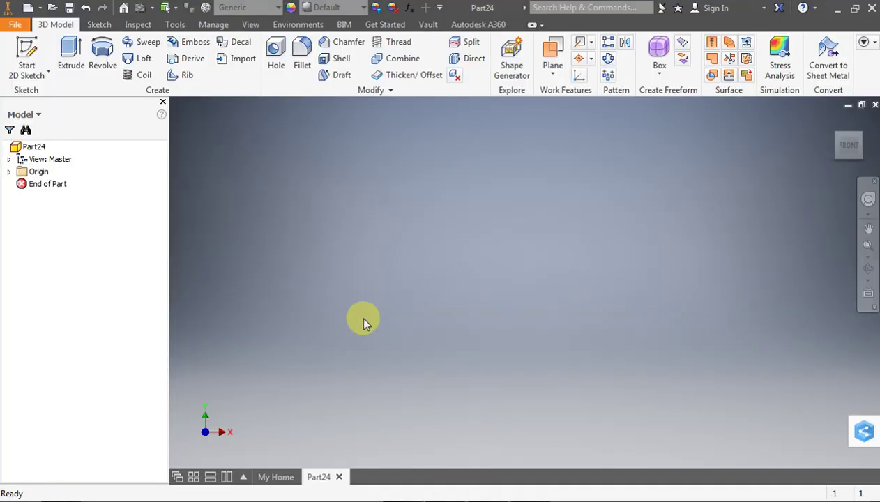
pyautogui.click(27, 56)
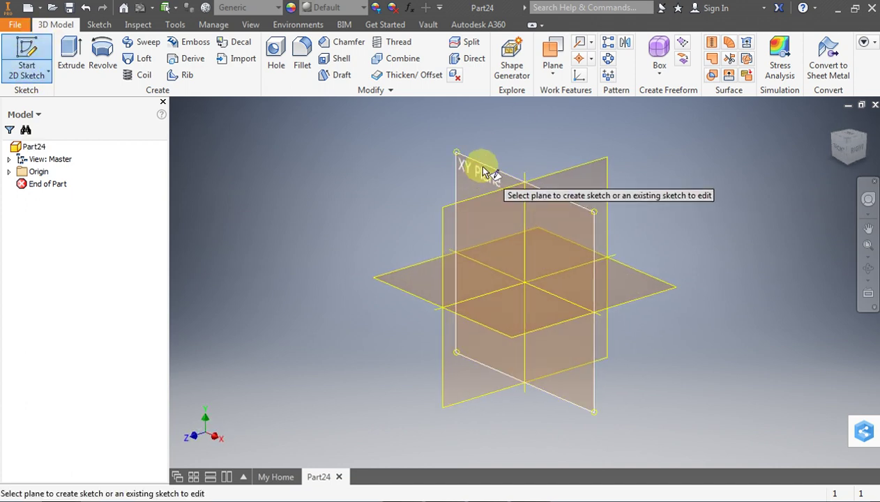
# - On the XY plane, draw a short horizontal line along the X axis with a vertical rise
pyautogui.click(481, 179)
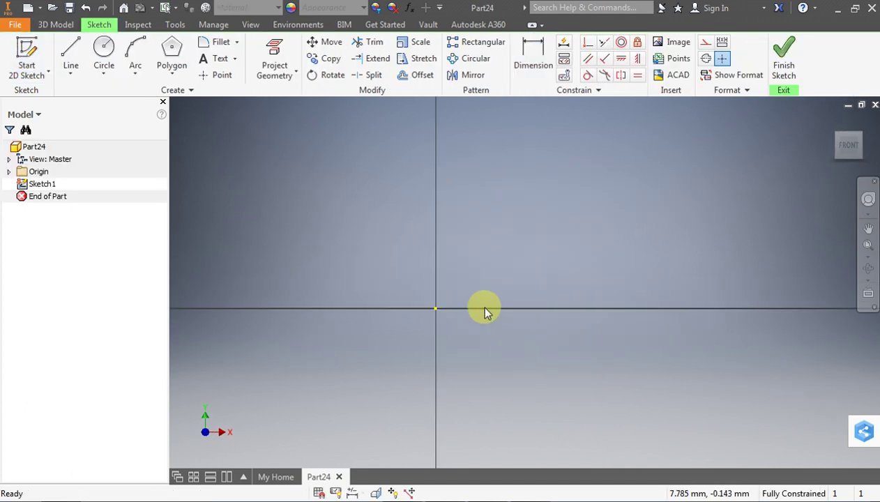
pyautogui.click(70, 53)
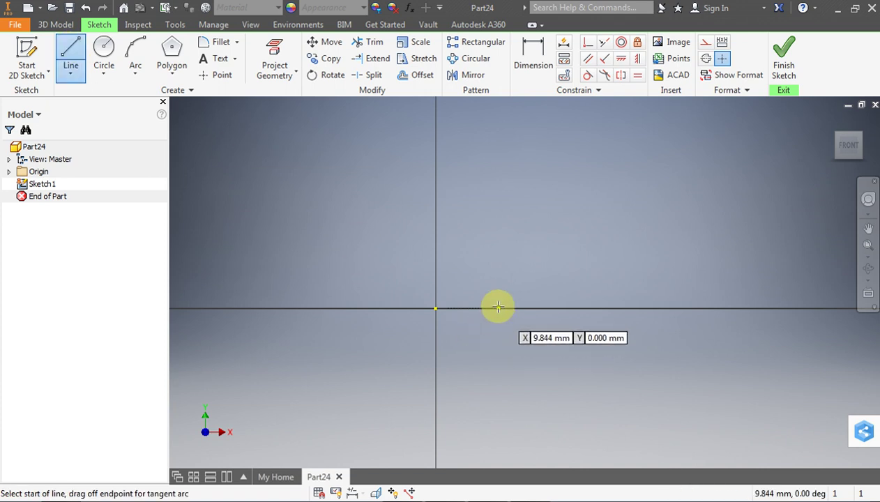
pyautogui.click(484, 306)
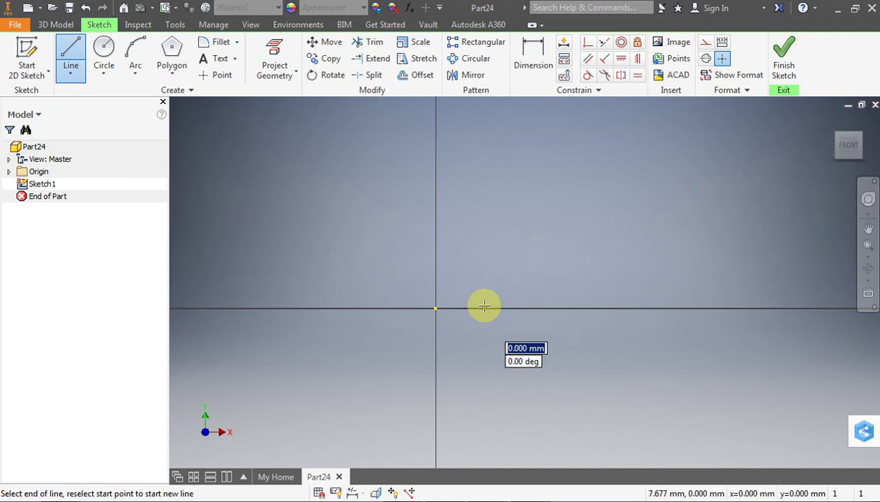
pyautogui.click(506, 294)
pyautogui.press('Escape')
pyautogui.scroll(-1, 513, 292)
pyautogui.scroll(-2, 512, 294)
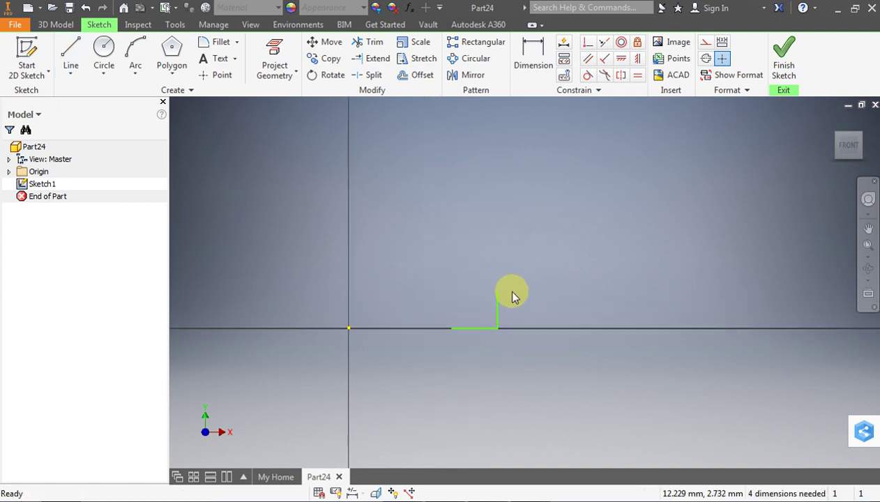
# - Dimension the line's start 14.5 from the sketch origin
pyautogui.click(533, 66)
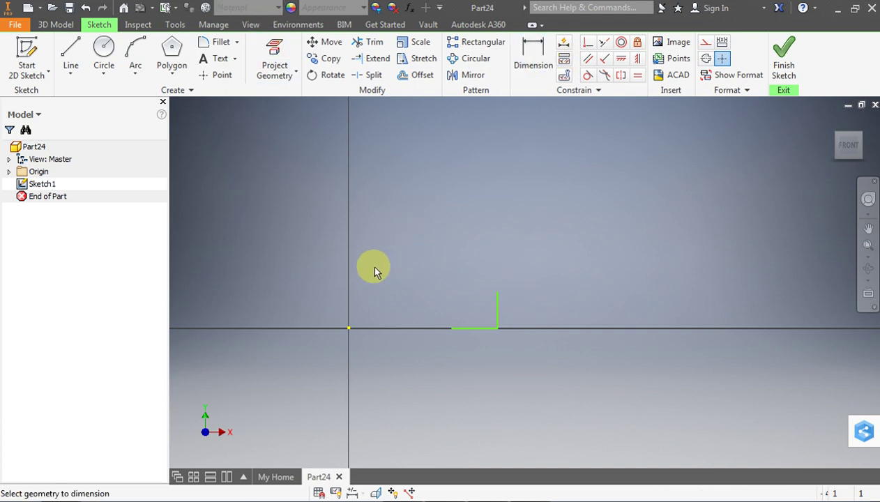
pyautogui.click(450, 328)
pyautogui.click(387, 368)
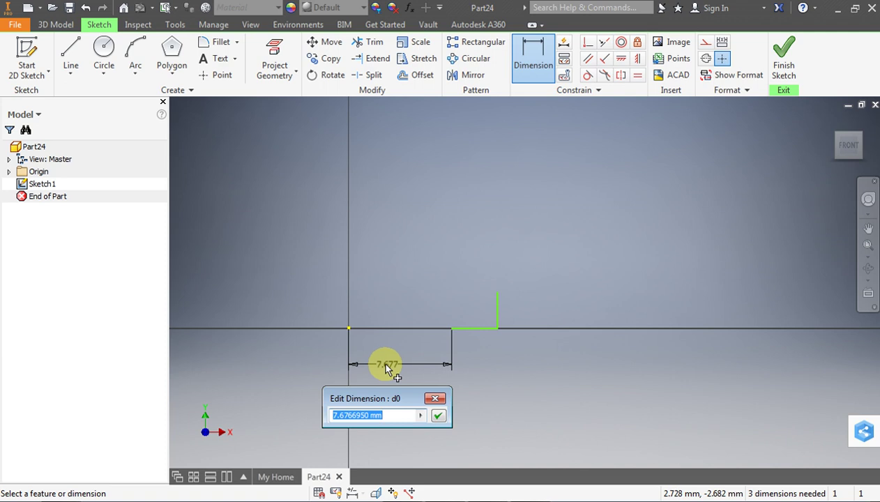
pyautogui.write('14.5')
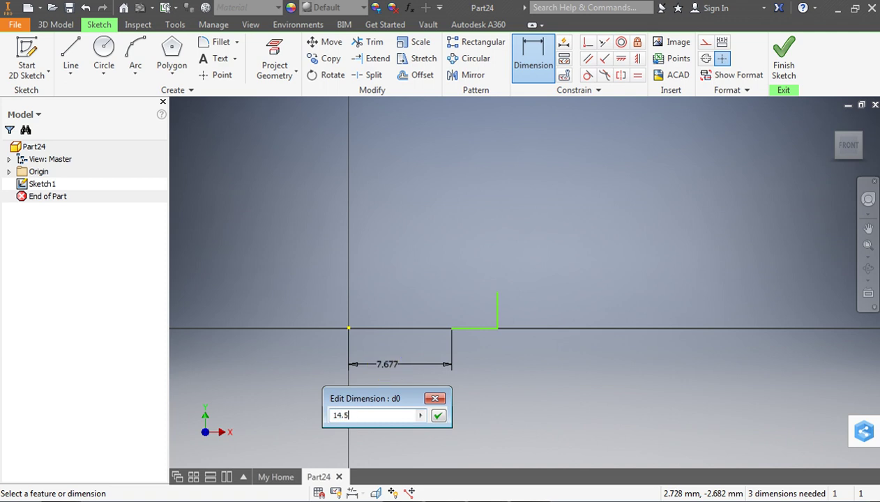
pyautogui.click(388, 369)
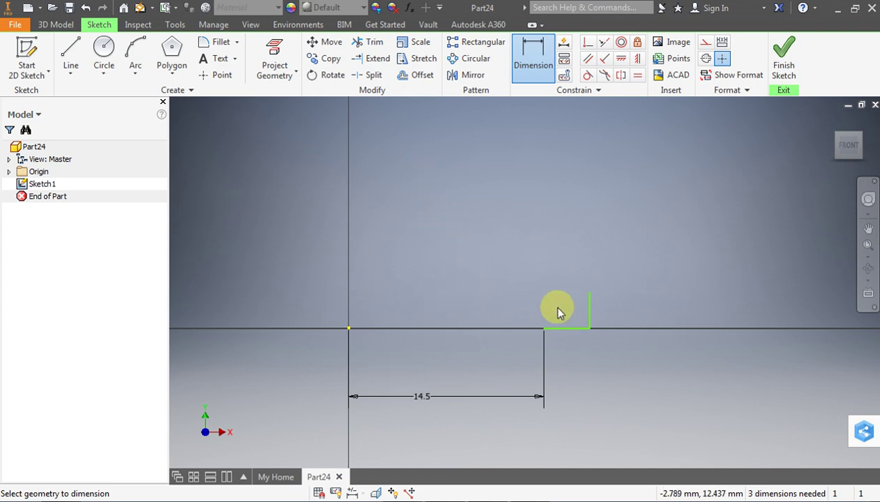
pyautogui.click(71, 54)
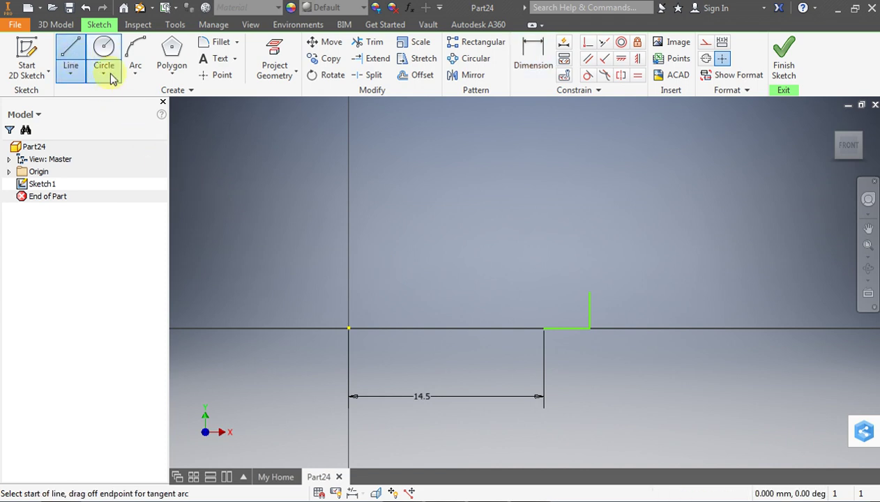
# - Add an overall length of 35/2 (17.5) from the origin to the vertical line
pyautogui.click(533, 59)
pyautogui.click(349, 328)
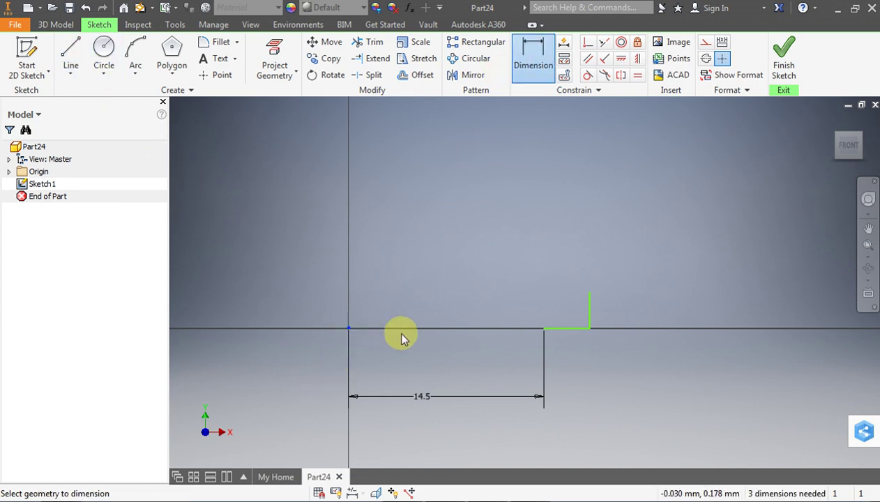
pyautogui.click(589, 330)
pyautogui.click(591, 427)
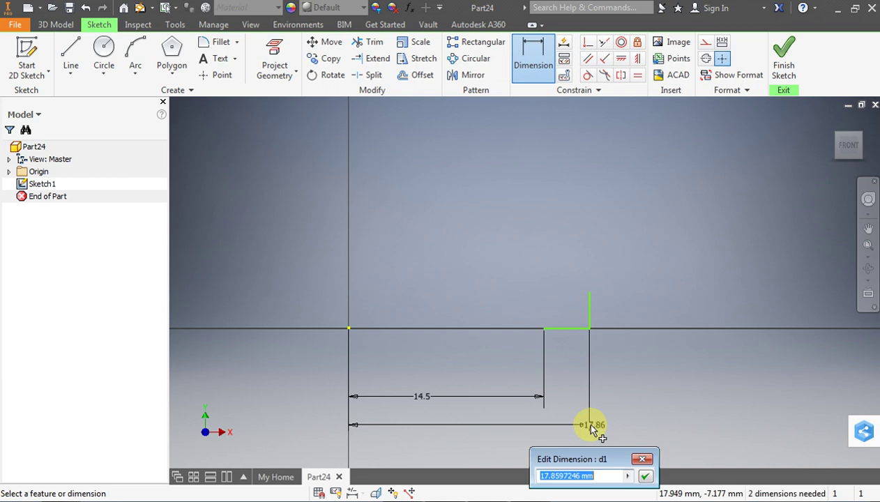
pyautogui.write('35/2')
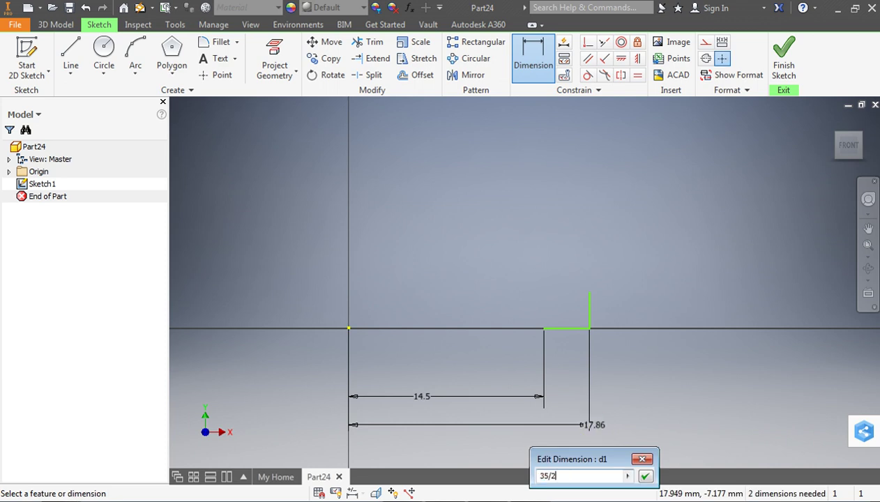
pyautogui.press('Return')
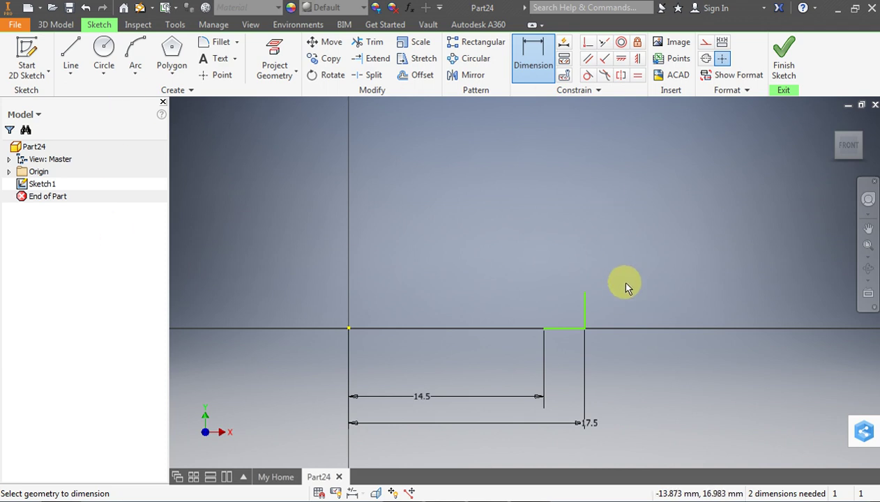
# - Dimension the vertical line's height as 8
pyautogui.click(586, 315)
pyautogui.click(622, 308)
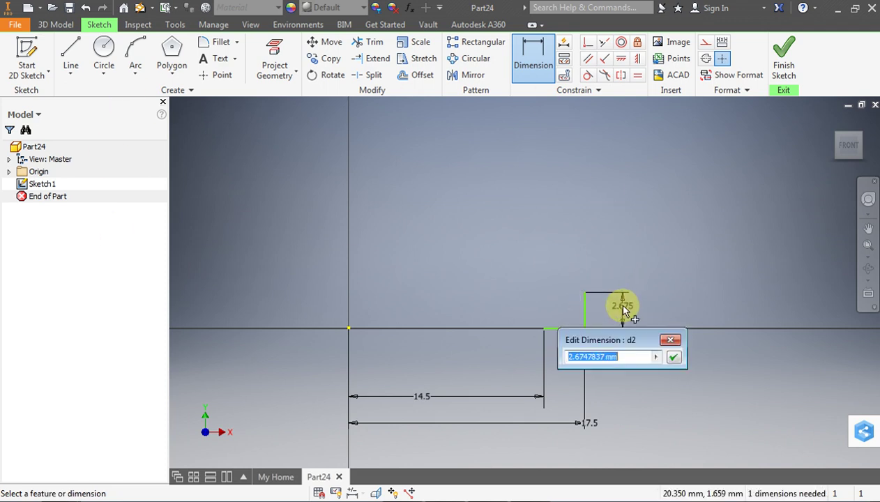
pyautogui.write('8')
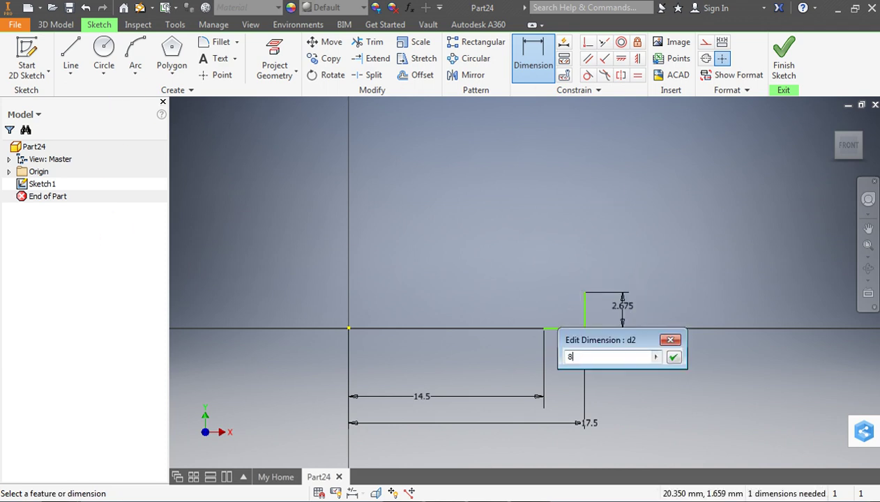
pyautogui.press('Return')
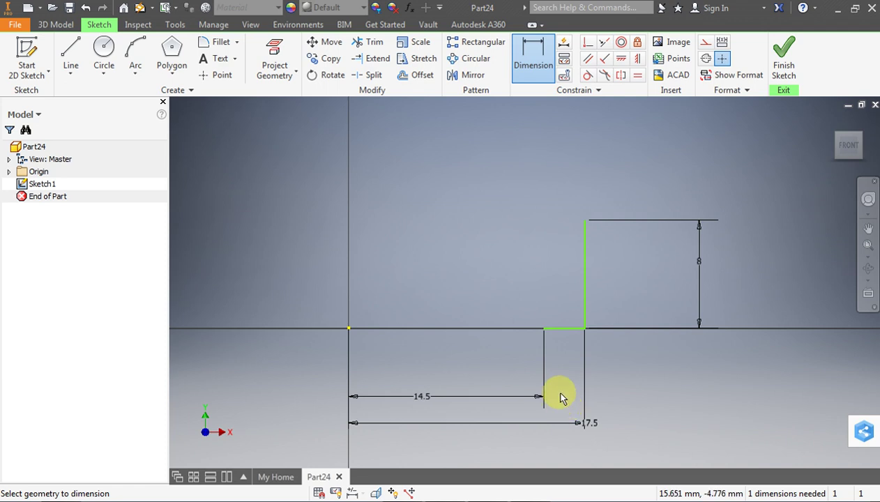
pyautogui.scroll(-2, 558, 394)
pyautogui.scroll(3, 561, 357)
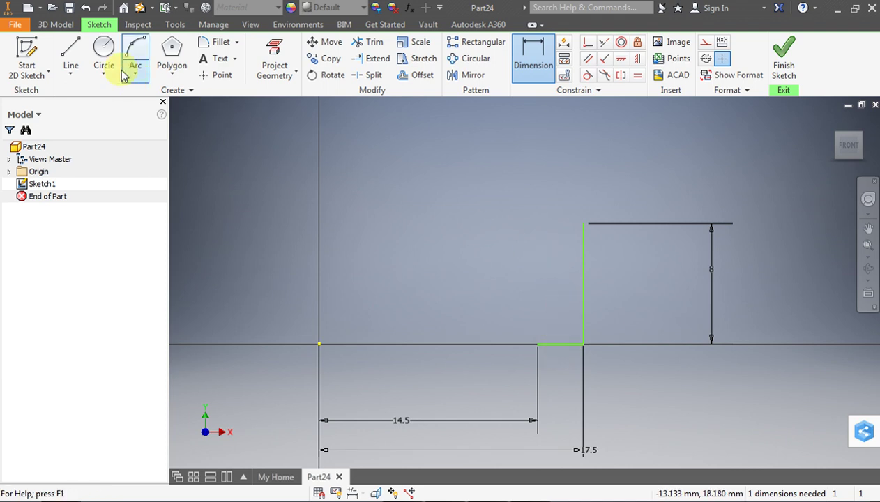
pyautogui.click(78, 57)
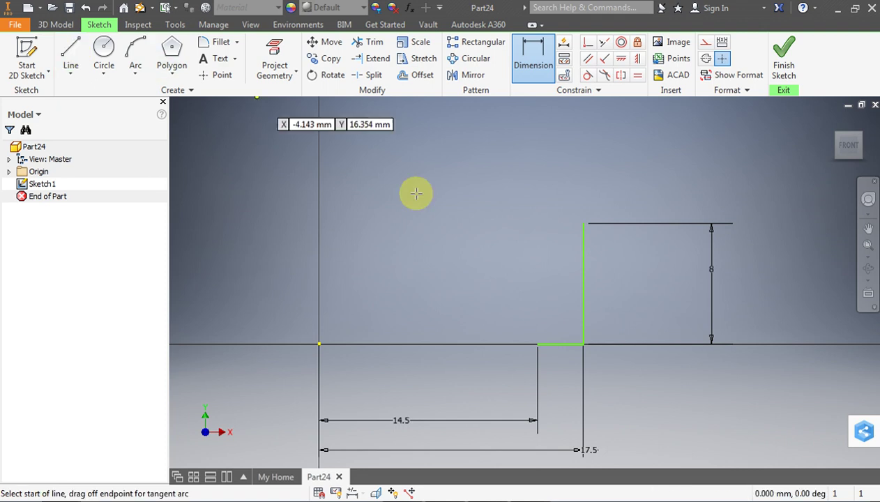
# - Draw the top horizontal line and dimension its left end 12.5 from the origin
pyautogui.click(574, 224)
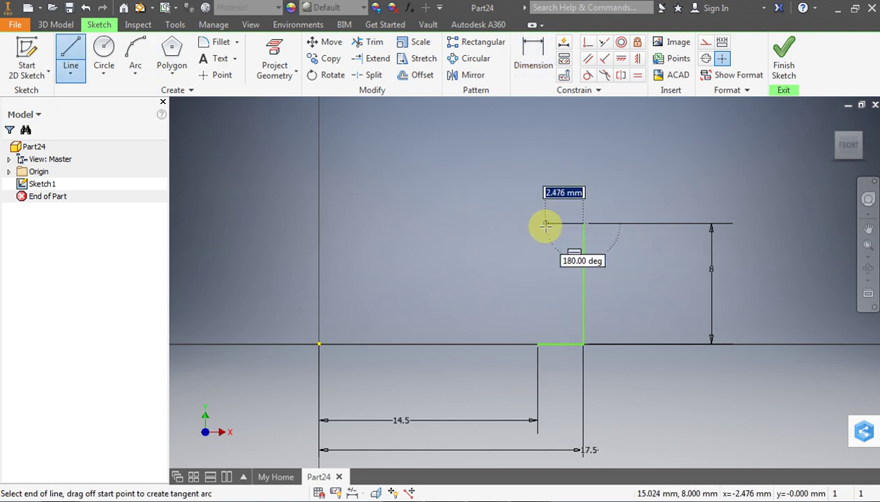
pyautogui.press('Escape')
pyautogui.click(533, 61)
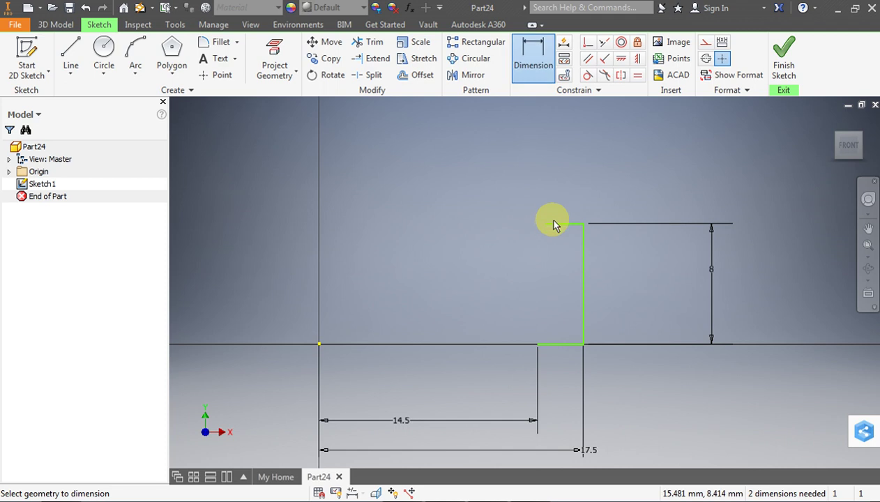
pyautogui.click(318, 344)
pyautogui.click(546, 223)
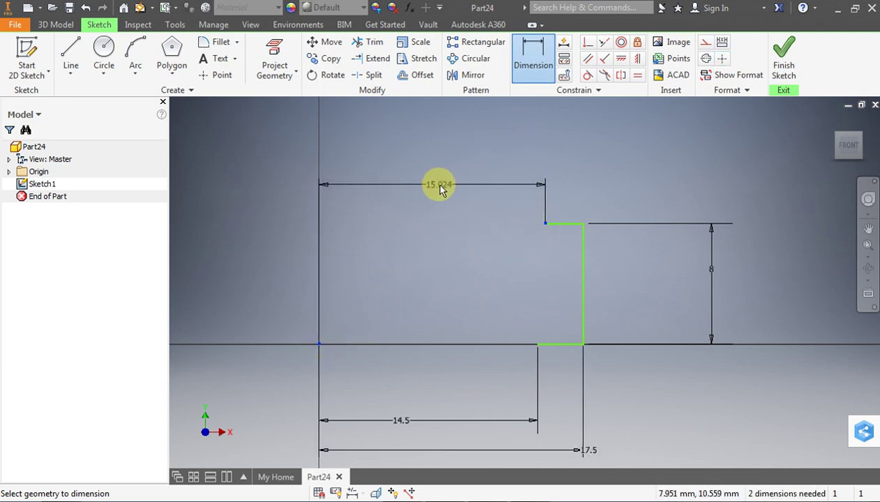
pyautogui.click(431, 187)
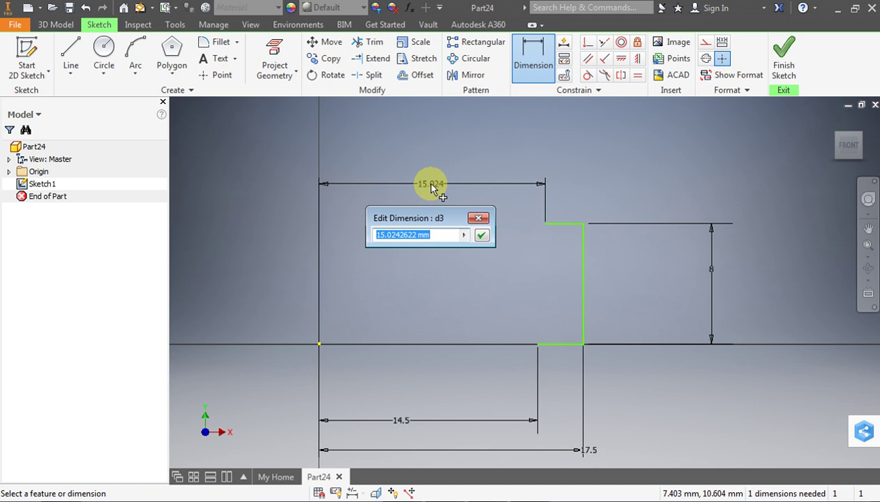
pyautogui.write('12.5')
pyautogui.press('Return')
pyautogui.press('Escape')
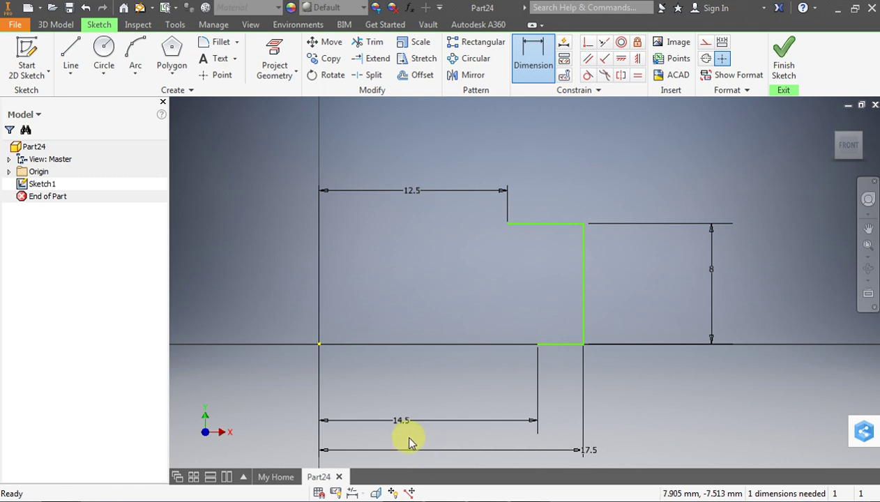
pyautogui.doubleClick(402, 422)
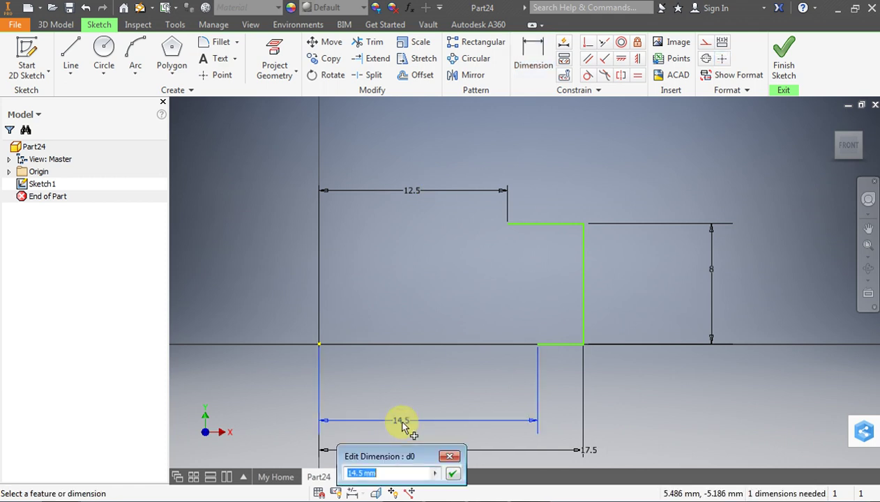
# - Change the 14.5 dimension to 14.5/2 (7.25), then draw the slanted chamfer and vertical line to the axis
pyautogui.write('14')
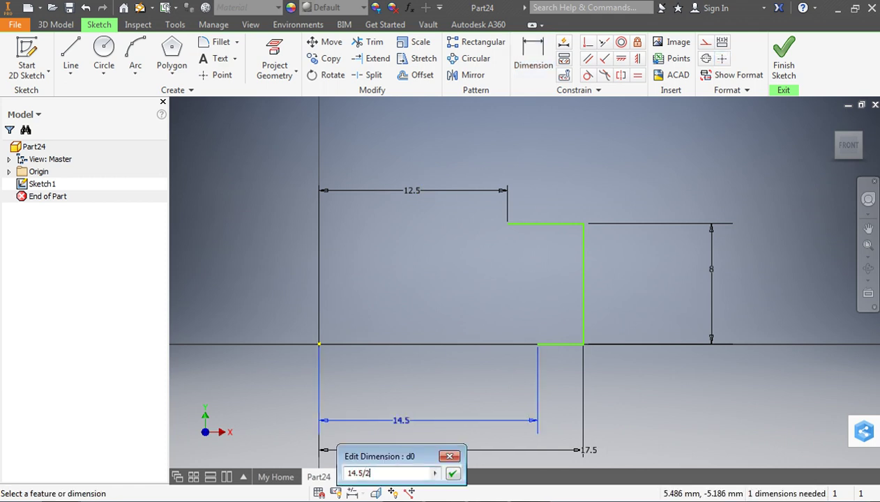
pyautogui.press('Return')
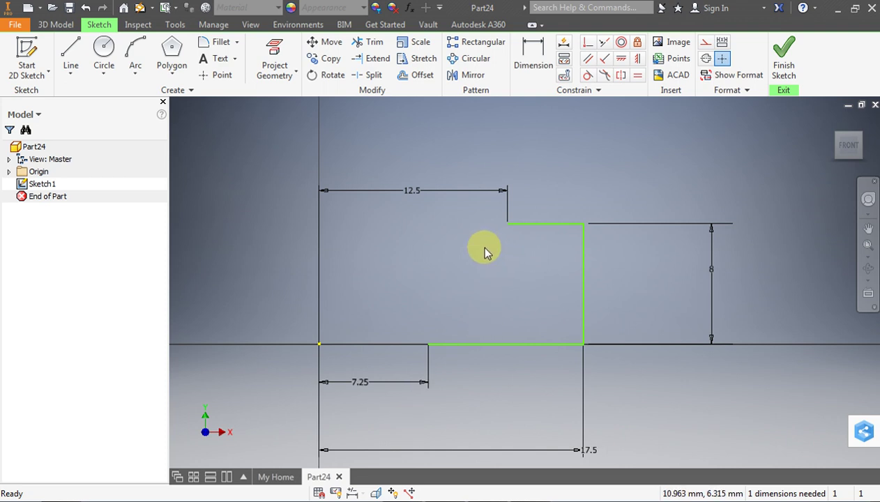
pyautogui.click(69, 47)
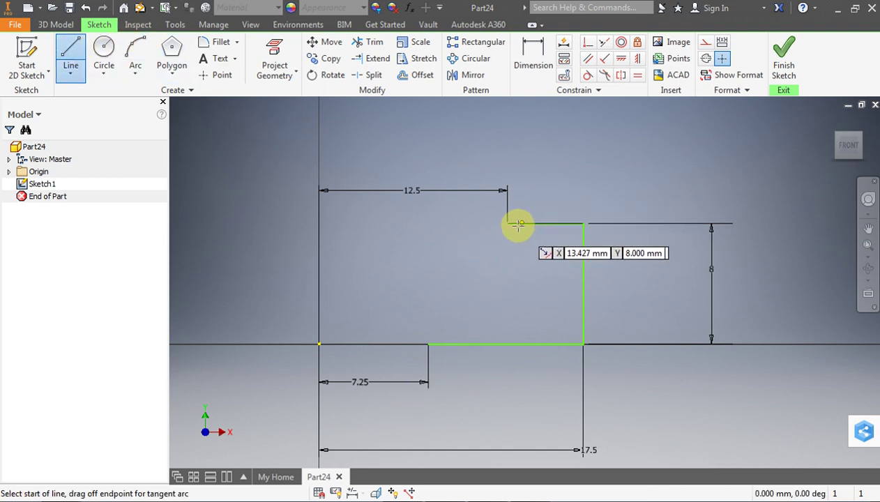
pyautogui.click(508, 223)
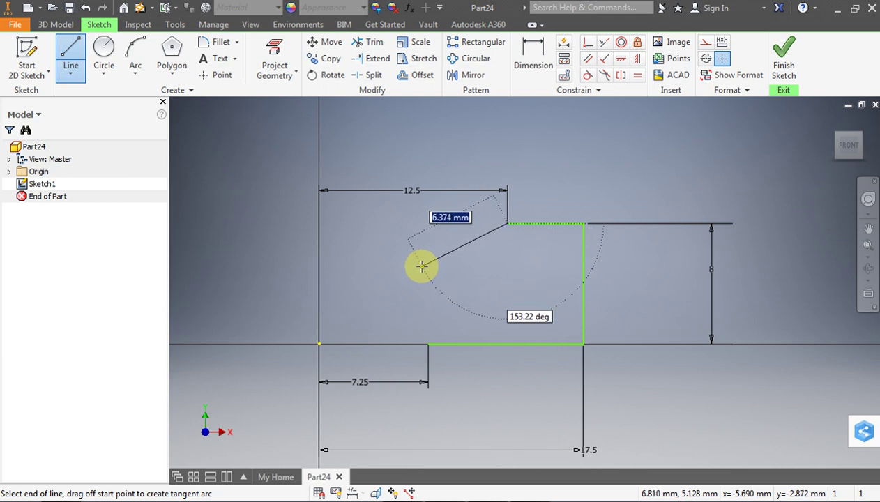
pyautogui.click(428, 266)
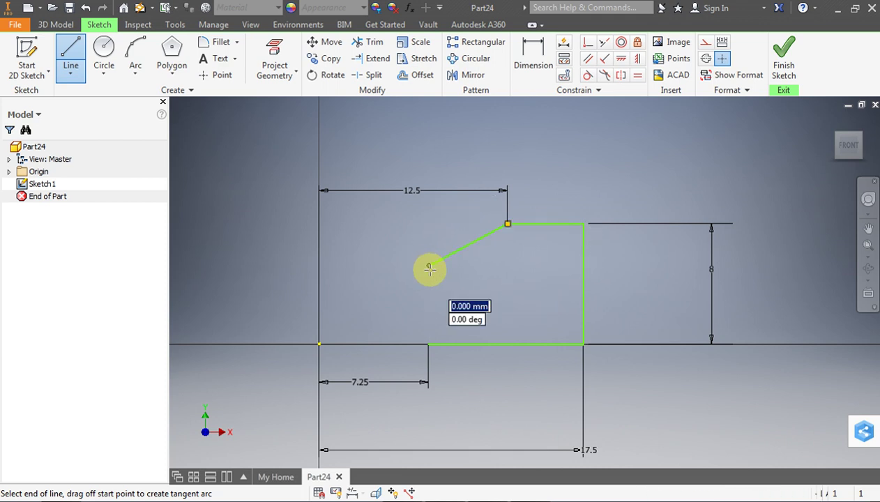
pyautogui.click(428, 343)
pyautogui.press('Escape')
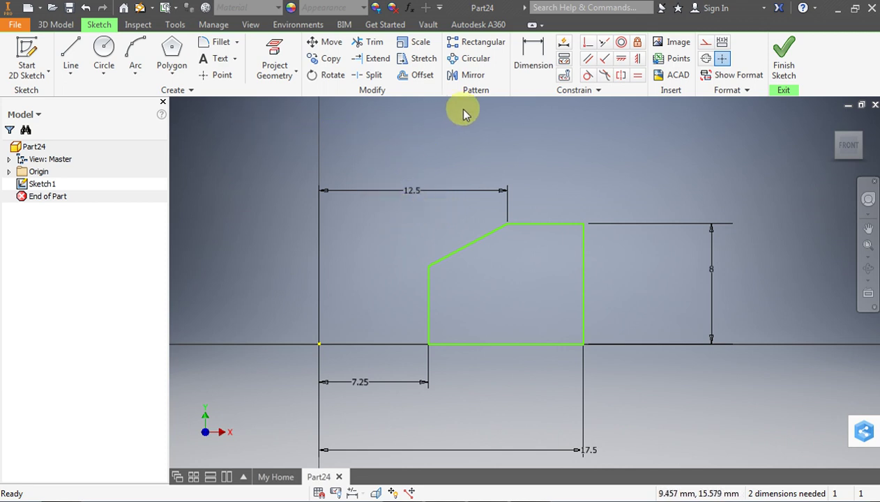
# - Dimension the chamfer angle between the slanted and vertical lines as 135°
pyautogui.click(526, 67)
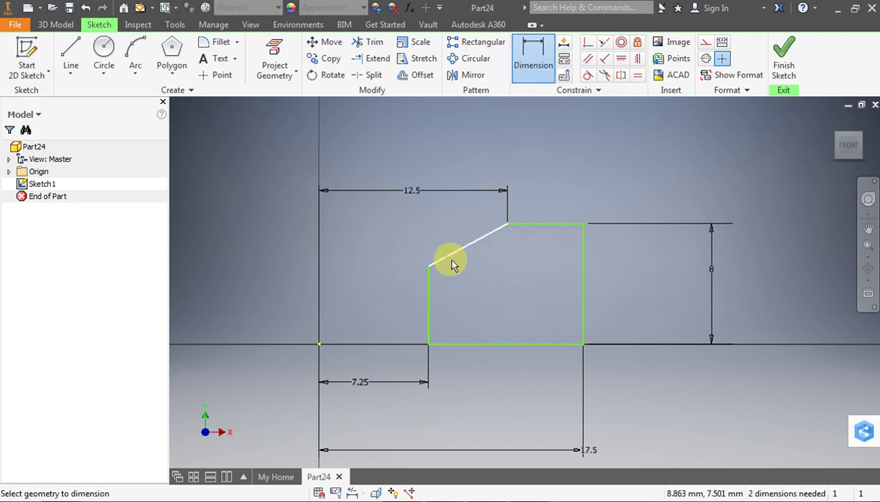
pyautogui.click(439, 260)
pyautogui.click(428, 282)
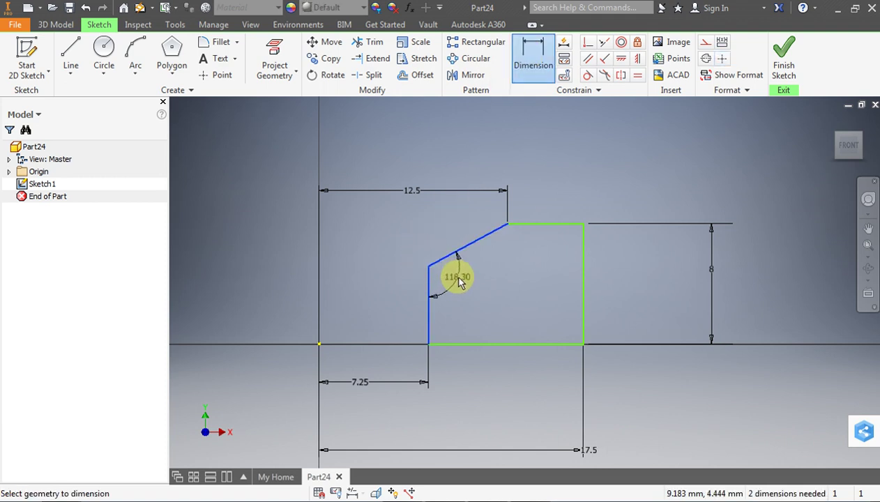
pyautogui.click(466, 274)
pyautogui.press('Escape')
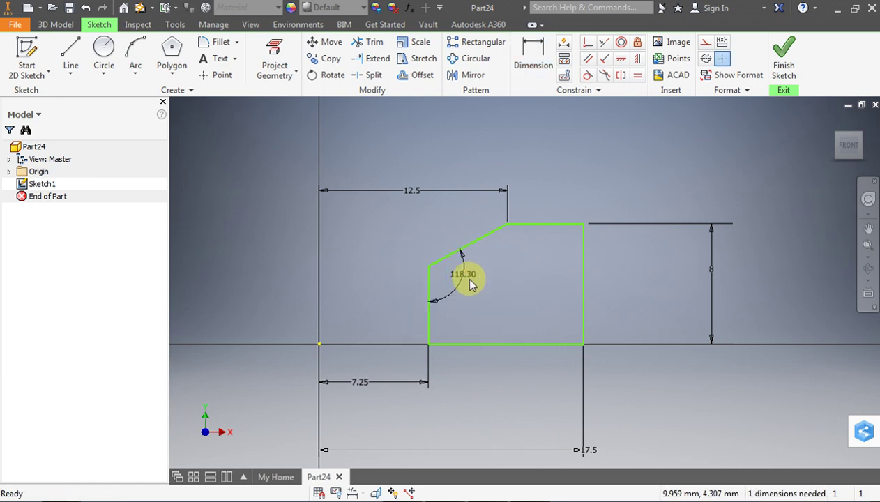
pyautogui.doubleClick(464, 275)
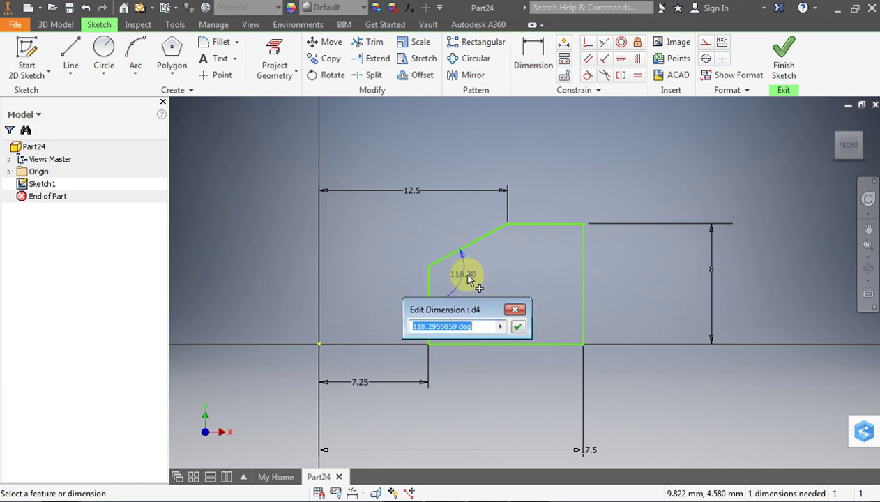
pyautogui.write('135')
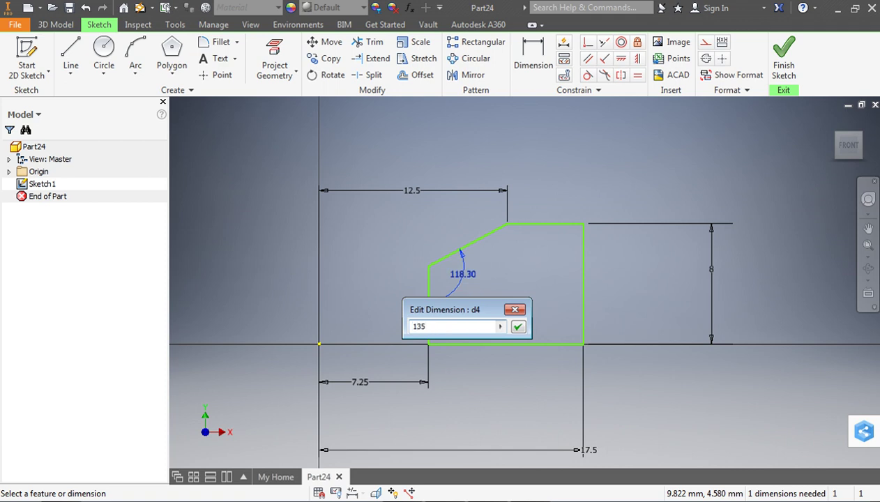
pyautogui.click(466, 276)
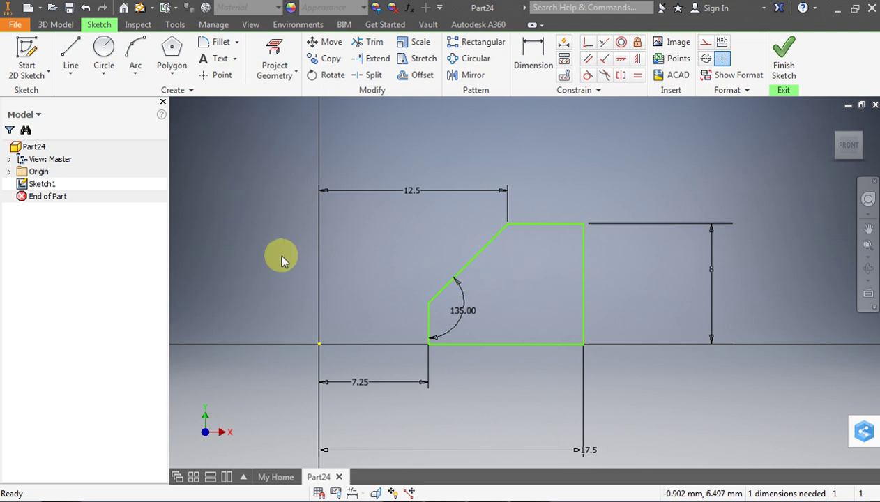
# - Add a construction line from the sketch origin and finish the sketch
pyautogui.click(707, 41)
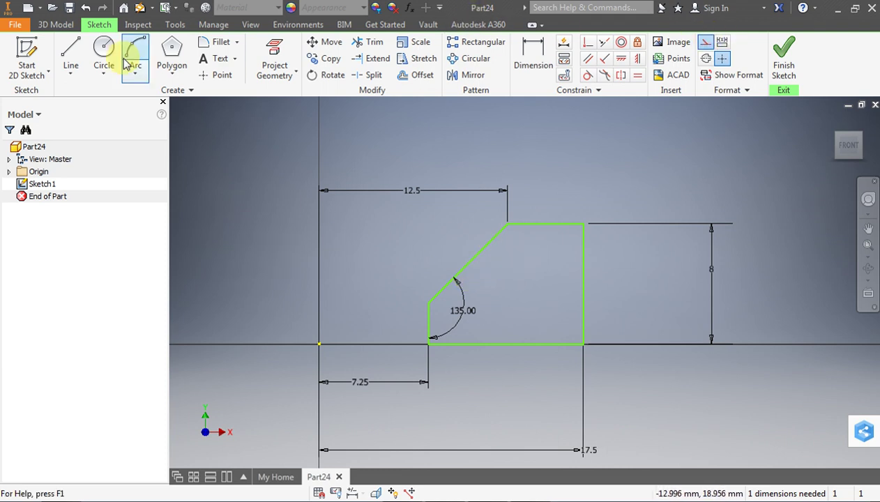
pyautogui.click(71, 52)
pyautogui.click(318, 345)
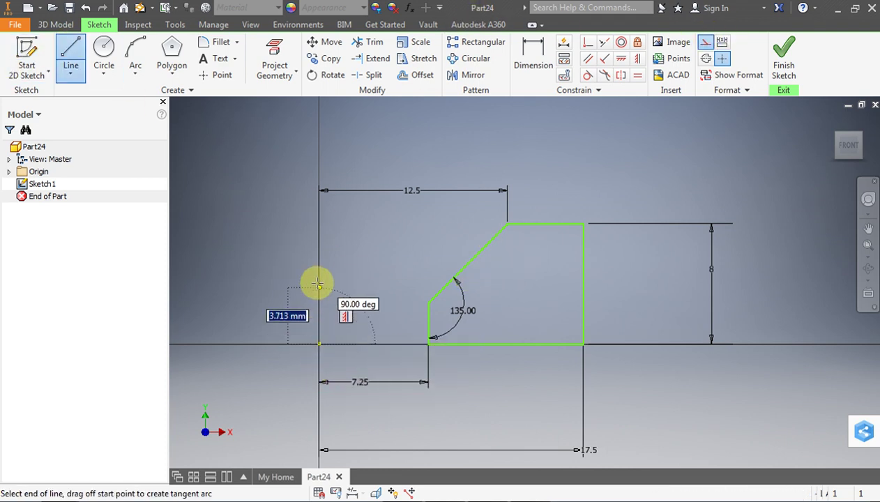
pyautogui.press('Escape')
pyautogui.press('Escape')
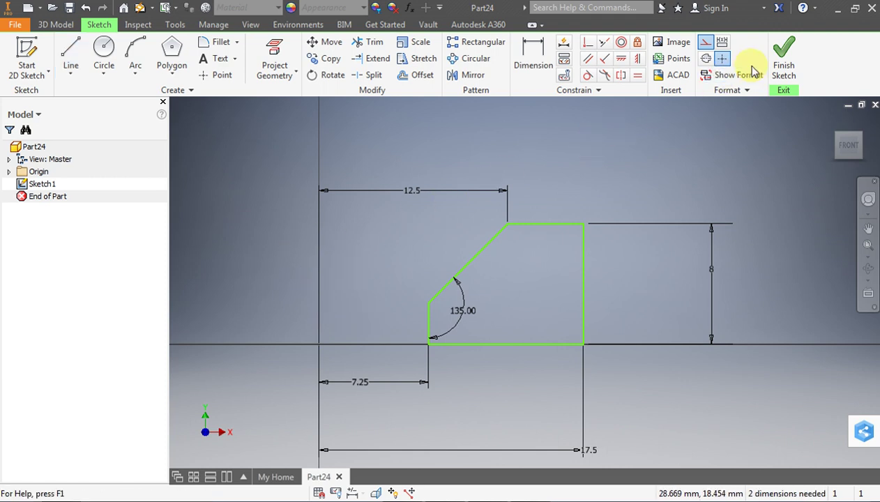
pyautogui.click(781, 56)
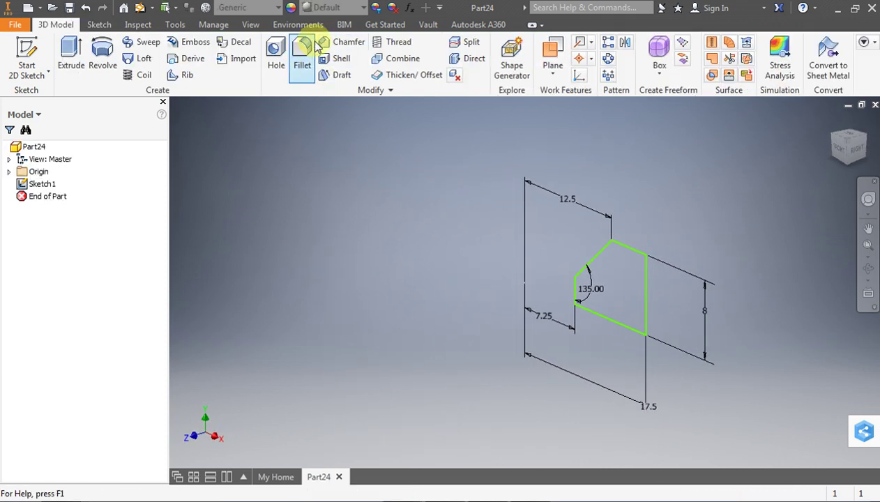
# - Revolve the profile about the left vertical line into a ring
pyautogui.click(105, 57)
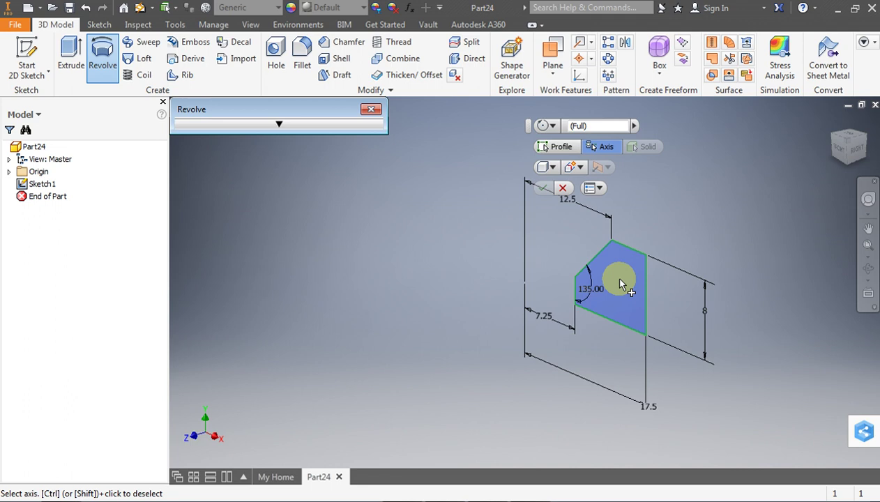
pyautogui.click(527, 274)
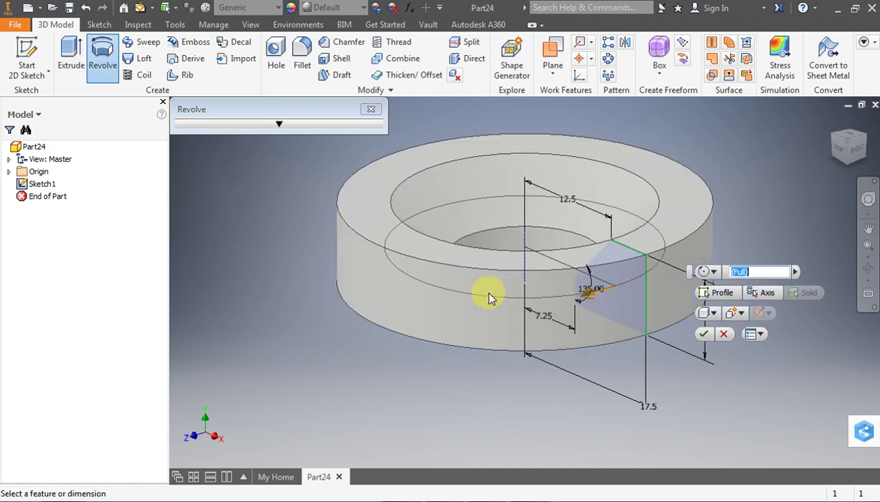
pyautogui.click(704, 334)
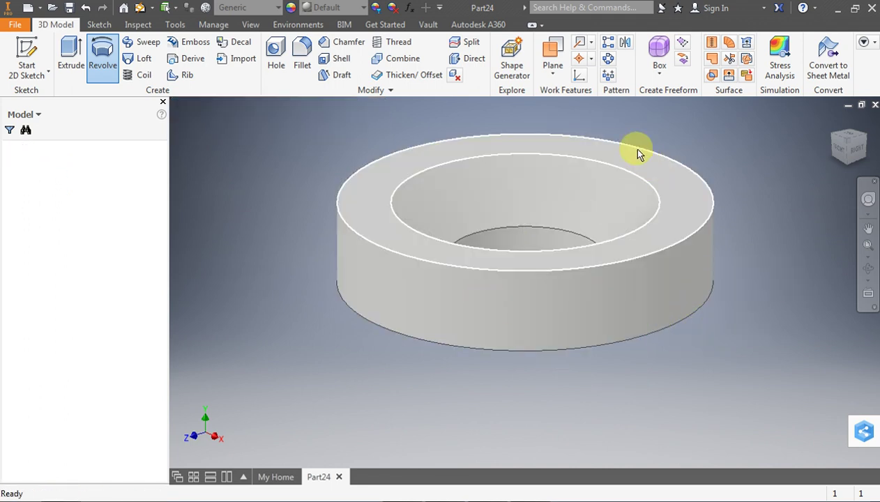
# - Round the ring's outer top edge with a radius-8 fillet
pyautogui.click(304, 45)
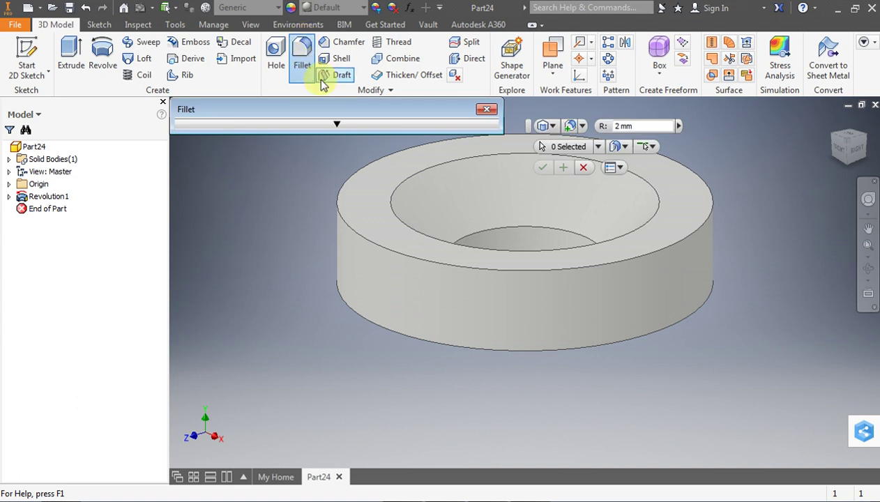
pyautogui.click(693, 225)
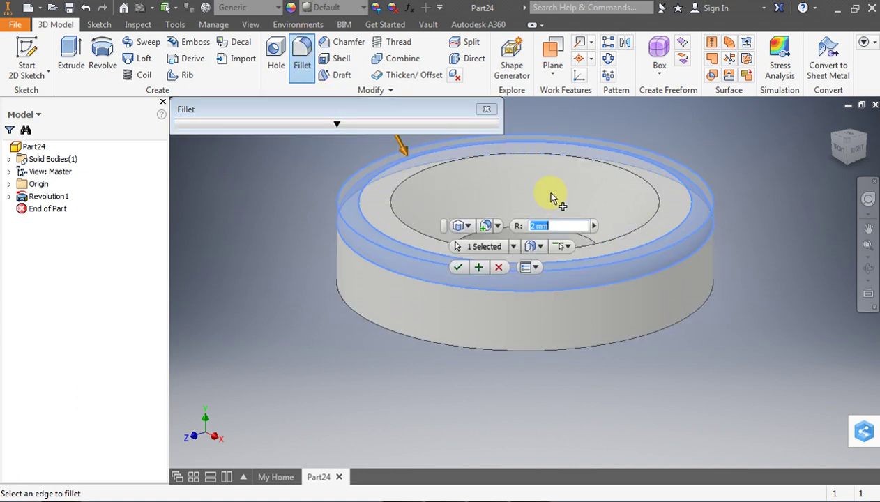
pyautogui.write('8')
pyautogui.press('Return')
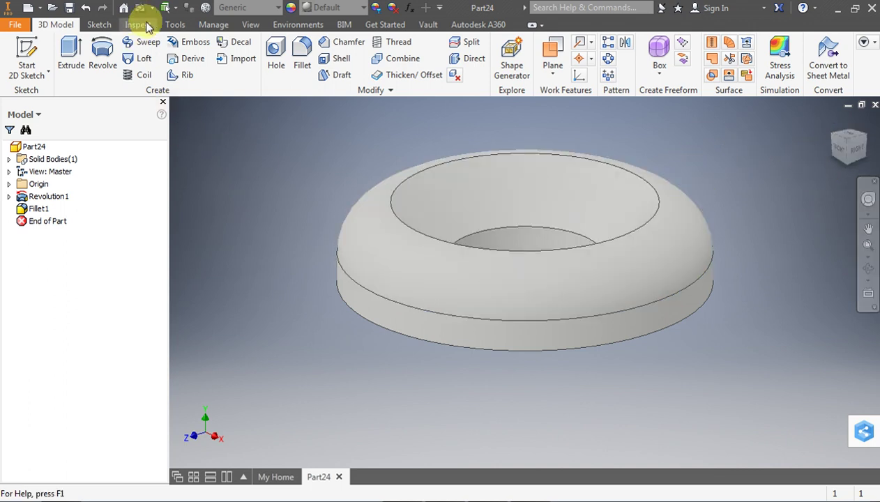
# - Apply the Copper, Cast material to the ring
pyautogui.click(171, 28)
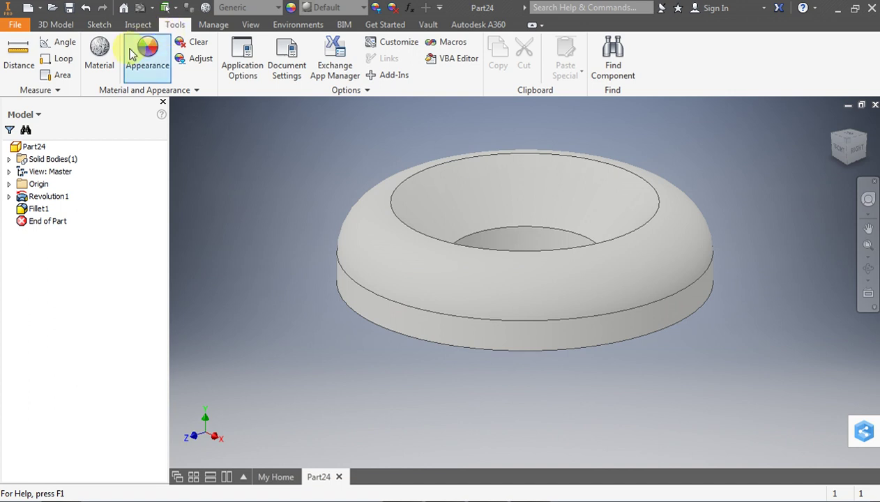
pyautogui.click(99, 53)
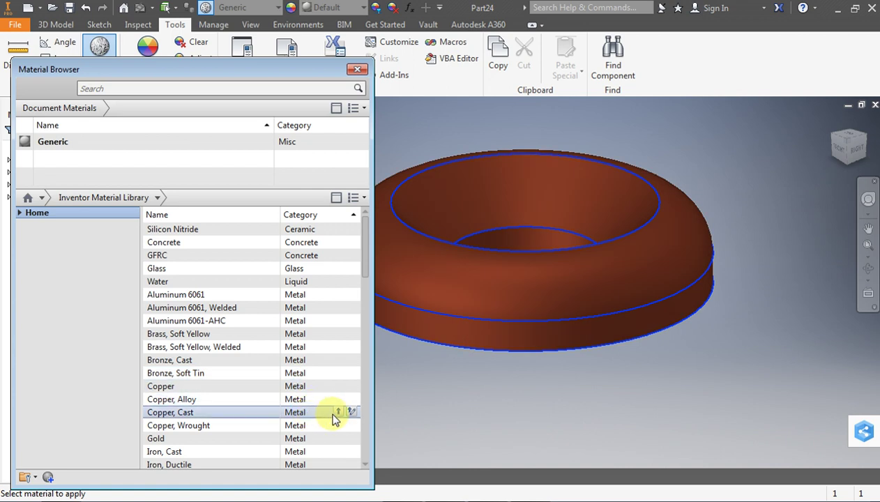
pyautogui.click(337, 413)
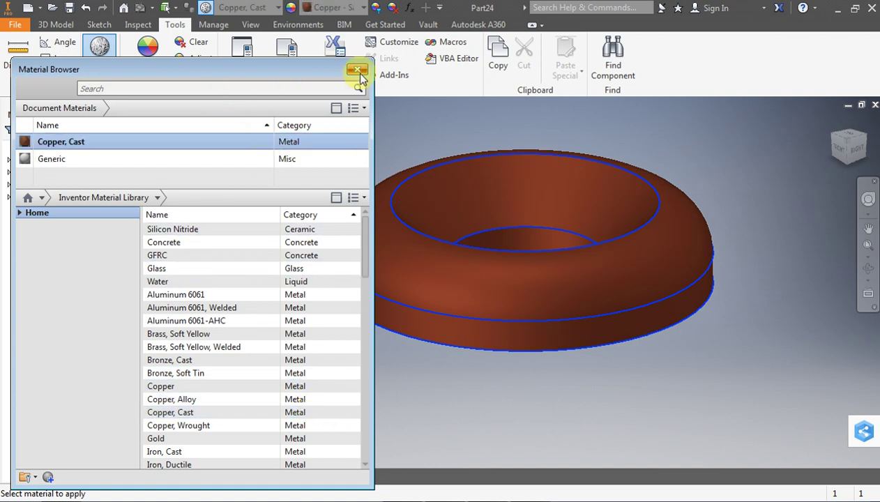
pyautogui.click(357, 69)
# - Save the part as Washer Sp in the Screw Jack folder and close it
pyautogui.click(69, 9)
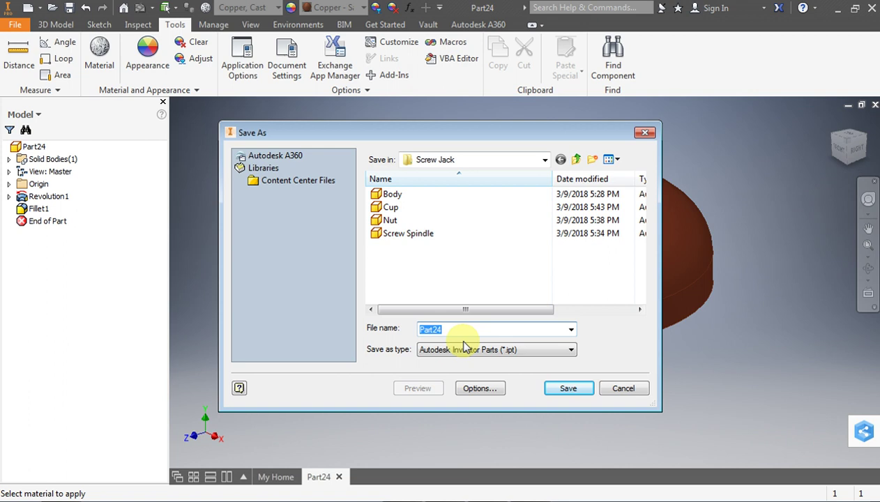
pyautogui.write('Washer Sp')
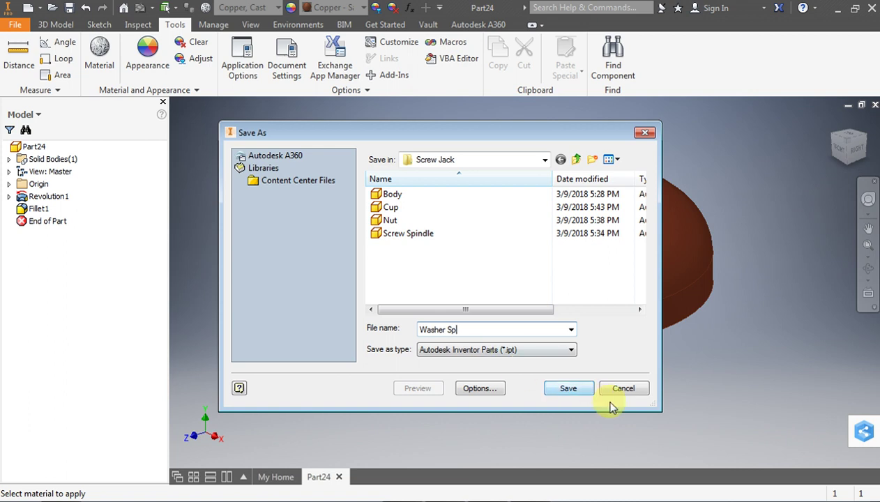
pyautogui.click(583, 389)
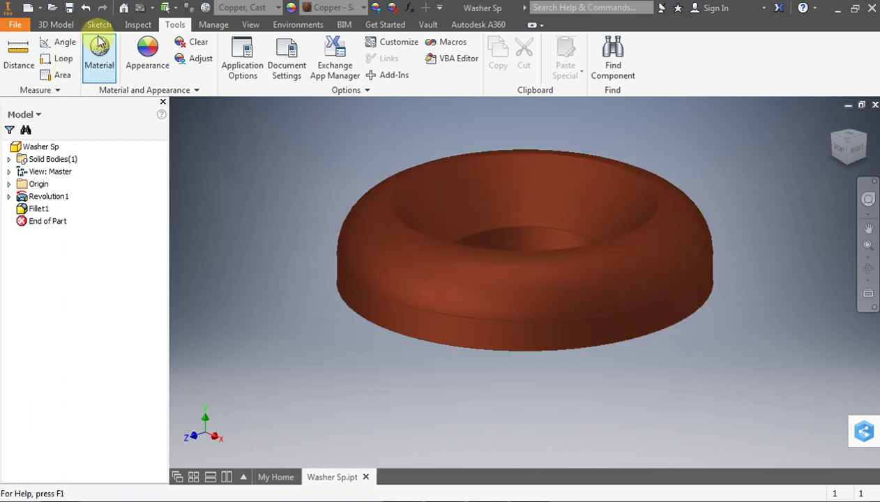
pyautogui.click(870, 104)
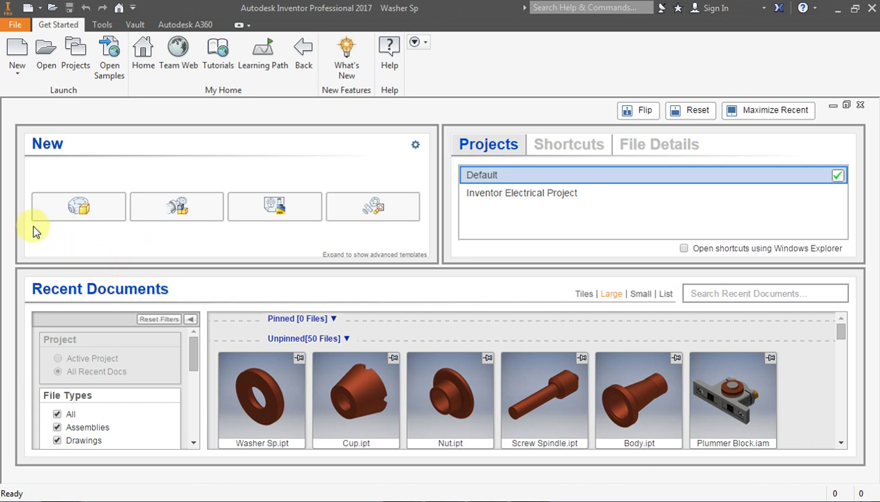
# - Create a new part, Part25, with a sketch on the XY plane
pyautogui.click(58, 217)
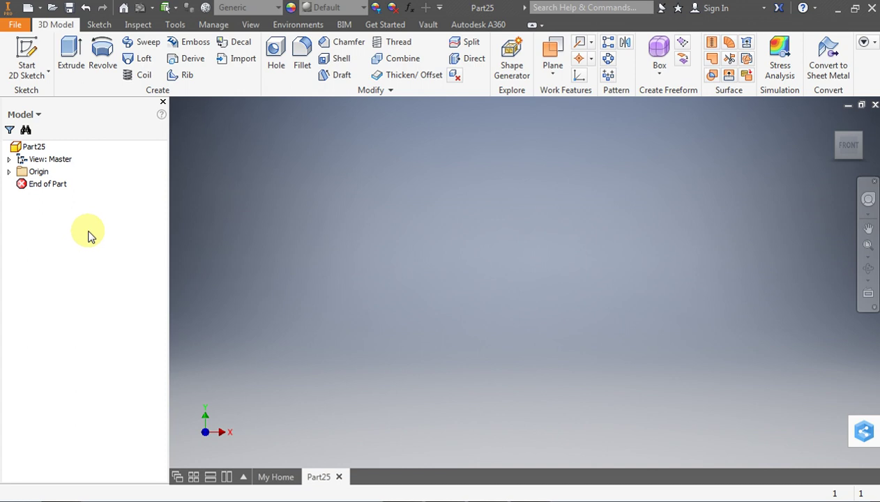
pyautogui.click(28, 50)
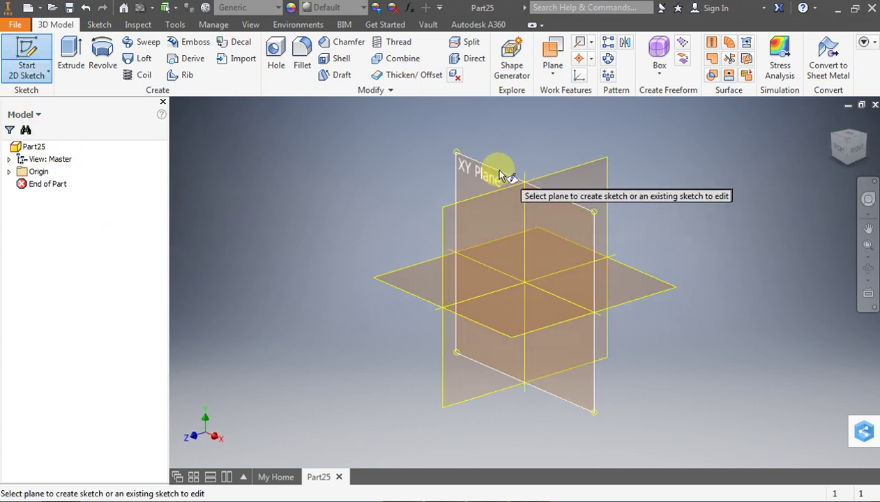
pyautogui.click(499, 176)
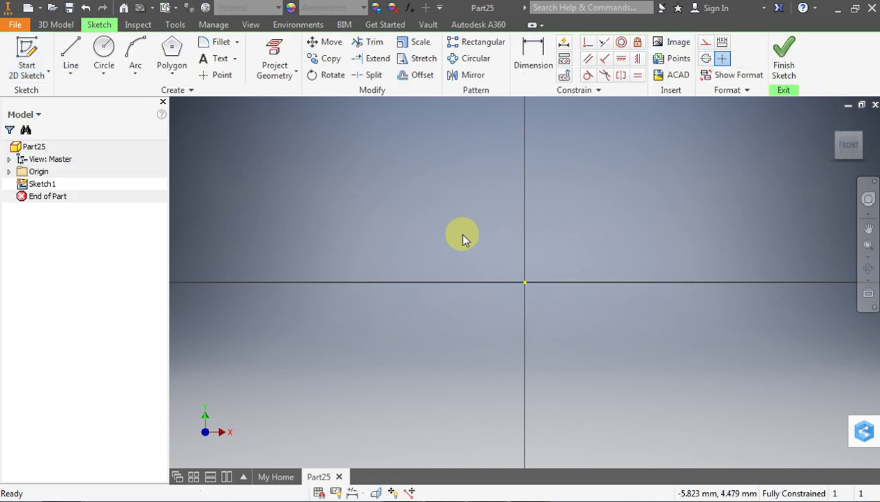
# - Draw a closed line profile from the origin with a slanted top-right corner
pyautogui.click(71, 55)
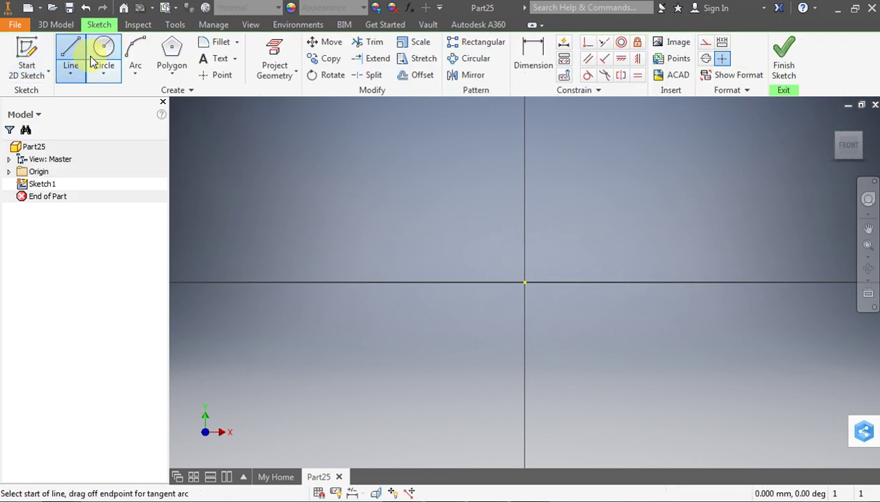
pyautogui.click(525, 282)
pyautogui.click(560, 283)
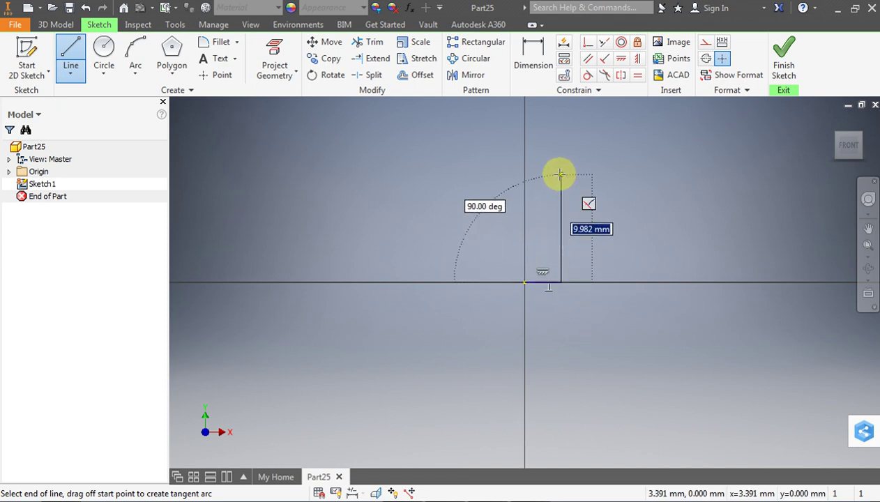
pyautogui.click(561, 172)
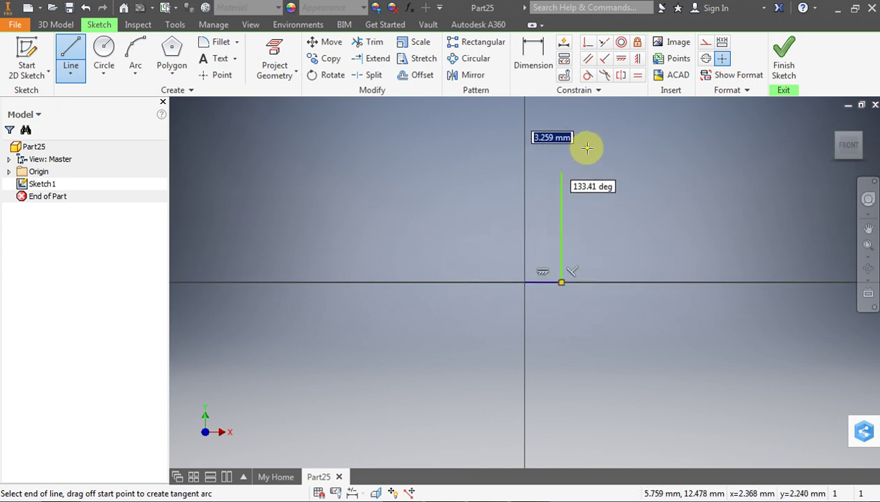
pyautogui.click(525, 149)
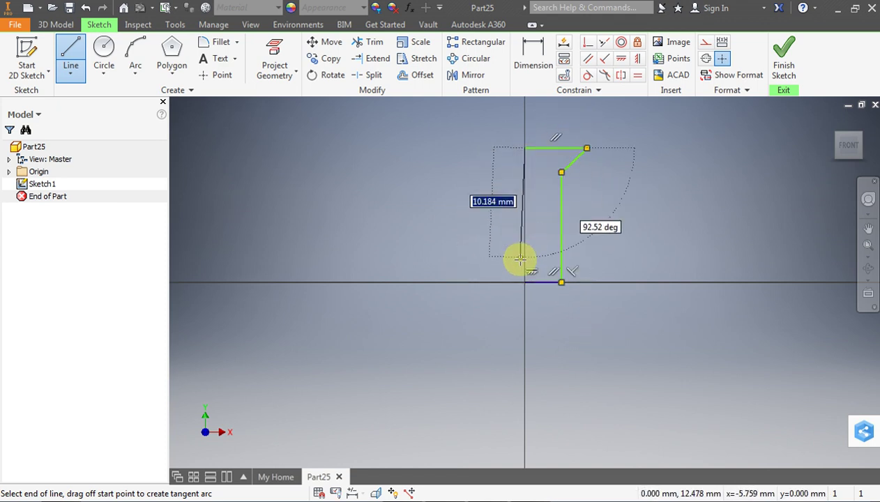
pyautogui.click(525, 282)
pyautogui.press('Escape')
pyautogui.scroll(-2, 391, 264)
pyautogui.scroll(-2, 439, 233)
pyautogui.scroll(3, 438, 230)
pyautogui.scroll(2, 437, 225)
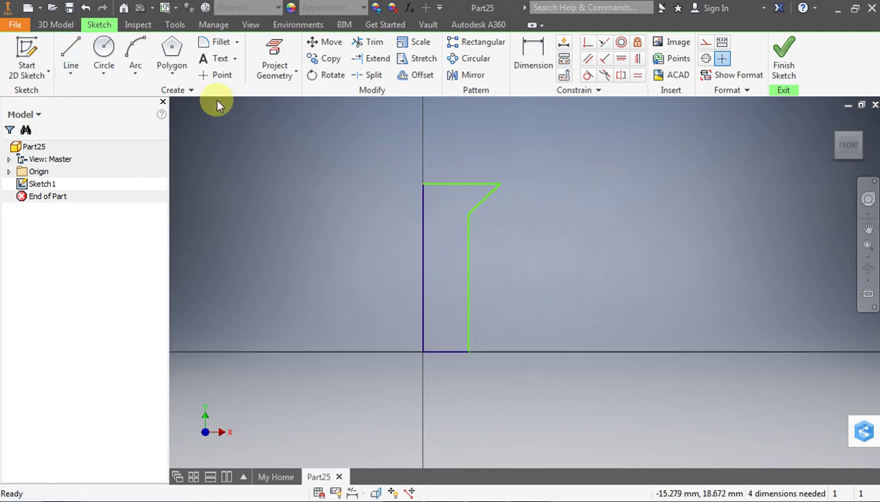
pyautogui.click(533, 60)
# - Dimension the left vertical line of the profile to a height of 30
pyautogui.click(423, 239)
pyautogui.click(372, 248)
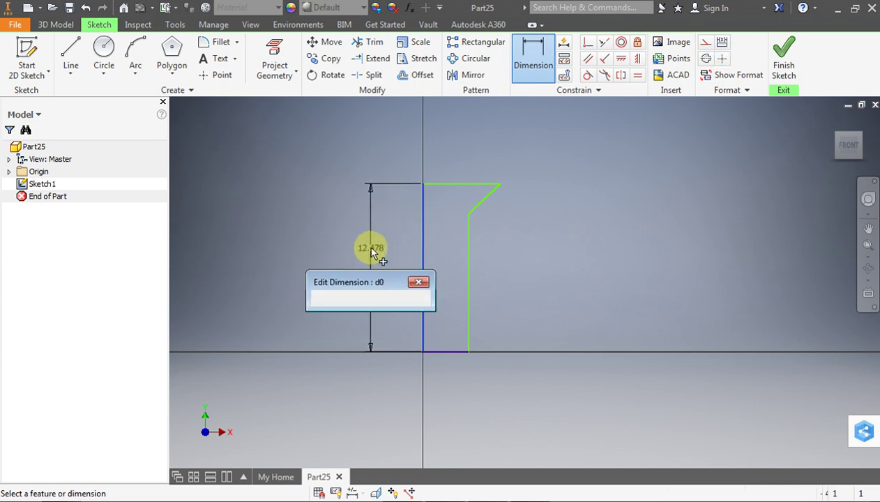
pyautogui.write('30')
pyautogui.press('Return')
pyautogui.scroll(-3, 450, 328)
pyautogui.scroll(1, 453, 331)
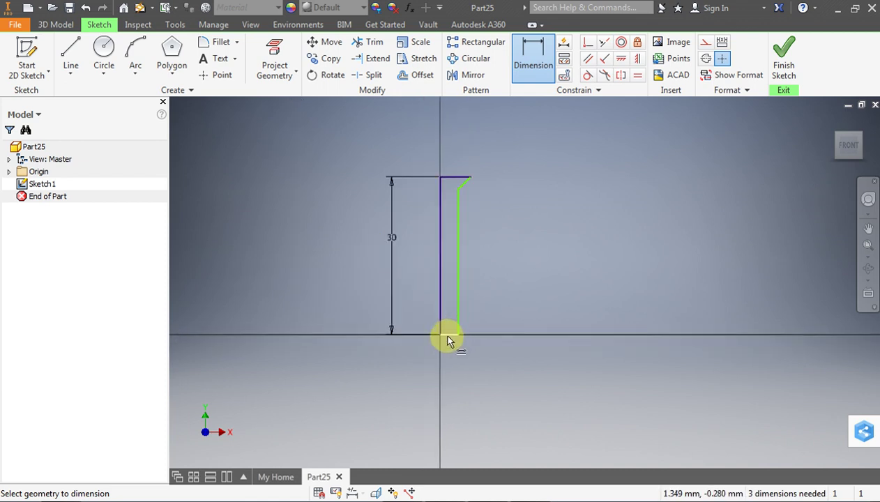
pyautogui.scroll(-3, 458, 183)
# - Dimension the angle between the diagonal and vertical lines to 135 degrees
pyautogui.click(458, 185)
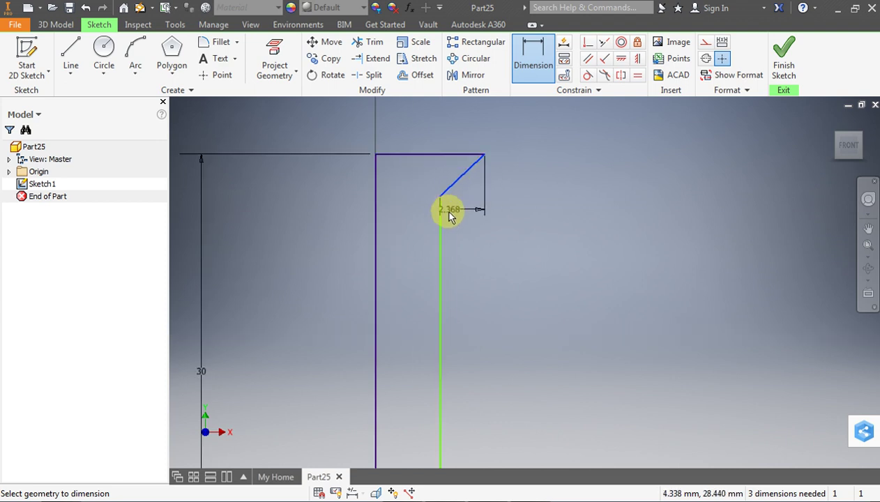
pyautogui.click(441, 227)
pyautogui.click(459, 218)
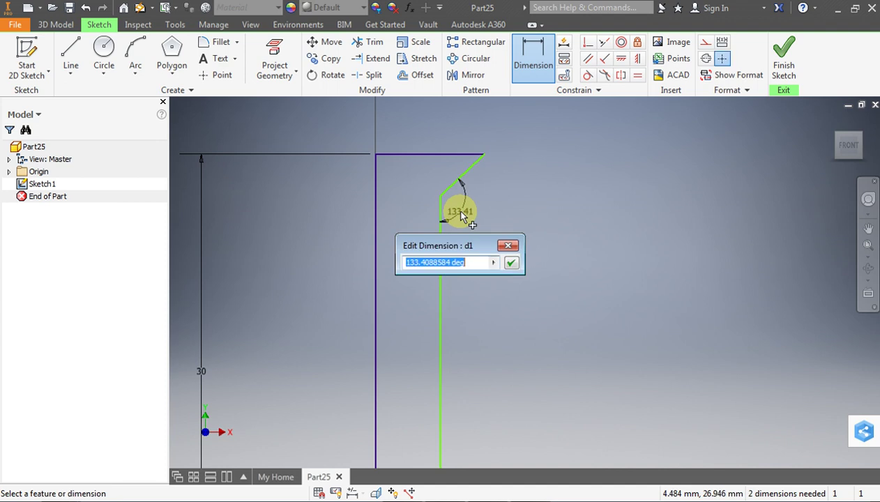
pyautogui.write('1')
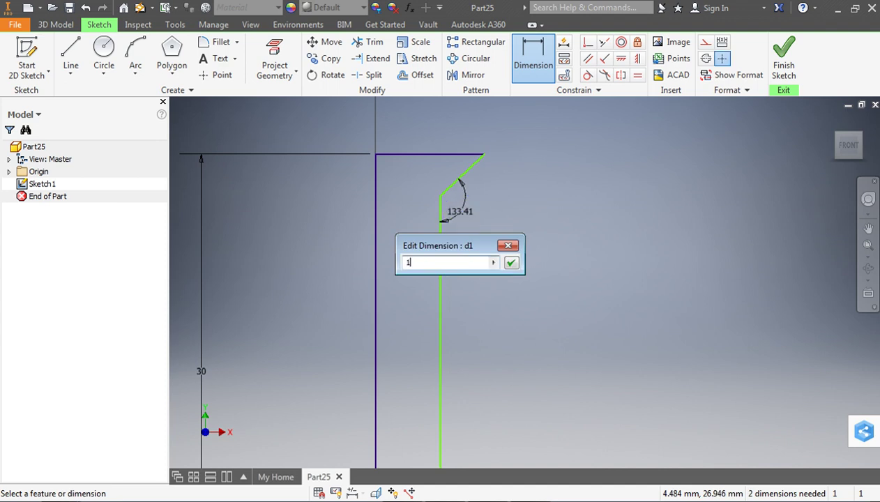
pyautogui.write('35')
pyautogui.press('Return')
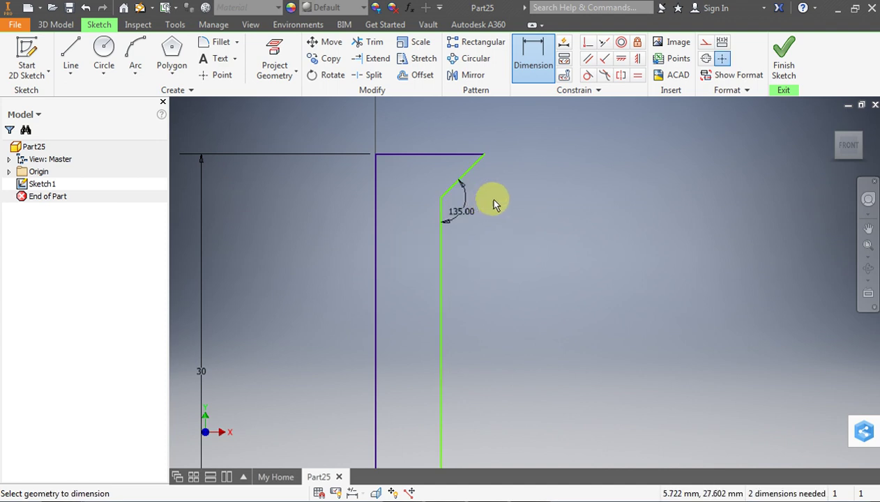
pyautogui.scroll(-3, 512, 184)
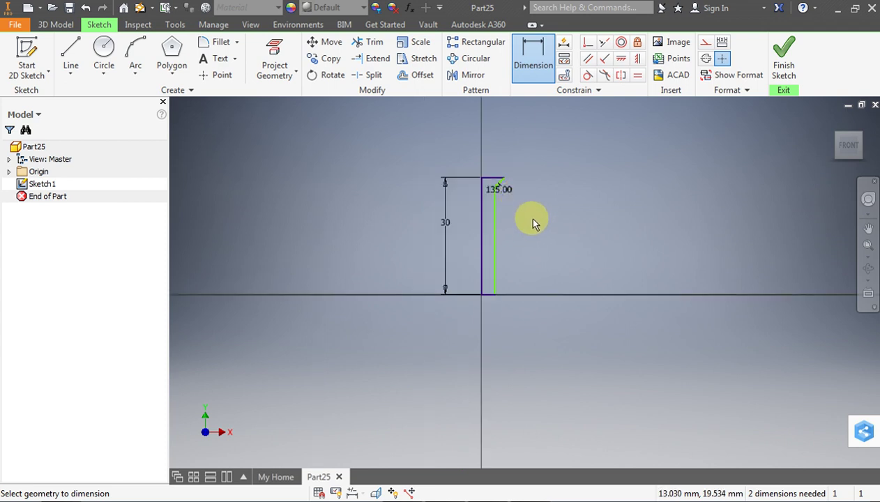
pyautogui.scroll(-3, 532, 220)
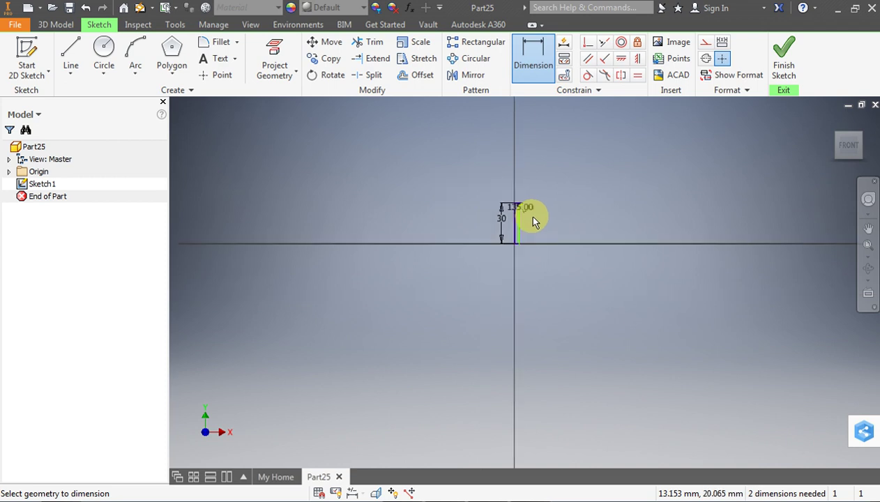
pyautogui.scroll(2, 507, 248)
pyautogui.scroll(2, 519, 239)
# - Dimension the short bottom line of the profile to a width of 6
pyautogui.click(509, 240)
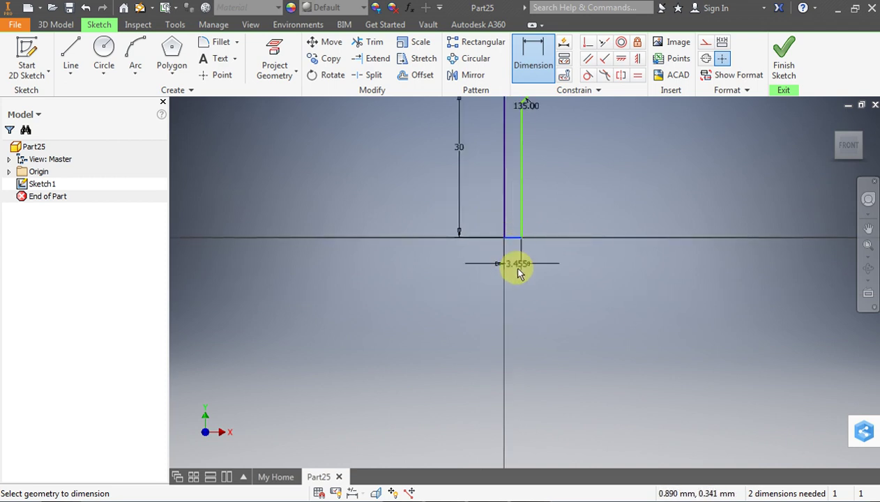
pyautogui.click(516, 278)
pyautogui.write('6')
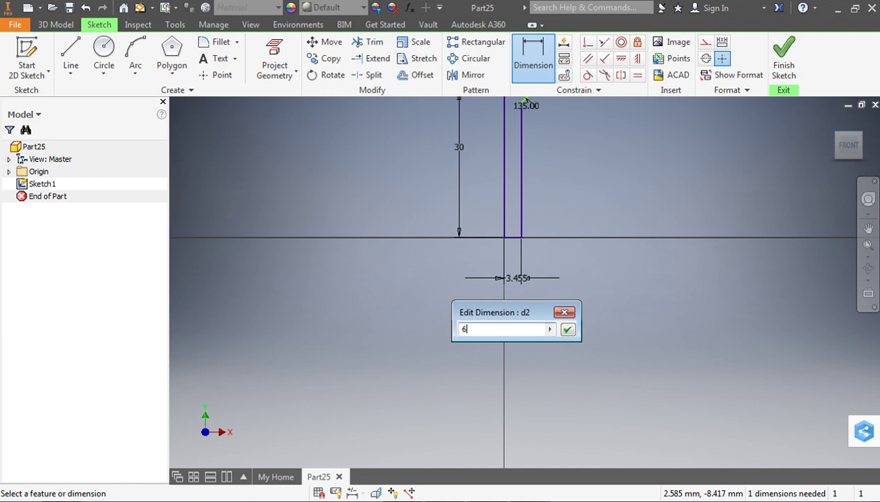
pyautogui.press('Return')
pyautogui.scroll(-3, 530, 286)
pyautogui.scroll(3, 564, 173)
pyautogui.scroll(-2, 534, 275)
pyautogui.scroll(2, 532, 281)
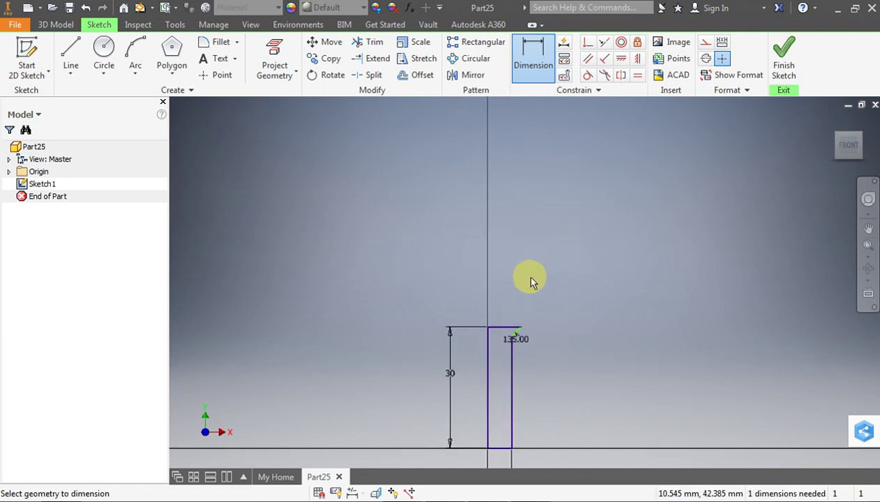
pyautogui.scroll(2, 533, 302)
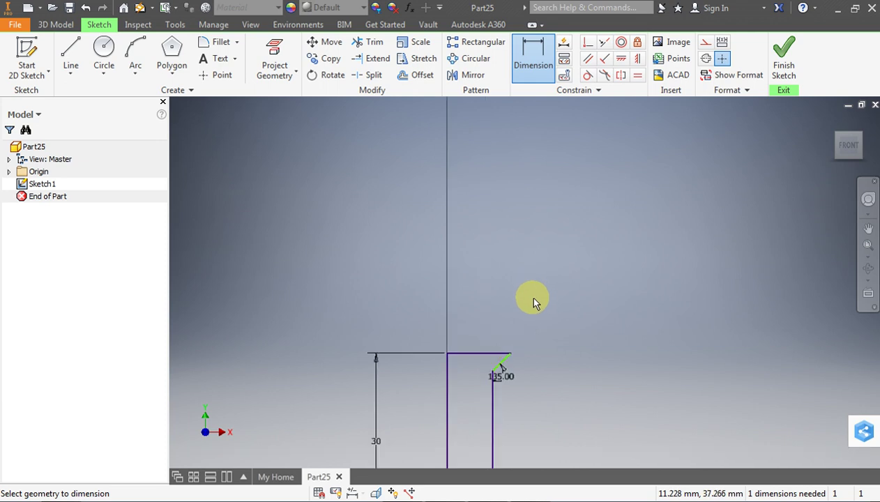
pyautogui.scroll(2, 515, 372)
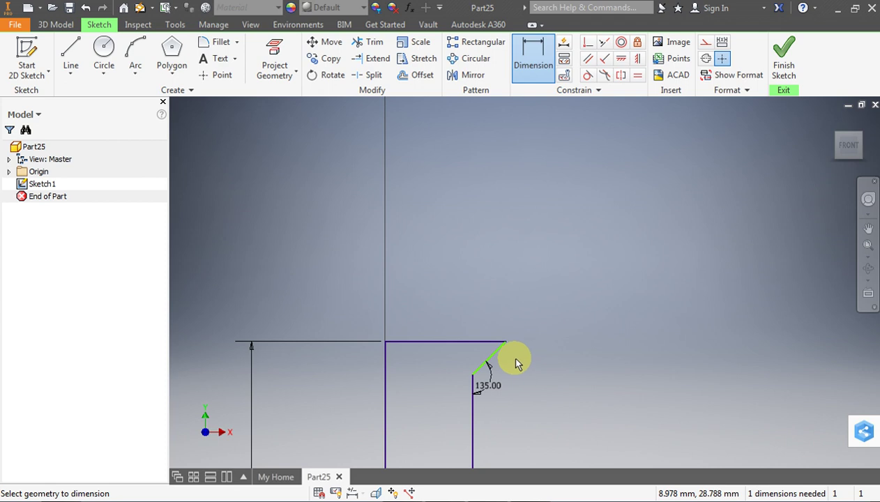
# - Set the top edge width to 12 and place the 135° flare angle dimension
pyautogui.click(463, 341)
pyautogui.click(459, 302)
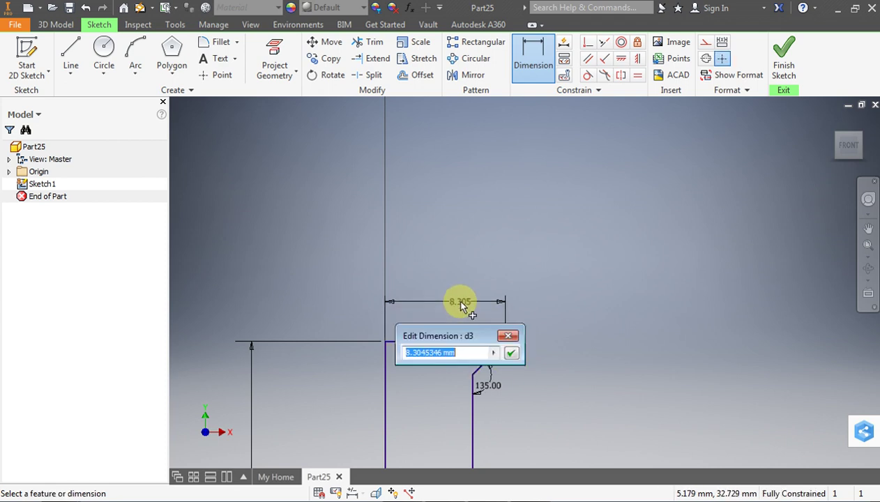
pyautogui.write('12')
pyautogui.press('Return')
pyautogui.scroll(-5, 488, 307)
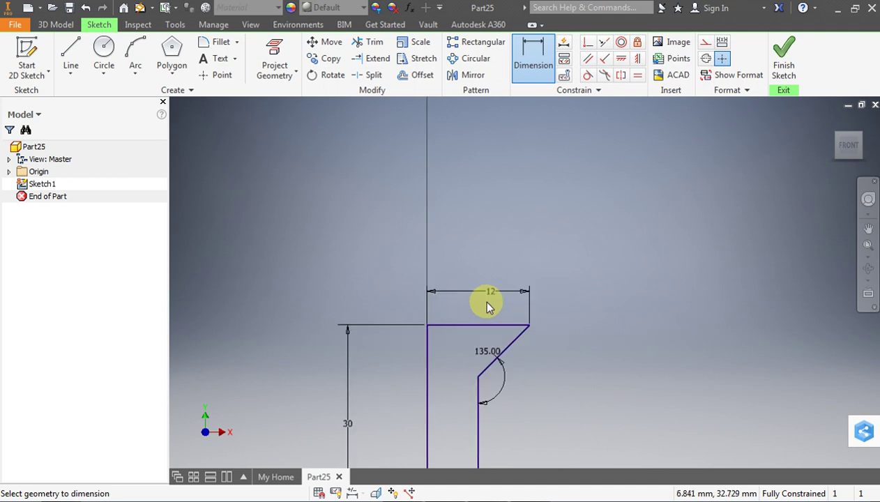
pyautogui.scroll(4, 491, 313)
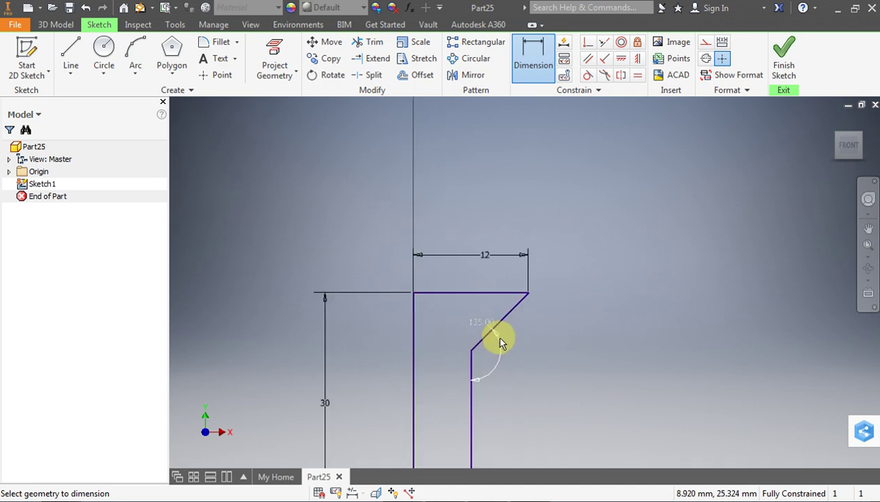
pyautogui.click(503, 339)
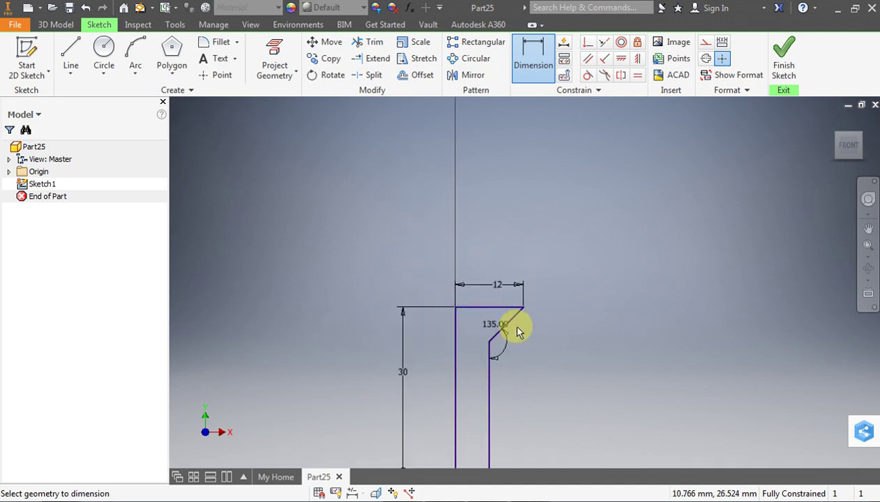
# - Finish the sketch and revolve the profile about its left edge into a solid
pyautogui.click(776, 59)
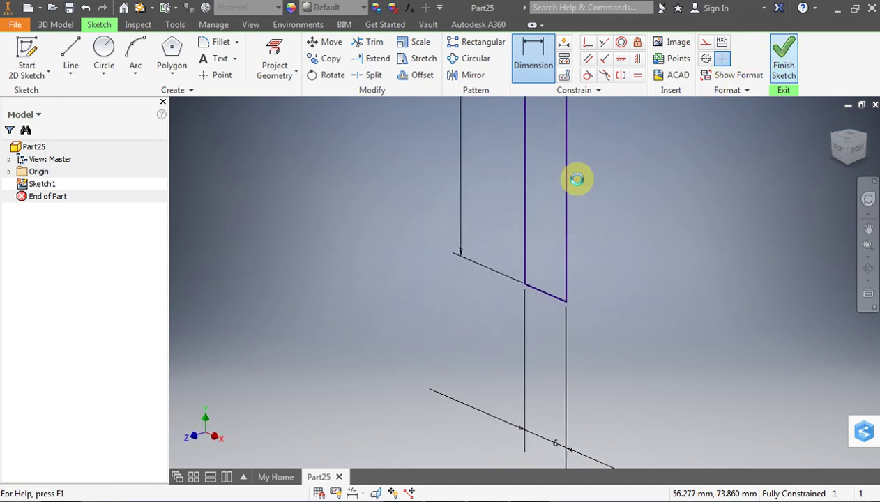
pyautogui.click(102, 59)
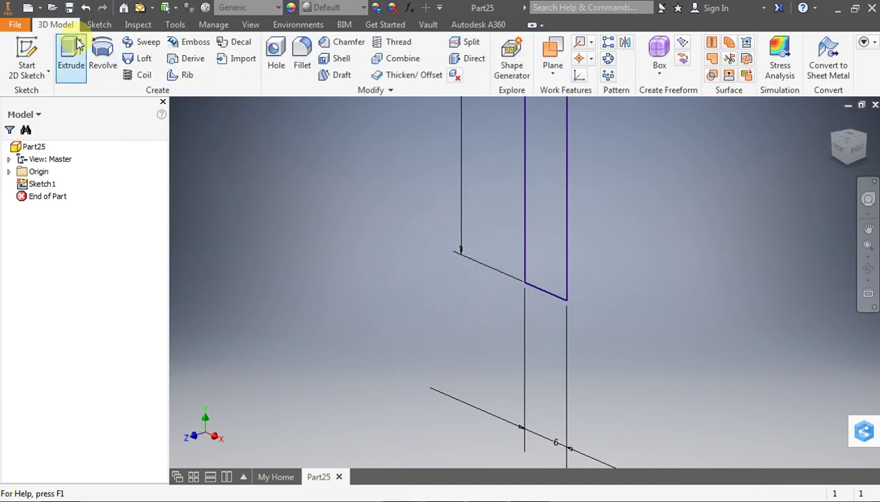
pyautogui.click(522, 201)
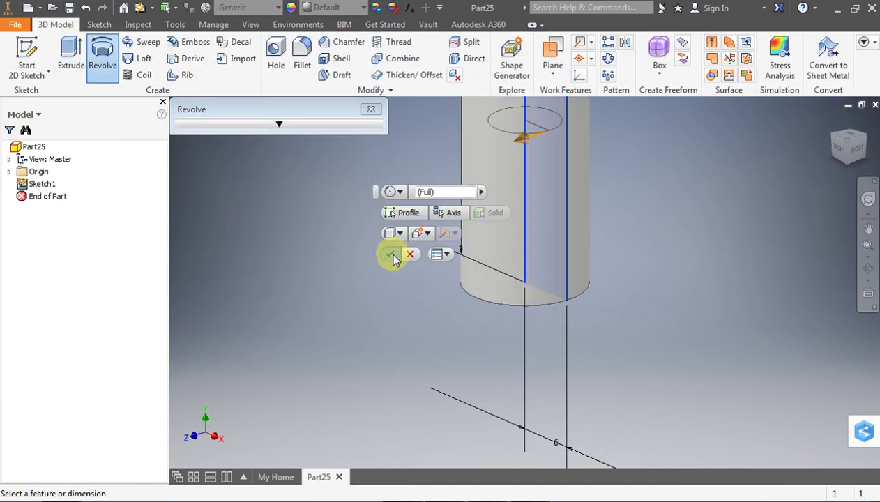
pyautogui.click(390, 253)
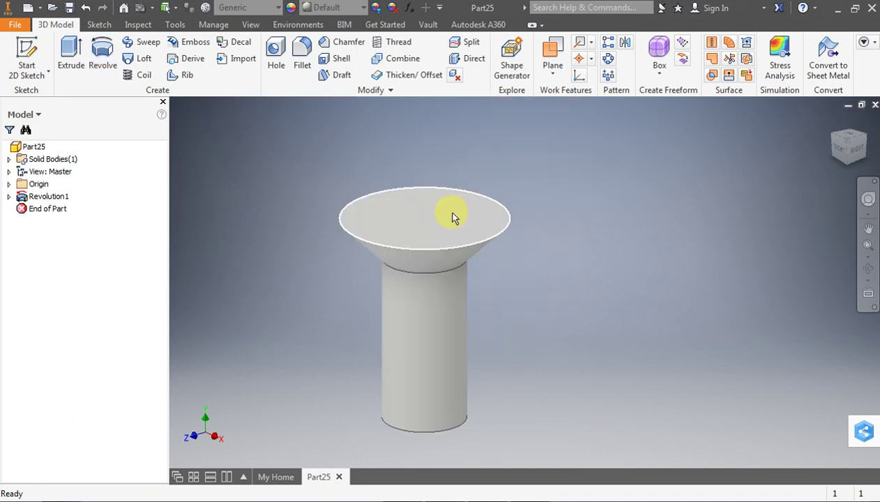
pyautogui.click(456, 214)
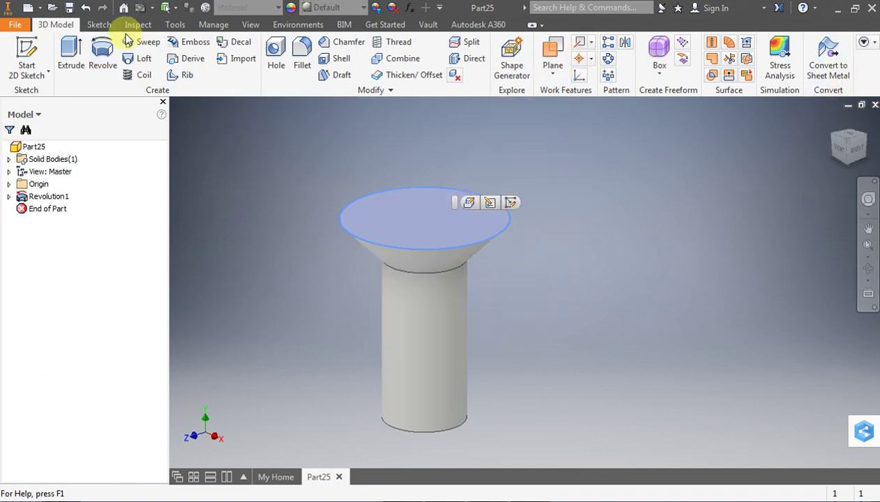
# - On the head's top face, sketch a 2 mm wide centre-point rectangle at the circle centre
pyautogui.click(28, 50)
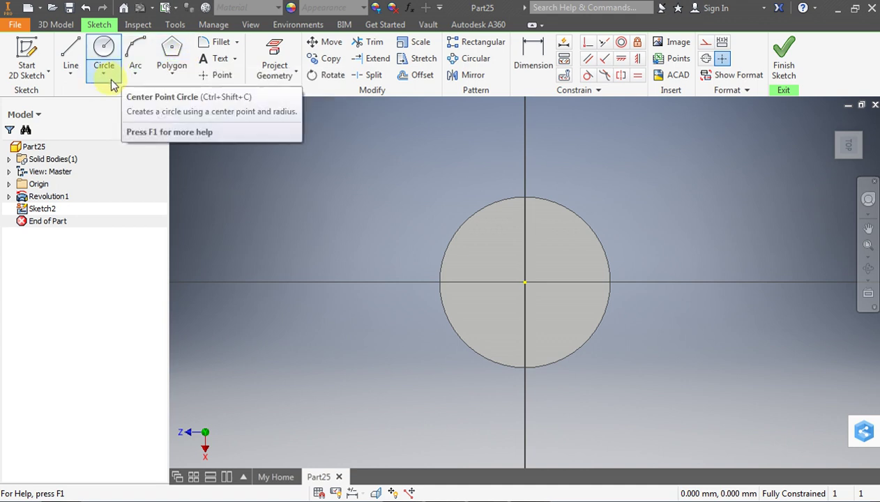
pyautogui.click(167, 74)
pyautogui.click(163, 152)
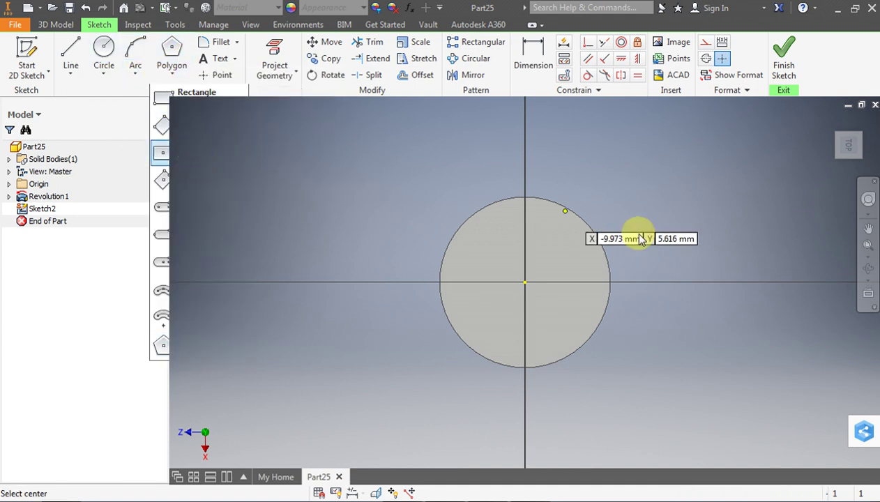
pyautogui.click(524, 282)
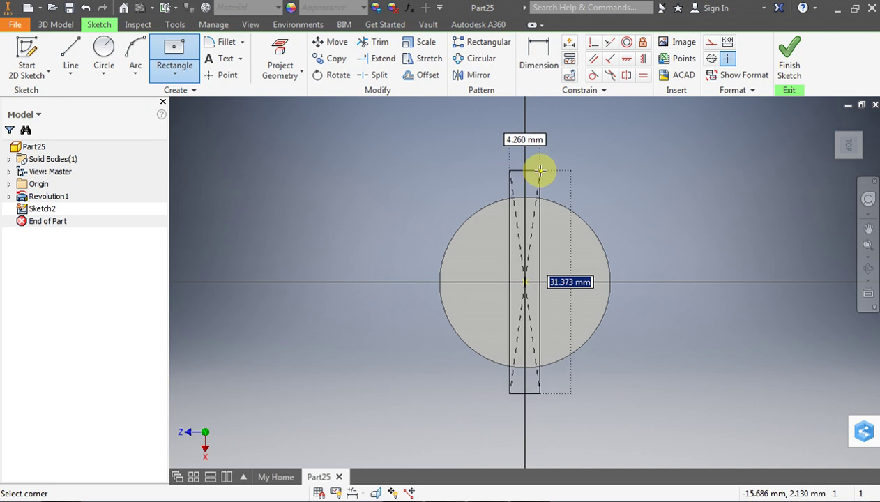
pyautogui.press('Tab')
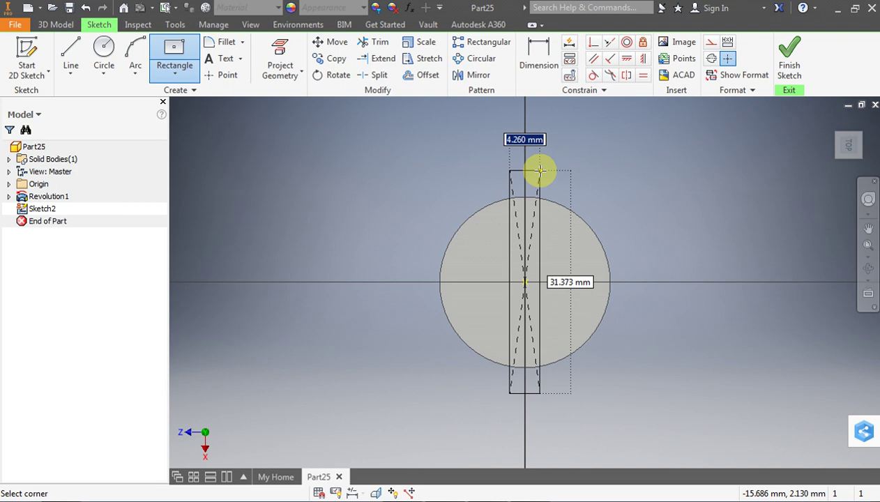
pyautogui.write('2')
pyautogui.press('Return')
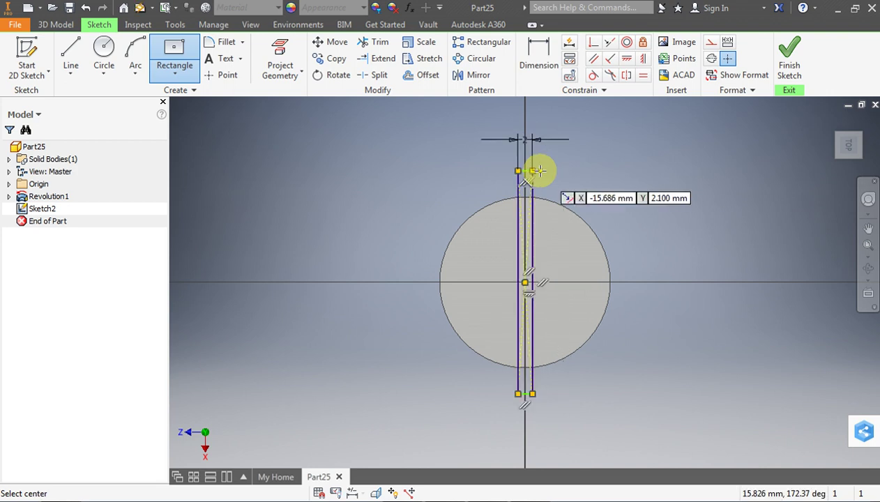
pyautogui.click(788, 59)
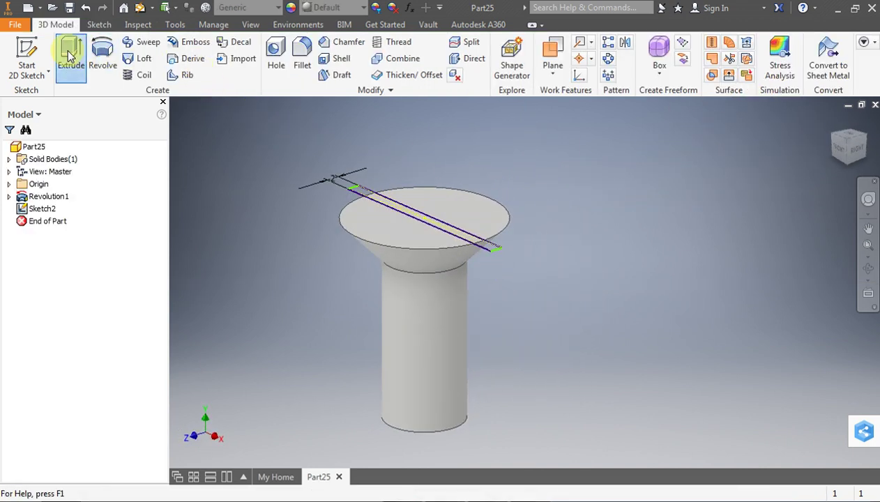
# - Extrude-cut the rectangle 2 deep to form a slot across the head
pyautogui.click(71, 56)
pyautogui.click(478, 167)
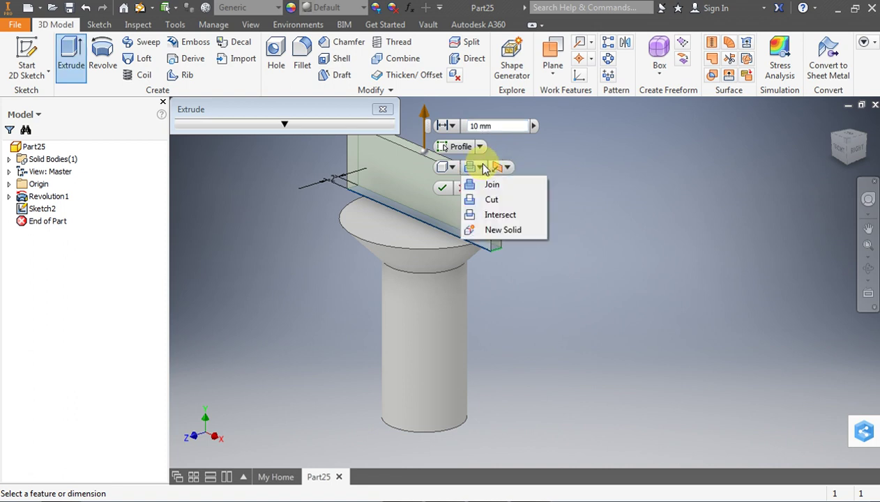
pyautogui.click(486, 200)
pyautogui.click(500, 128)
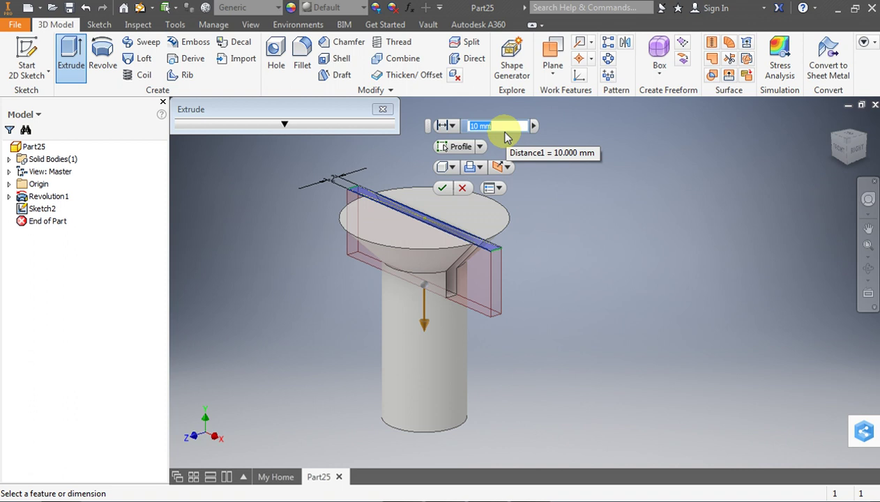
pyautogui.write('2')
pyautogui.press('Return')
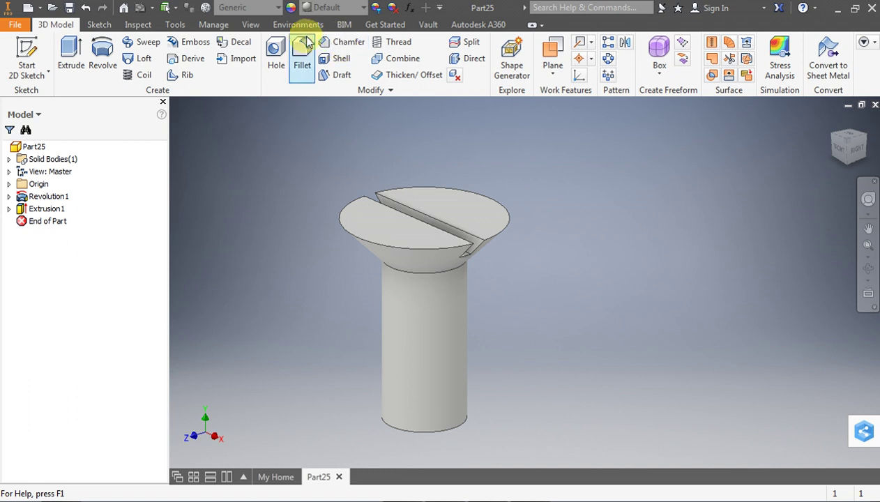
# - Chamfer the rod's bottom circular edge at 2 mm
pyautogui.click(328, 42)
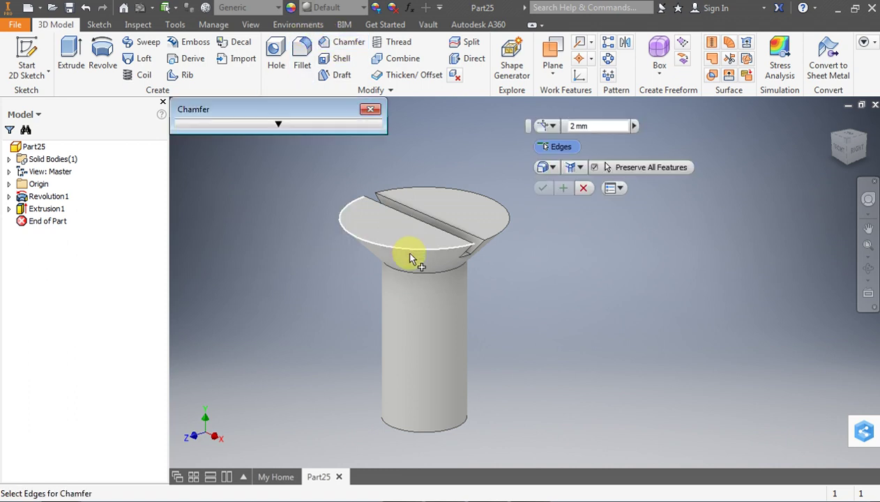
pyautogui.click(447, 431)
pyautogui.click(448, 430)
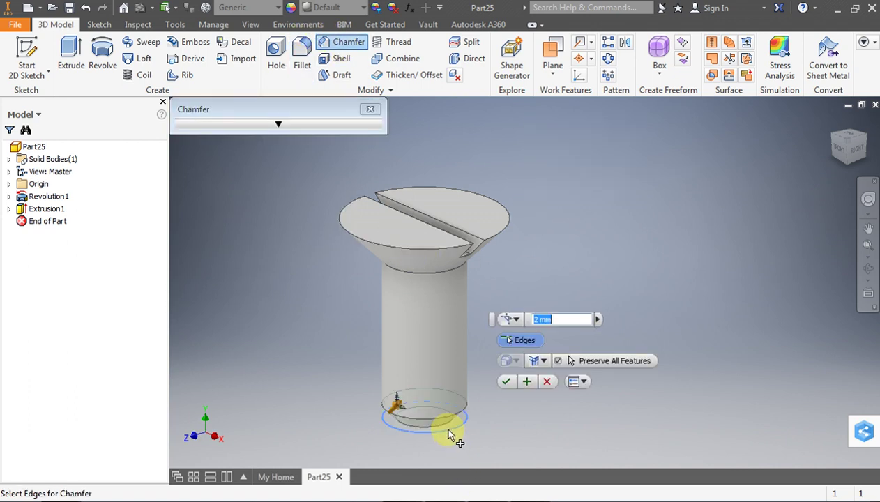
pyautogui.write('1')
pyautogui.press('Return')
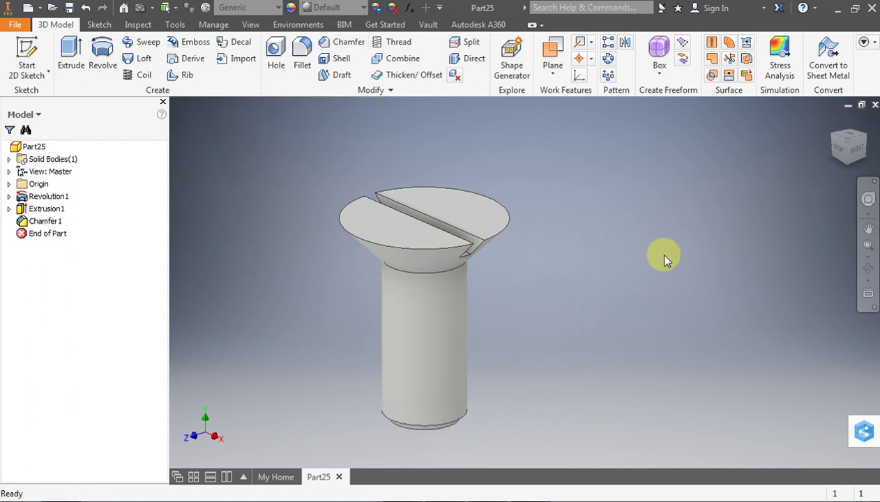
pyautogui.click(174, 24)
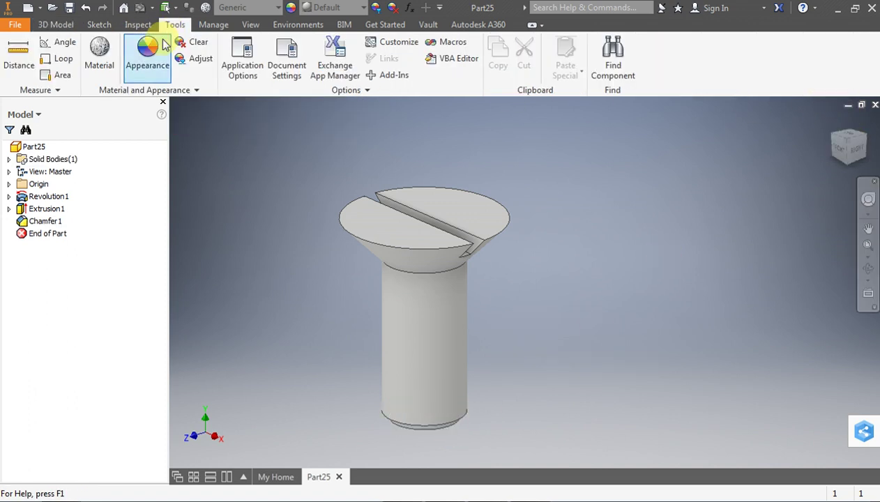
# - Assign the Copper, Cast material to the part
pyautogui.click(99, 45)
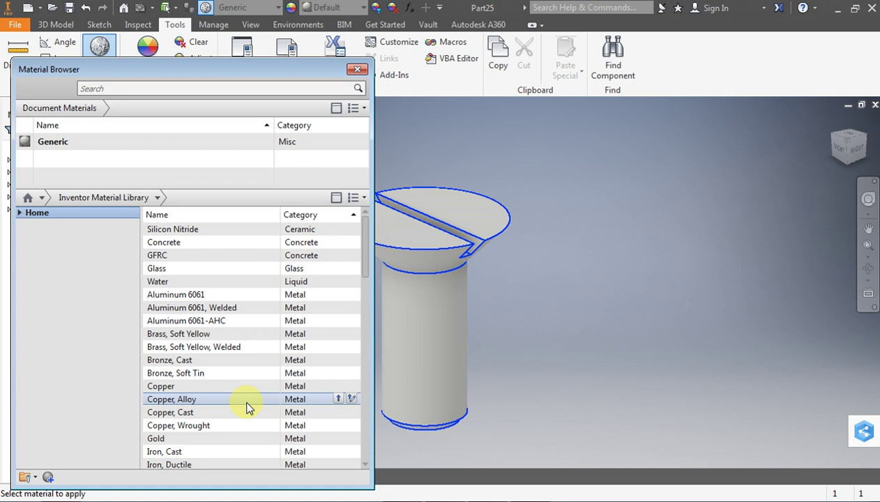
pyautogui.click(307, 412)
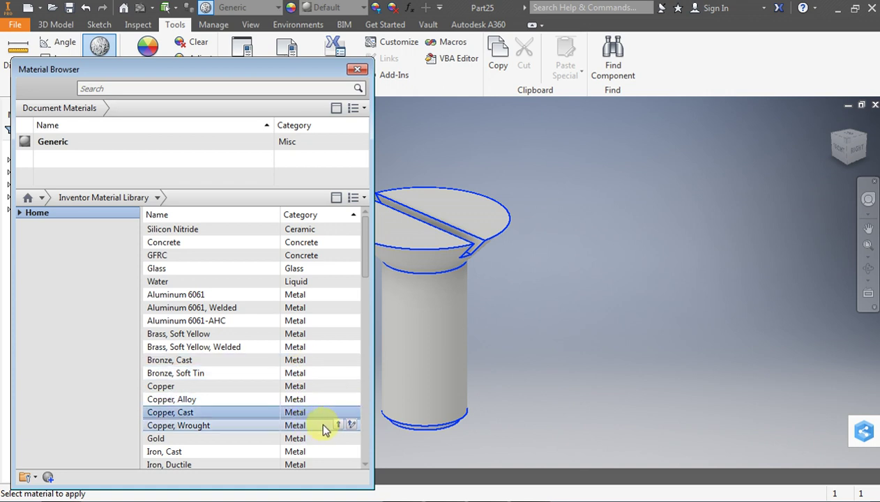
pyautogui.click(338, 412)
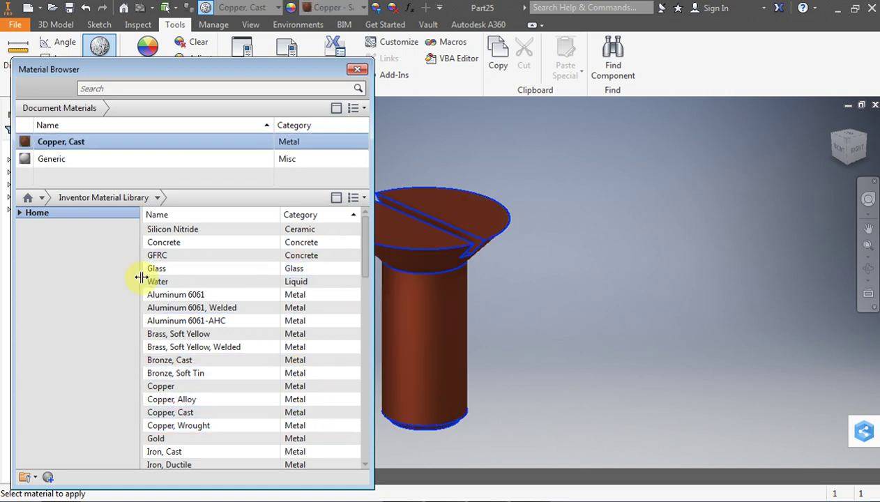
pyautogui.click(356, 69)
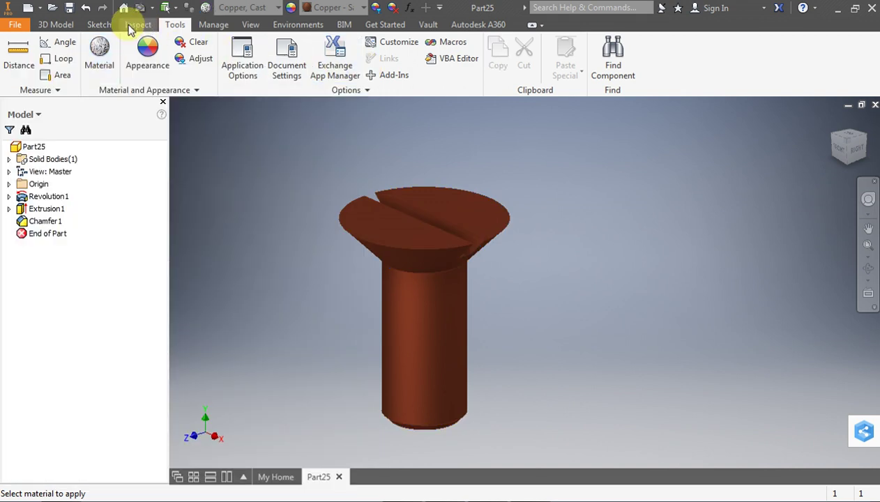
# - Save the part as Screw, close it, and start a new Part document
pyautogui.click(70, 8)
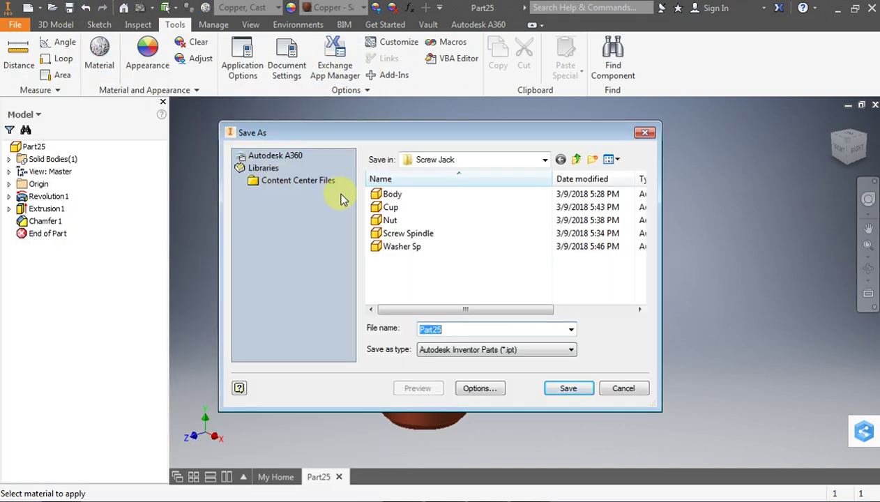
pyautogui.moveTo(390, 207)
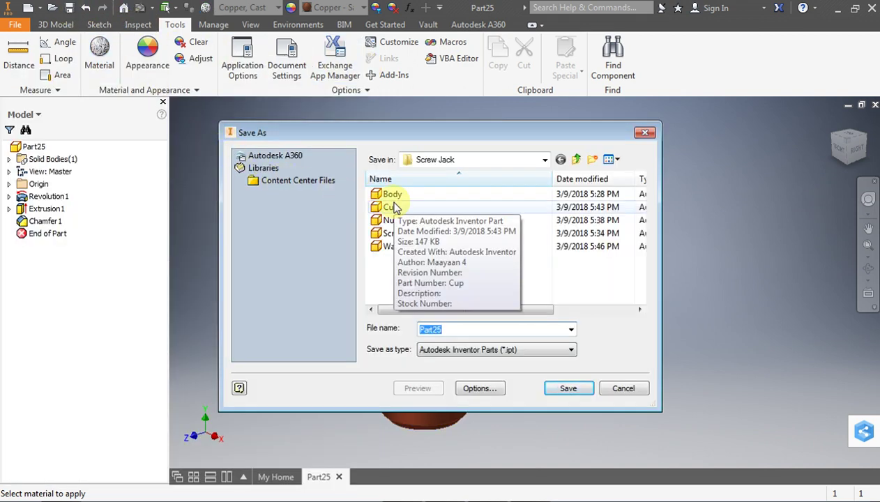
pyautogui.write('Screw')
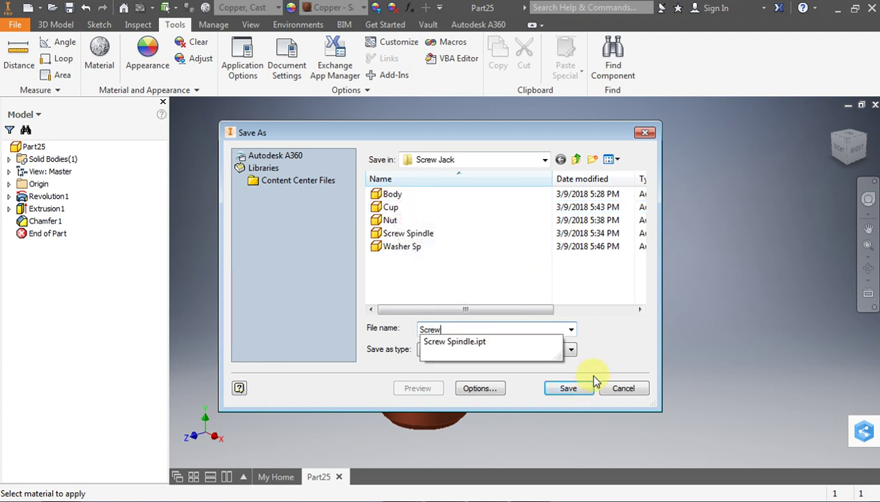
pyautogui.click(572, 389)
pyautogui.click(569, 390)
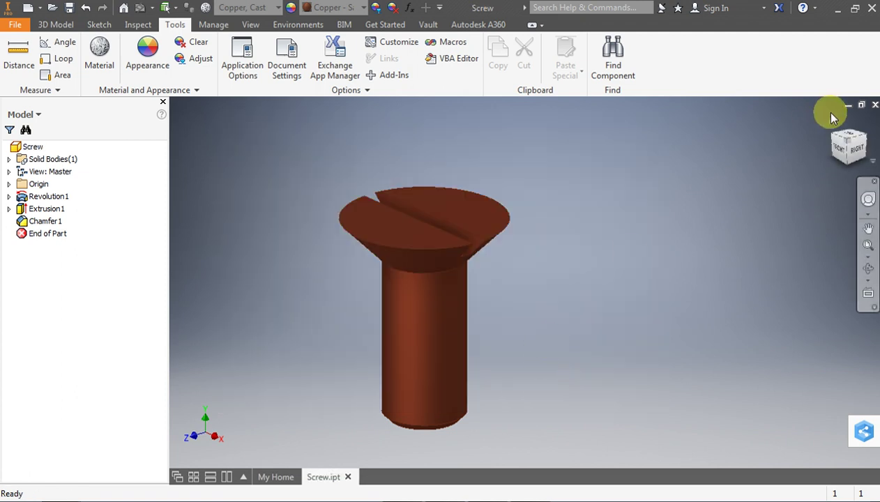
pyautogui.click(875, 104)
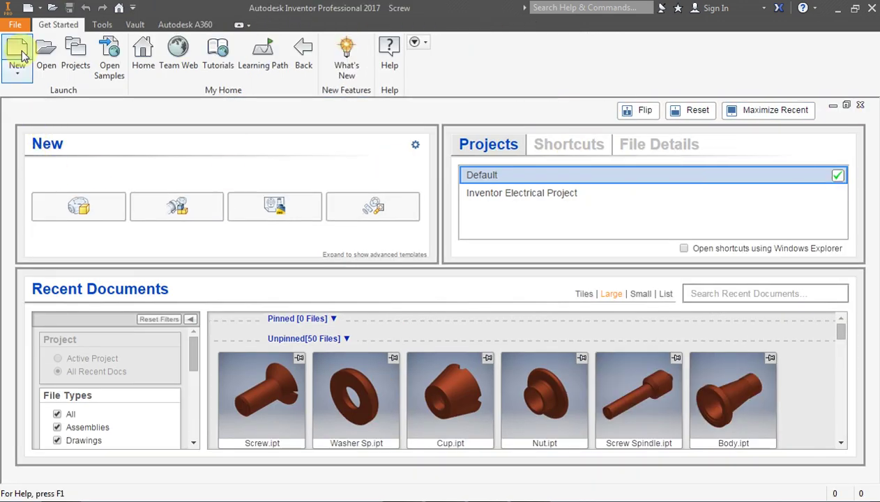
pyautogui.click(105, 213)
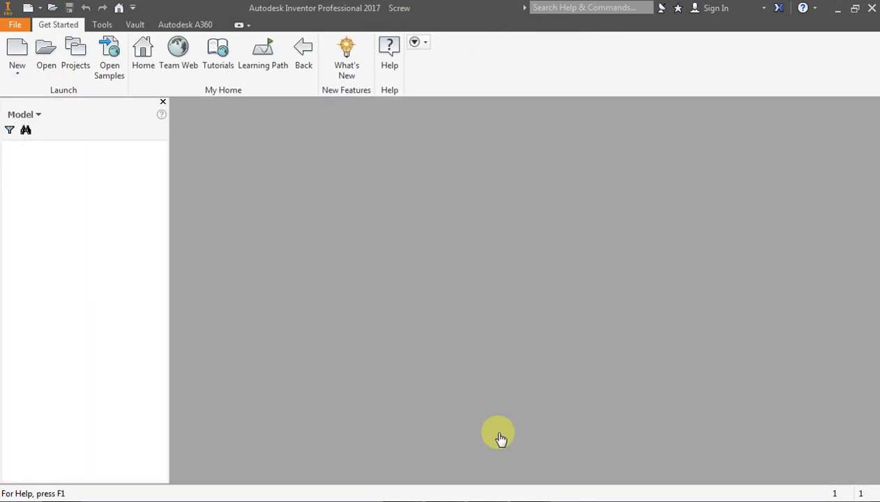
pyautogui.click(516, 494)
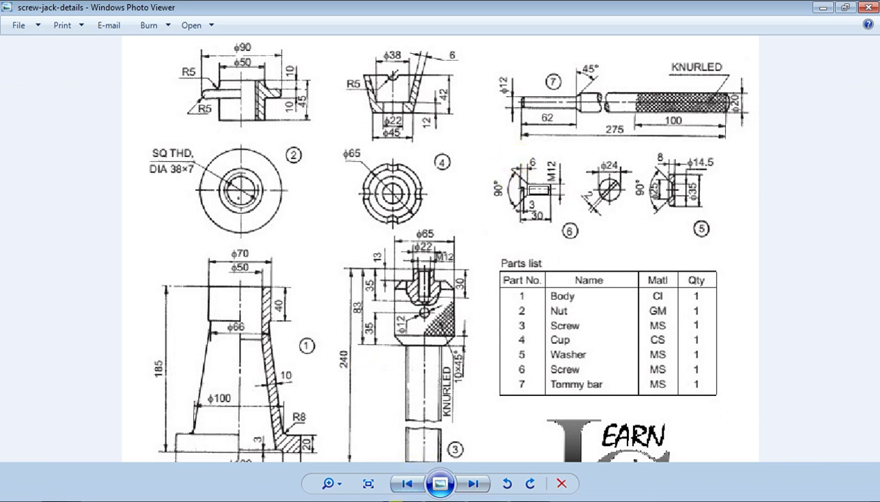
# - Return from the screw-jack drawing to the blank Part26 in Inventor
pyautogui.click(393, 489)
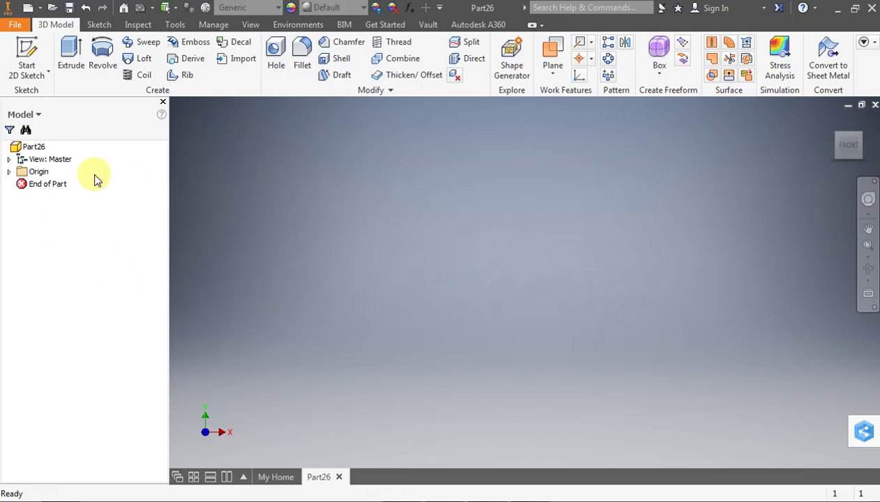
# - Sketch a 12 mm diameter circle at the origin on the YZ plane
pyautogui.click(26, 61)
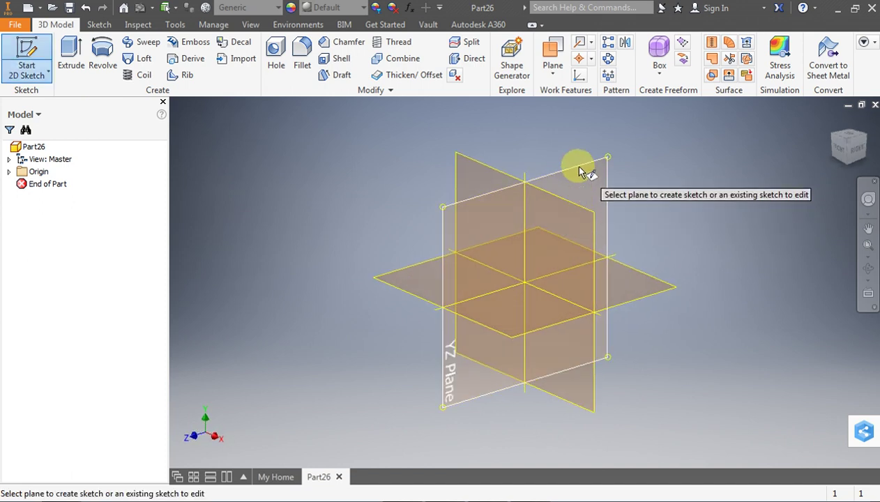
pyautogui.click(579, 168)
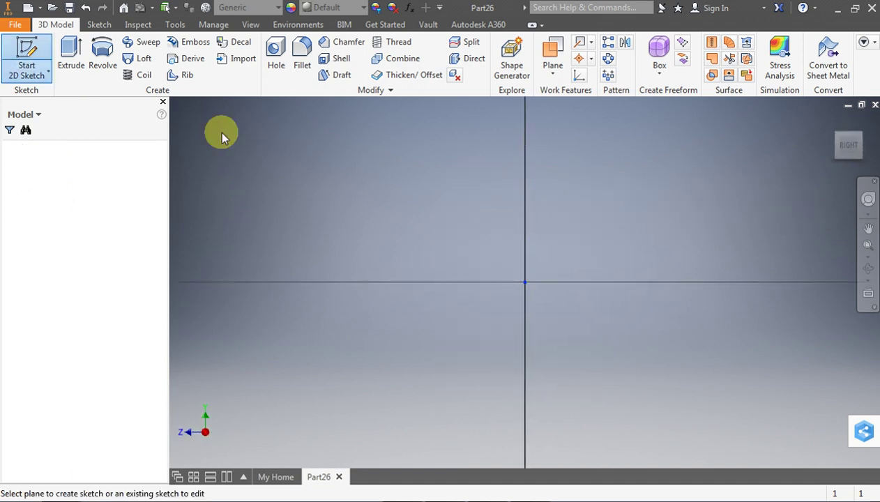
pyautogui.click(103, 49)
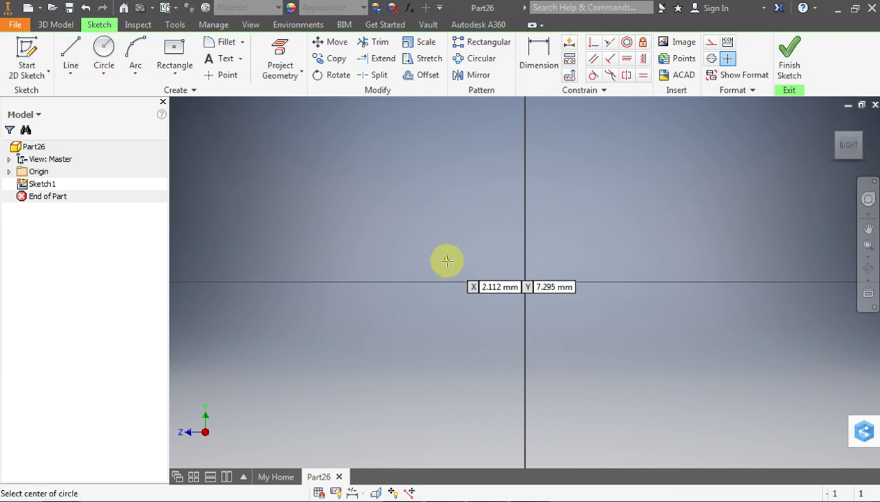
pyautogui.click(524, 283)
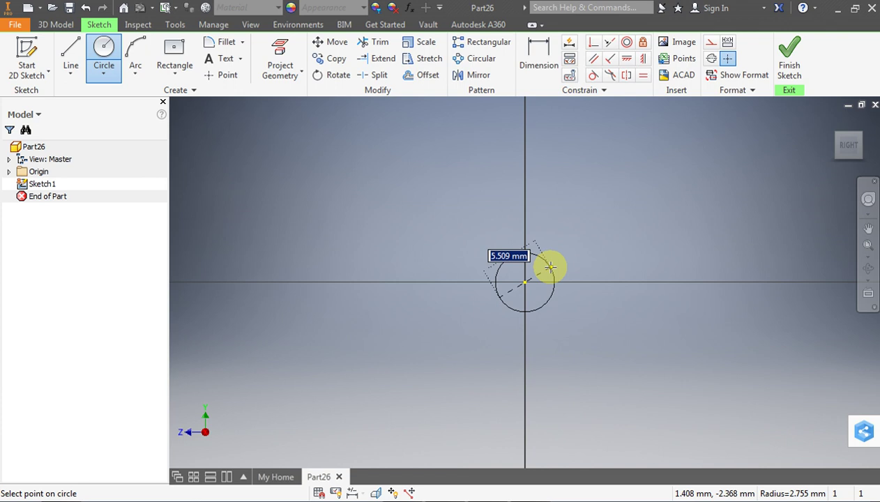
pyautogui.write('12')
pyautogui.press('Return')
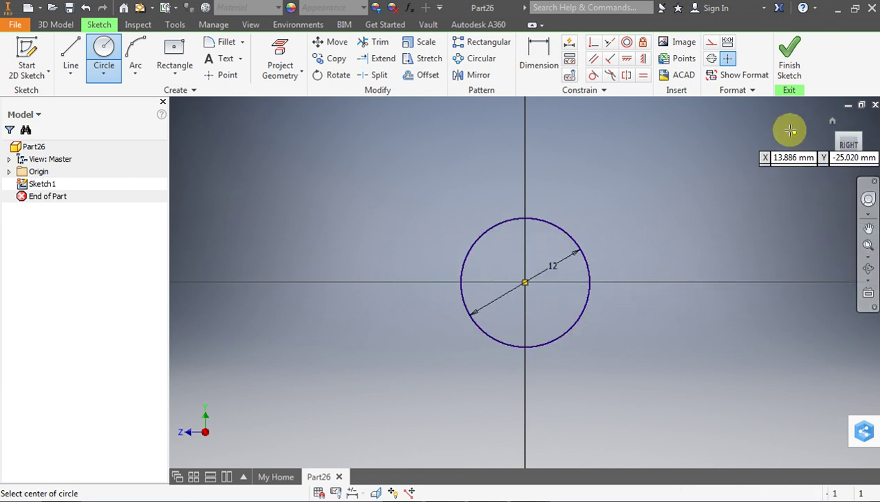
pyautogui.click(790, 56)
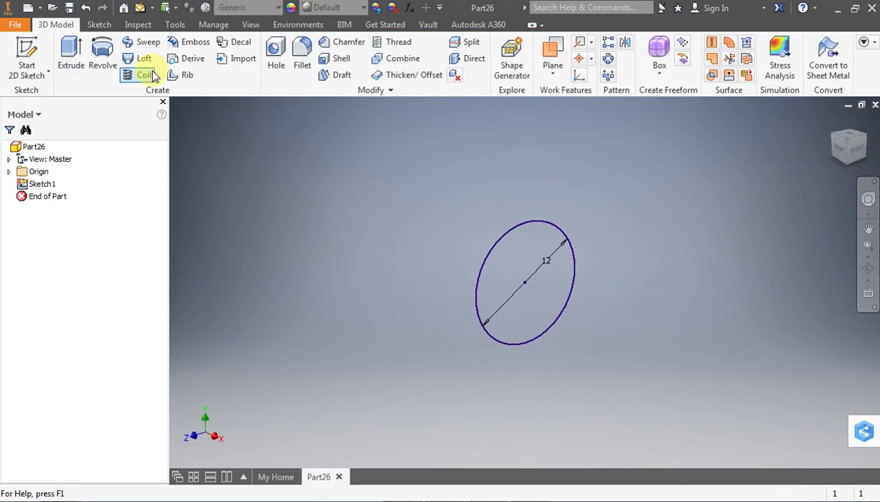
# - Extrude the circle 100 mm into a solid cylinder
pyautogui.click(70, 52)
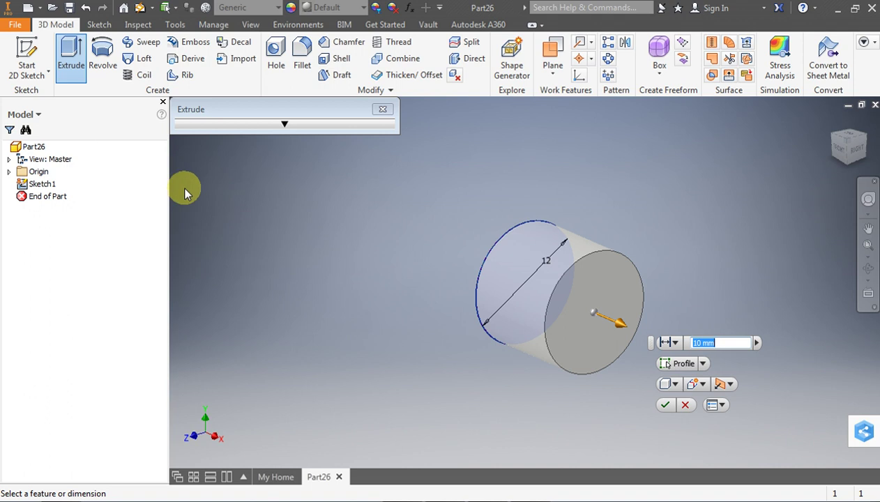
pyautogui.write('100')
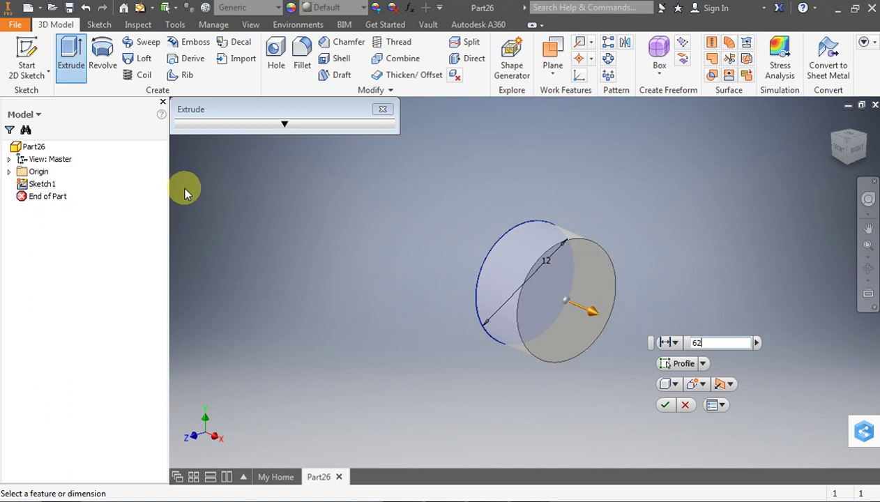
pyautogui.press('Return')
pyautogui.scroll(-3, 187, 192)
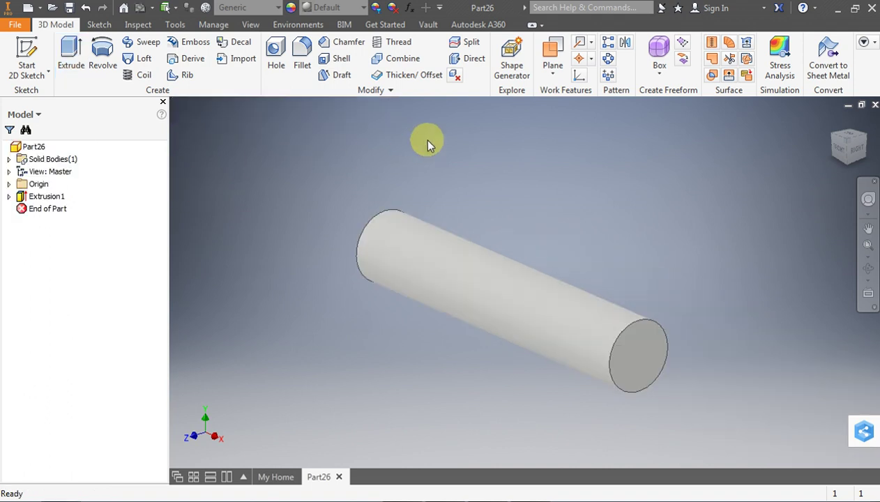
# - Sketch a centred 20 mm diameter circle on the cylinder's end face
pyautogui.click(27, 54)
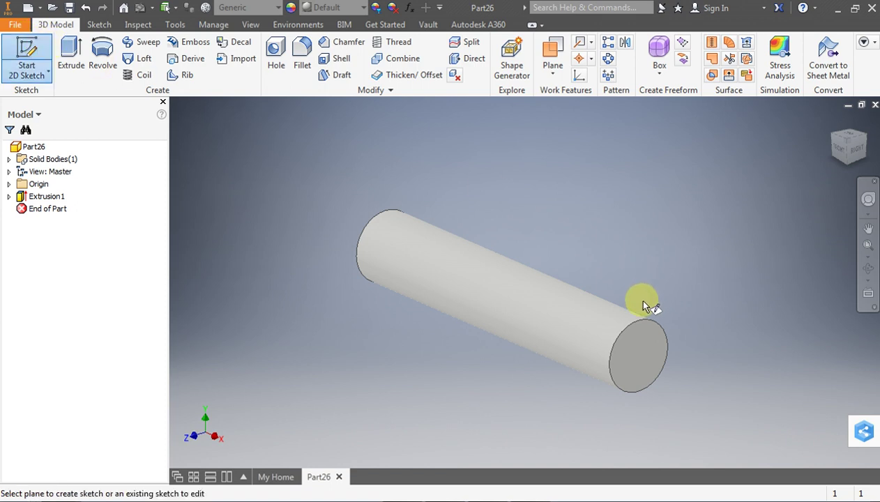
pyautogui.click(625, 356)
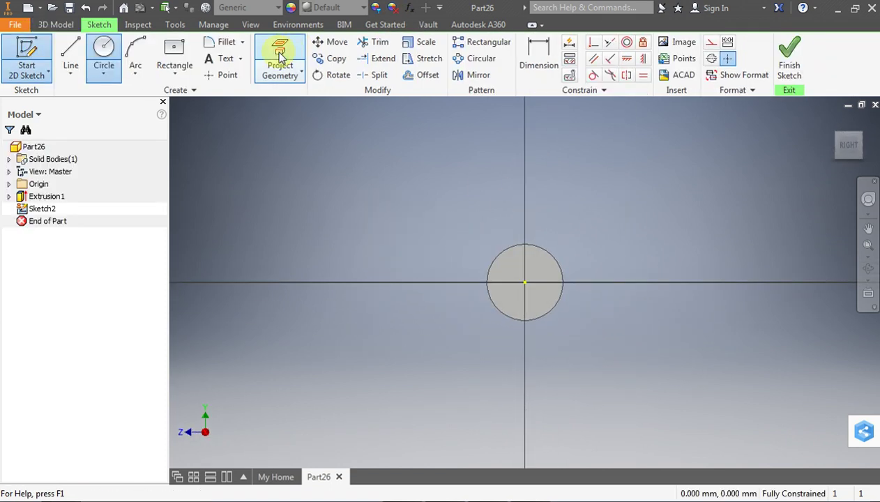
pyautogui.click(104, 46)
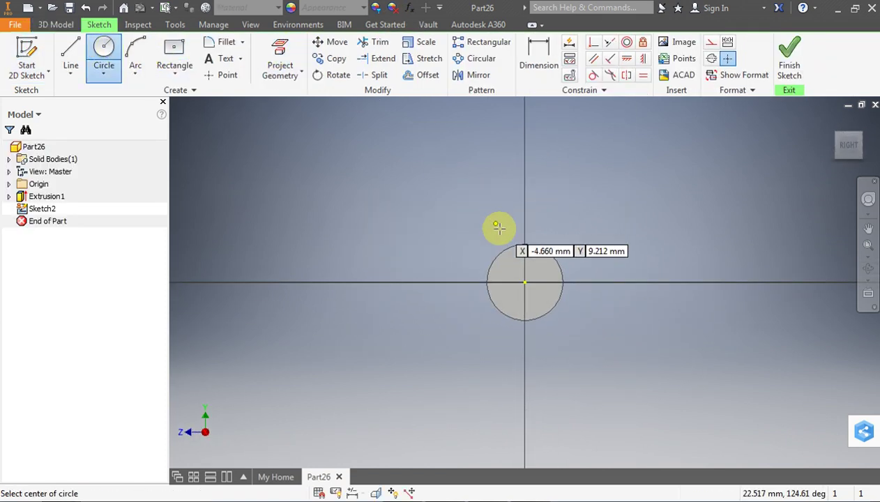
pyautogui.click(525, 282)
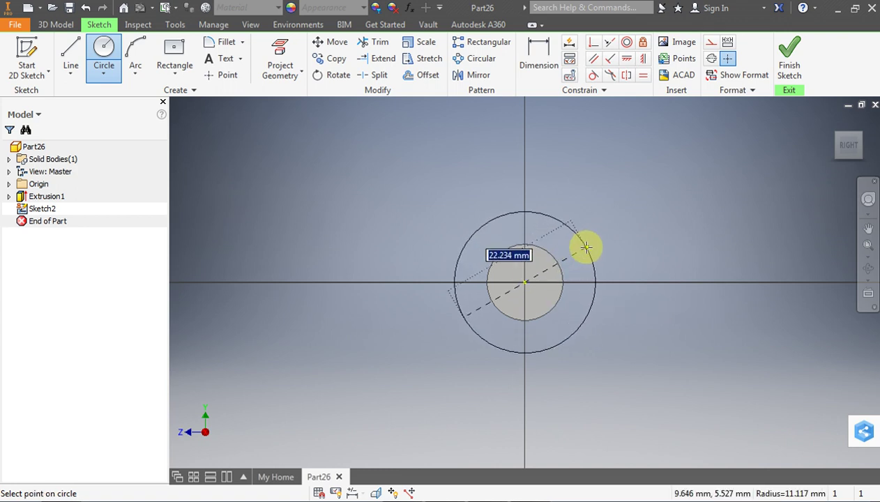
pyautogui.write('20')
pyautogui.press('Return')
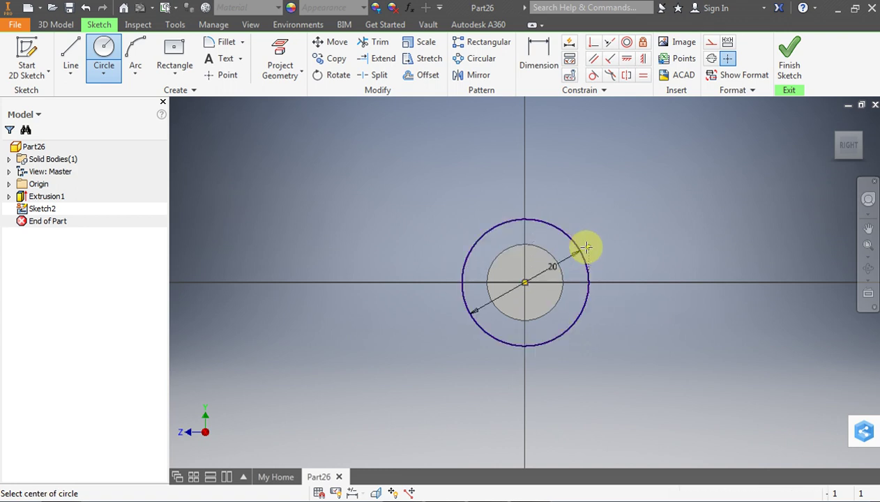
pyautogui.click(790, 59)
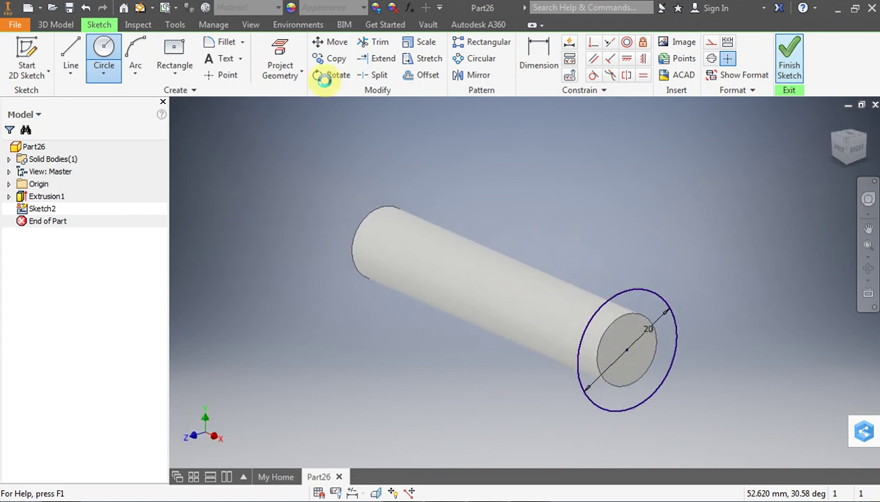
# - Extrude the 20 mm circle by 275-62 to form the thick section
pyautogui.click(71, 54)
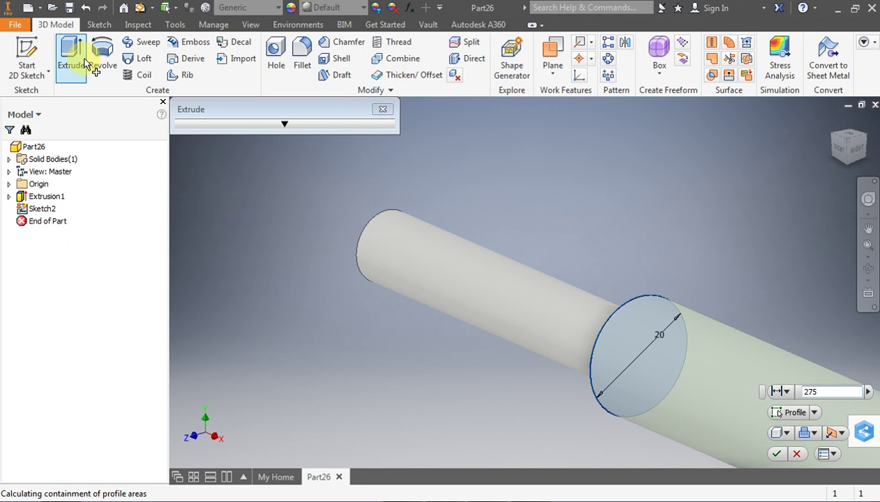
pyautogui.write('-62')
pyautogui.press('Return')
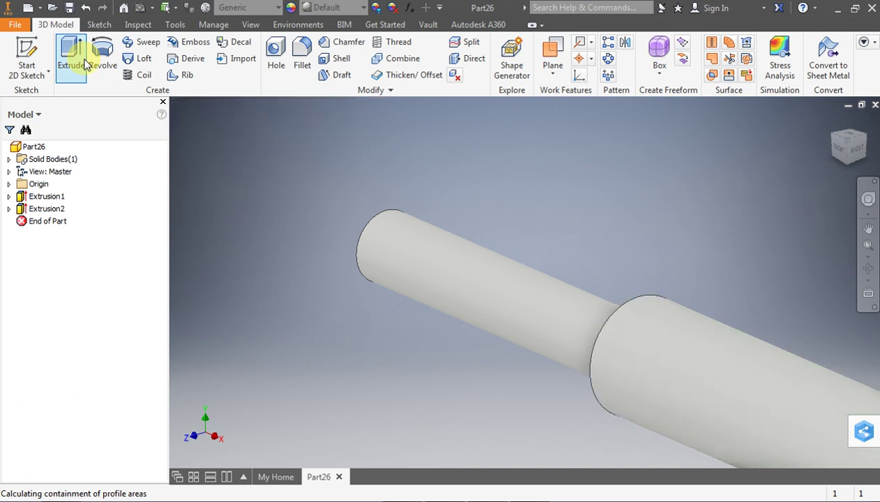
pyautogui.scroll(5, 371, 195)
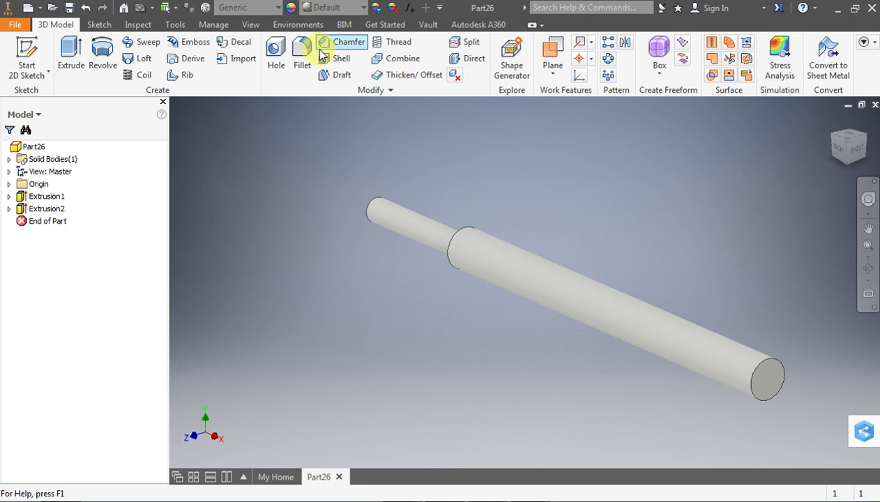
# - Add a 1 mm chamfer on the step edge between the two diameters
pyautogui.click(336, 44)
pyautogui.click(465, 234)
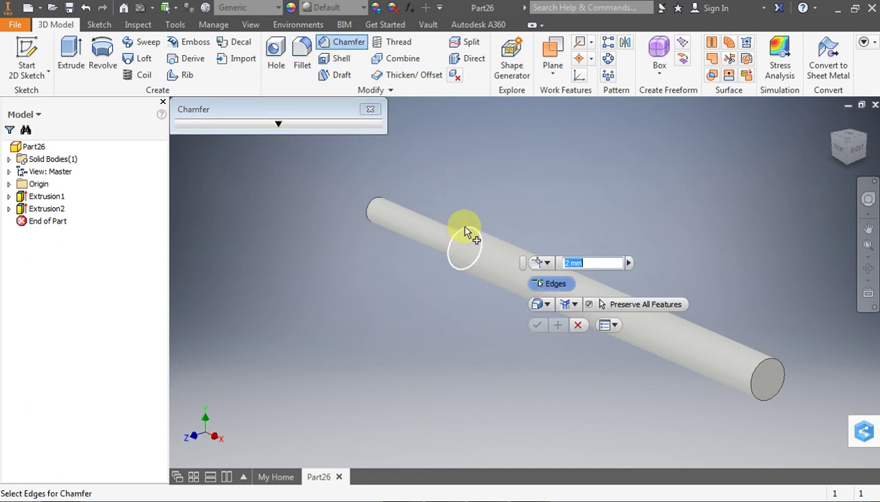
pyautogui.write('1')
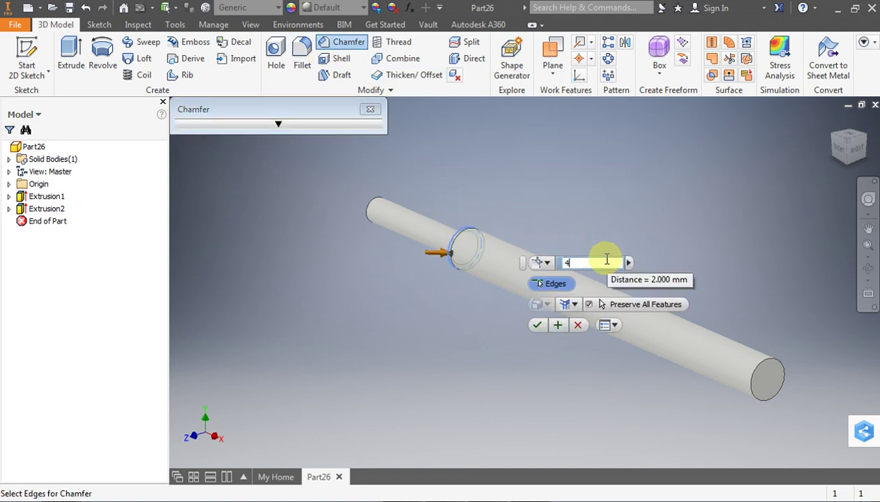
pyautogui.press('Return')
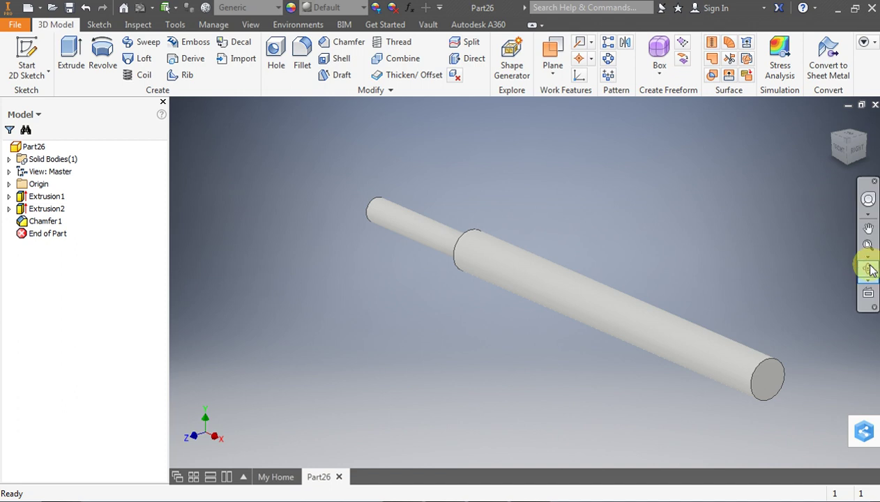
pyautogui.click(868, 268)
pyautogui.moveTo(585, 280); pyautogui.dragTo(521, 273)
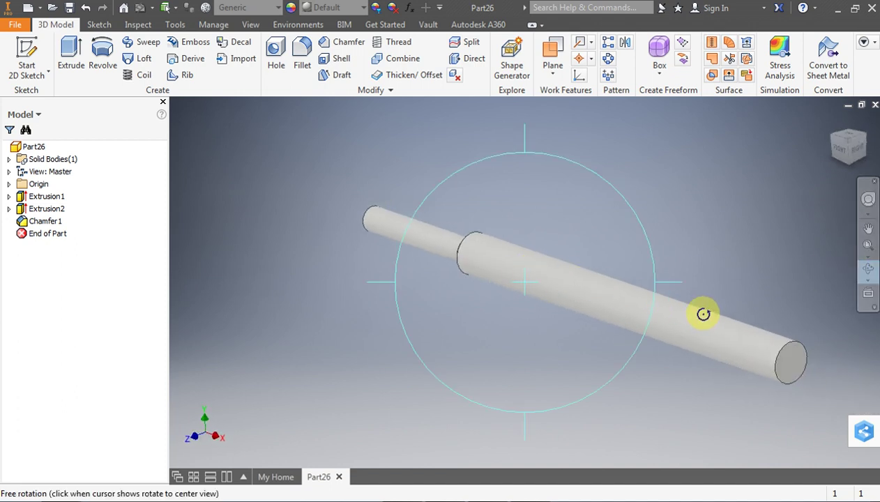
# - Round the shaft's thick far end edge with a radius 10 fillet
pyautogui.click(302, 62)
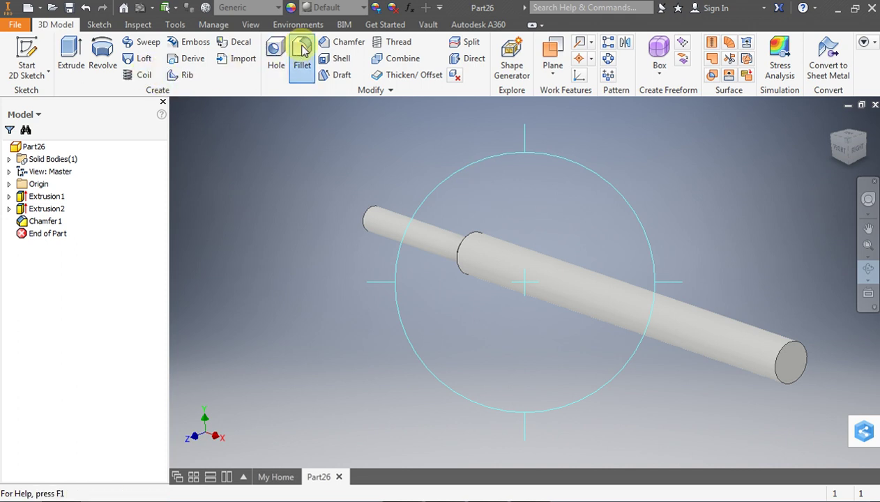
pyautogui.click(623, 126)
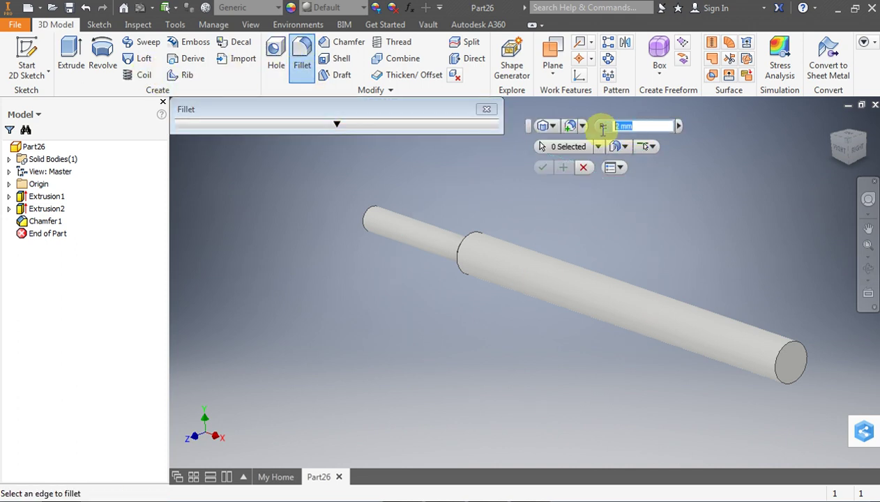
pyautogui.write('10')
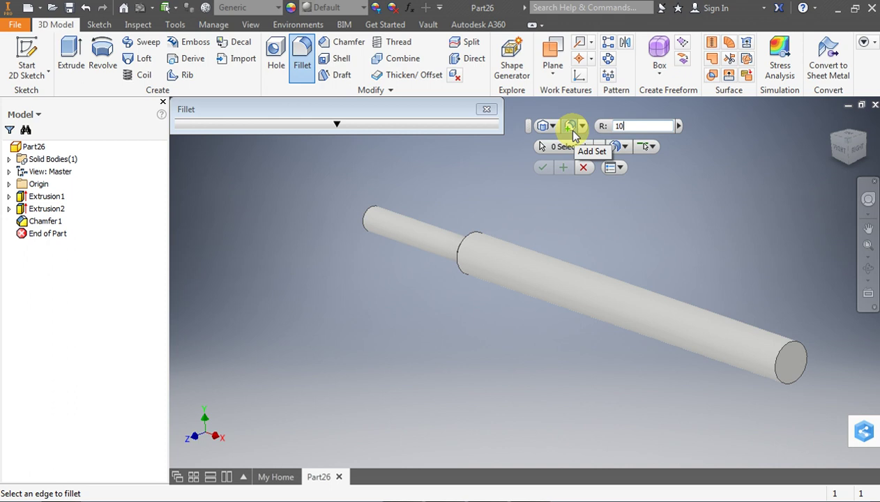
pyautogui.click(794, 342)
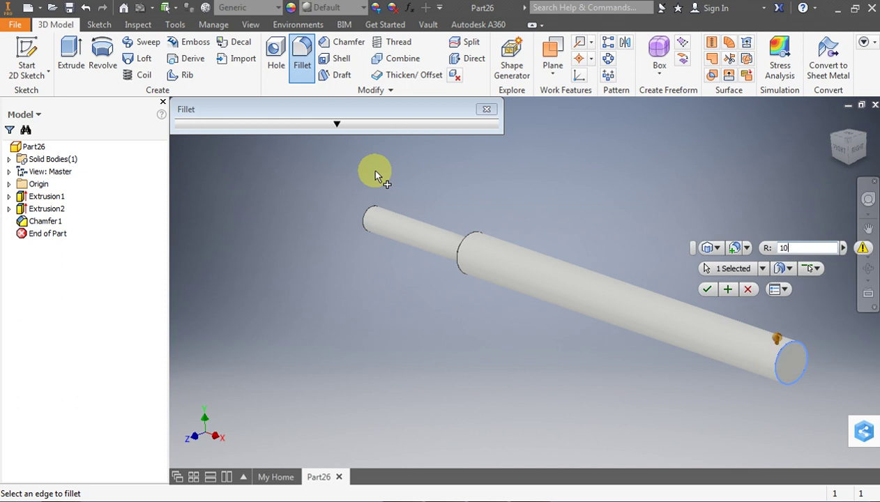
pyautogui.press('BackSpace')
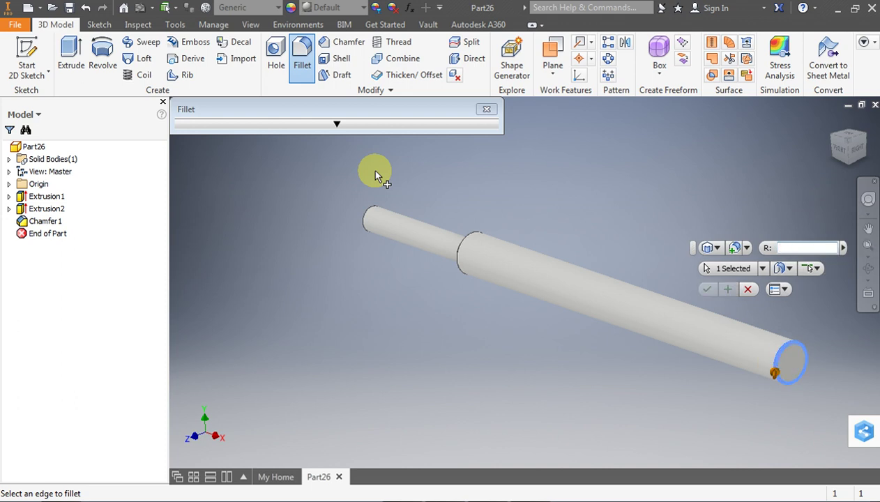
pyautogui.write('5')
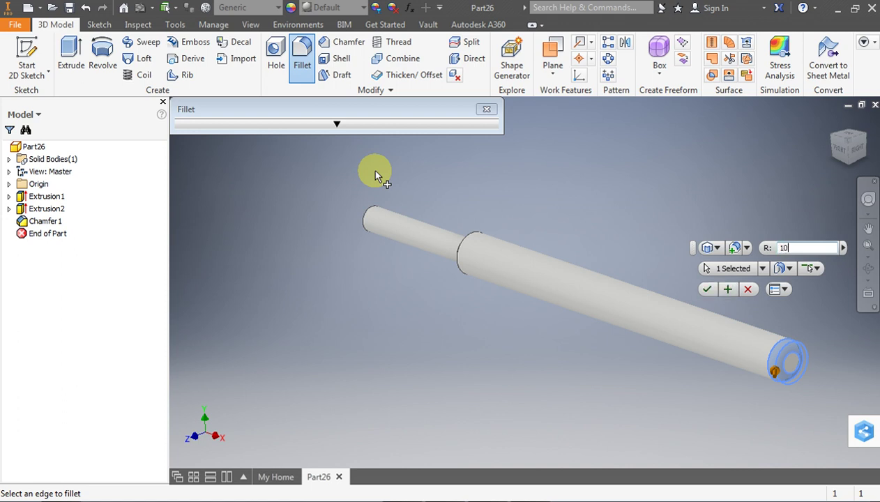
pyautogui.press('Return')
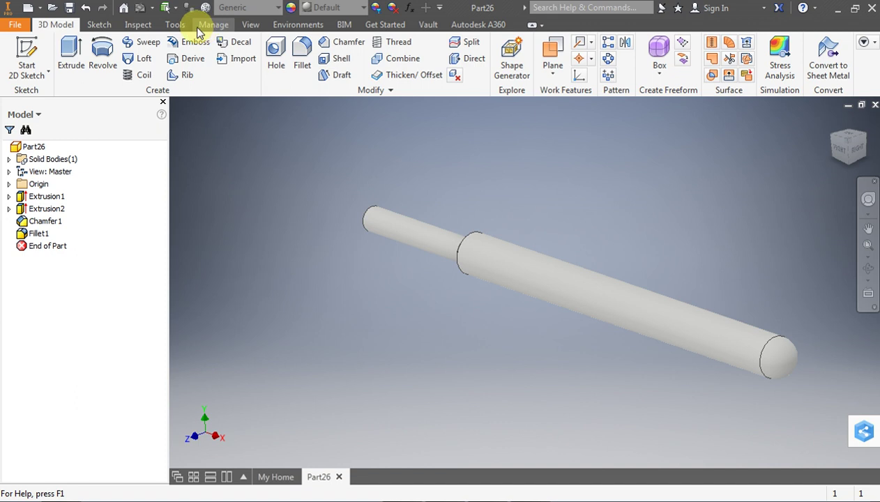
# - Assign the Copper, Cast material to the rod
pyautogui.click(175, 24)
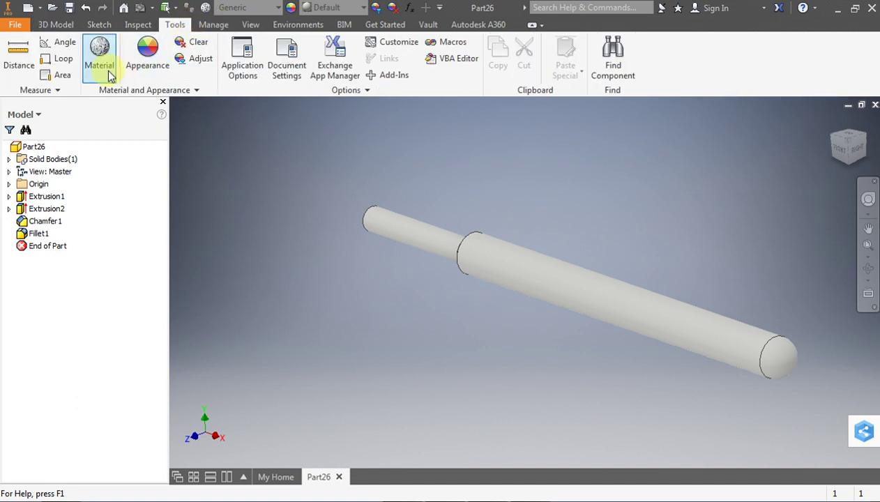
pyautogui.click(99, 68)
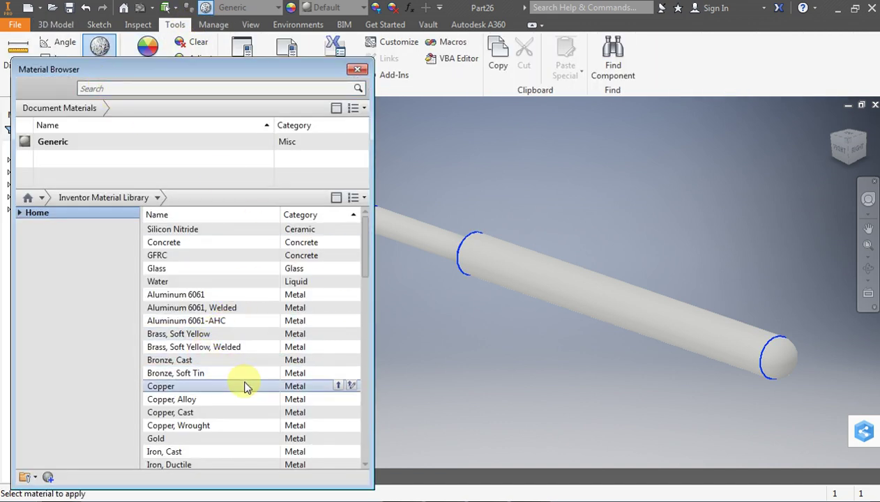
pyautogui.click(338, 410)
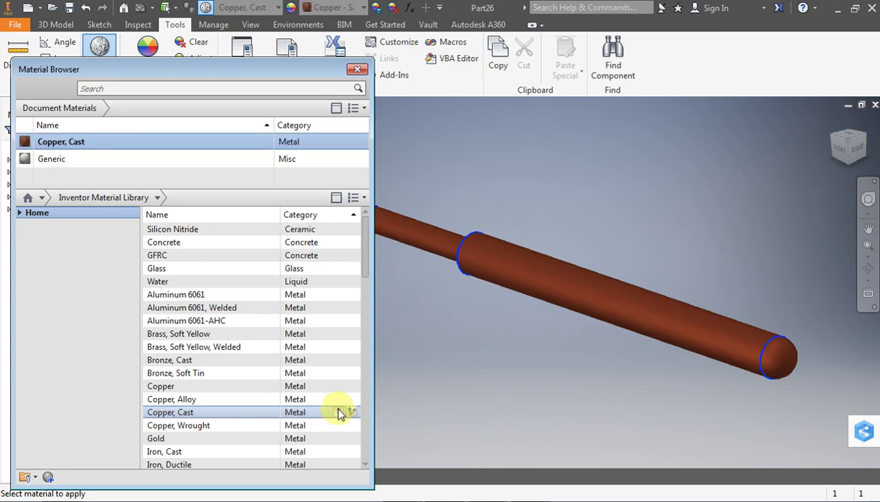
pyautogui.click(357, 69)
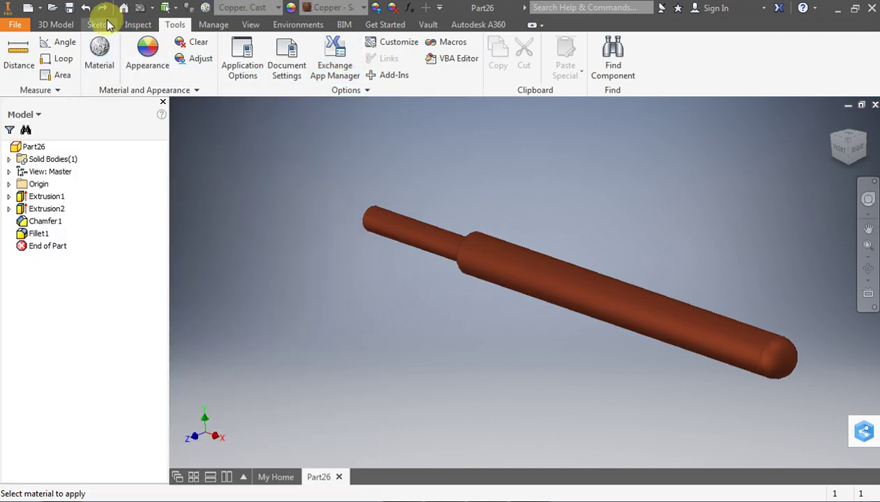
# - Save the part as Spindle.ipt and close it
pyautogui.click(69, 8)
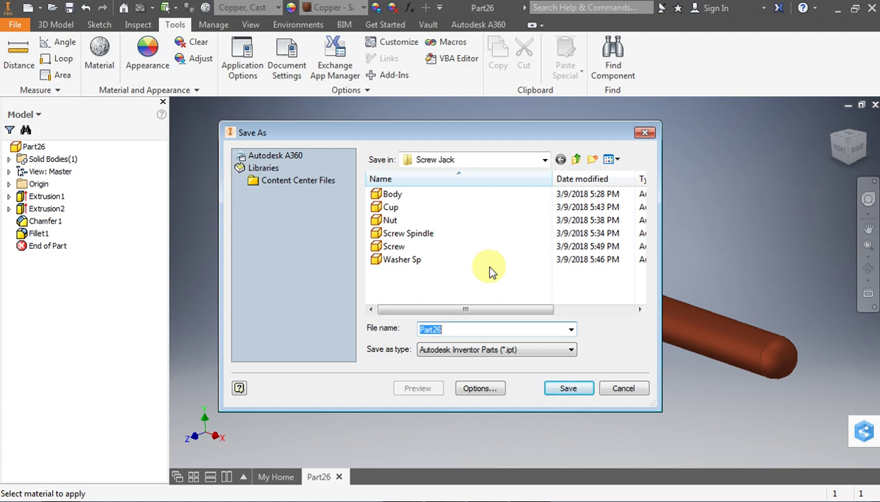
pyautogui.write('Spindl')
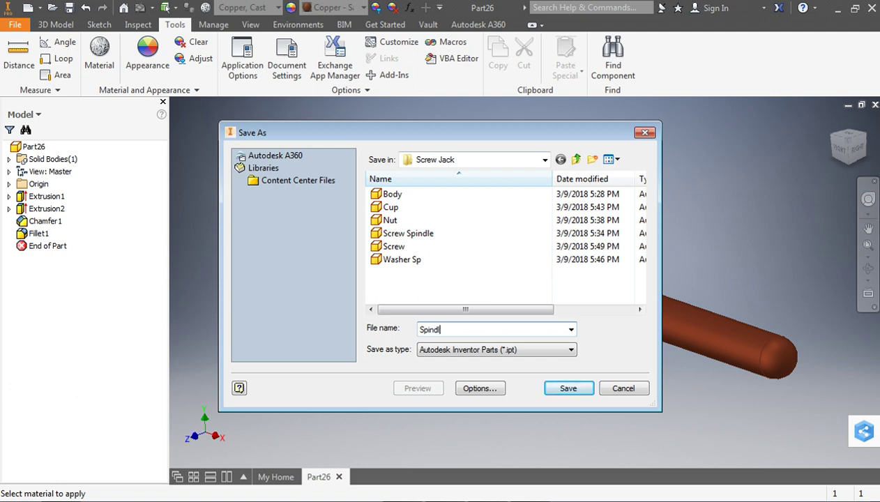
pyautogui.click(558, 388)
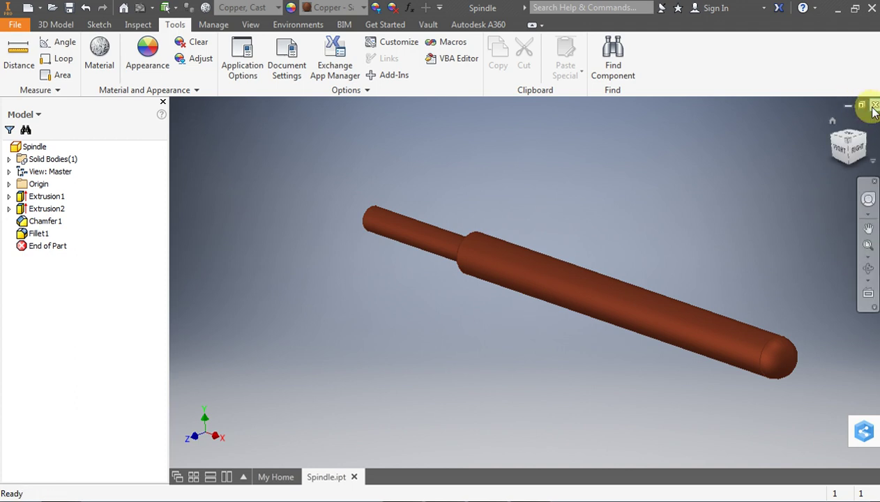
pyautogui.click(848, 104)
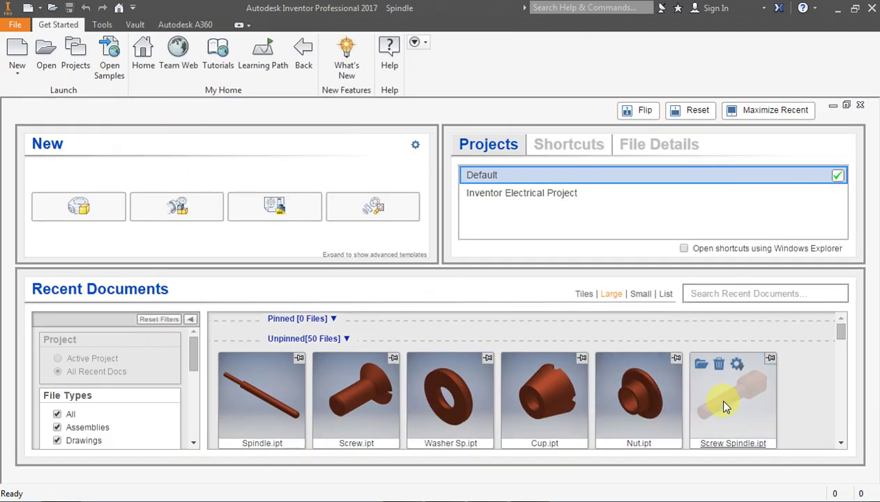
pyautogui.moveTo(732, 399)
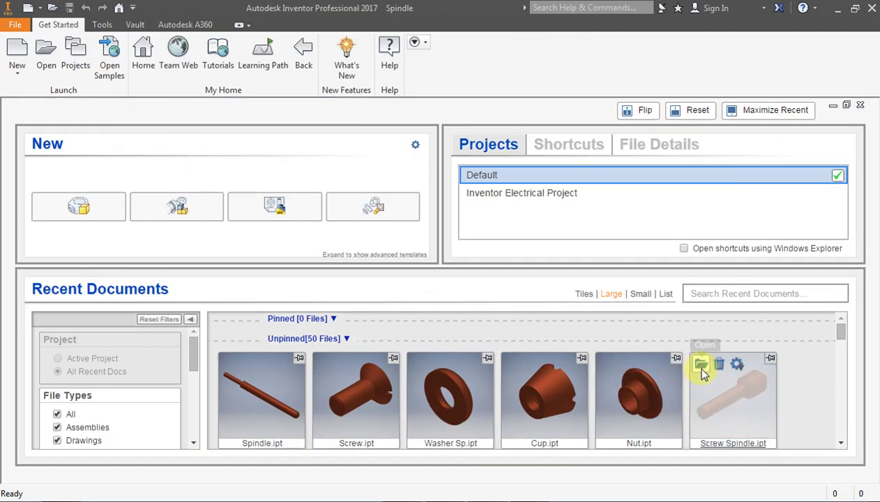
# - Open Screw Spindle.ipt from Recent Documents and orient it to a top-front ViewCube view
pyautogui.click(701, 368)
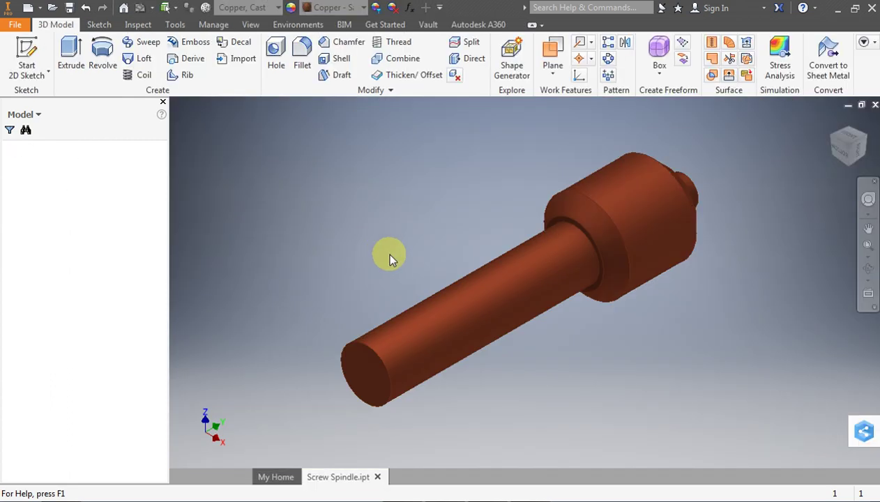
pyautogui.scroll(-3, 388, 258)
pyautogui.keyDown('shift'); pyautogui.moveTo(388, 258); pyautogui.dragTo(432, 230, button='middle'); pyautogui.keyUp('shift')
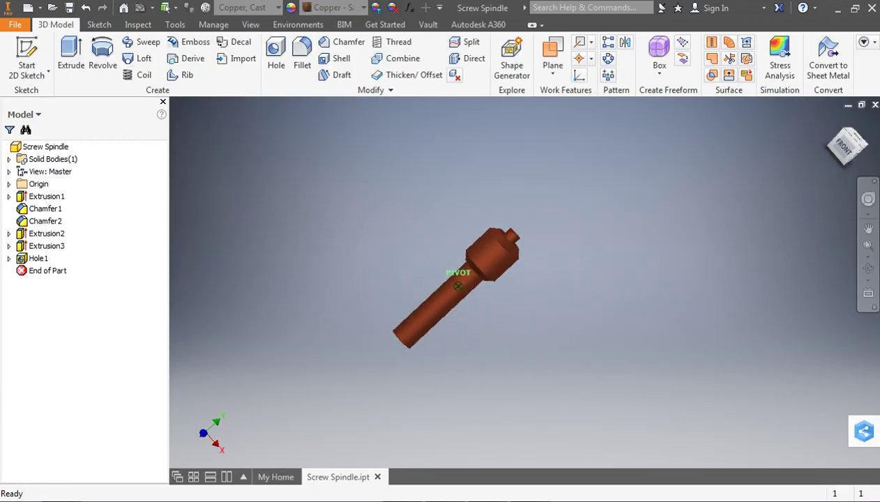
pyautogui.click(844, 148)
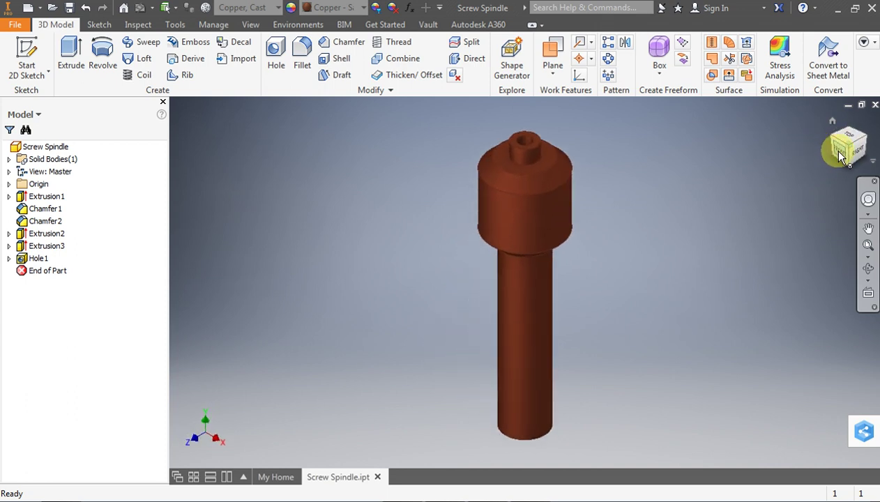
pyautogui.click(835, 144)
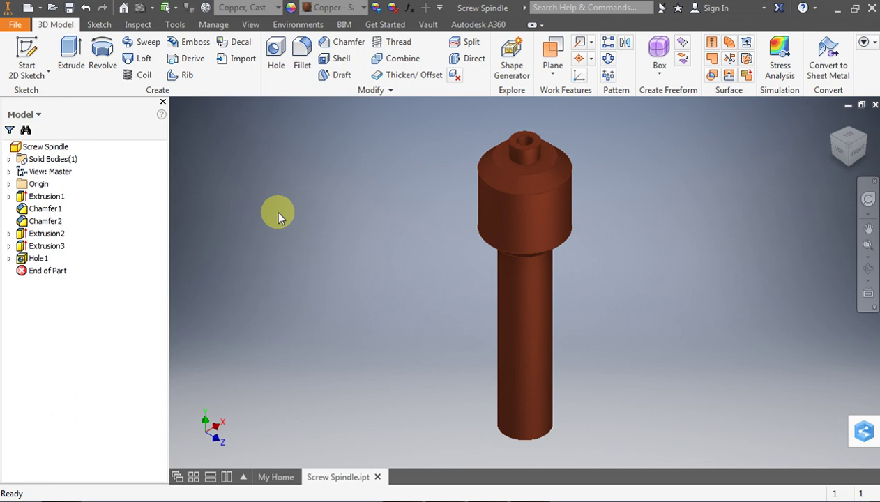
pyautogui.click(867, 142)
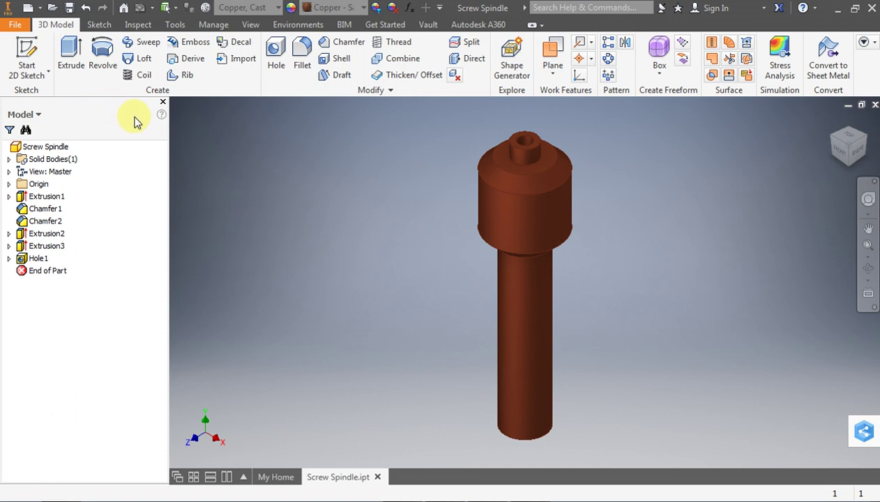
pyautogui.click(36, 146)
# - Sketch a 12 mm diameter circle centred at the origin on the YZ plane
pyautogui.click(38, 50)
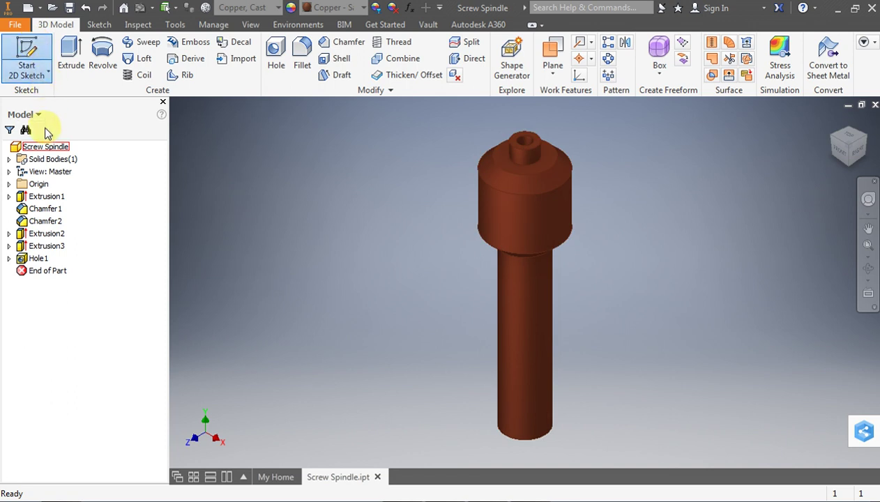
pyautogui.click(9, 184)
pyautogui.click(61, 198)
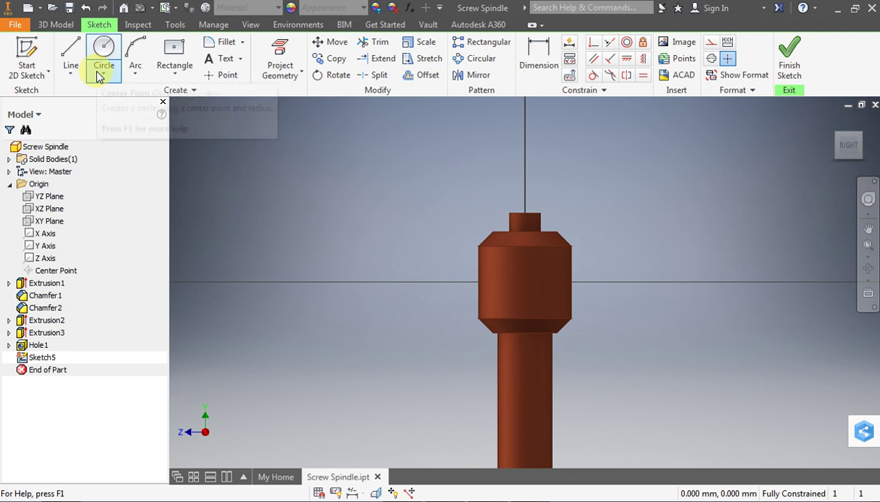
pyautogui.click(103, 46)
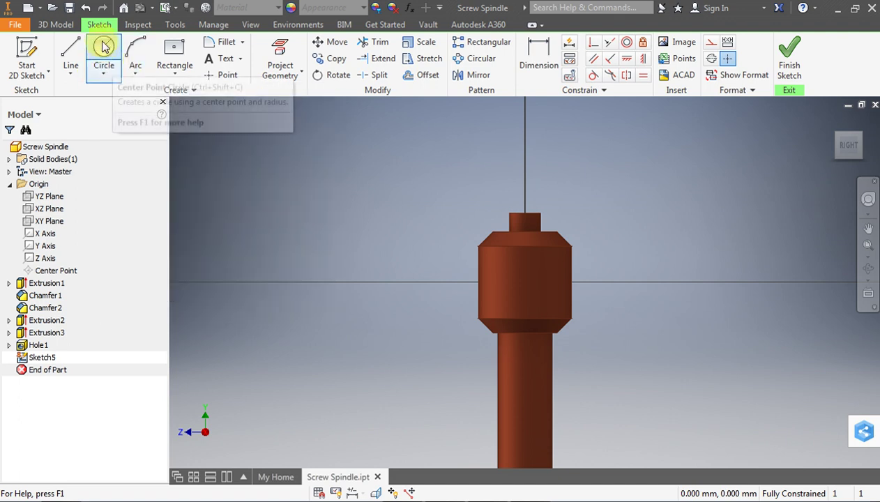
pyautogui.click(524, 282)
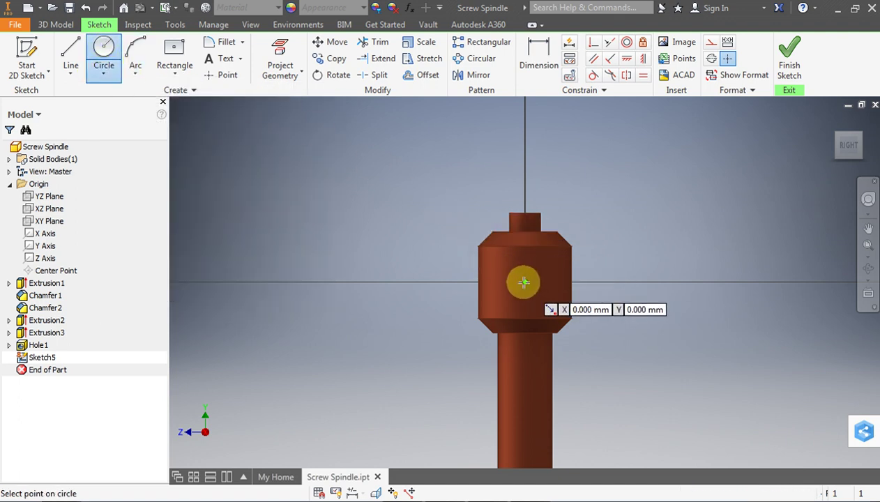
pyautogui.write('12')
pyautogui.press('Return')
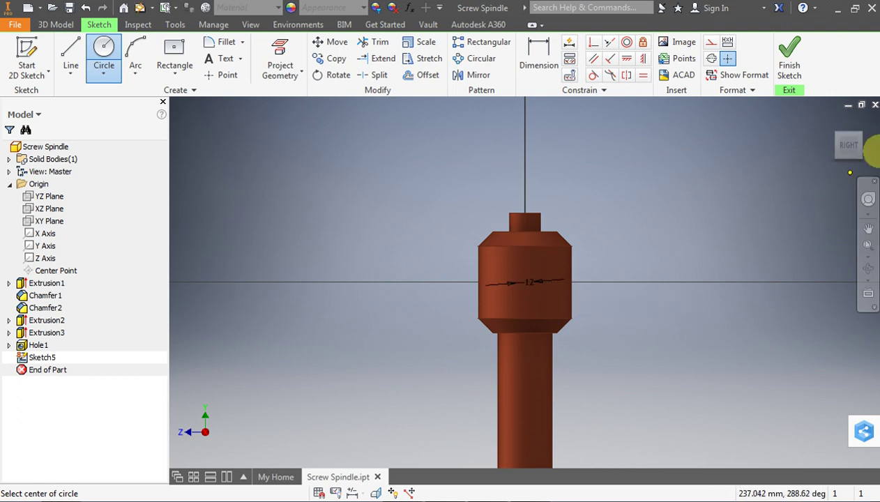
pyautogui.moveTo(618, 165); pyautogui.dragTo(367, 162, button='right')
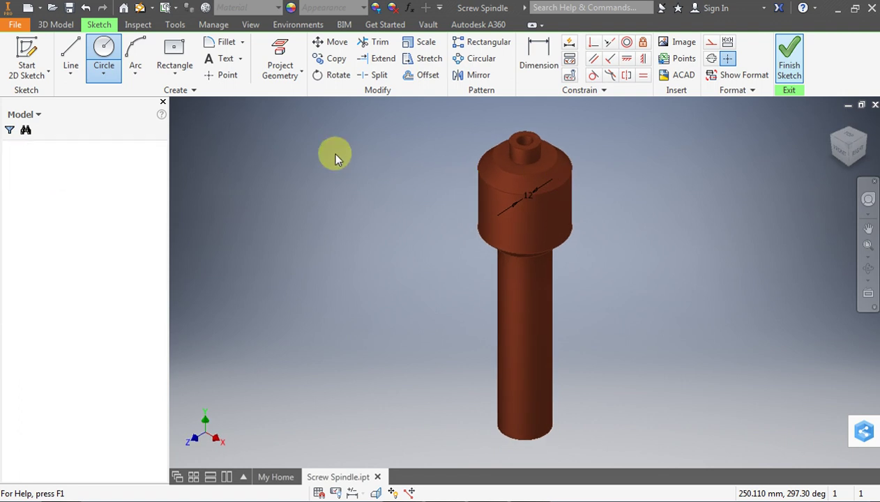
# - Extrude the 12 mm circle symmetrically as a cut through the whole head
pyautogui.click(74, 55)
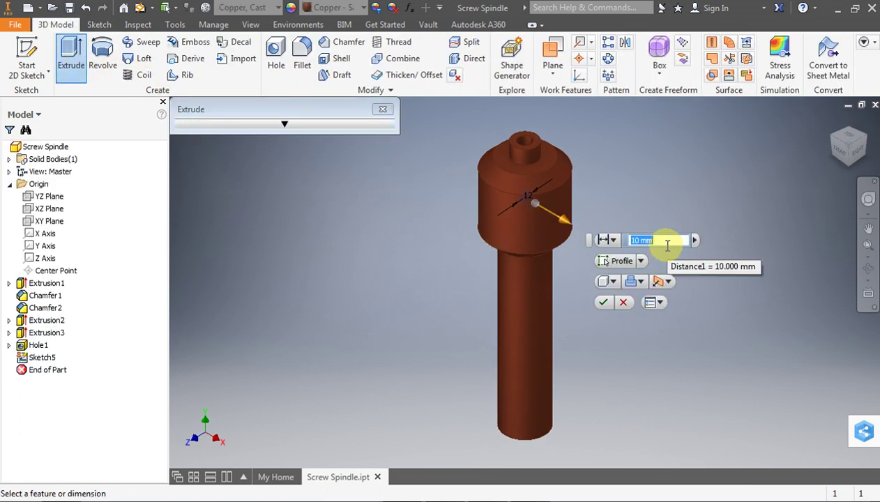
pyautogui.click(661, 286)
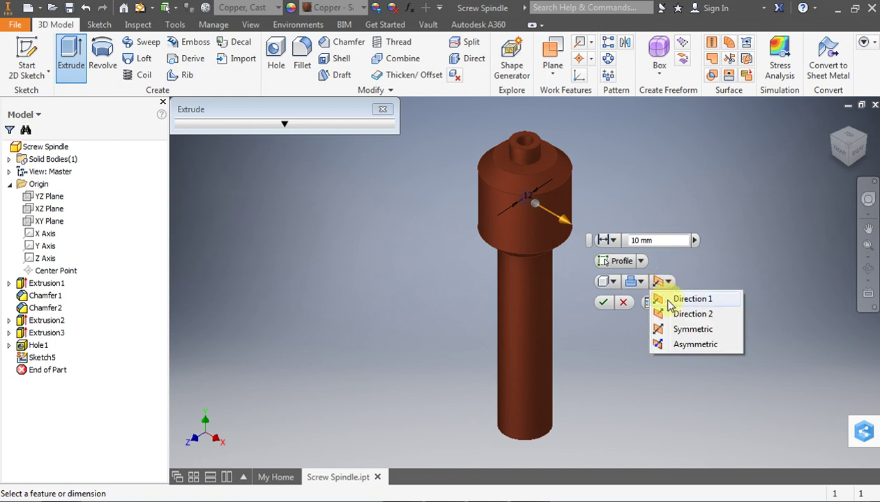
pyautogui.click(683, 334)
pyautogui.click(640, 282)
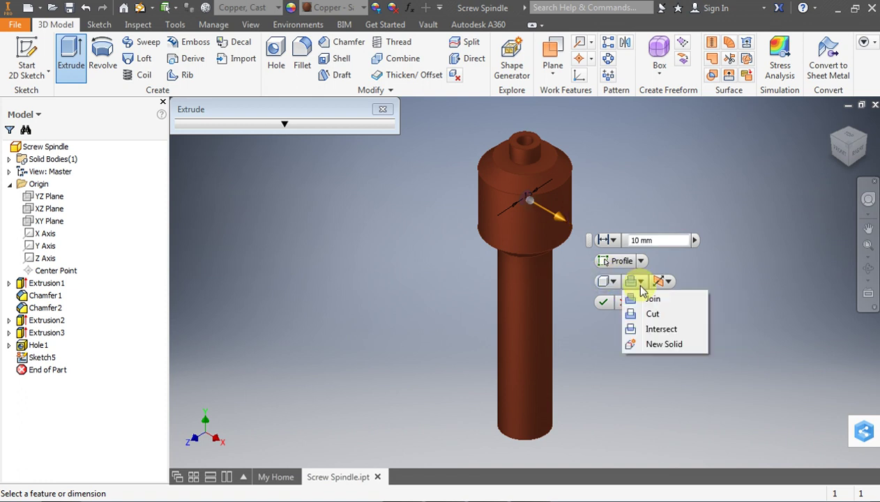
pyautogui.click(649, 315)
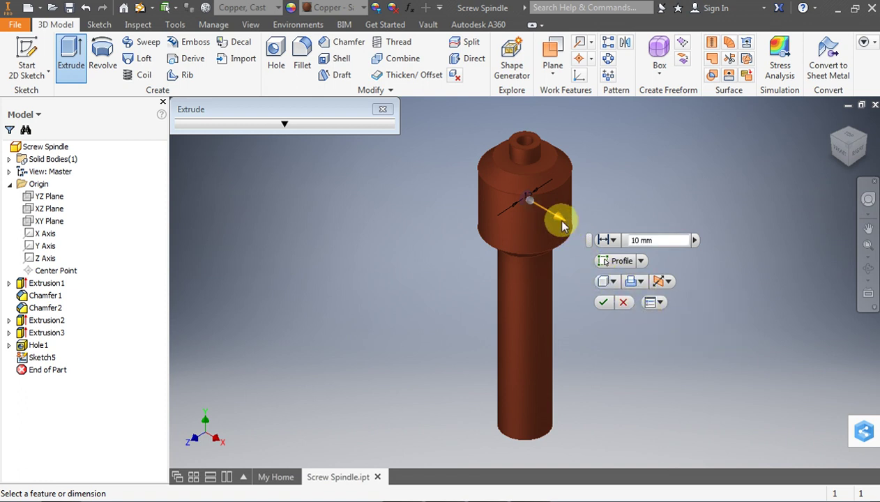
pyautogui.moveTo(564, 226); pyautogui.dragTo(636, 259)
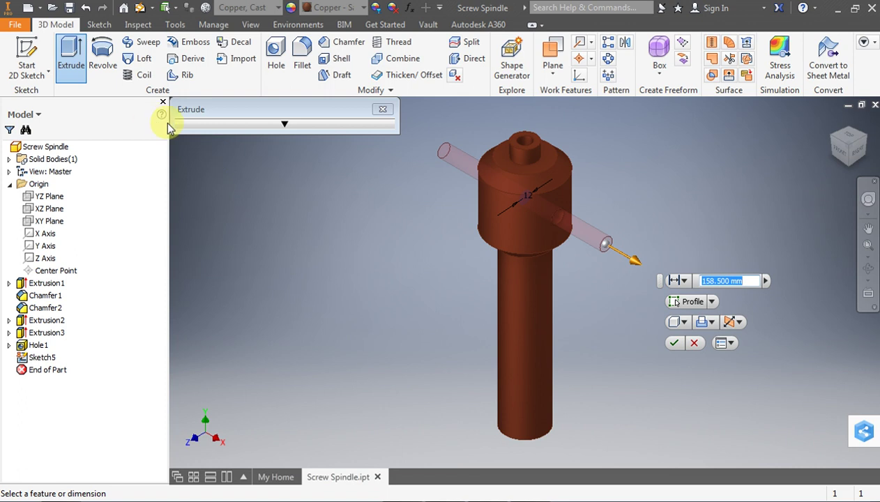
pyautogui.click(677, 344)
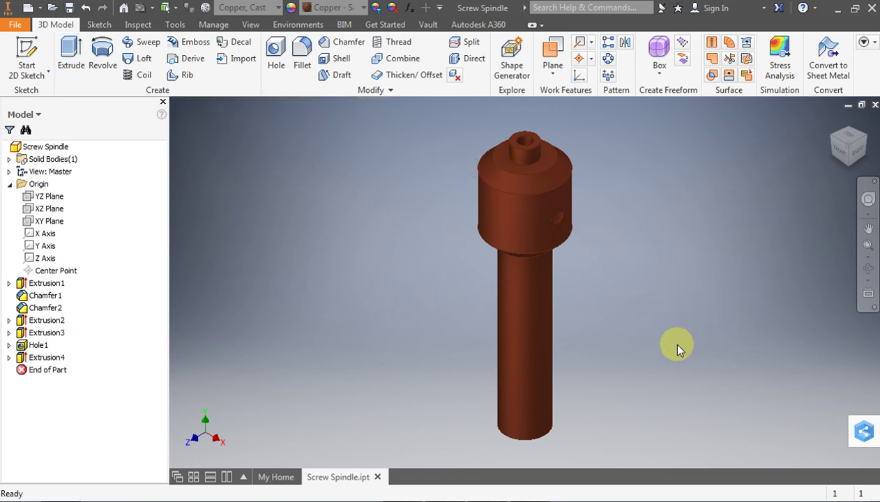
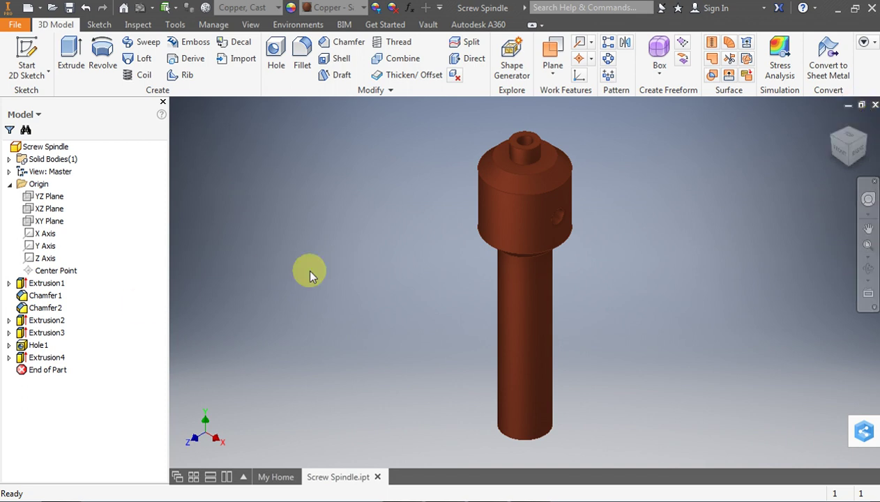
# - Close Screw Spindle.ipt, start a new assembly, and browse to the Screw Jack folder
pyautogui.click(874, 105)
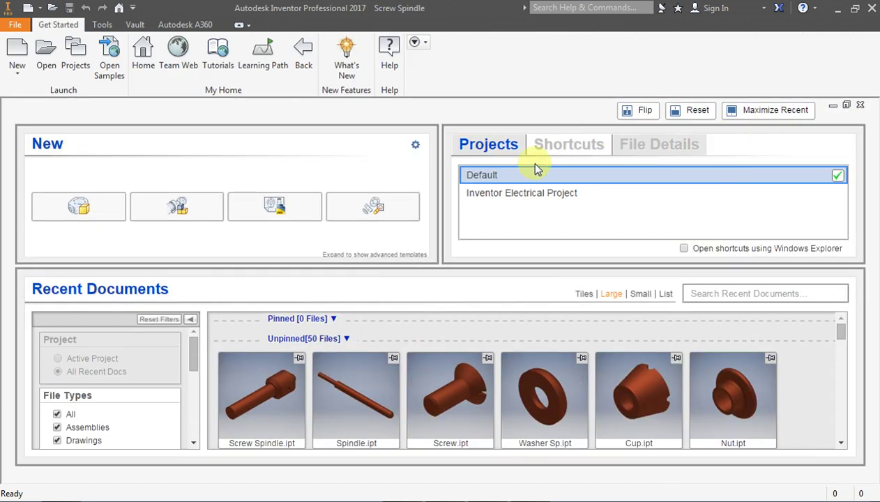
pyautogui.click(186, 204)
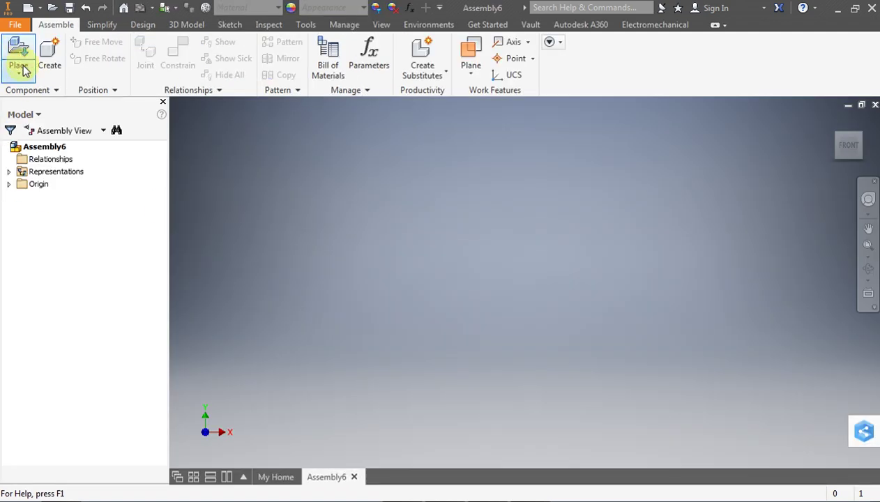
pyautogui.click(24, 70)
pyautogui.click(23, 95)
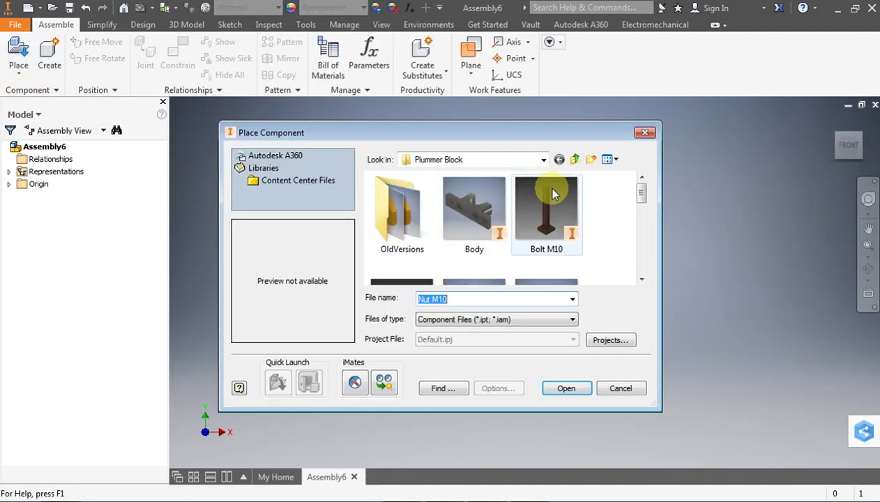
pyautogui.click(575, 159)
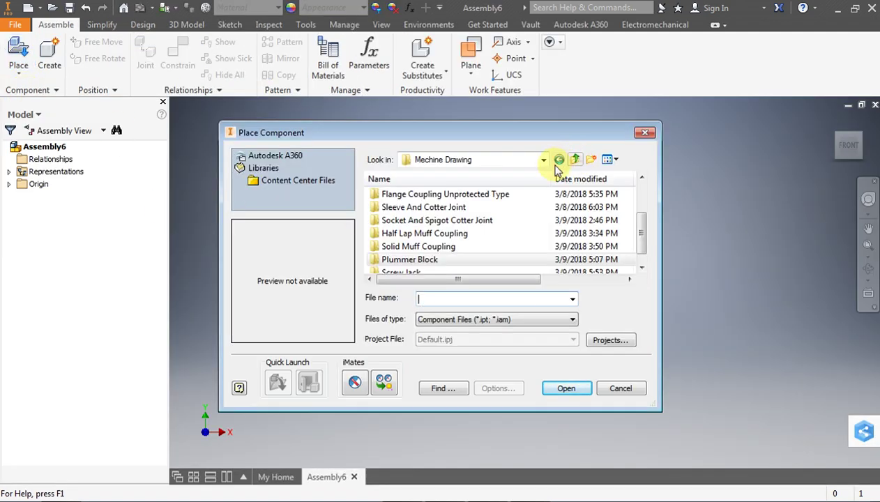
pyautogui.doubleClick(412, 272)
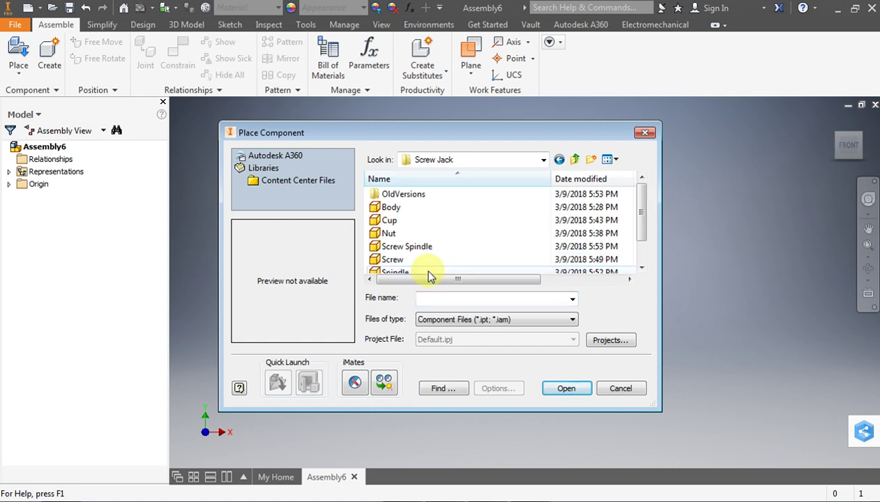
# - Place Body.ipt as the first component and orbit to view it upright
pyautogui.click(416, 207)
pyautogui.click(558, 388)
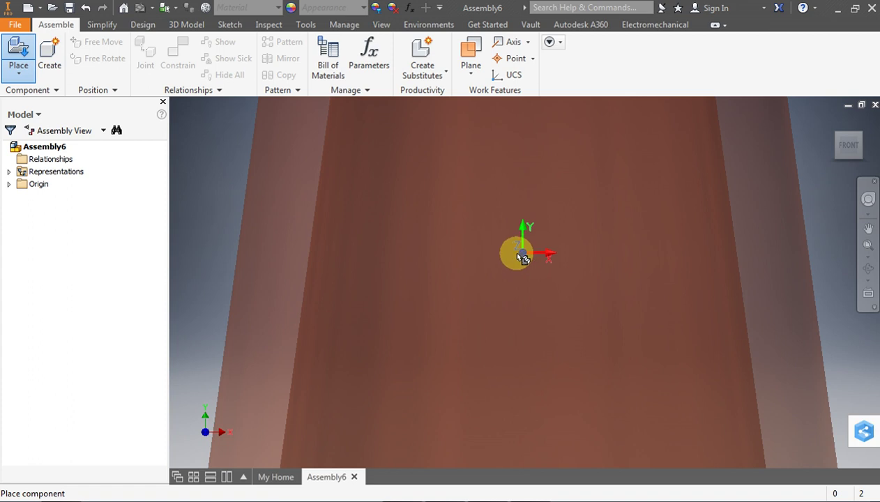
pyautogui.click(523, 256)
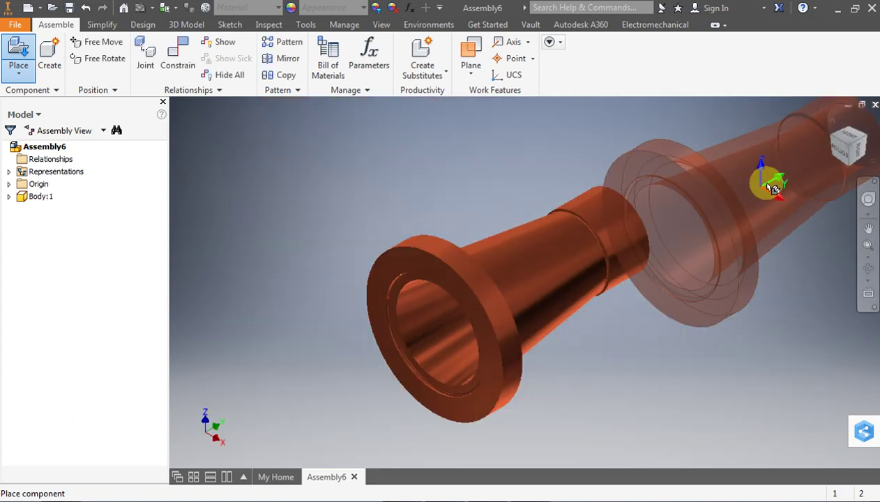
pyautogui.press('Escape')
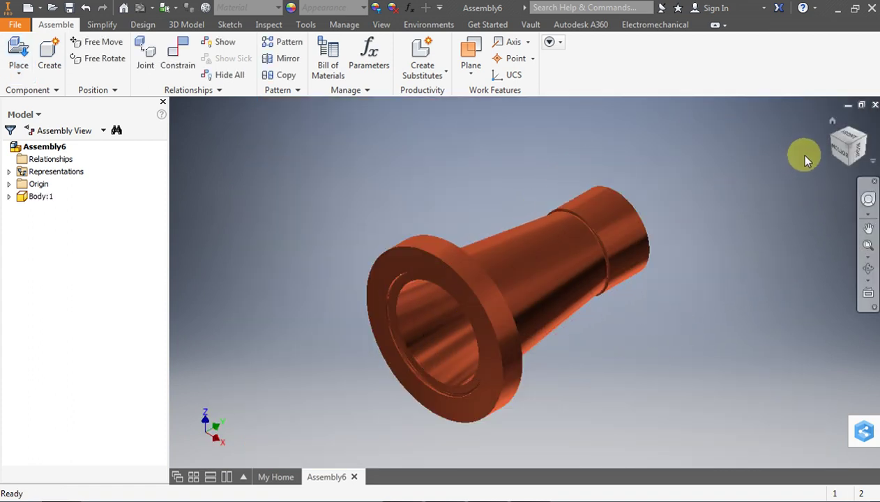
pyautogui.moveTo(822, 165); pyautogui.dragTo(870, 147)
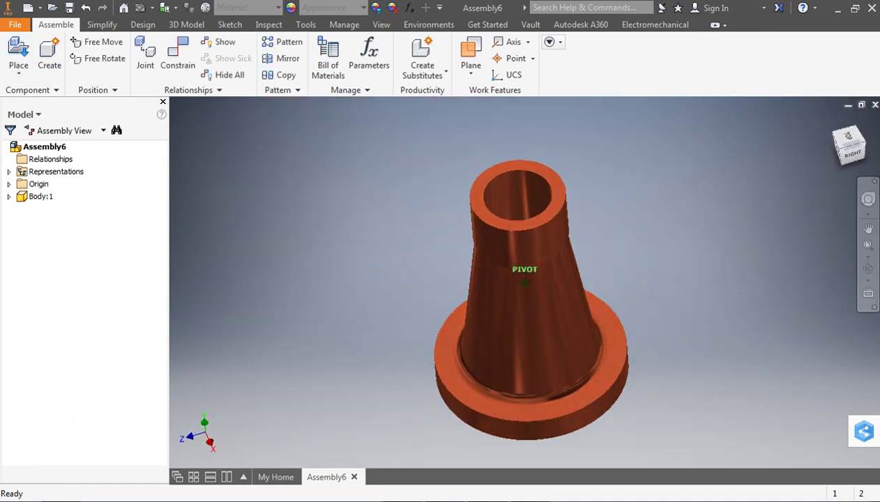
pyautogui.moveTo(842, 158)
pyautogui.mouseDown()
pyautogui.moveTo(846, 135)
pyautogui.moveTo(864, 160)
pyautogui.moveTo(832, 140)
pyautogui.mouseUp()
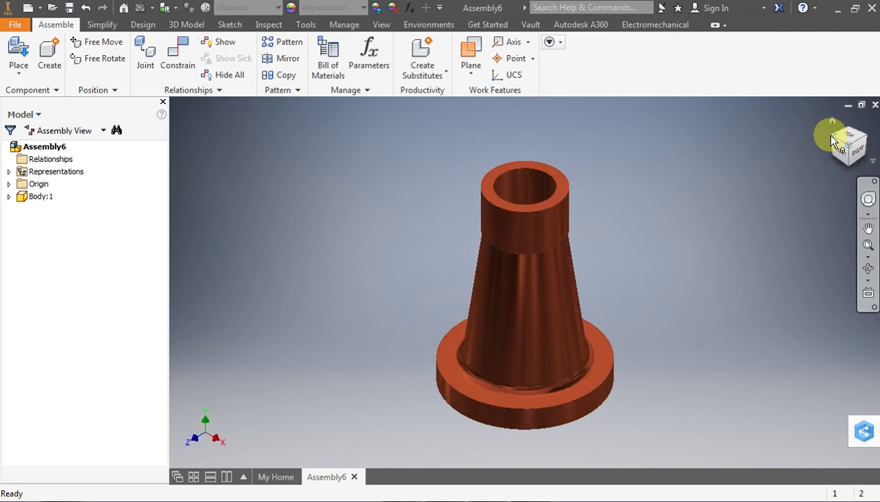
# - Place one copy of Screw Spindle.ipt beside the Body
pyautogui.click(832, 124)
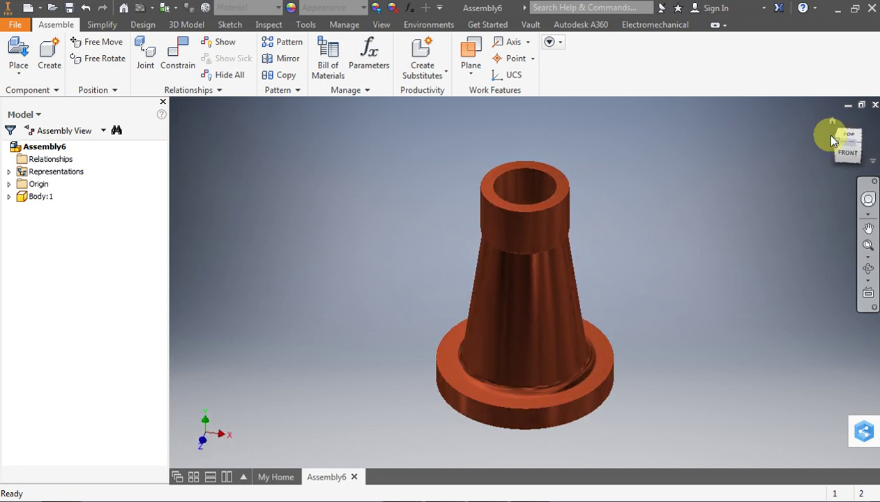
pyautogui.click(19, 70)
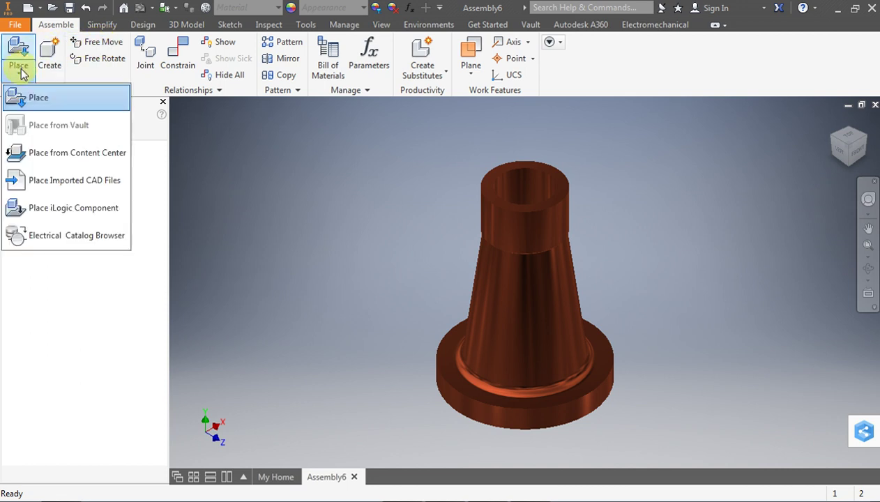
pyautogui.click(35, 94)
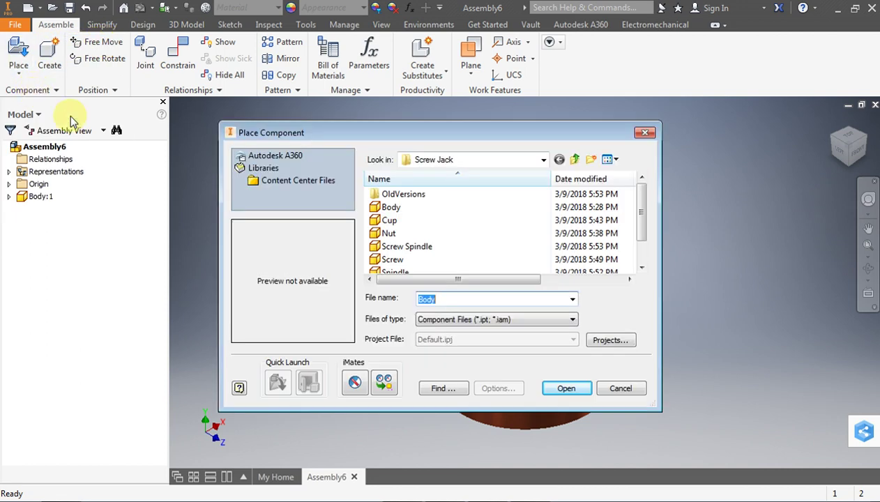
pyautogui.click(406, 250)
pyautogui.click(564, 388)
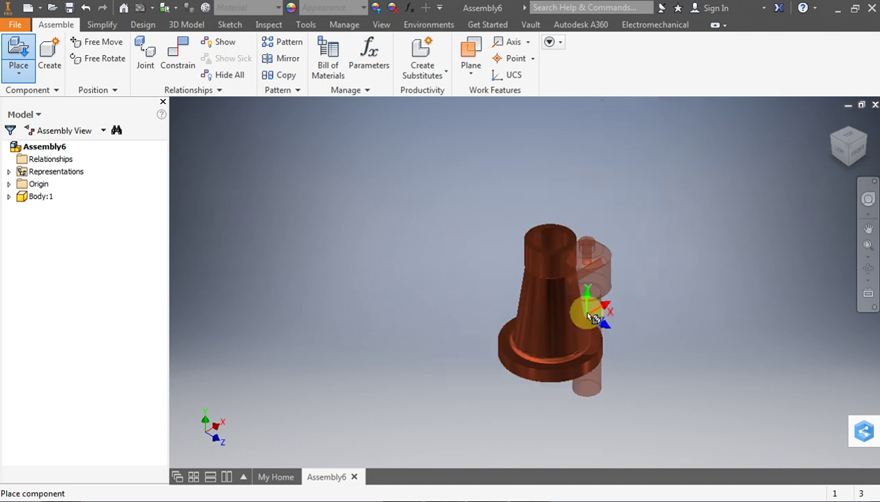
pyautogui.scroll(3, 591, 317)
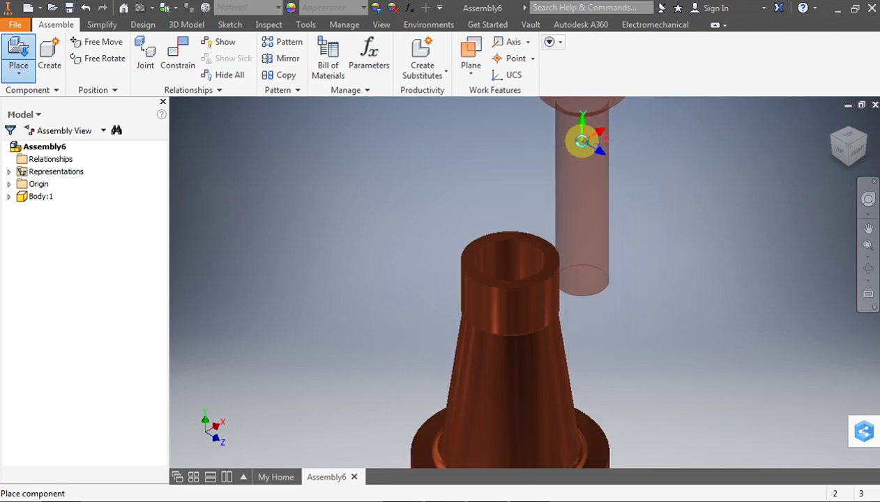
pyautogui.click(588, 146)
pyautogui.press('Escape')
# - Mate the spindle axis to the body bore axis, then undo to remove the spindle
pyautogui.click(177, 54)
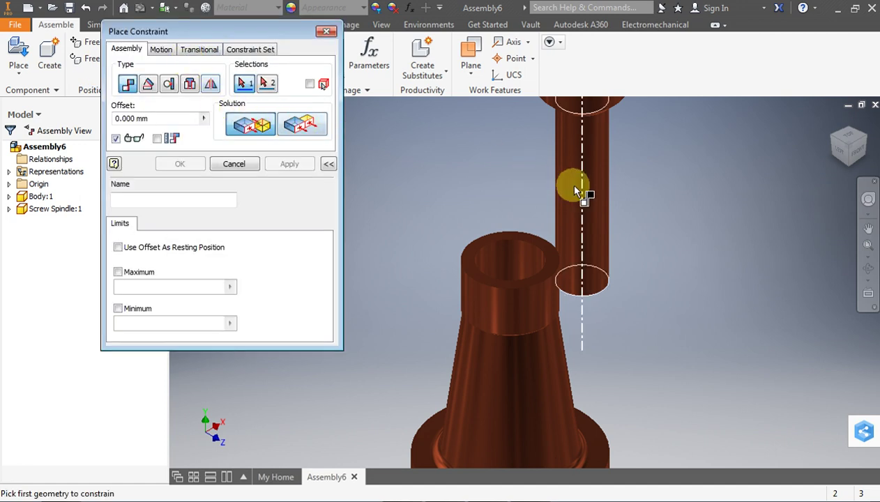
pyautogui.click(576, 189)
pyautogui.click(505, 257)
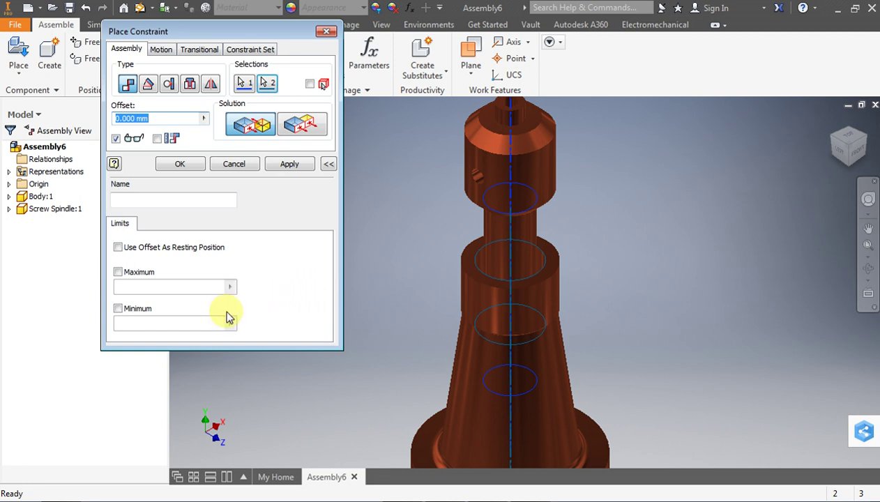
pyautogui.click(167, 164)
pyautogui.scroll(-3, 373, 311)
pyautogui.scroll(5, 496, 256)
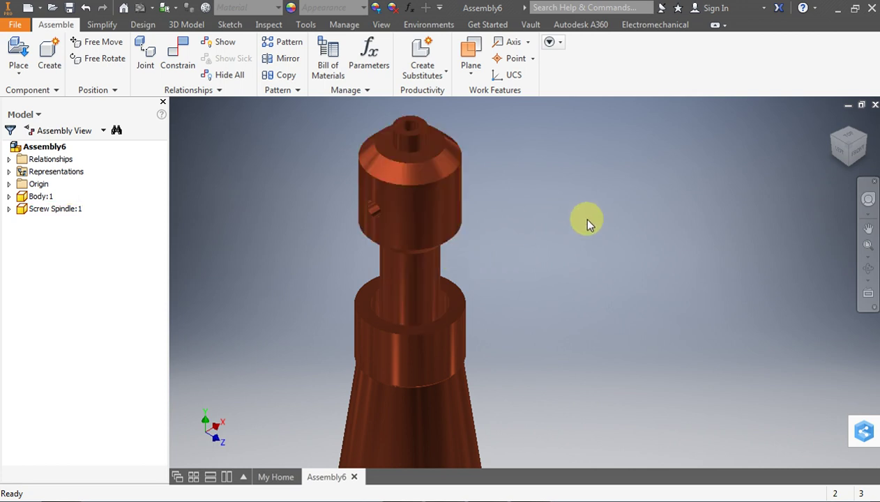
pyautogui.hotkey('ctrl', 'z')
pyautogui.hotkey('ctrl', 'z')
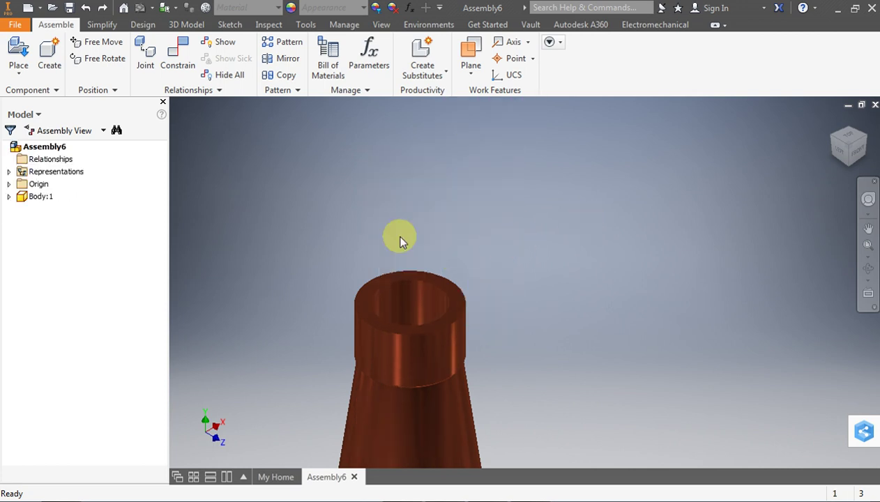
# - Place one copy of the Nut part above the body
pyautogui.click(18, 73)
pyautogui.click(59, 95)
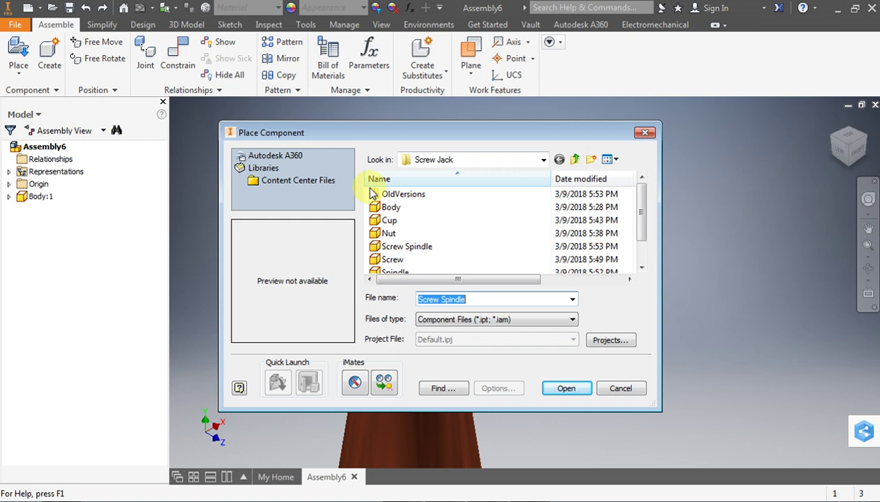
pyautogui.click(388, 233)
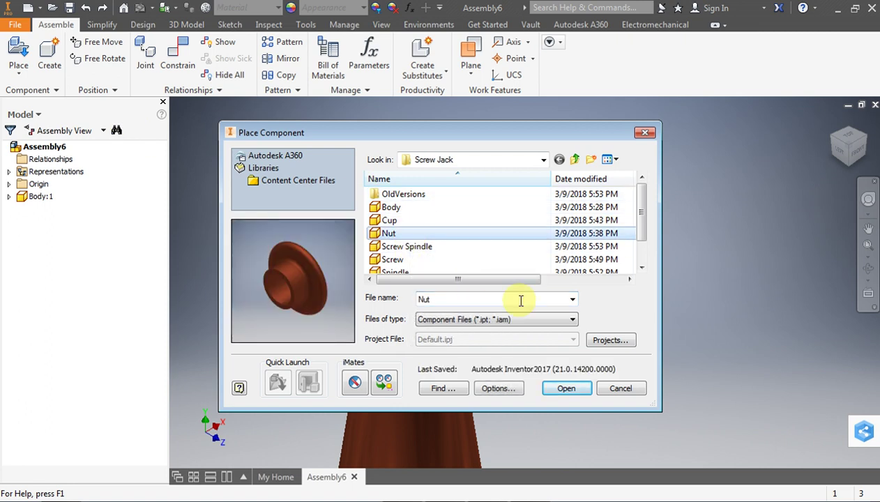
pyautogui.click(566, 389)
pyautogui.click(551, 195)
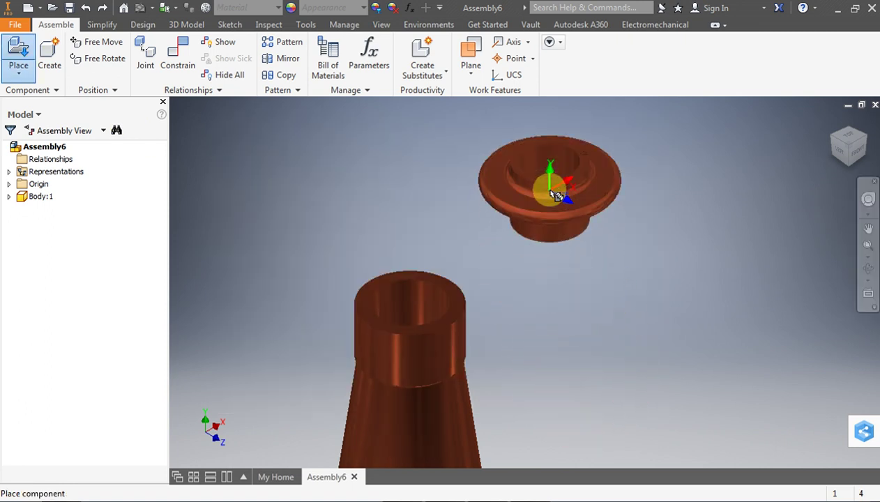
pyautogui.press('Escape')
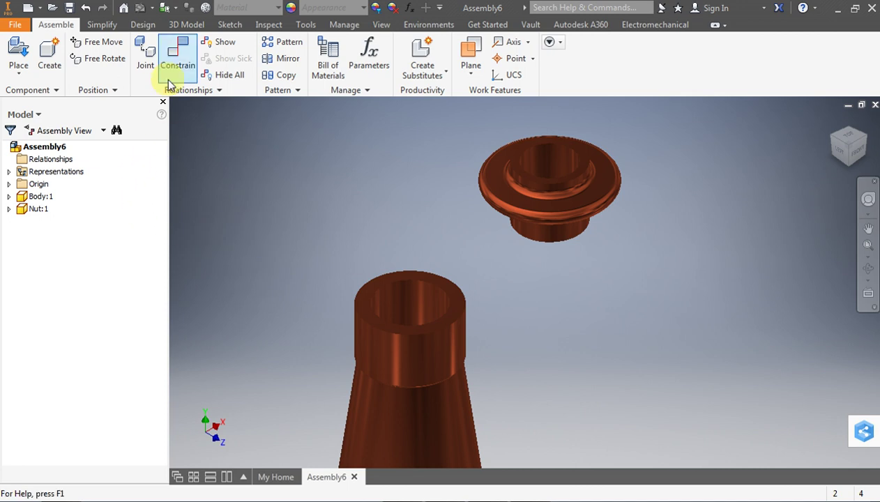
# - Align the nut's axis with the body bore axis and drag the nut above the body
pyautogui.click(177, 59)
pyautogui.click(523, 226)
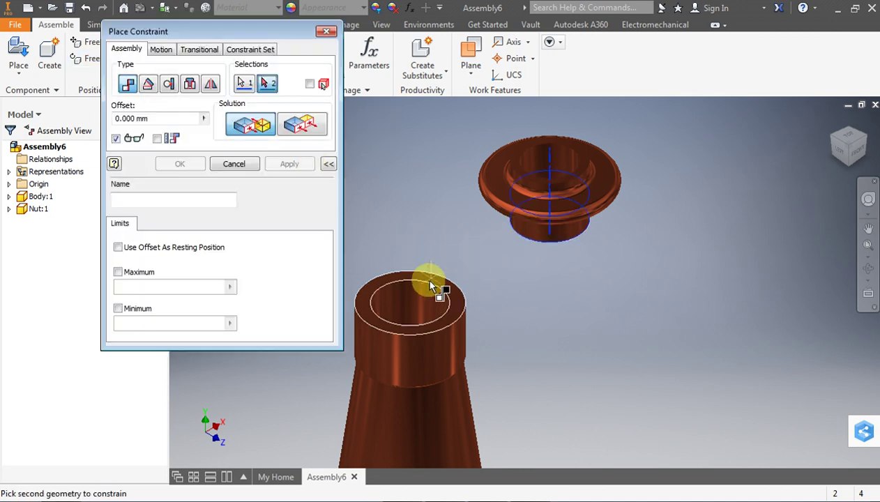
pyautogui.click(420, 297)
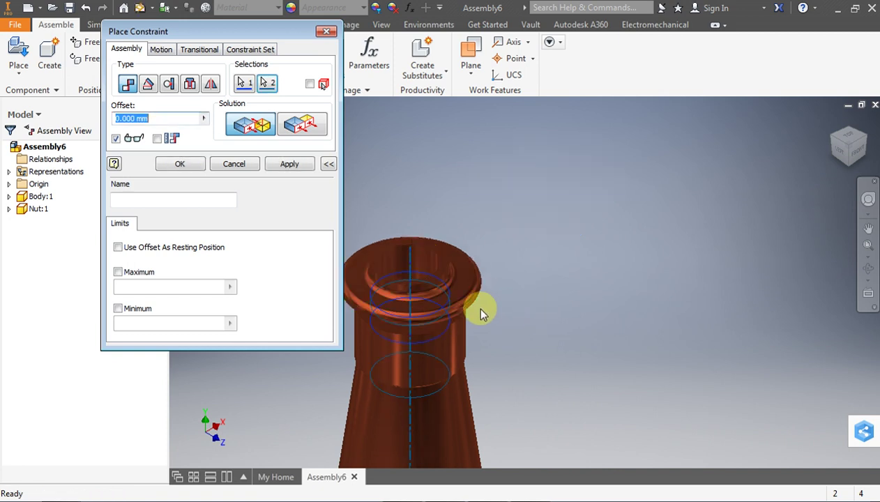
pyautogui.press('Return')
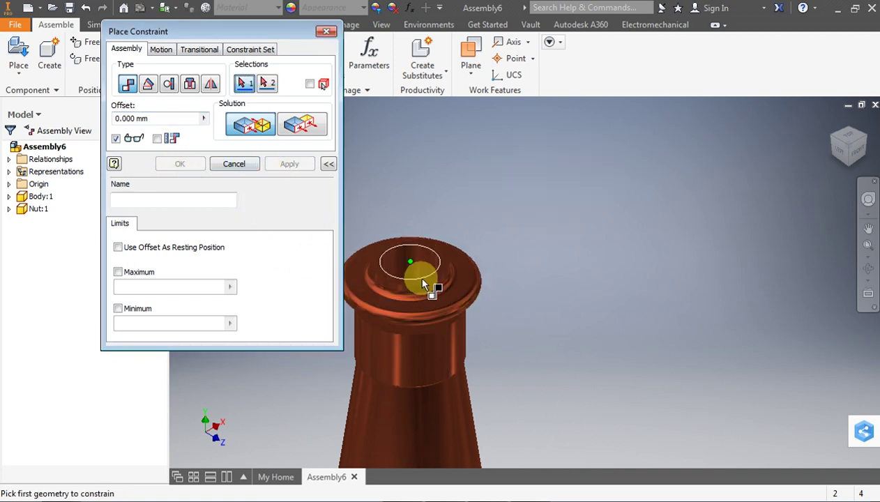
pyautogui.click(243, 175)
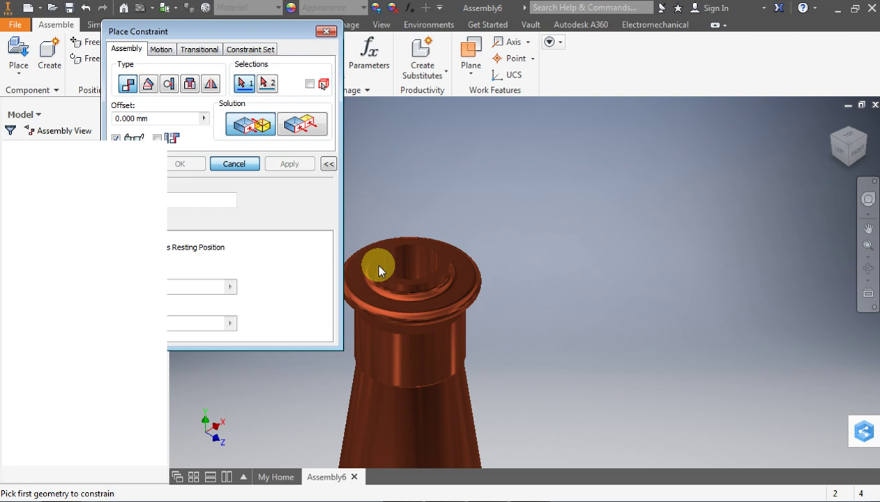
pyautogui.moveTo(381, 279); pyautogui.dragTo(345, 123)
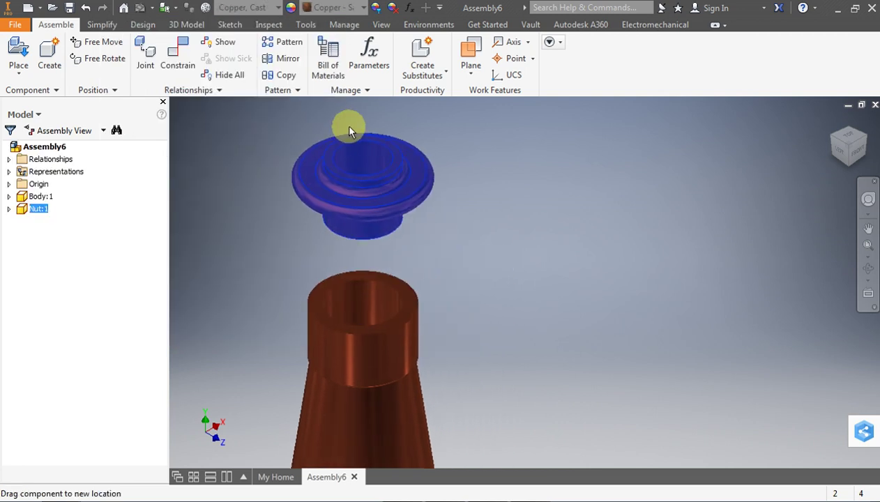
pyautogui.click(694, 264)
# - Mate the nut's circular edge to the body's top edge
pyautogui.click(868, 257)
pyautogui.click(869, 269)
pyautogui.moveTo(505, 280); pyautogui.dragTo(481, 190)
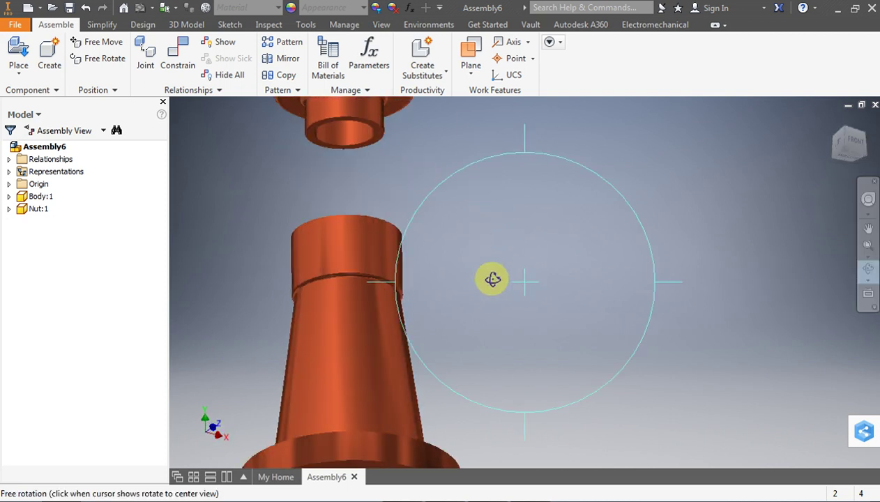
pyautogui.moveTo(492, 279); pyautogui.dragTo(497, 283)
pyautogui.click(176, 60)
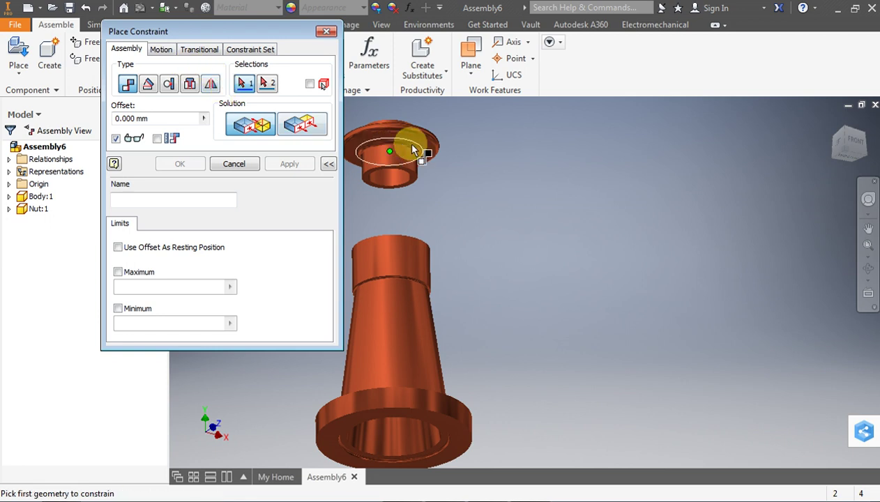
pyautogui.click(423, 150)
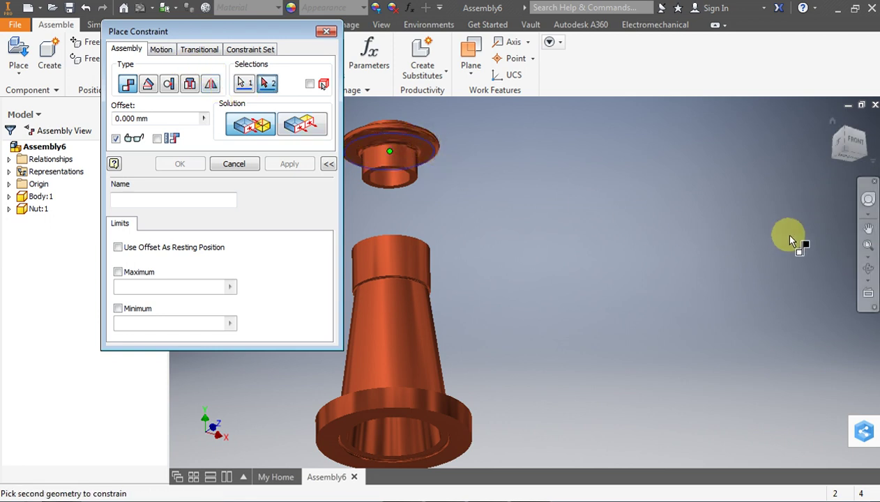
pyautogui.click(867, 268)
pyautogui.moveTo(560, 245)
pyautogui.mouseDown()
pyautogui.moveTo(552, 328)
pyautogui.moveTo(549, 320)
pyautogui.mouseUp()
pyautogui.press('Escape')
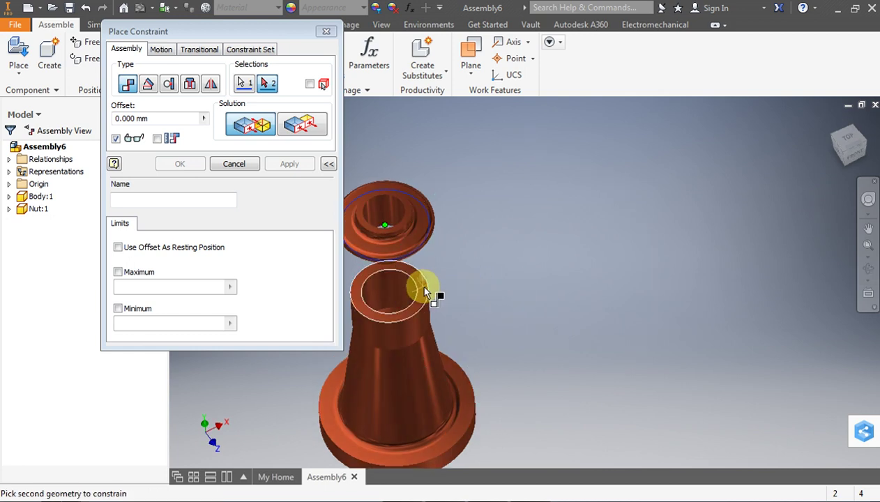
pyautogui.click(418, 282)
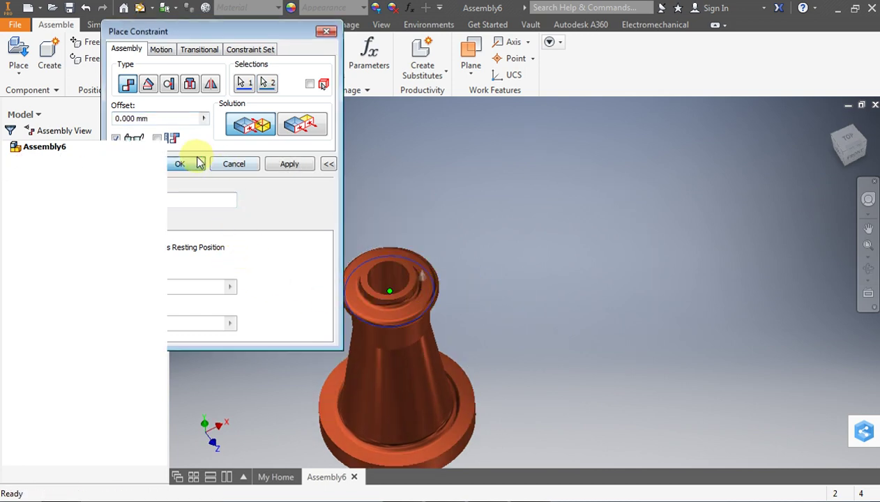
pyautogui.click(180, 164)
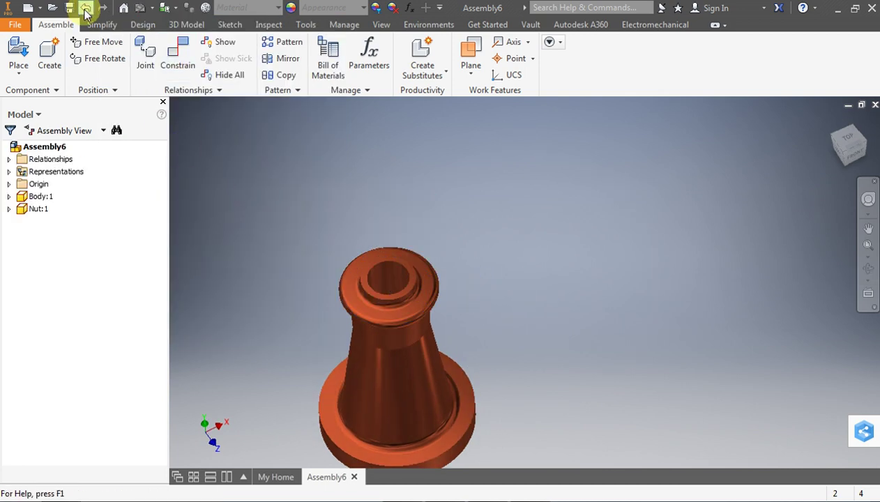
# - Place one copy of Screw Spindle.ipt into the assembly
pyautogui.click(19, 69)
pyautogui.click(43, 103)
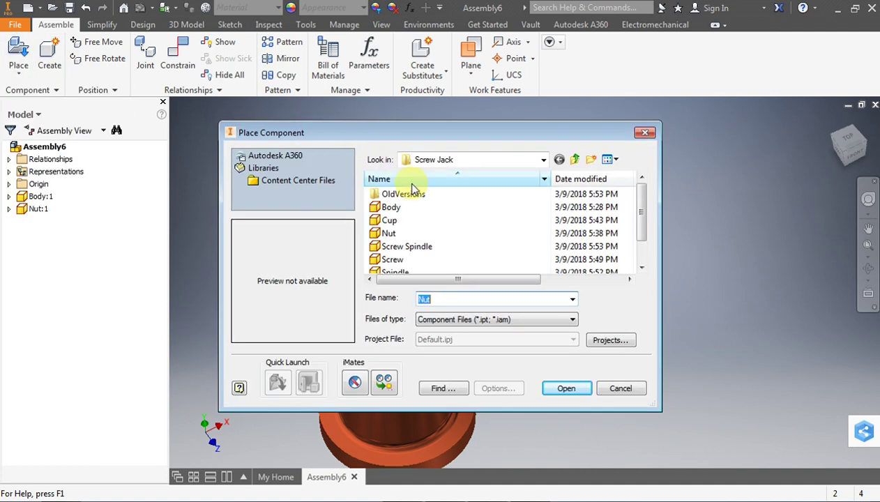
pyautogui.click(407, 246)
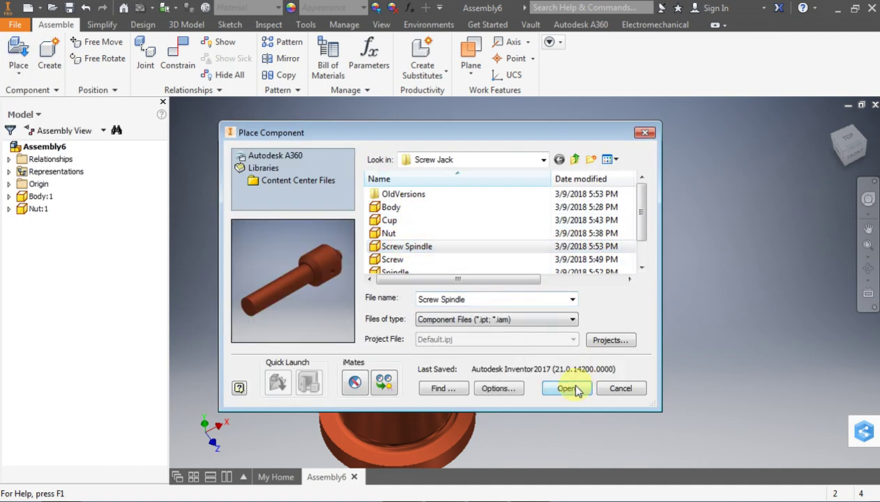
pyautogui.click(568, 389)
pyautogui.click(615, 154)
pyautogui.press('Escape')
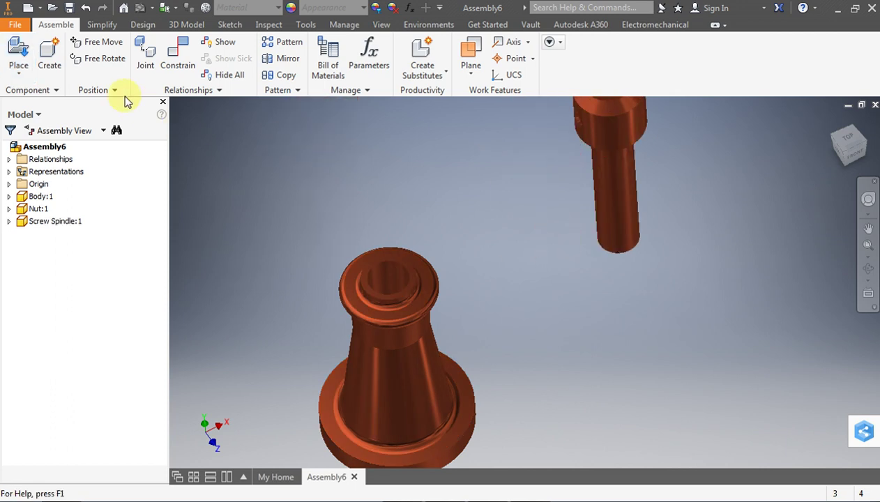
# - Mate the spindle's axis to the nut's axis
pyautogui.click(178, 53)
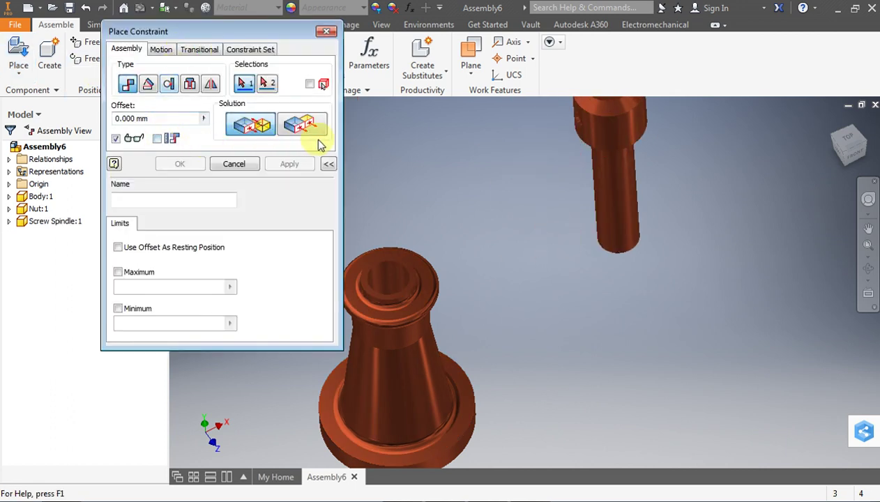
pyautogui.click(617, 195)
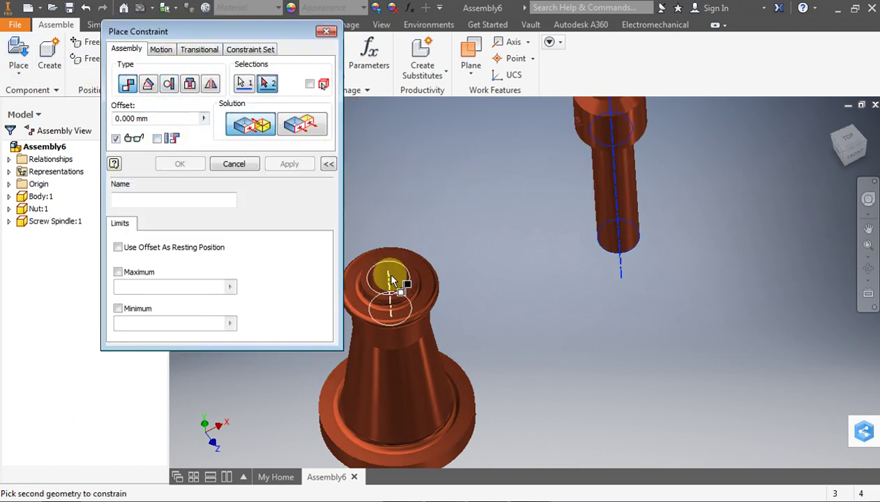
pyautogui.click(391, 279)
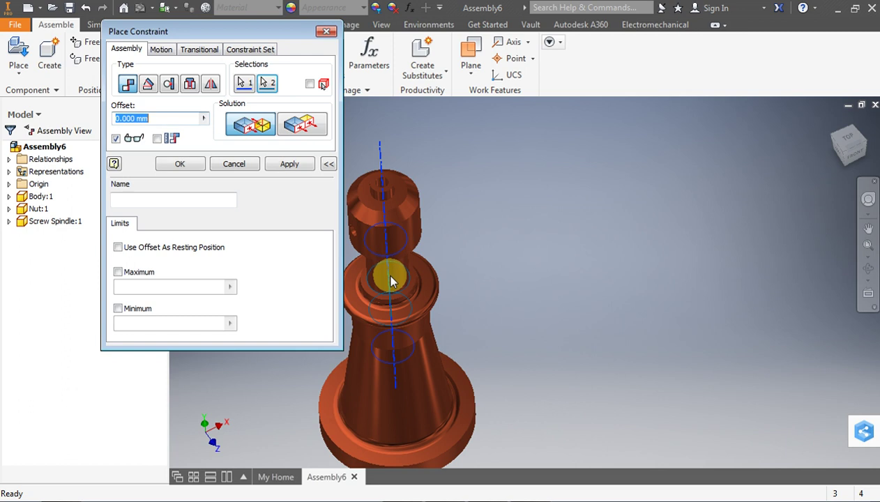
pyautogui.click(180, 165)
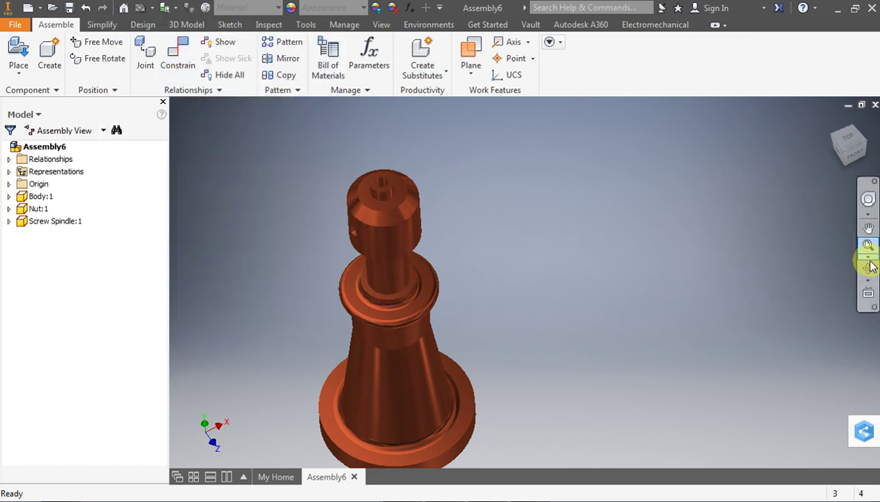
pyautogui.click(868, 268)
pyautogui.moveTo(618, 276)
pyautogui.mouseDown()
pyautogui.moveTo(521, 246)
pyautogui.moveTo(526, 205)
pyautogui.moveTo(547, 192)
pyautogui.moveTo(523, 212)
pyautogui.mouseUp()
pyautogui.press('Escape')
pyautogui.moveTo(848, 145)
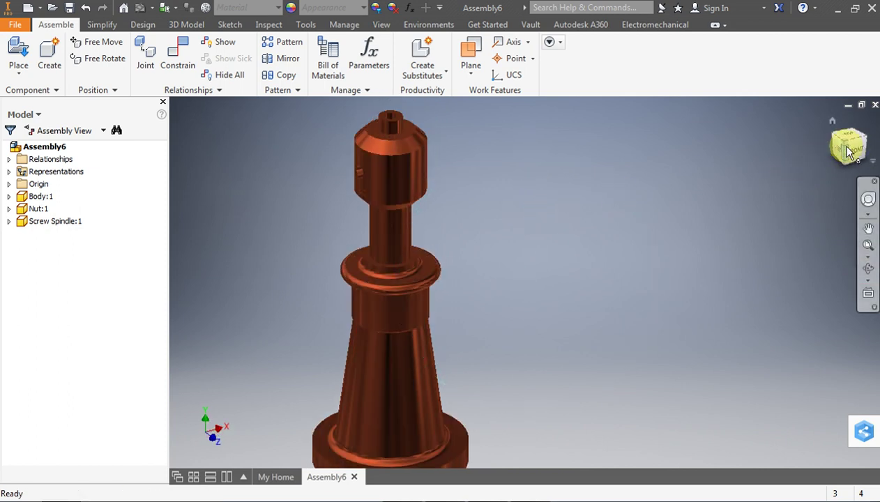
# - Switch to standard view orientations, zoom to inspect, and reopen Place Constraint
pyautogui.click(846, 148)
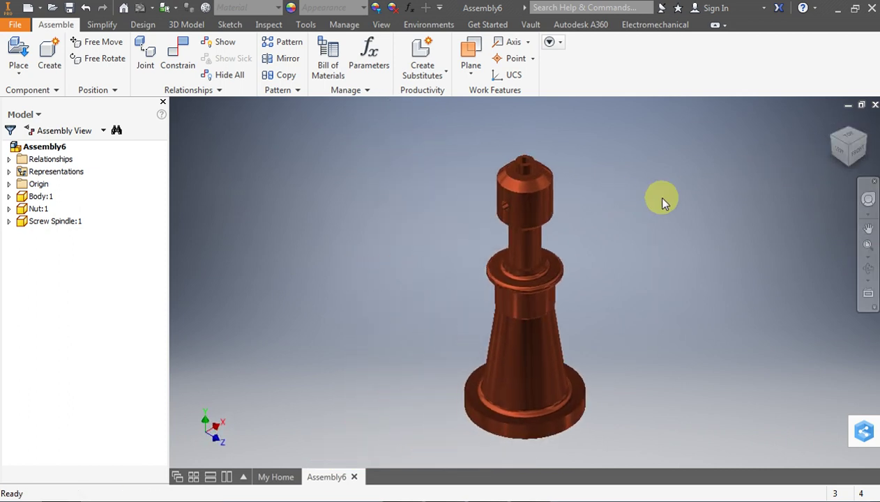
pyautogui.click(870, 140)
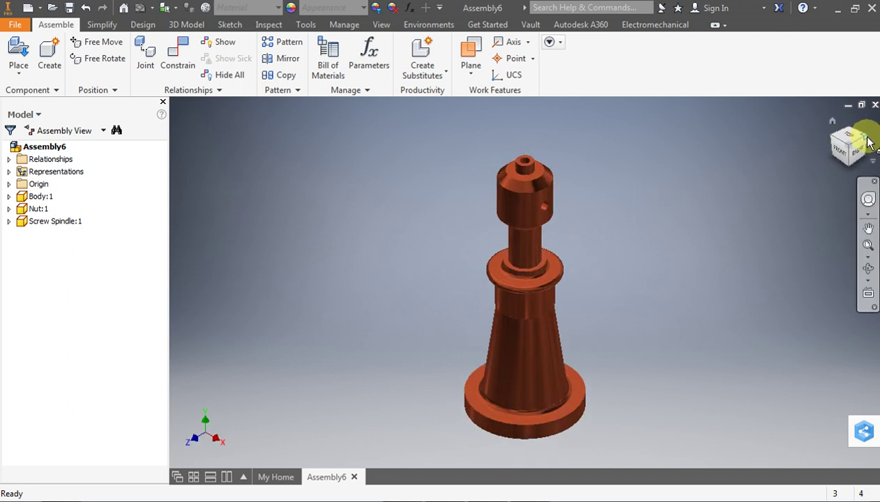
pyautogui.scroll(-3, 648, 247)
pyautogui.scroll(2, 638, 249)
pyautogui.scroll(3, 627, 247)
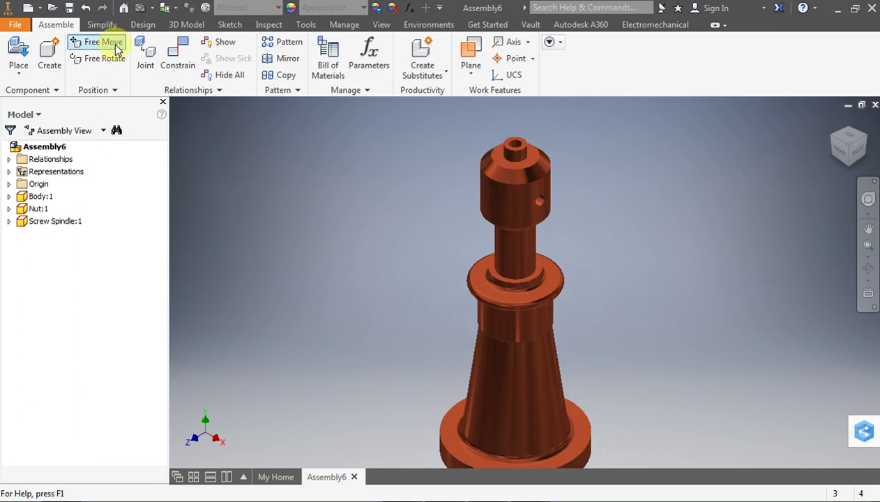
pyautogui.click(178, 54)
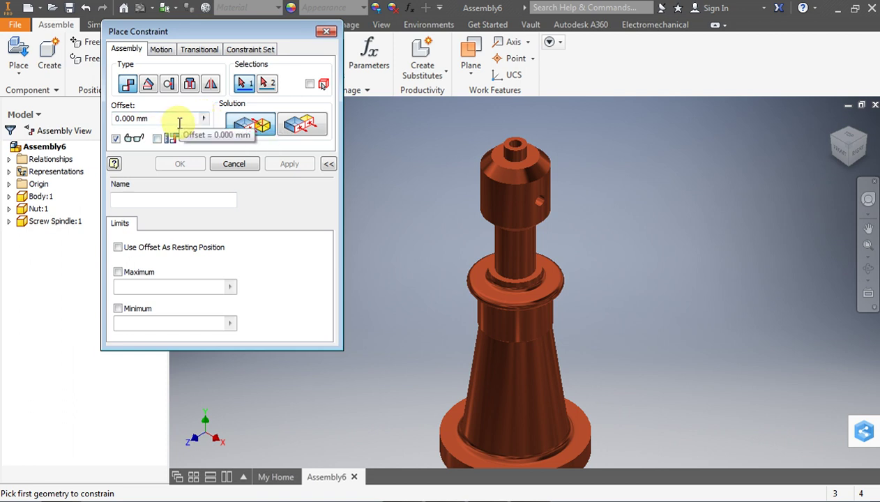
# - Orbit below the assembly and pick the spindle's circular edge for a mate
pyautogui.click(866, 268)
pyautogui.moveTo(471, 227); pyautogui.dragTo(467, 86)
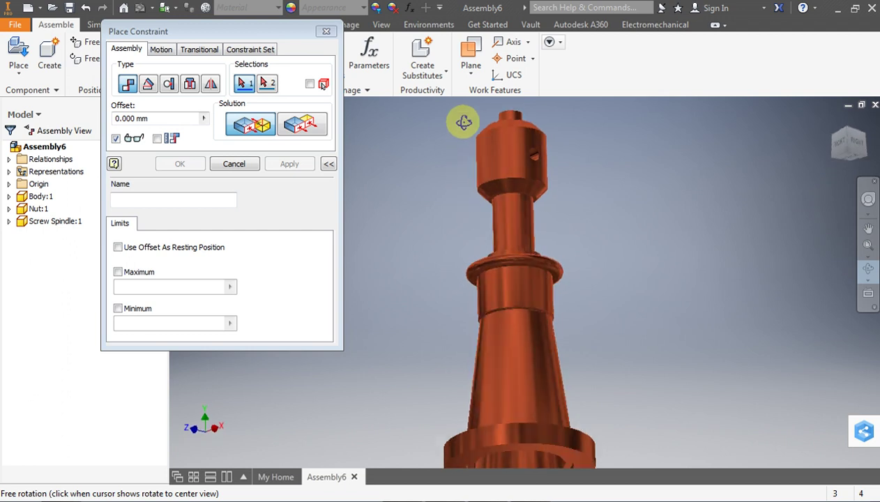
pyautogui.scroll(-2, 530, 209)
pyautogui.scroll(-3, 530, 212)
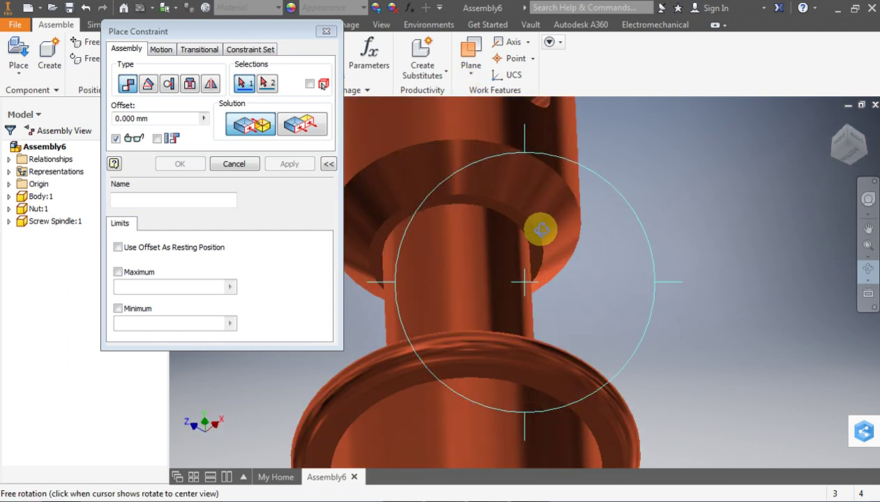
pyautogui.press('Escape')
pyautogui.click(535, 237)
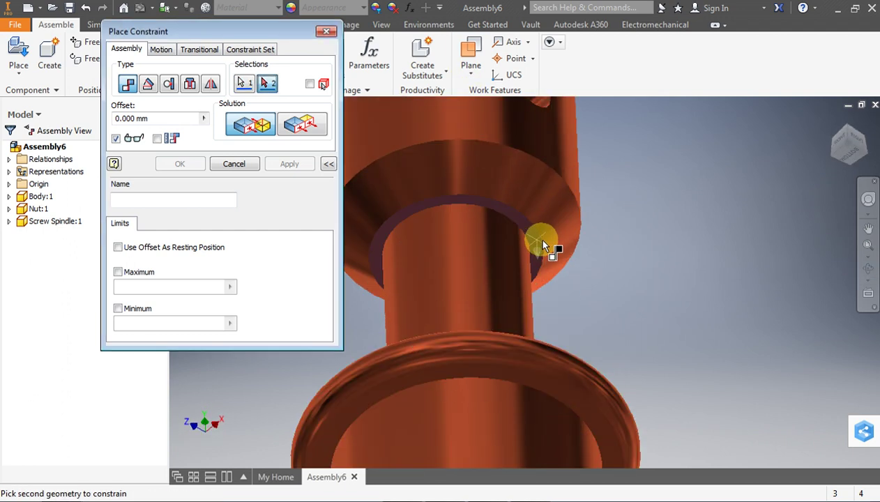
# - Pick the nut's edge to mate it with 25 mm offset, then exit the constraint command
pyautogui.click(865, 271)
pyautogui.moveTo(531, 251); pyautogui.dragTo(517, 346)
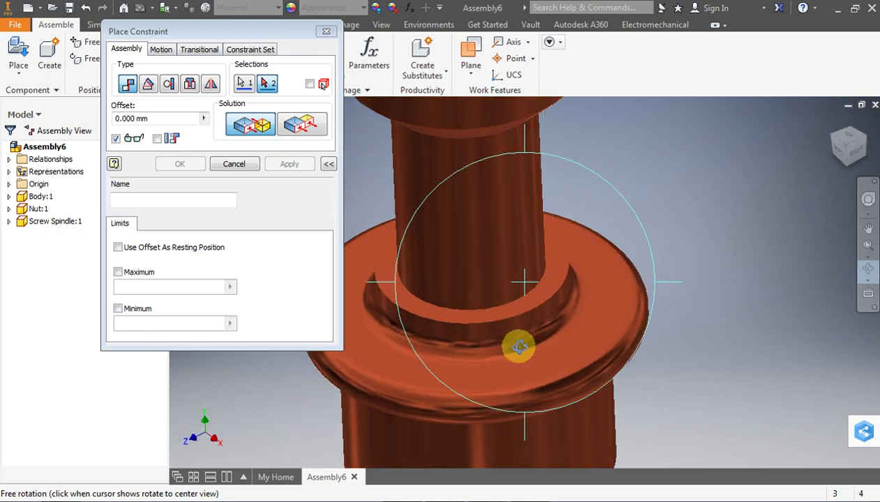
pyautogui.press('Escape')
pyautogui.click(542, 290)
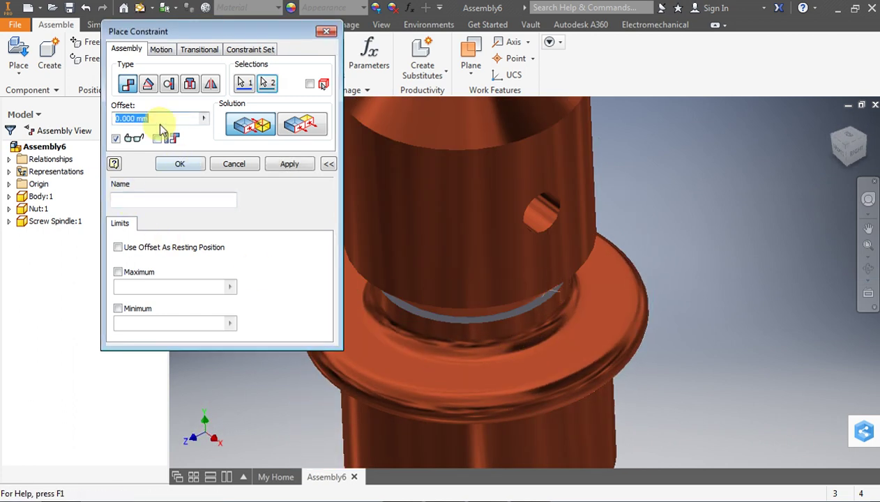
pyautogui.press('Escape')
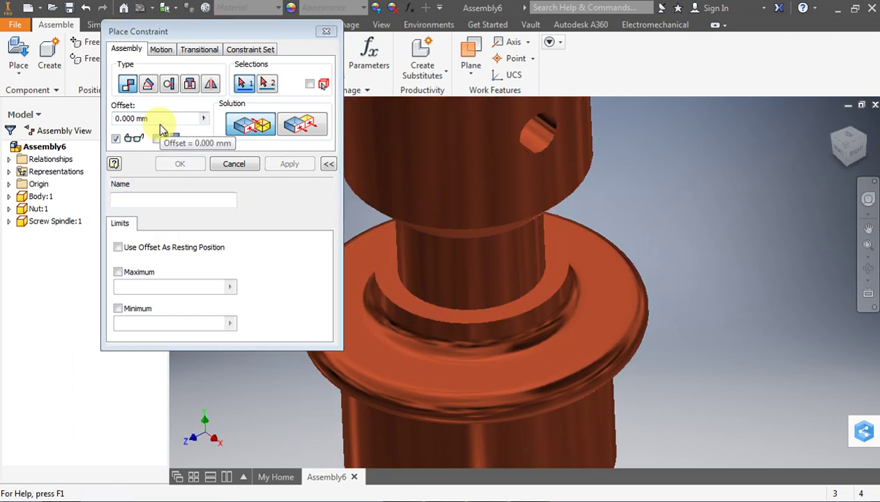
pyautogui.scroll(-5, 439, 418)
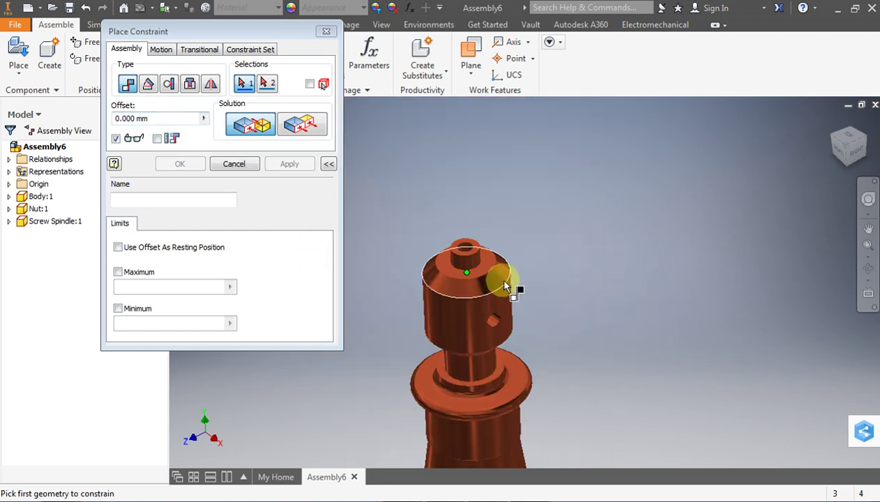
pyautogui.scroll(-2, 532, 214)
pyautogui.scroll(-2, 532, 215)
pyautogui.press('Escape')
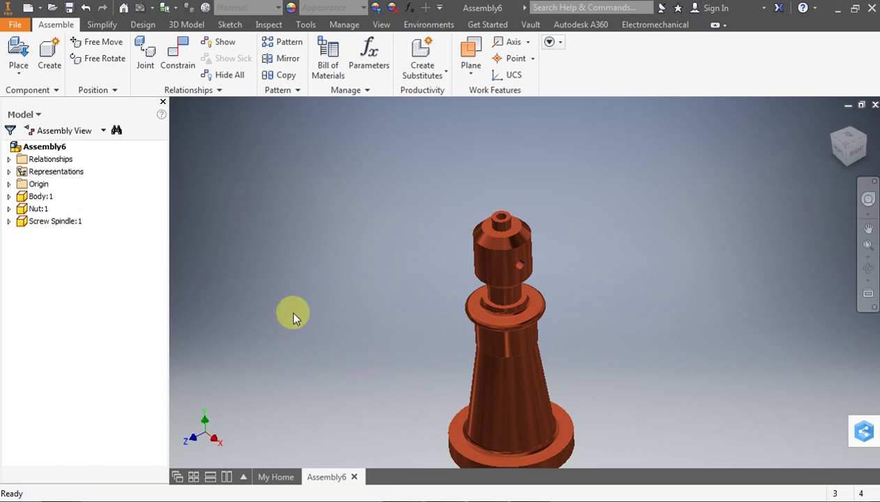
# - Change Mate:4's offset under Screw Spindle:1 from 25 mm to 50 mm
pyautogui.click(9, 222)
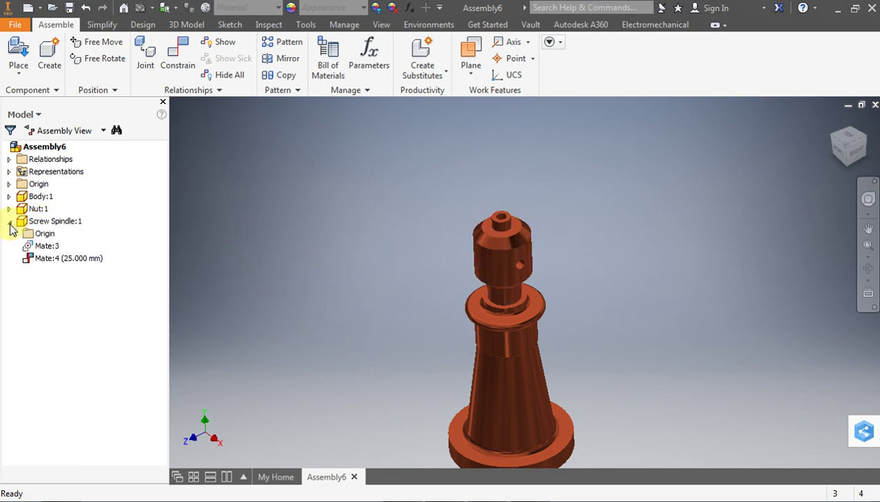
pyautogui.doubleClick(44, 259)
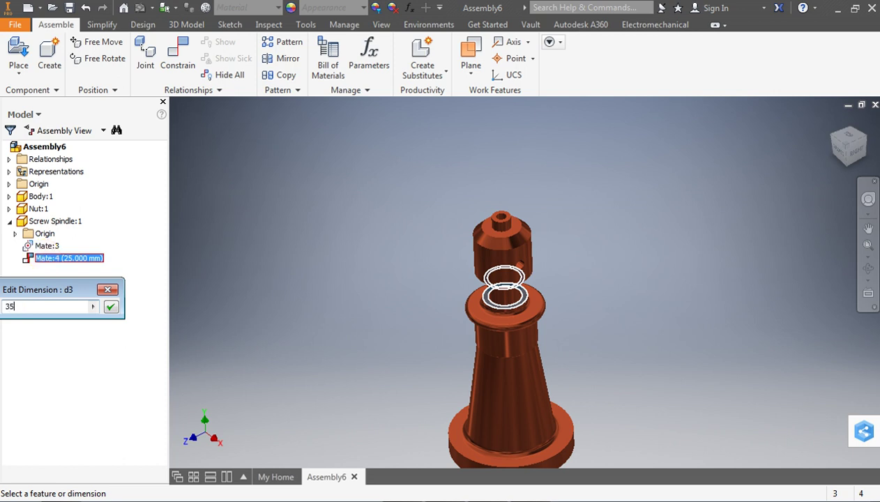
pyautogui.press('Return')
pyautogui.doubleClick(46, 260)
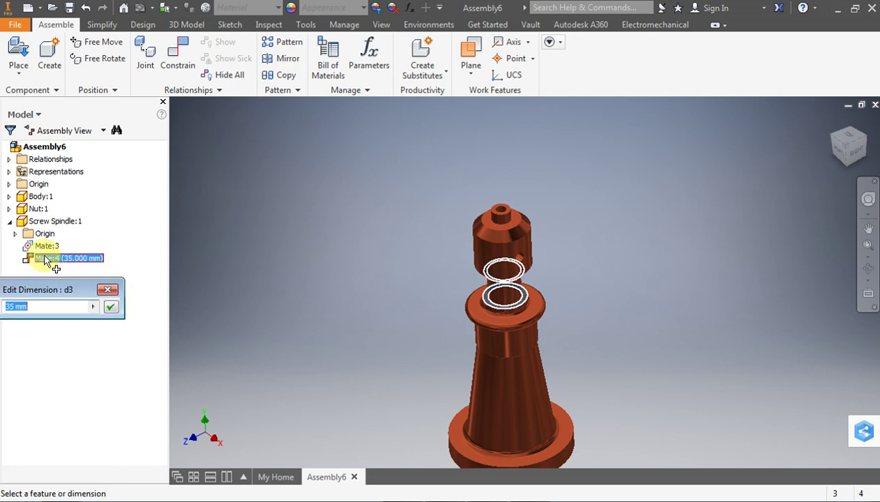
pyautogui.press('Return')
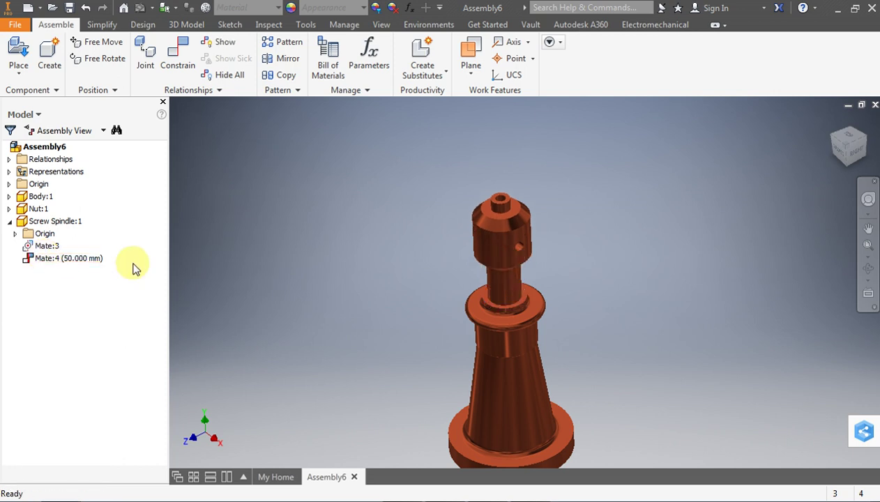
pyautogui.click(11, 222)
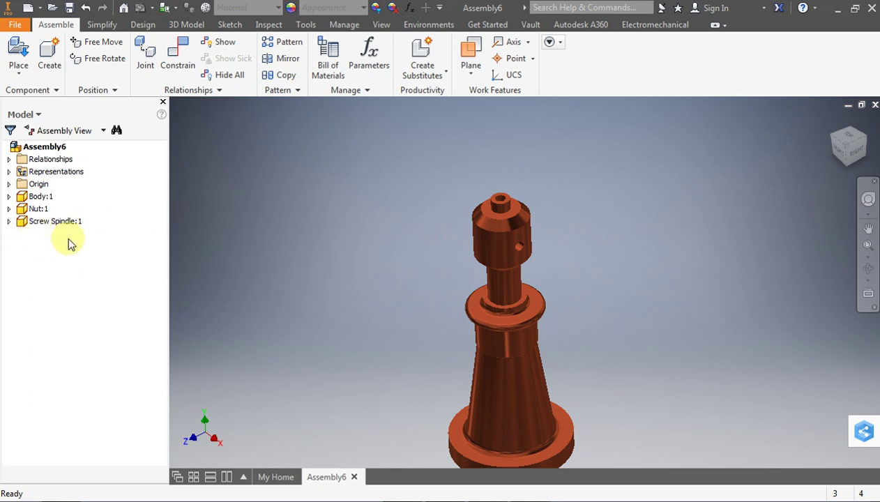
pyautogui.click(21, 72)
# - Place Cup.ipt from the Screw Jack folder above the spindle and tilt the view
pyautogui.click(43, 100)
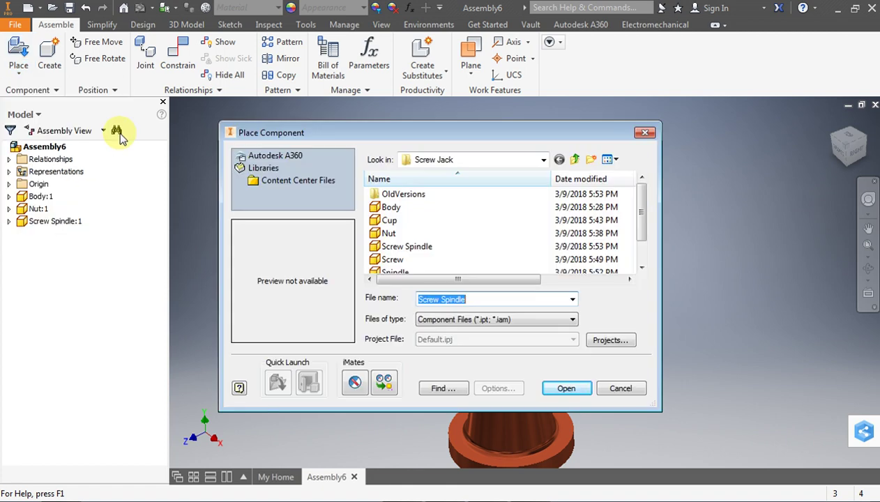
pyautogui.moveTo(645, 219); pyautogui.dragTo(644, 249)
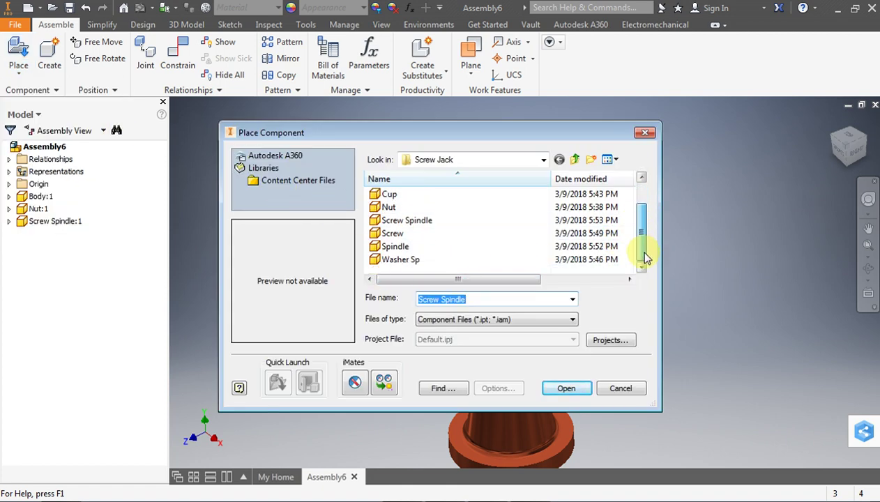
pyautogui.click(418, 246)
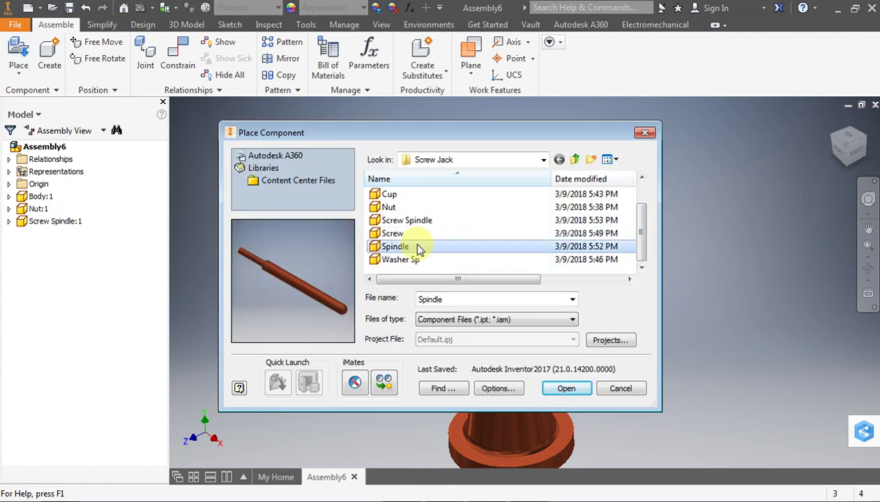
pyautogui.press('Up')
pyautogui.press('Up')
pyautogui.press('Up')
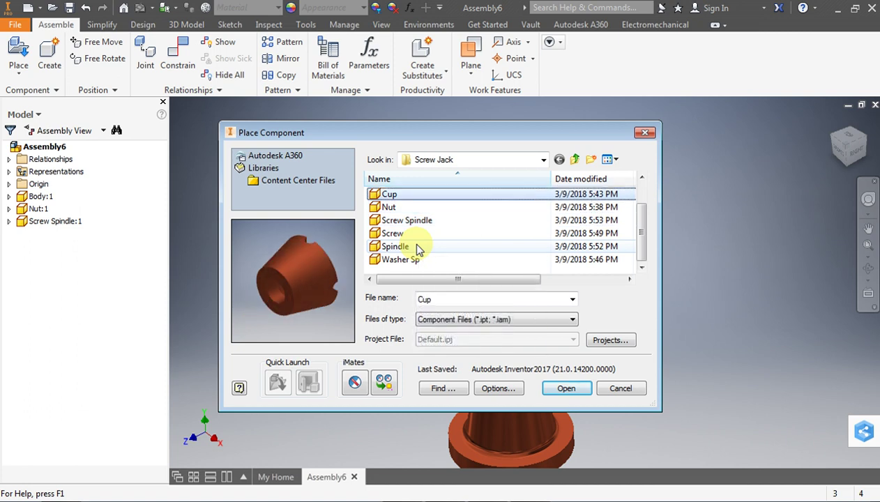
pyautogui.click(558, 388)
pyautogui.click(579, 143)
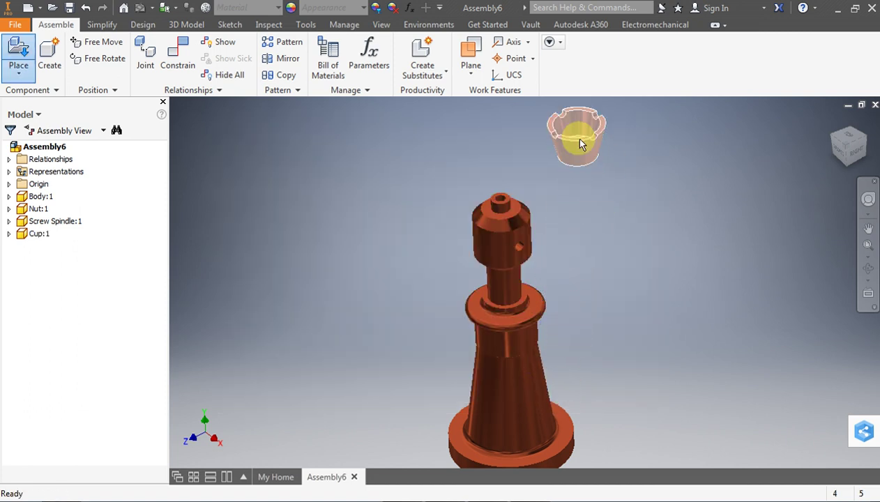
pyautogui.press('Escape')
pyautogui.scroll(-3, 589, 180)
pyautogui.scroll(2, 589, 180)
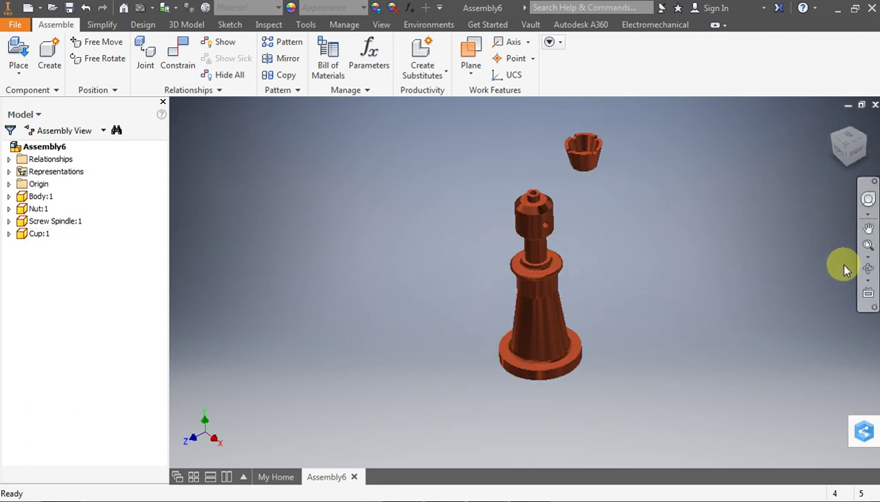
pyautogui.click(868, 269)
pyautogui.moveTo(622, 204)
pyautogui.mouseDown()
pyautogui.moveTo(544, 202)
pyautogui.moveTo(512, 179)
pyautogui.mouseUp()
pyautogui.press('Escape')
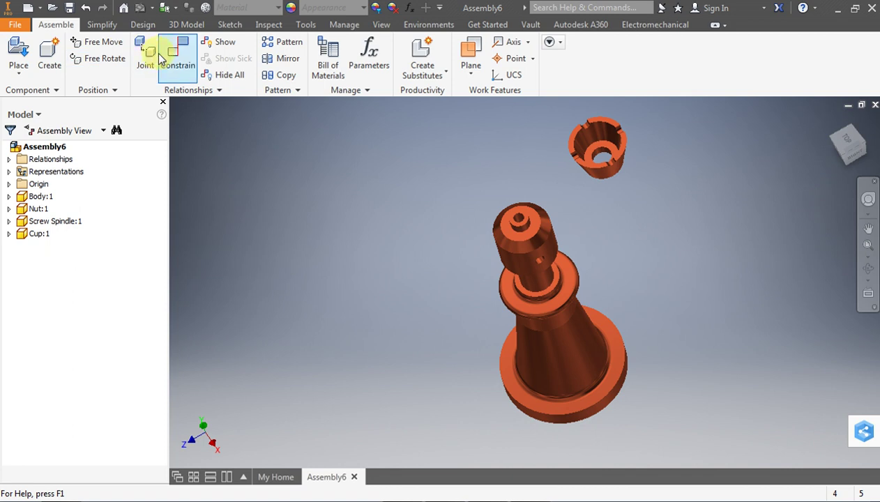
# - Mate the cup's hole axis to the spindle axis and lift the cup above the spindle
pyautogui.click(174, 61)
pyautogui.scroll(5, 599, 106)
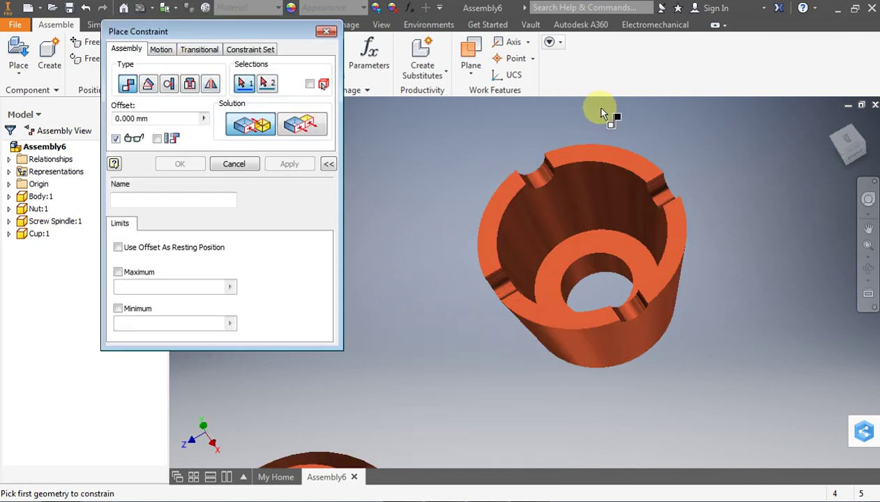
pyautogui.click(588, 278)
pyautogui.scroll(-5, 590, 275)
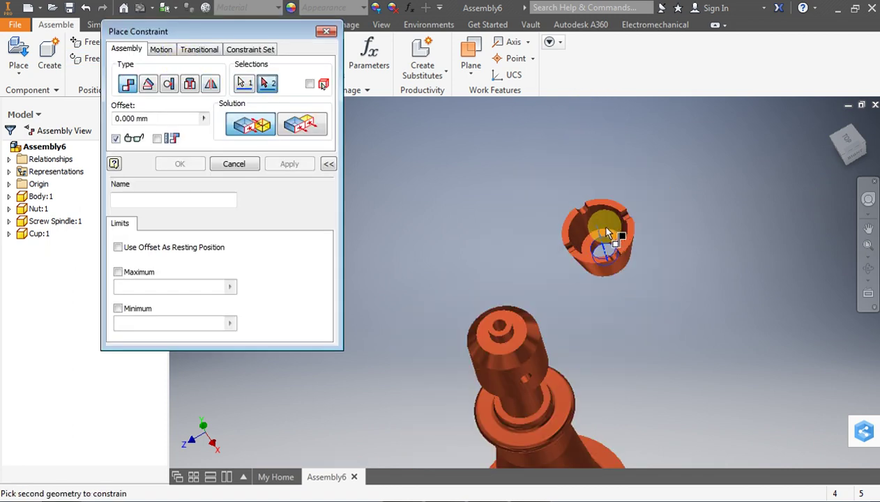
pyautogui.scroll(3, 511, 341)
pyautogui.click(511, 340)
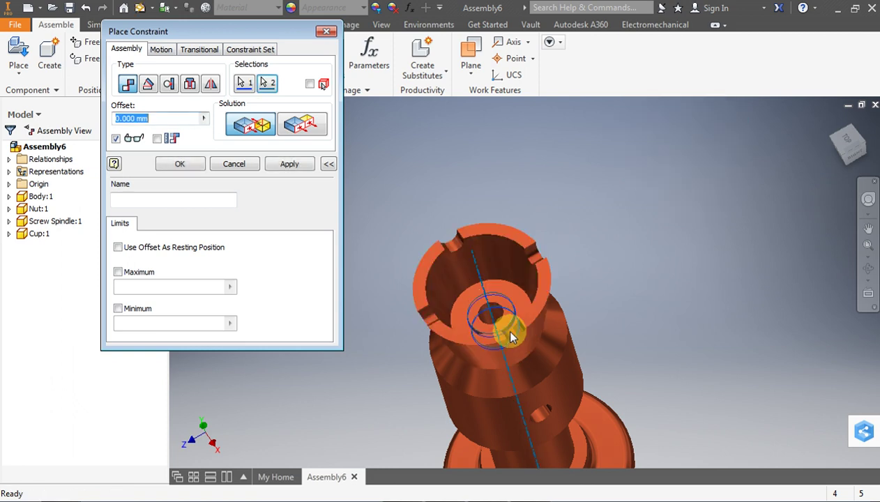
pyautogui.click(275, 168)
pyautogui.click(216, 164)
pyautogui.press('Escape')
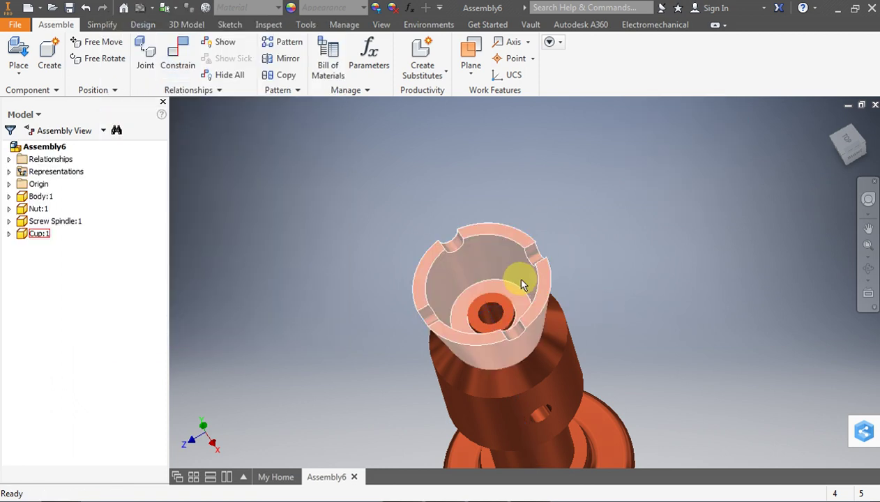
pyautogui.moveTo(520, 270); pyautogui.dragTo(502, 189)
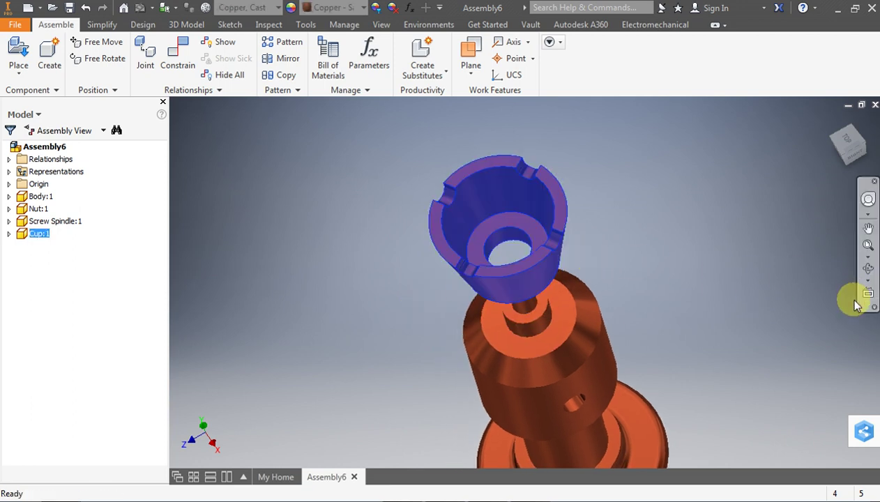
# - Mate the cup's bottom face to the spindle's top face
pyautogui.click(868, 270)
pyautogui.moveTo(538, 261)
pyautogui.mouseDown()
pyautogui.moveTo(526, 206)
pyautogui.moveTo(471, 157)
pyautogui.mouseUp()
pyautogui.moveTo(471, 204); pyautogui.dragTo(506, 112)
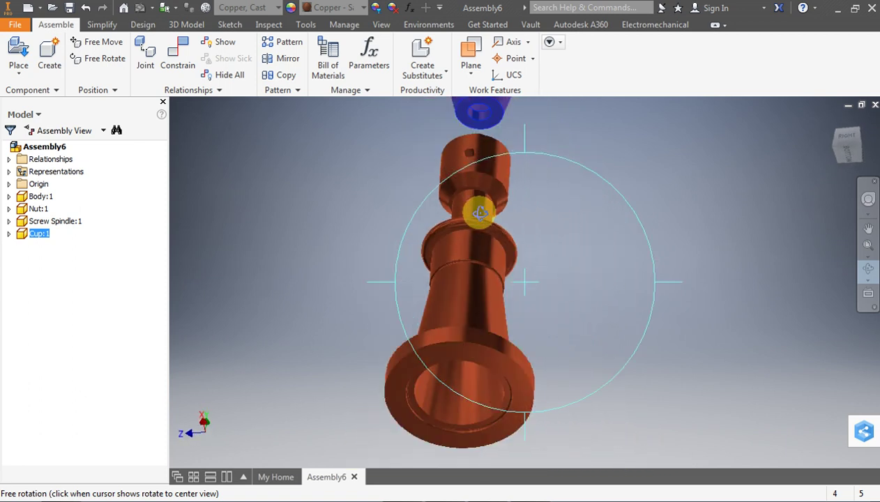
pyautogui.press('Escape')
pyautogui.click(178, 56)
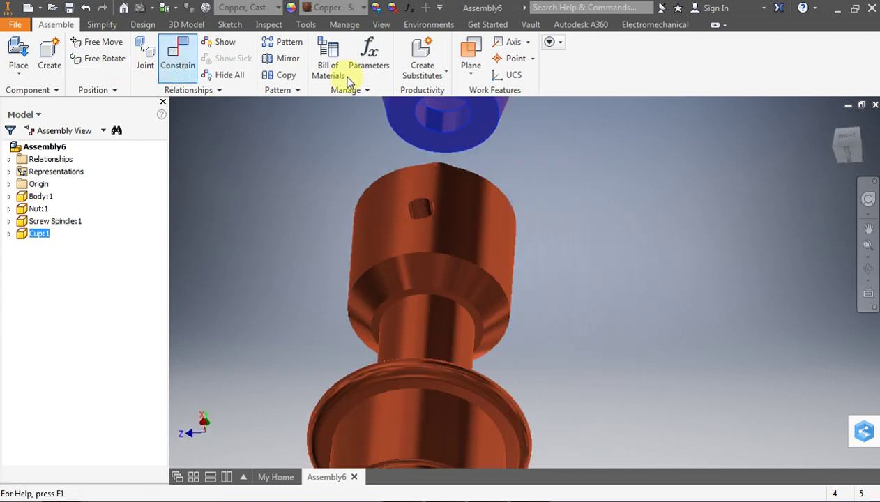
pyautogui.click(470, 139)
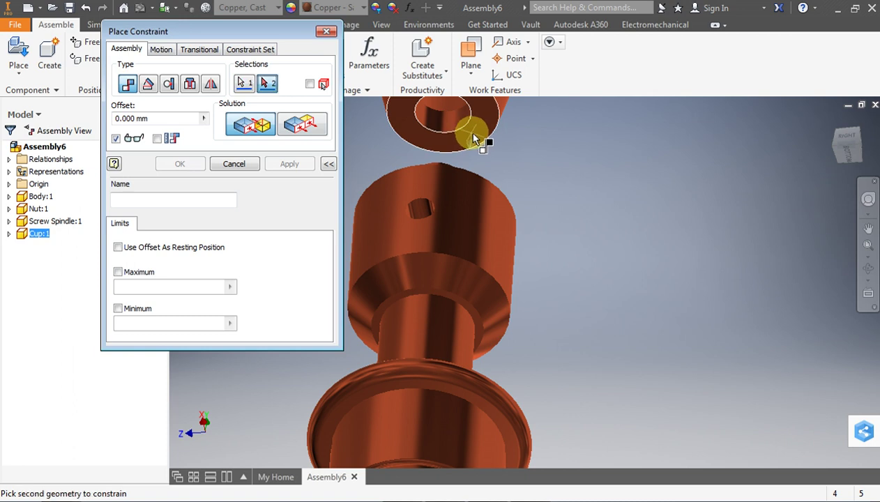
pyautogui.click(868, 270)
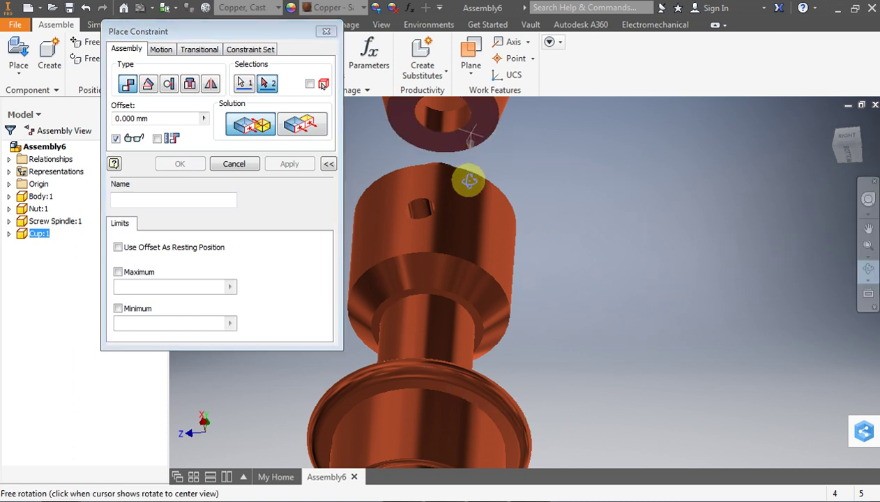
pyautogui.moveTo(467, 181); pyautogui.dragTo(448, 290)
pyautogui.press('Escape')
pyautogui.click(466, 247)
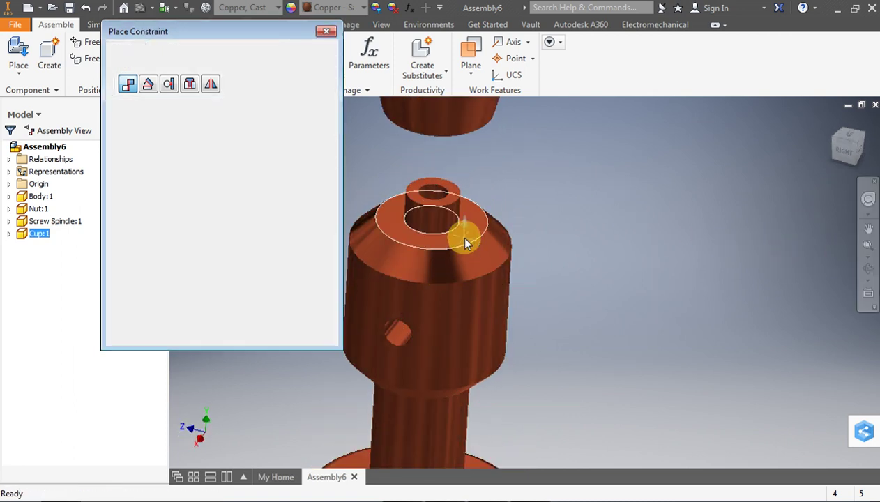
pyautogui.click(180, 164)
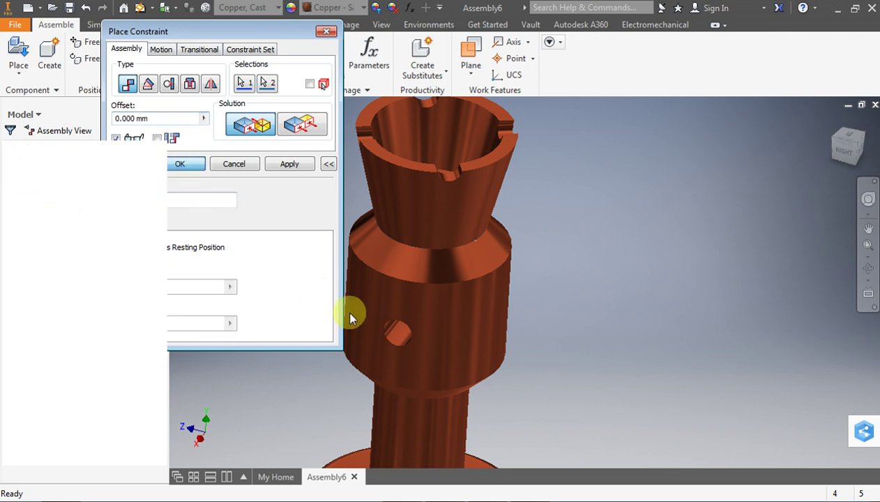
pyautogui.scroll(3, 447, 290)
pyautogui.scroll(2, 576, 259)
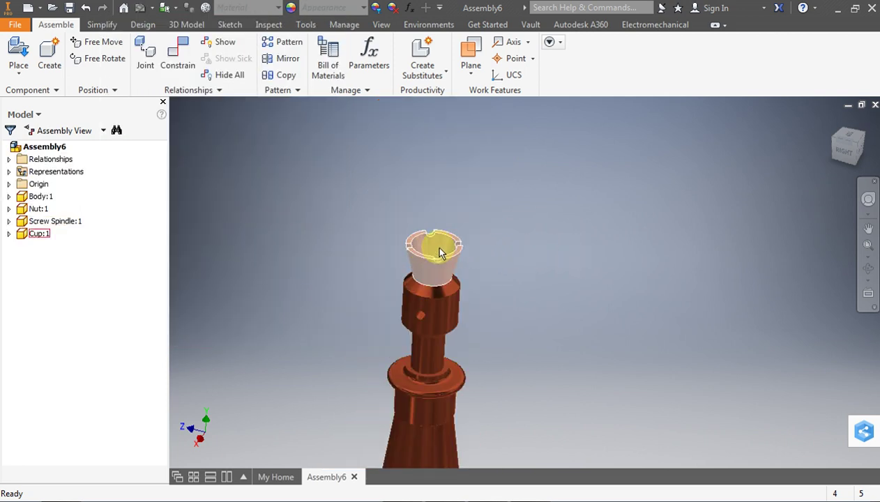
pyautogui.scroll(3, 530, 217)
pyautogui.scroll(-3, 503, 218)
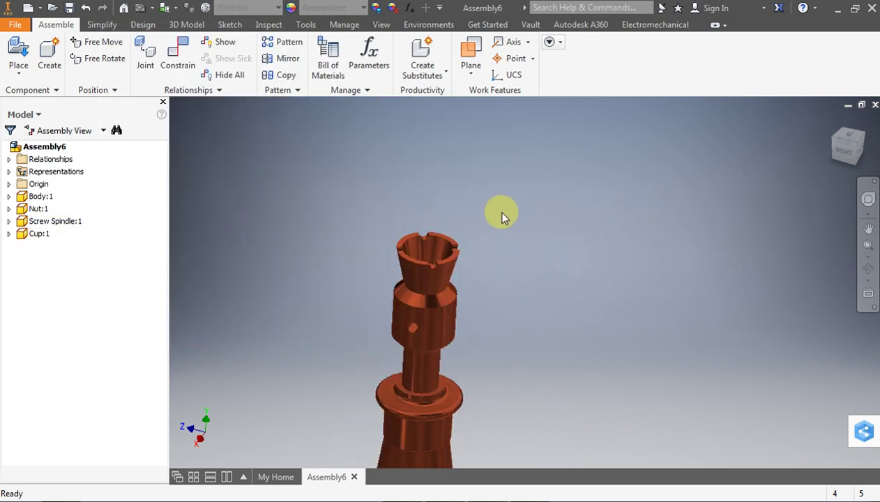
pyautogui.moveTo(274, 258); pyautogui.dragTo(265, 261, button='middle')
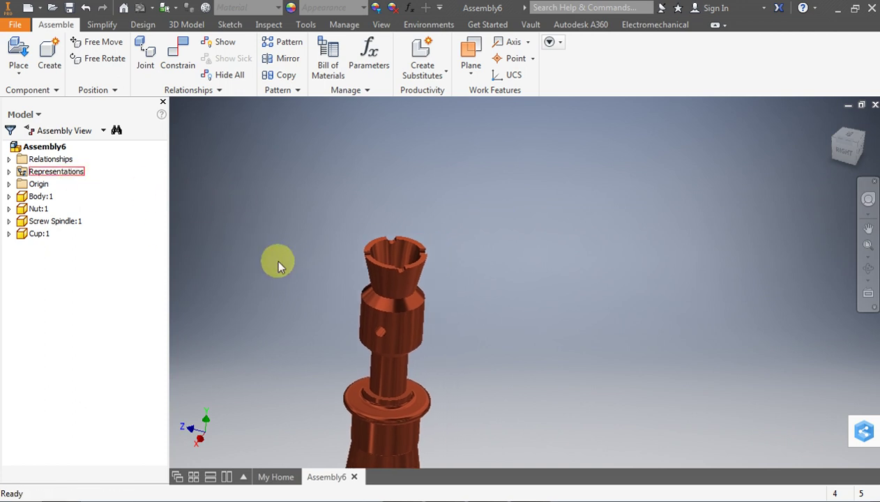
pyautogui.click(870, 269)
pyautogui.moveTo(402, 275); pyautogui.dragTo(359, 293)
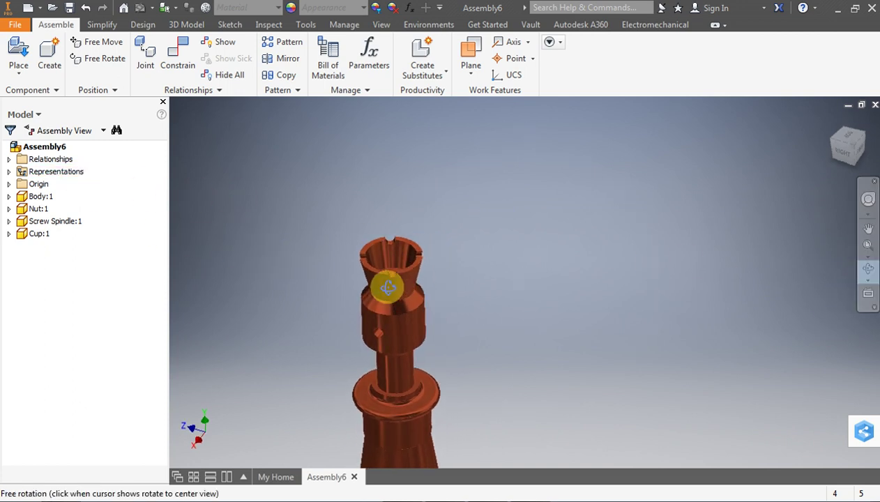
pyautogui.moveTo(314, 328); pyautogui.dragTo(316, 308)
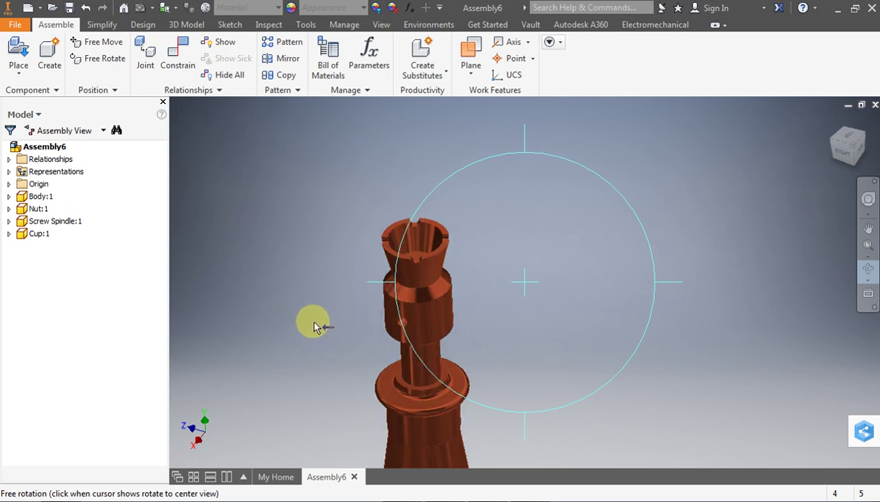
pyautogui.moveTo(368, 225); pyautogui.dragTo(382, 209)
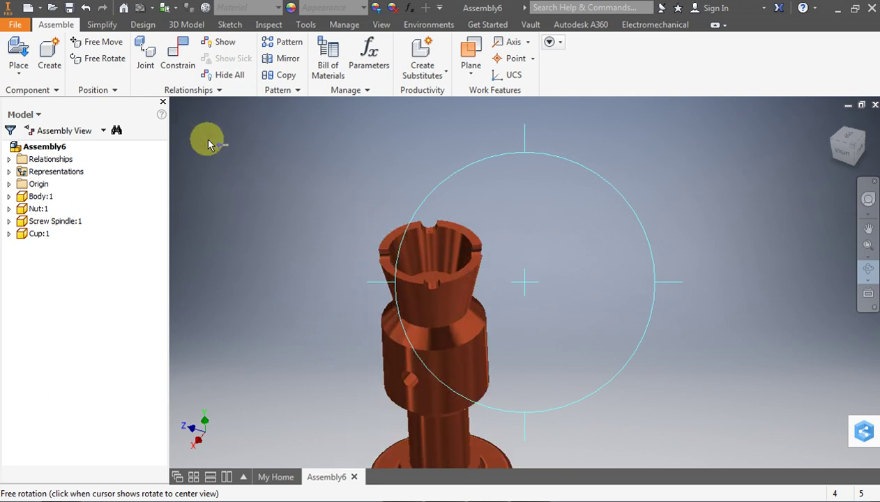
pyautogui.click(21, 70)
# - Place one Washer Sp part from the Screw Jack folder above the cup
pyautogui.click(39, 95)
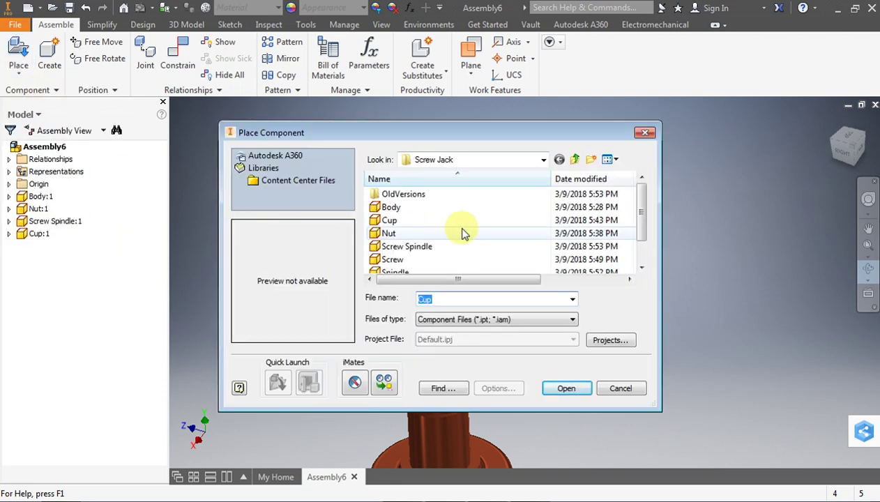
pyautogui.click(398, 235)
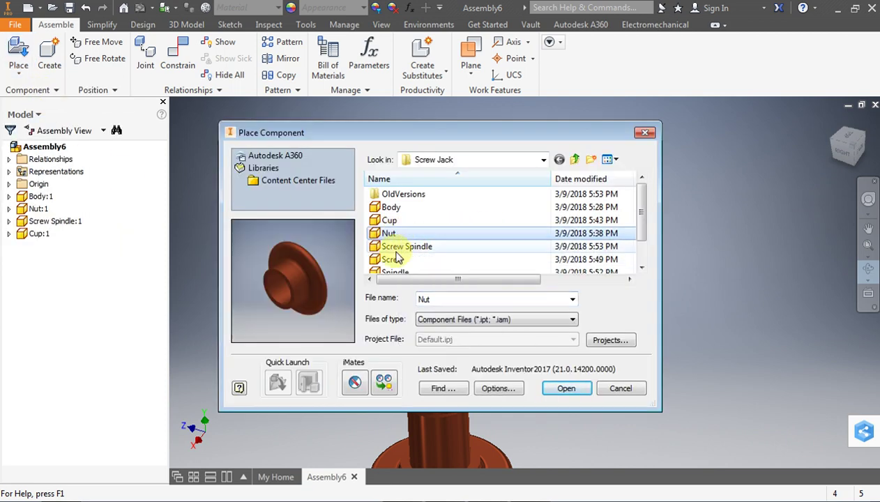
pyautogui.click(400, 247)
pyautogui.click(396, 260)
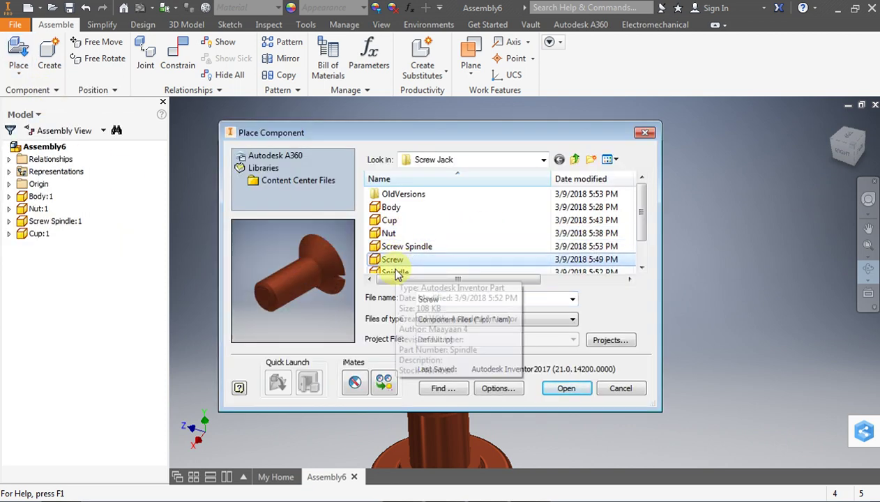
pyautogui.moveTo(391, 260)
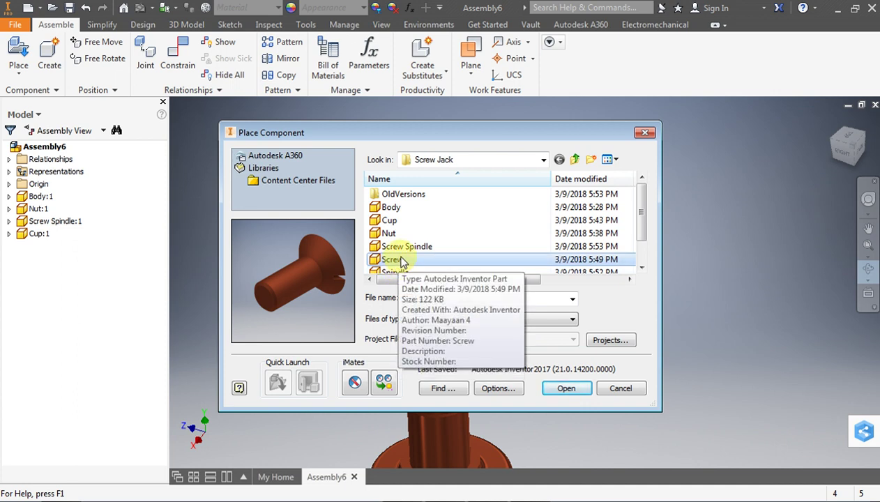
pyautogui.scroll(-1, 415, 254)
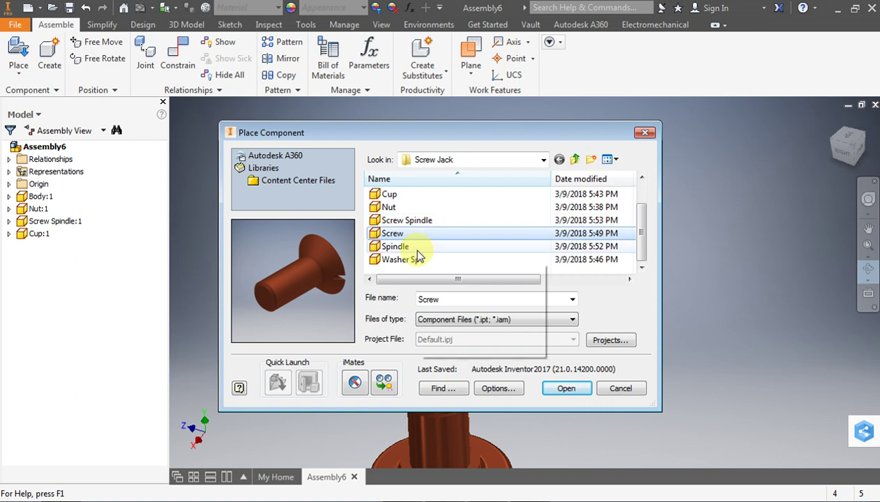
pyautogui.click(417, 260)
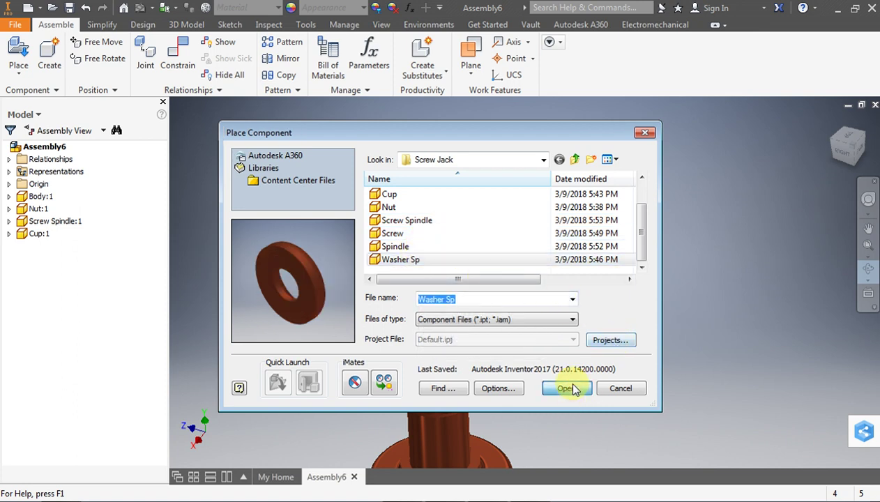
pyautogui.click(566, 389)
pyautogui.click(549, 133)
pyautogui.press('Escape')
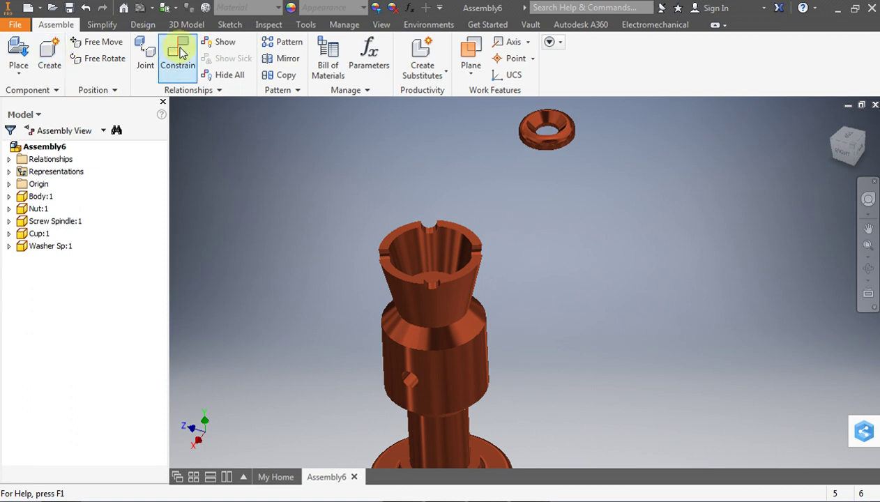
# - Mate the washer's inner circular edge to the axis of the cup's centre hole
pyautogui.click(181, 53)
pyautogui.scroll(5, 546, 133)
pyautogui.scroll(-5, 492, 120)
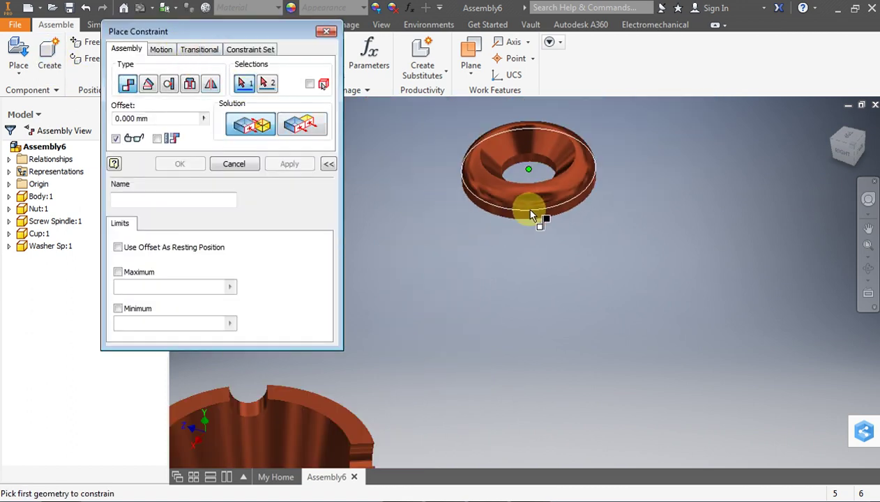
pyautogui.click(543, 164)
pyautogui.scroll(-2, 588, 168)
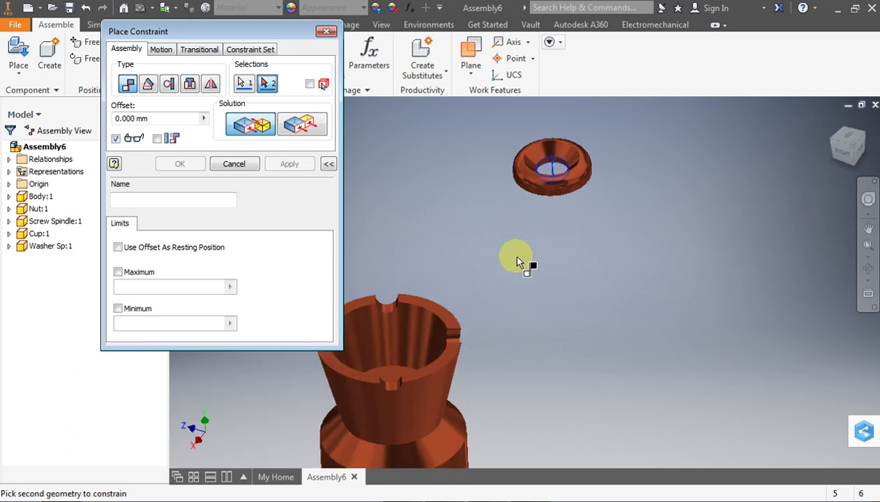
pyautogui.click(868, 269)
pyautogui.moveTo(531, 314)
pyautogui.mouseDown()
pyautogui.moveTo(513, 367)
pyautogui.moveTo(383, 396)
pyautogui.moveTo(389, 383)
pyautogui.mouseUp()
pyautogui.press('Escape')
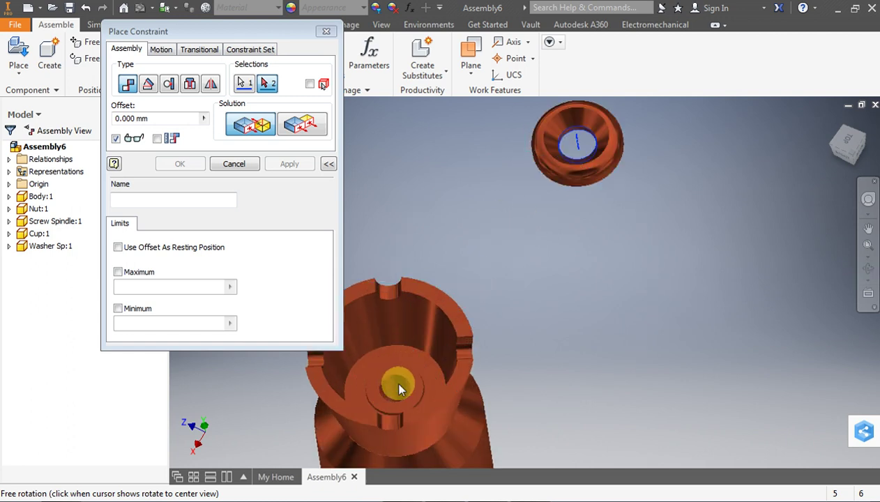
pyautogui.click(402, 392)
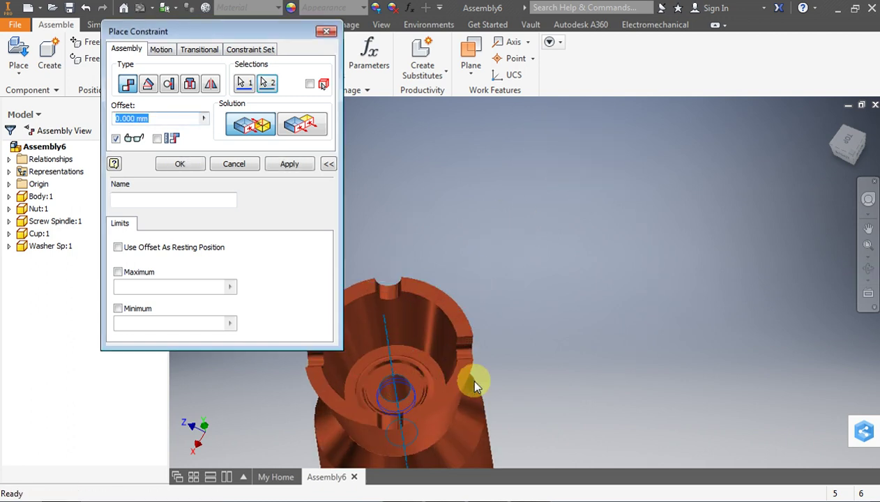
pyautogui.click(180, 166)
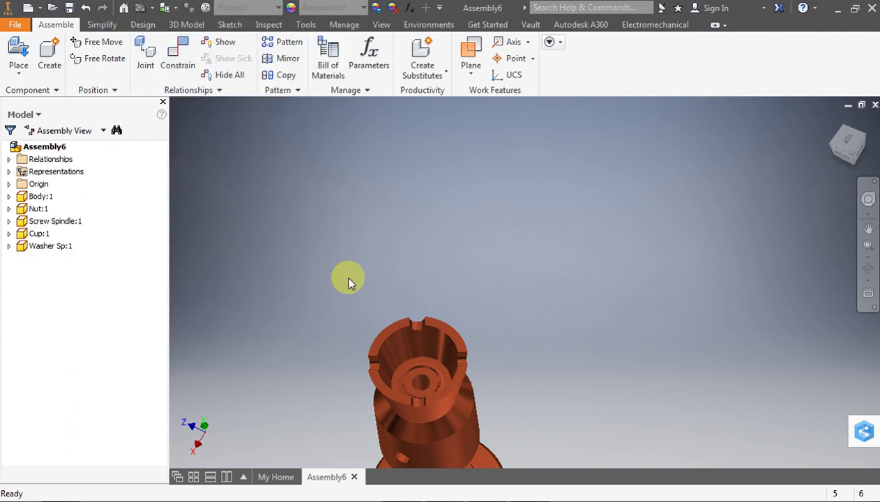
# - Drag the cup to test the constraint, then pull the washer up above it
pyautogui.moveTo(442, 375)
pyautogui.mouseDown()
pyautogui.moveTo(440, 355)
pyautogui.moveTo(453, 396)
pyautogui.mouseUp()
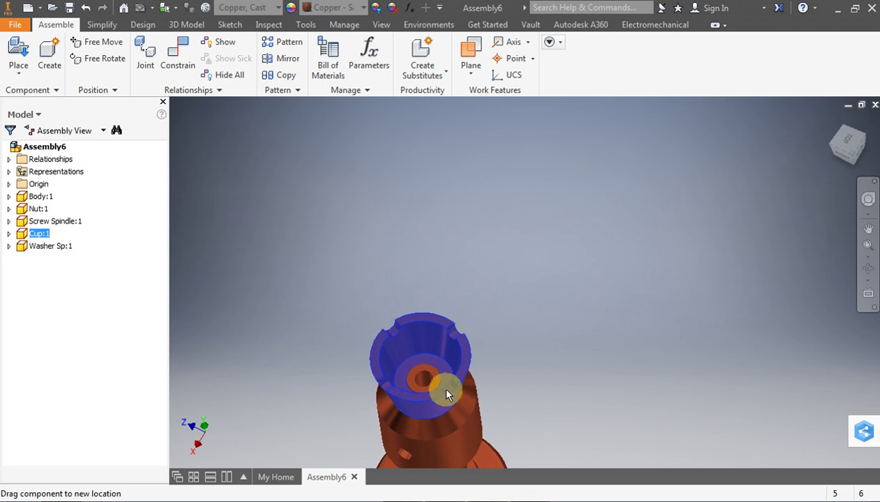
pyautogui.scroll(3, 453, 396)
pyautogui.scroll(-4, 456, 393)
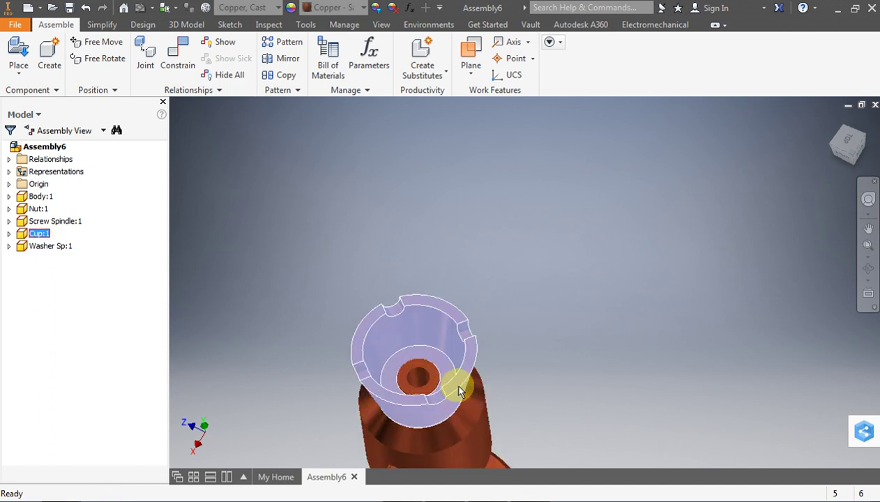
pyautogui.moveTo(453, 384); pyautogui.dragTo(420, 375)
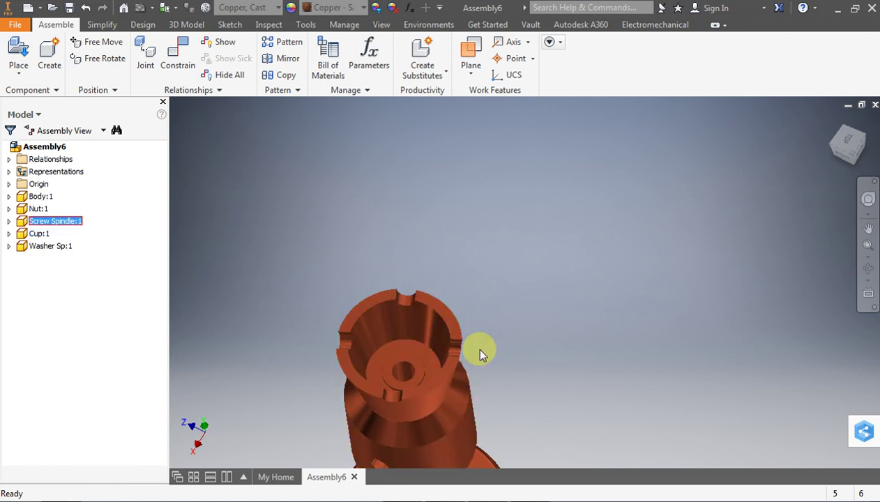
pyautogui.click(539, 311)
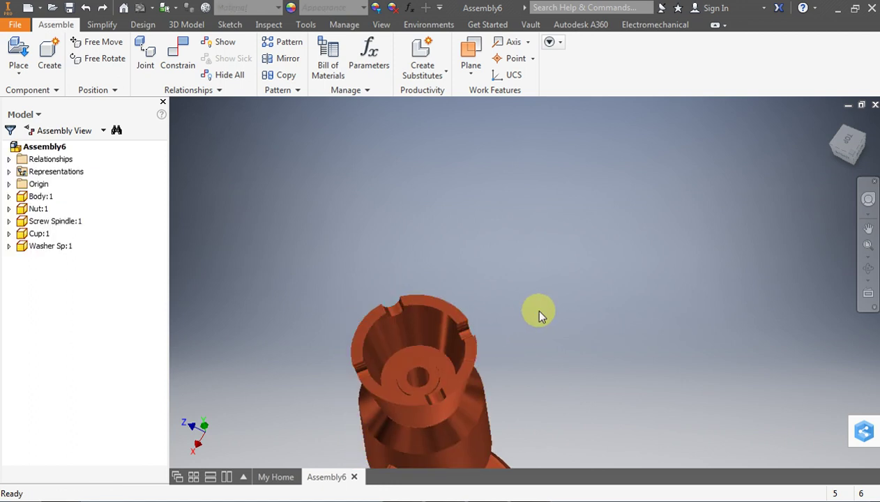
pyautogui.moveTo(431, 367); pyautogui.dragTo(416, 183)
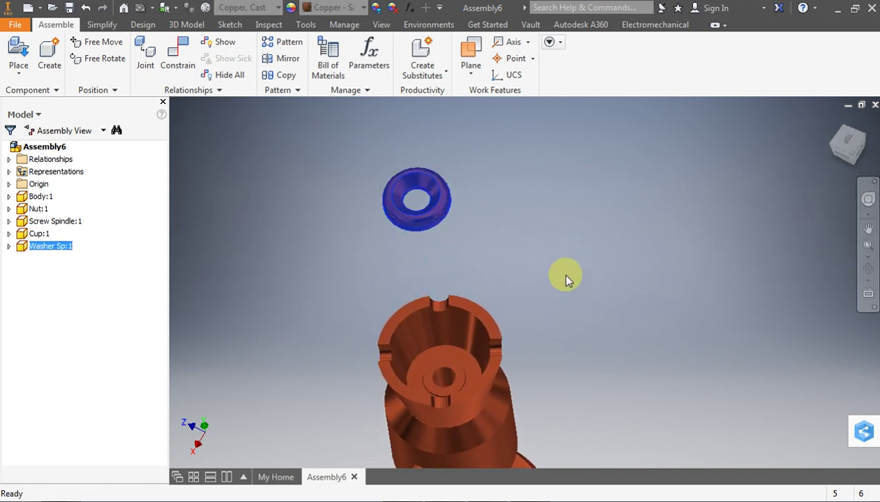
# - Orbit and zoom to view the assembly from the side
pyautogui.click(865, 272)
pyautogui.moveTo(535, 262)
pyautogui.mouseDown()
pyautogui.moveTo(534, 222)
pyautogui.moveTo(526, 269)
pyautogui.moveTo(489, 190)
pyautogui.moveTo(483, 149)
pyautogui.mouseUp()
pyautogui.press('Escape')
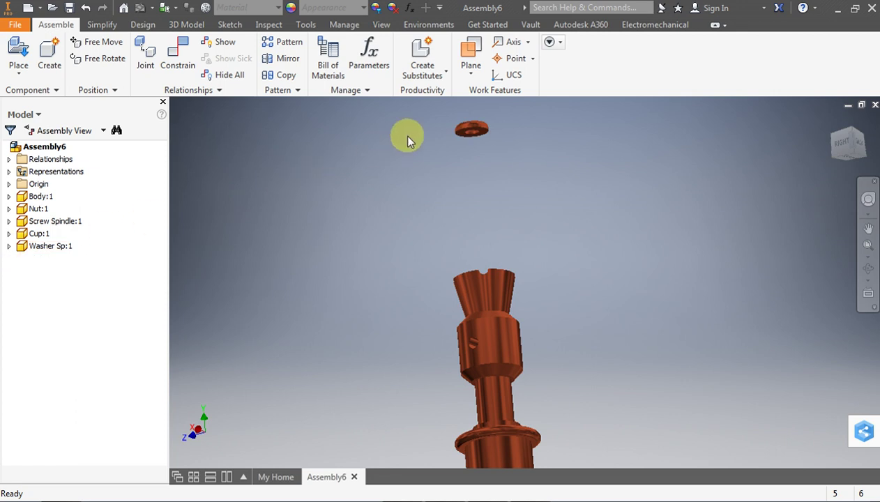
pyautogui.scroll(3, 501, 113)
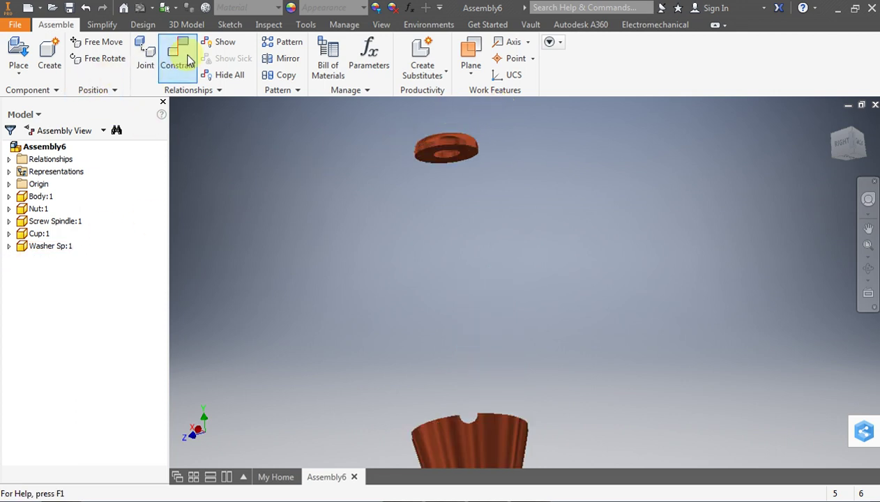
# - Mate the washer's flat bottom face against the cup's inner seat face
pyautogui.click(177, 59)
pyautogui.scroll(3, 460, 153)
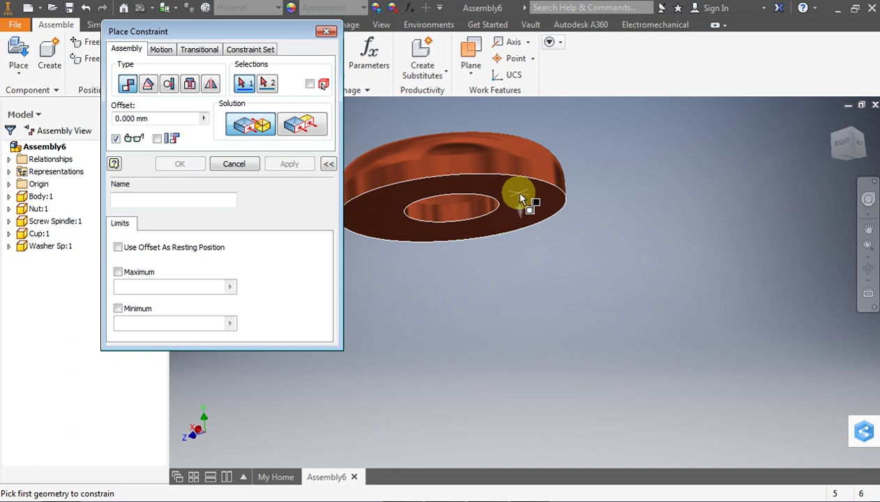
pyautogui.click(512, 190)
pyautogui.scroll(-3, 570, 221)
pyautogui.scroll(-2, 618, 311)
pyautogui.click(869, 228)
pyautogui.click(868, 269)
pyautogui.moveTo(532, 326); pyautogui.dragTo(564, 462)
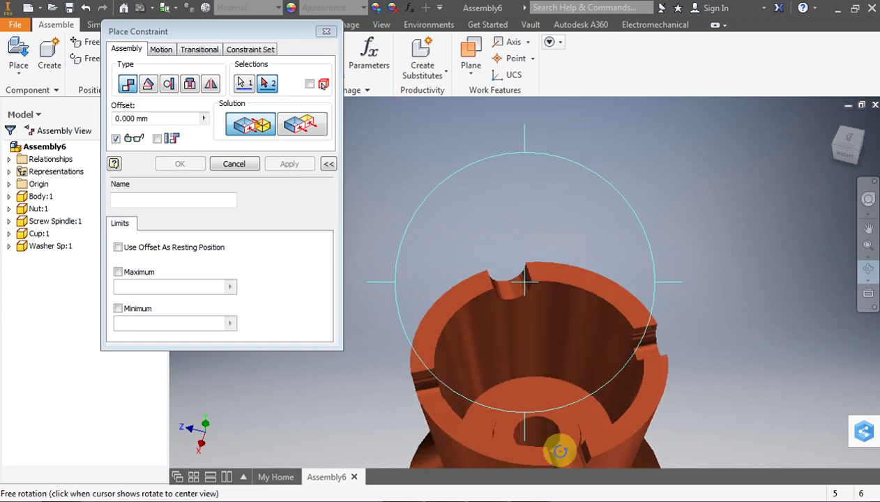
pyautogui.press('Escape')
pyautogui.click(570, 429)
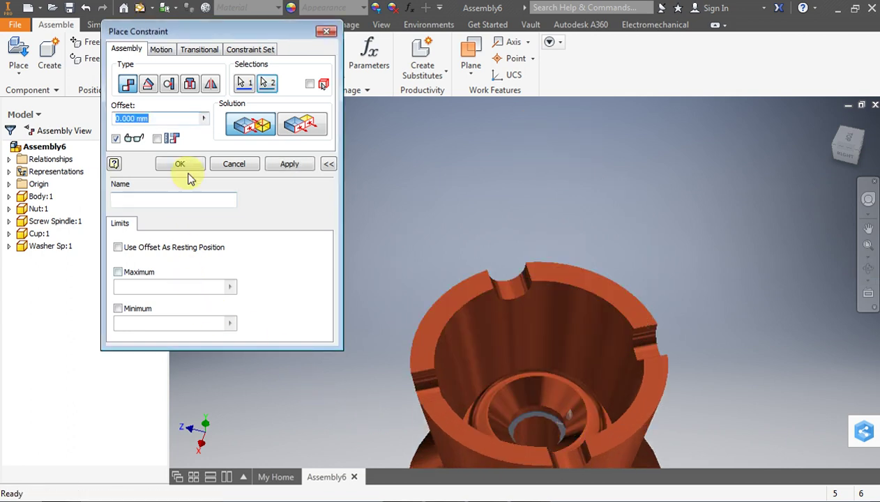
pyautogui.click(189, 173)
# - Orbit out to view the whole five-part assembly
pyautogui.scroll(4, 474, 251)
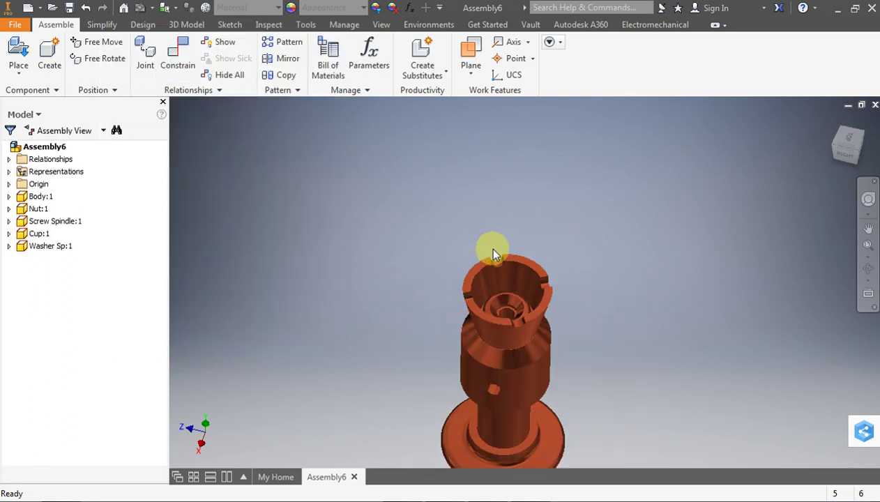
pyautogui.click(868, 269)
pyautogui.moveTo(543, 250); pyautogui.dragTo(516, 219)
pyautogui.press('Escape')
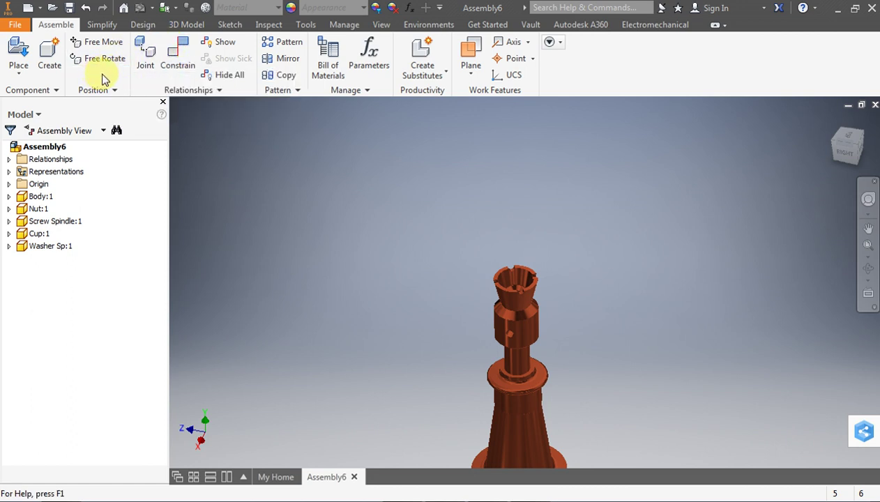
pyautogui.click(18, 74)
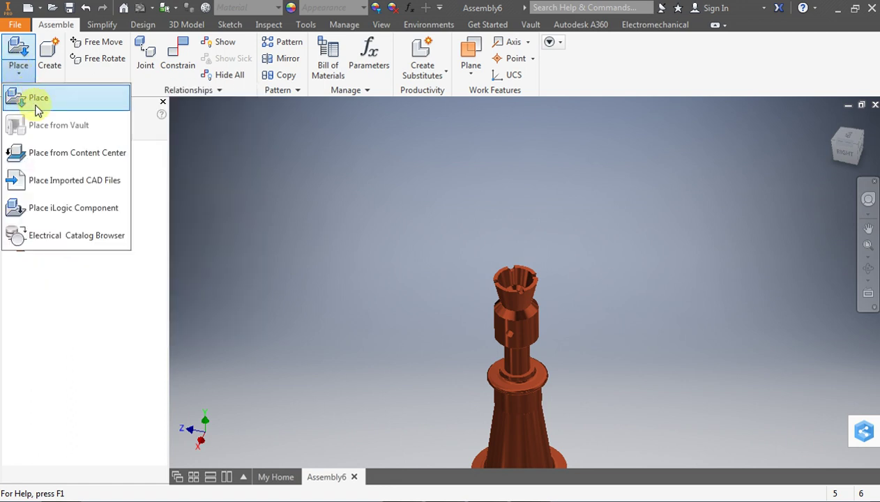
# - Place the Screw part into the assembly
pyautogui.click(42, 101)
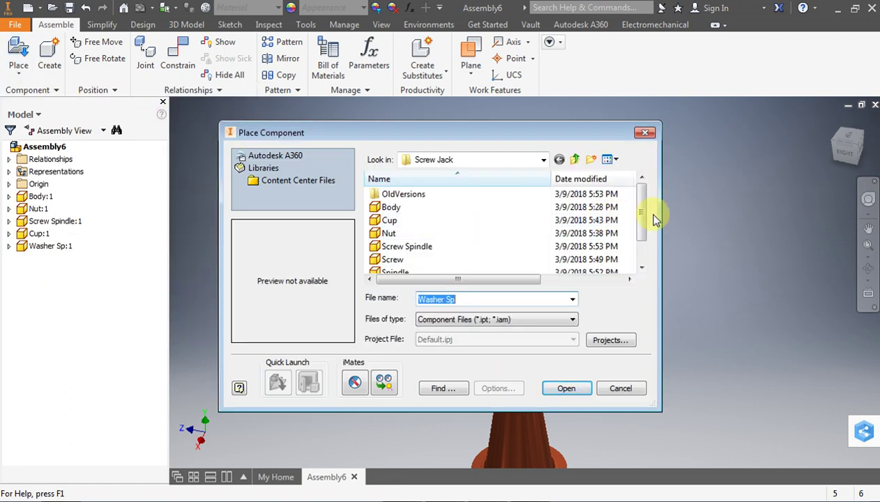
pyautogui.moveTo(643, 221); pyautogui.dragTo(641, 240)
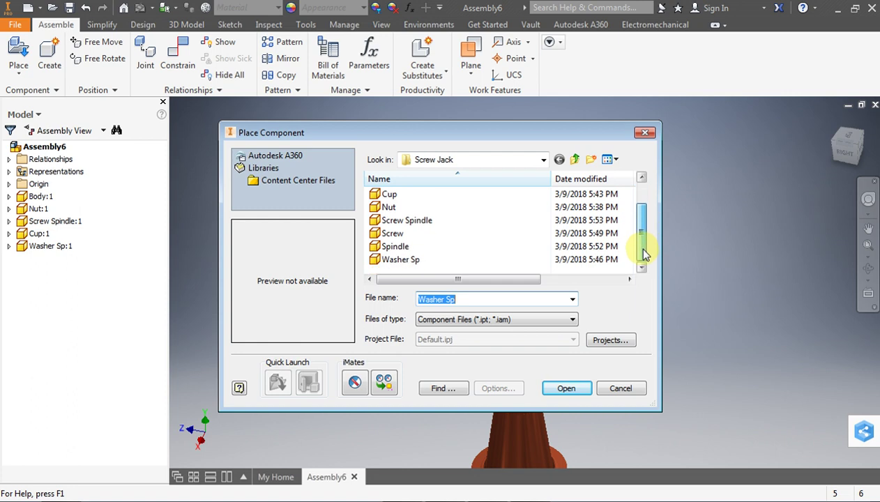
pyautogui.click(436, 233)
pyautogui.click(566, 388)
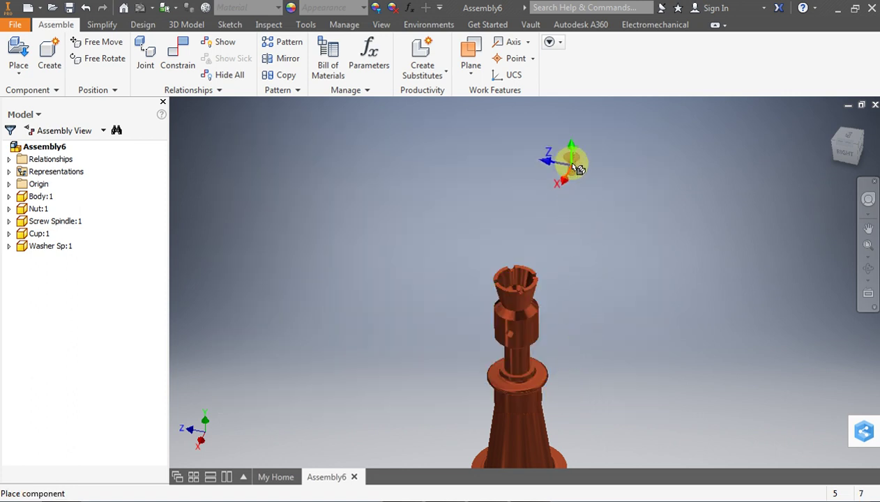
pyautogui.click(572, 161)
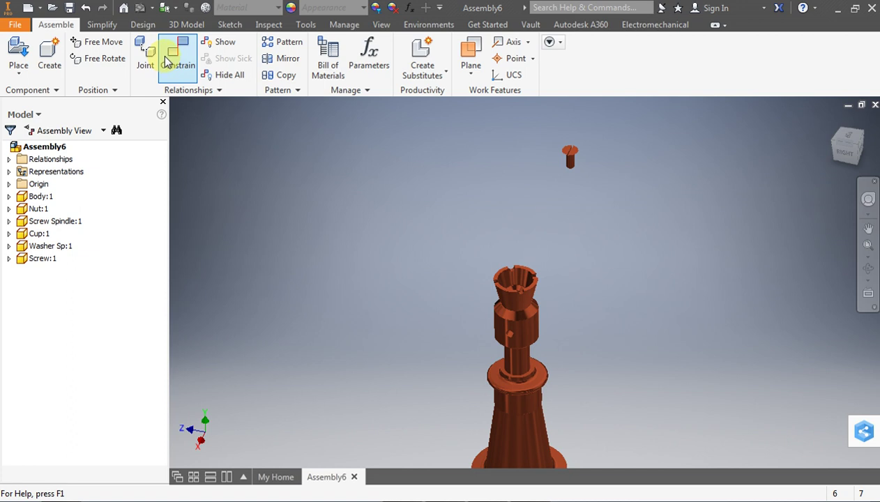
# - Apply a first mate constraint aligning the screw with the cup
pyautogui.click(175, 56)
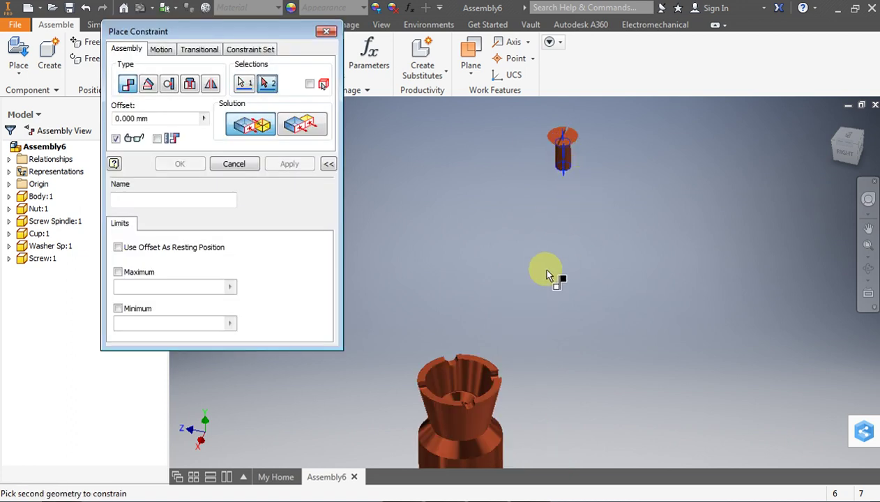
pyautogui.scroll(-4, 456, 415)
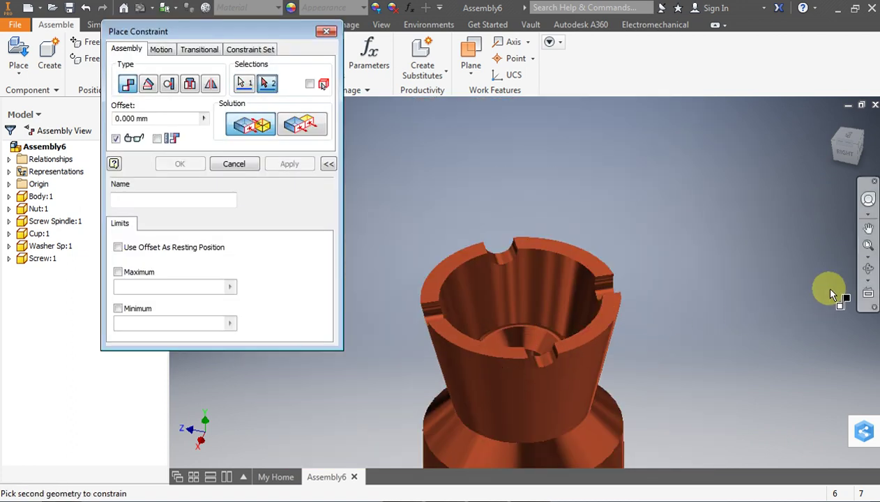
pyautogui.click(865, 269)
pyautogui.moveTo(599, 275); pyautogui.dragTo(518, 318)
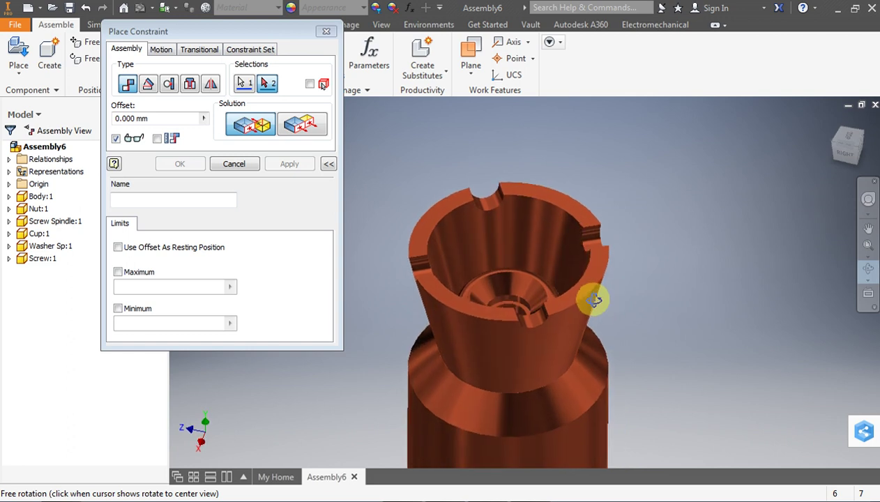
pyautogui.press('Escape')
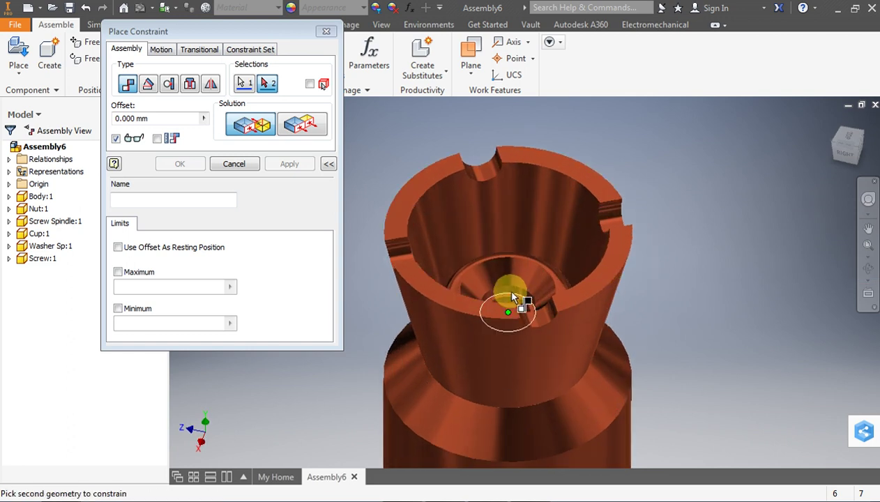
pyautogui.click(514, 296)
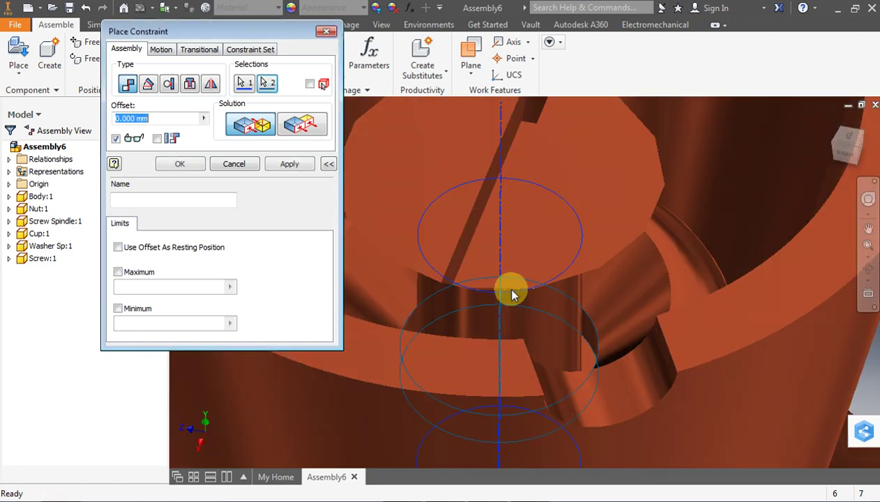
pyautogui.scroll(-5, 517, 294)
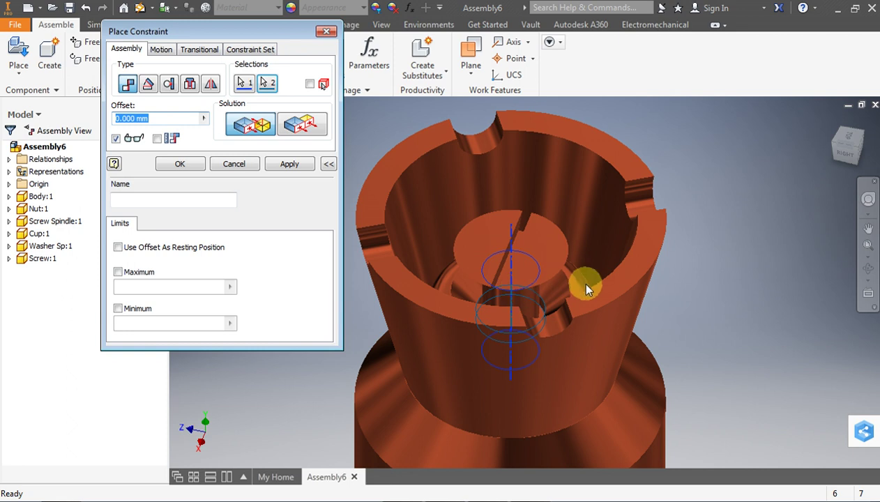
pyautogui.click(868, 269)
pyautogui.moveTo(634, 253)
pyautogui.mouseDown()
pyautogui.moveTo(607, 231)
pyautogui.moveTo(607, 188)
pyautogui.mouseUp()
pyautogui.press('Escape')
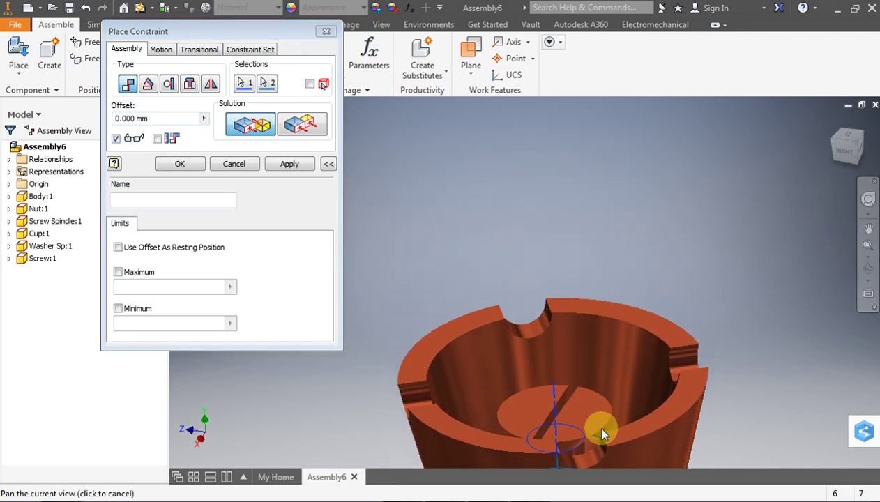
pyautogui.click(292, 164)
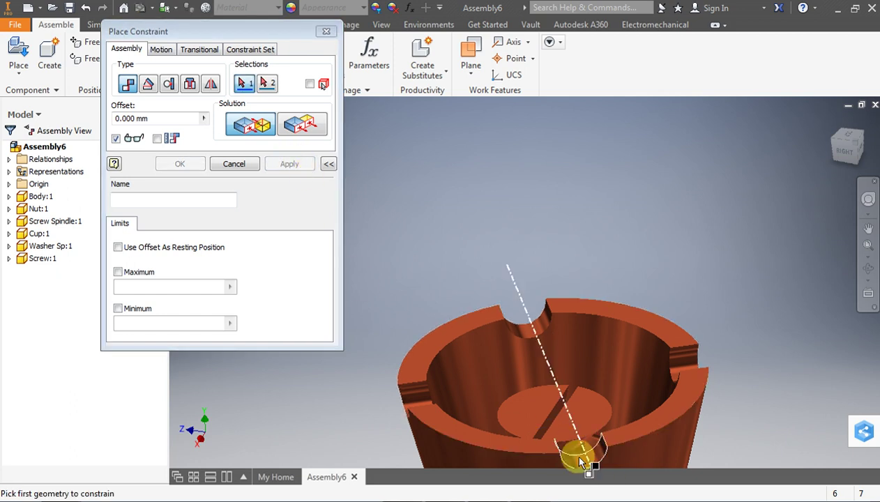
# - Try mating the cup's slot to a circular face with a flipped solution, then cancel it
pyautogui.scroll(5, 578, 447)
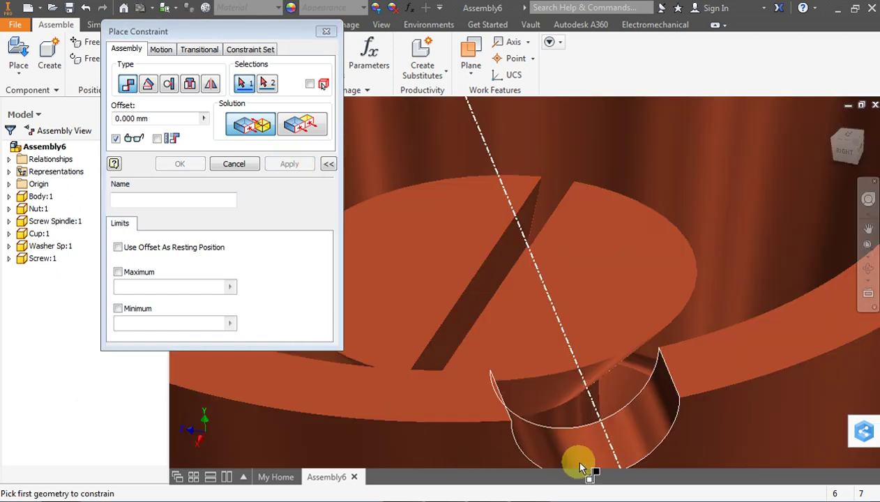
pyautogui.click(570, 394)
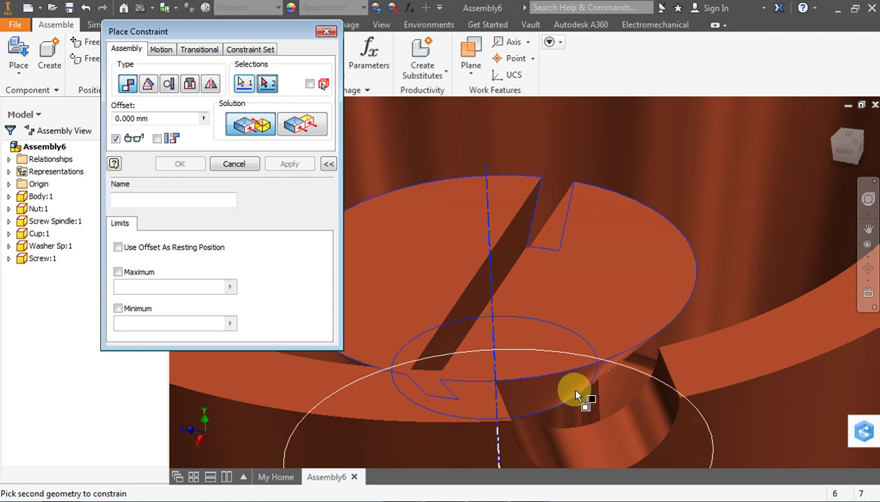
pyautogui.scroll(-3, 579, 380)
pyautogui.scroll(-2, 687, 326)
pyautogui.click(868, 269)
pyautogui.moveTo(600, 281); pyautogui.dragTo(583, 284)
pyautogui.press('Escape')
pyautogui.click(560, 179)
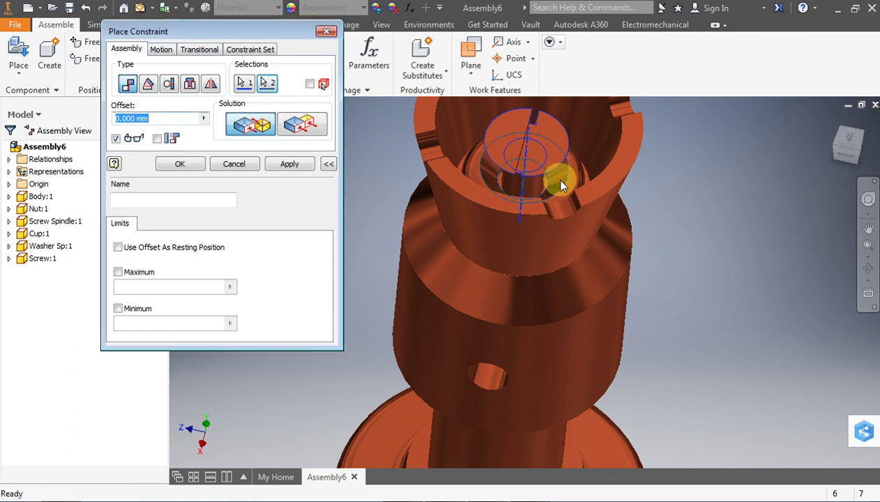
pyautogui.click(302, 128)
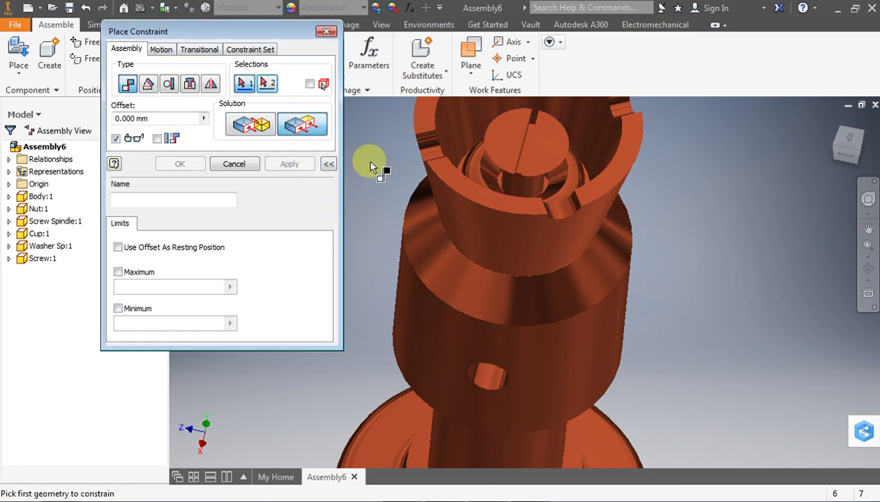
pyautogui.click(868, 228)
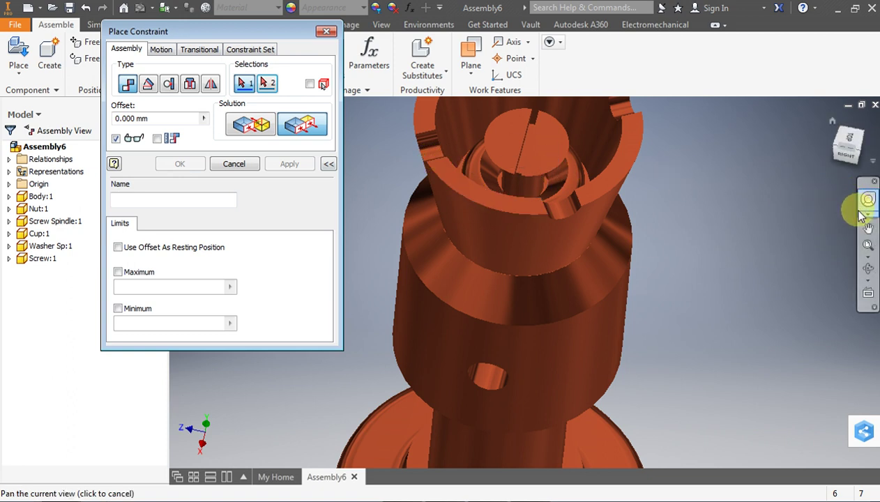
pyautogui.click(868, 269)
pyautogui.moveTo(518, 181); pyautogui.dragTo(504, 149)
pyautogui.press('Escape')
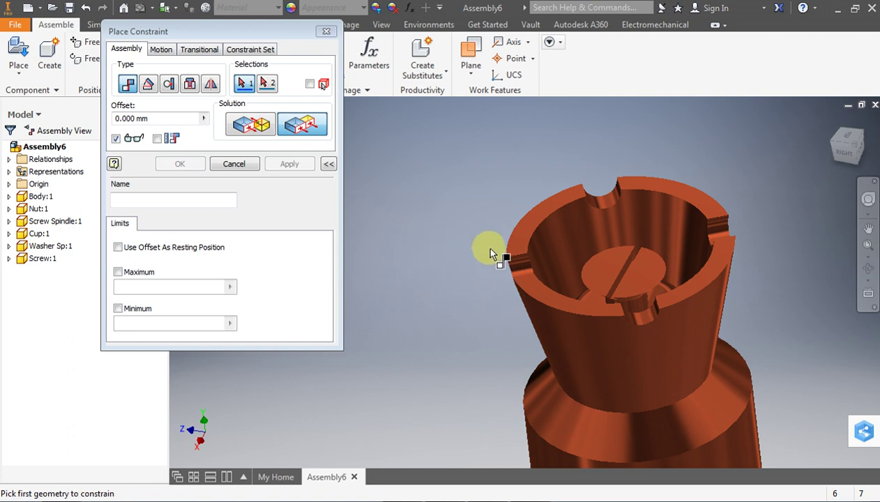
pyautogui.press('Escape')
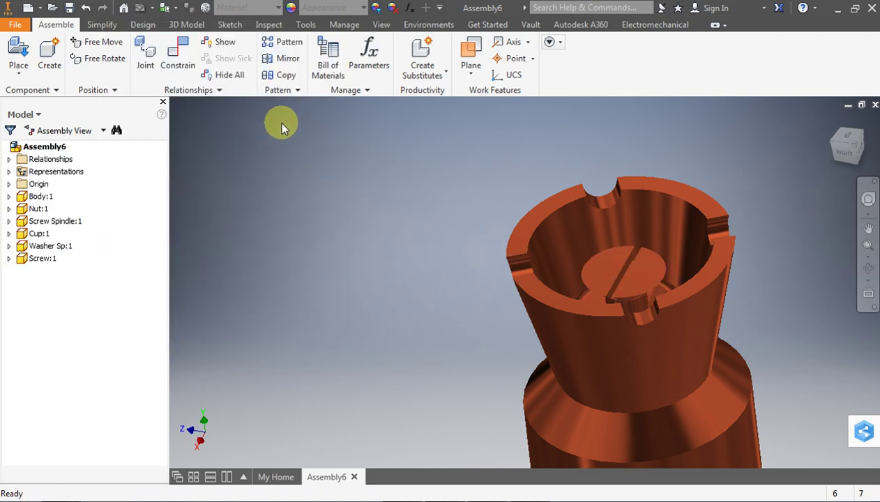
# - Pull the screw up out of the cup and orbit toward it
pyautogui.moveTo(639, 286); pyautogui.dragTo(598, 43)
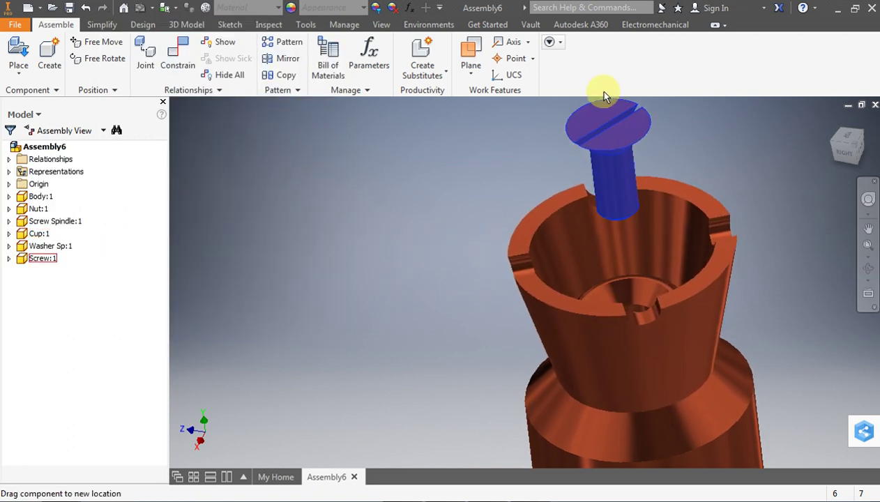
pyautogui.click(428, 230)
pyautogui.scroll(-5, 468, 310)
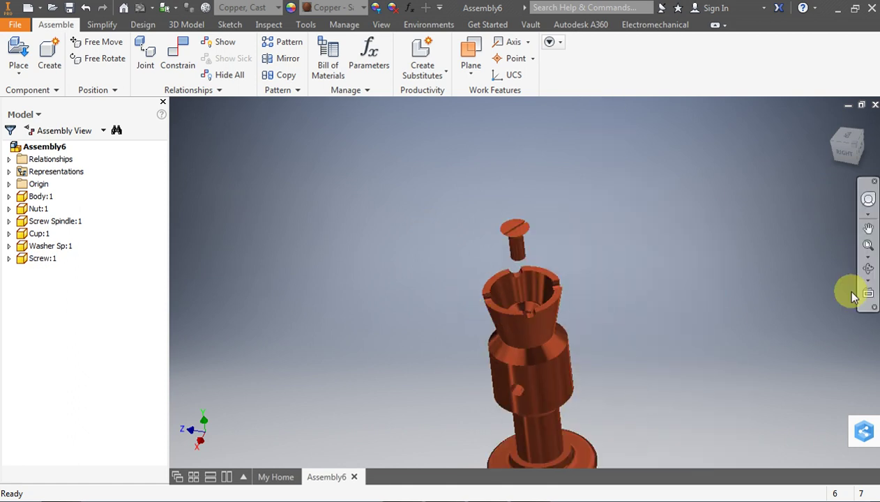
pyautogui.click(868, 269)
pyautogui.moveTo(635, 267)
pyautogui.mouseDown()
pyautogui.moveTo(544, 243)
pyautogui.moveTo(534, 210)
pyautogui.moveTo(528, 318)
pyautogui.moveTo(569, 299)
pyautogui.mouseUp()
pyautogui.scroll(5, 571, 297)
pyautogui.press('Escape')
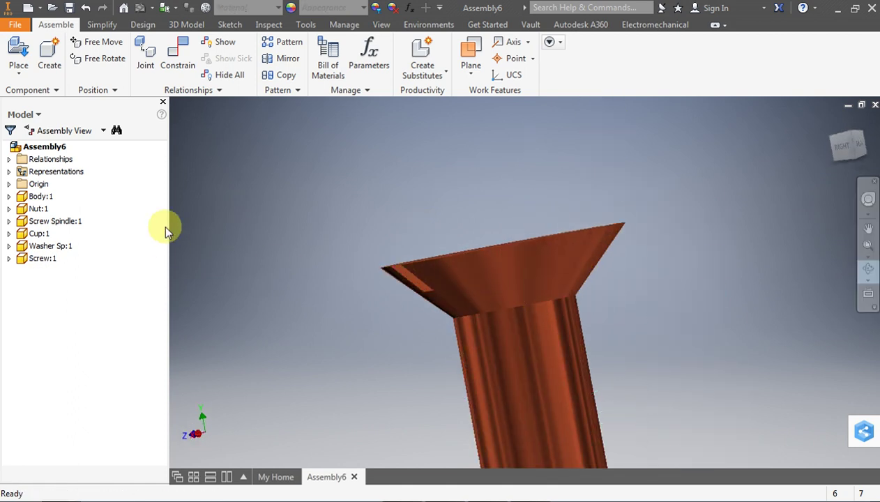
# - Mate the screw head's edge into the cup's inner hole to seat the screw
pyautogui.click(541, 304)
pyautogui.scroll(-5, 589, 293)
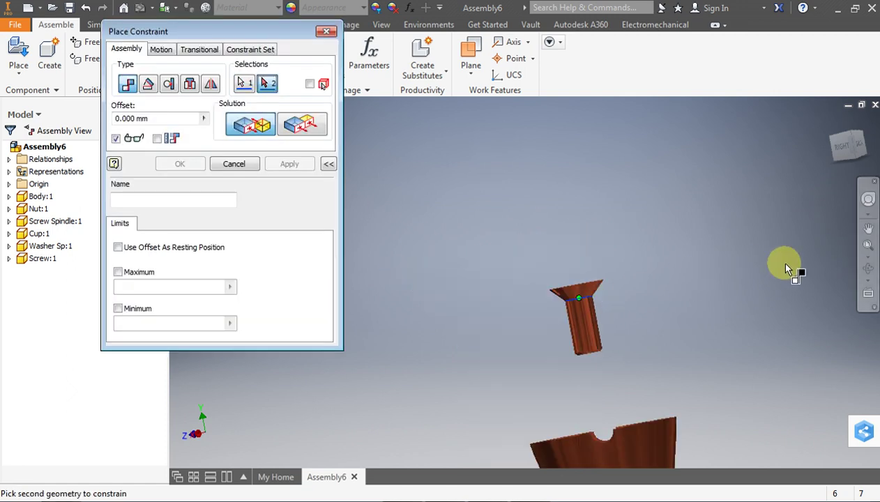
pyautogui.click(869, 268)
pyautogui.moveTo(556, 328)
pyautogui.mouseDown()
pyautogui.moveTo(575, 359)
pyautogui.moveTo(576, 387)
pyautogui.moveTo(515, 337)
pyautogui.mouseUp()
pyautogui.scroll(5, 481, 270)
pyautogui.scroll(3, 522, 235)
pyautogui.press('Escape')
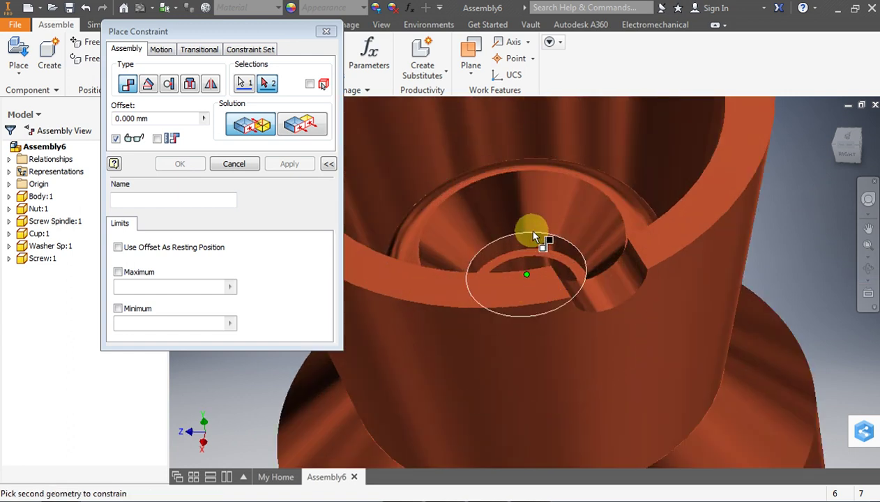
pyautogui.click(534, 237)
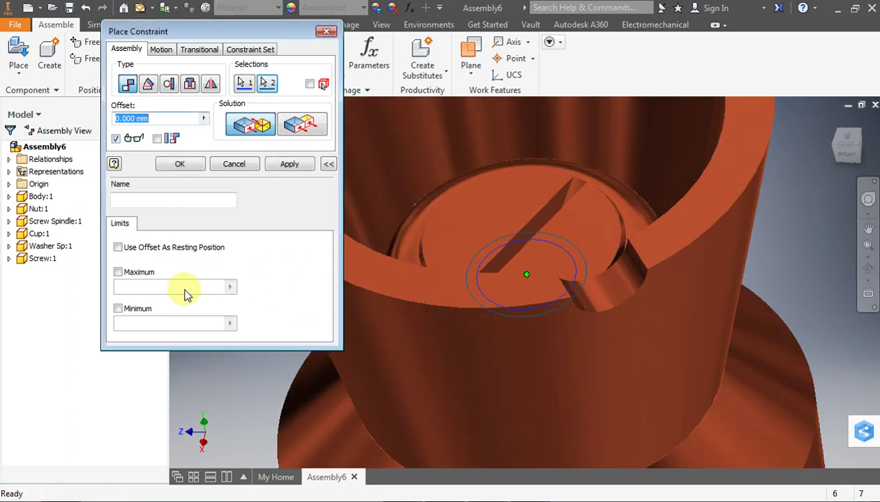
pyautogui.click(180, 163)
# - Reset the view with the ViewCube to an upright isometric view
pyautogui.scroll(-3, 530, 222)
pyautogui.scroll(-2, 535, 224)
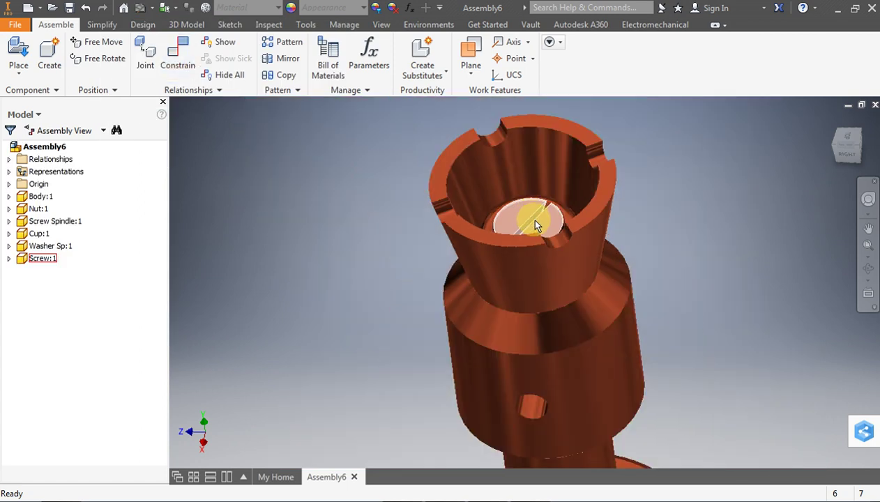
pyautogui.scroll(-2, 535, 224)
pyautogui.moveTo(861, 150); pyautogui.dragTo(841, 146)
pyautogui.click(833, 144)
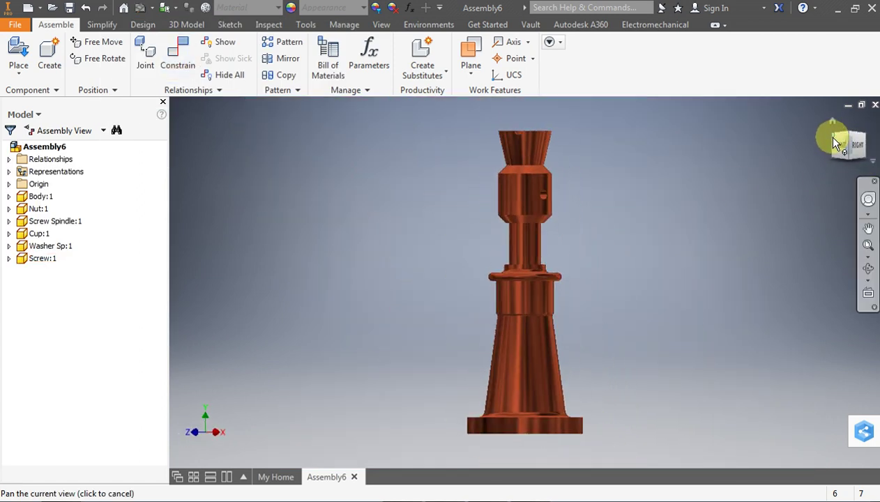
pyautogui.click(847, 137)
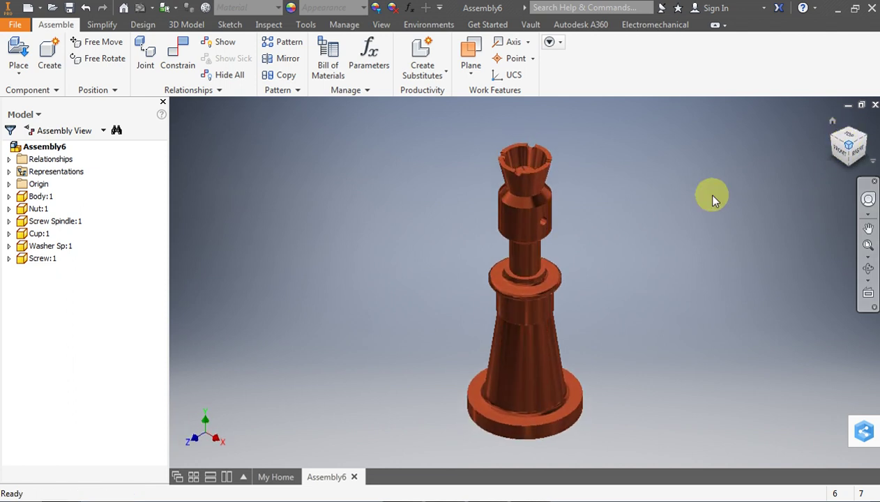
pyautogui.click(18, 67)
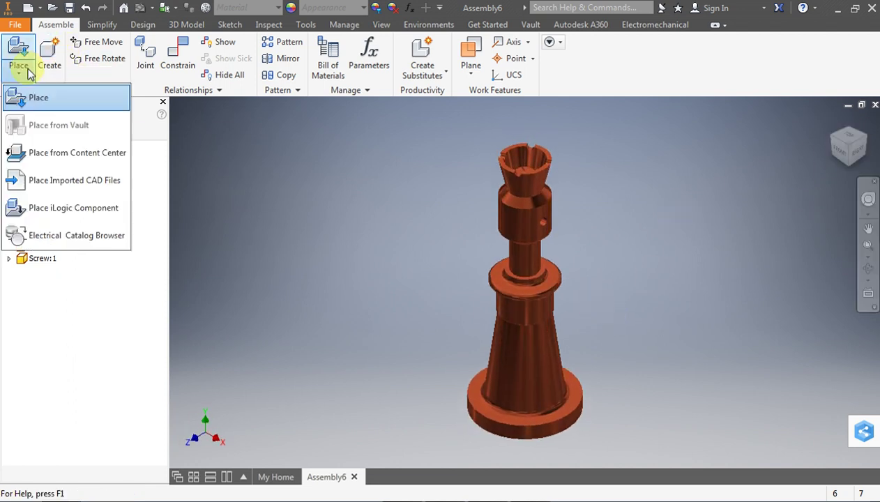
# - Place the Spindle part from the Screw Jack folder beside the jack
pyautogui.click(49, 100)
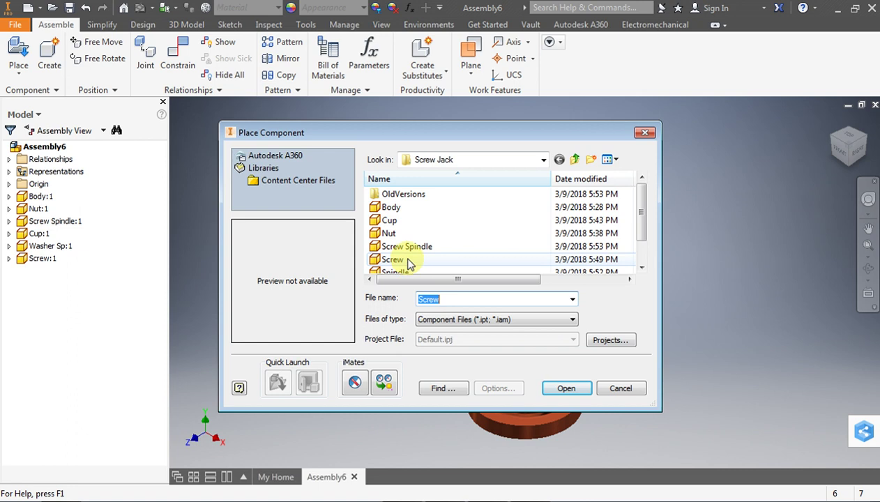
pyautogui.moveTo(646, 232); pyautogui.dragTo(636, 266)
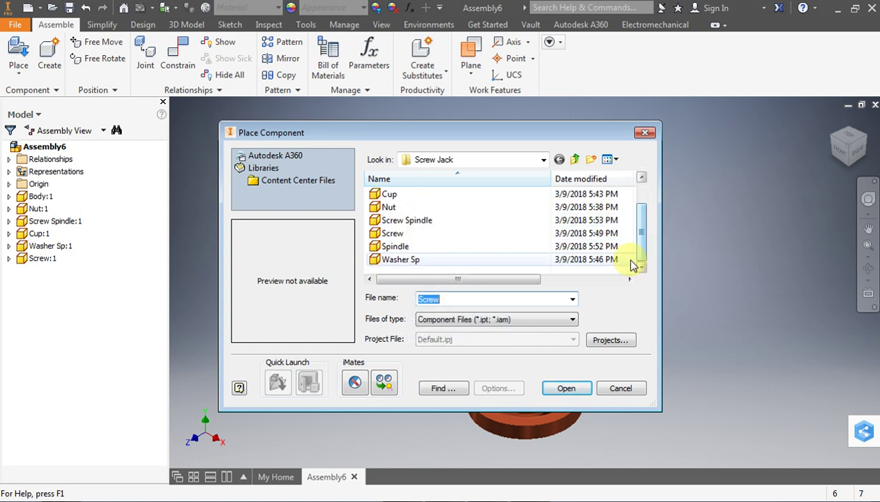
pyautogui.click(444, 248)
pyautogui.click(564, 385)
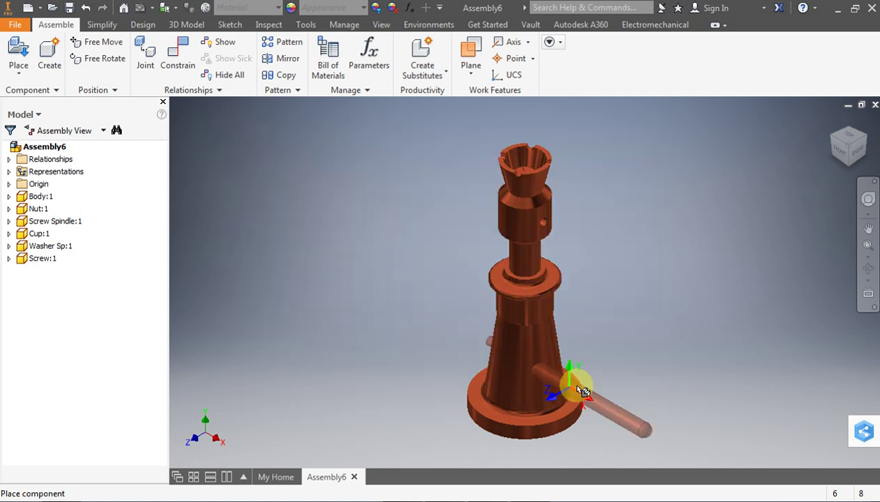
pyautogui.click(752, 307)
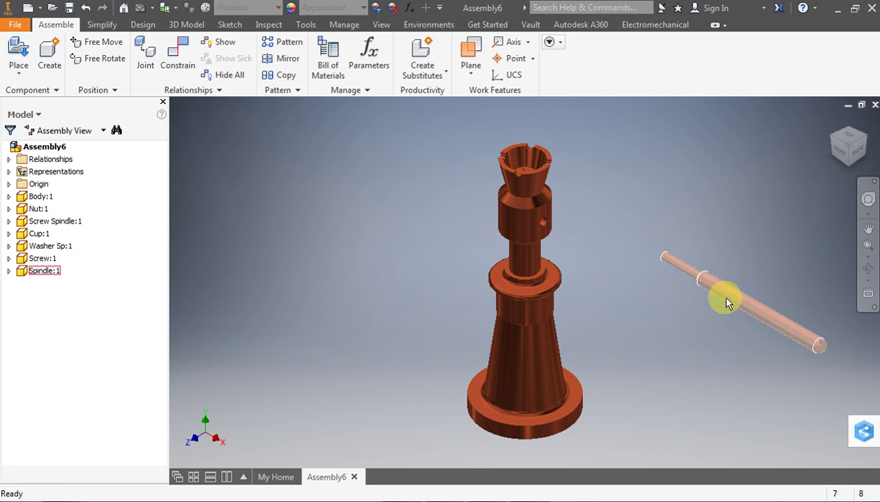
pyautogui.scroll(-2, 697, 286)
pyautogui.scroll(2, 665, 280)
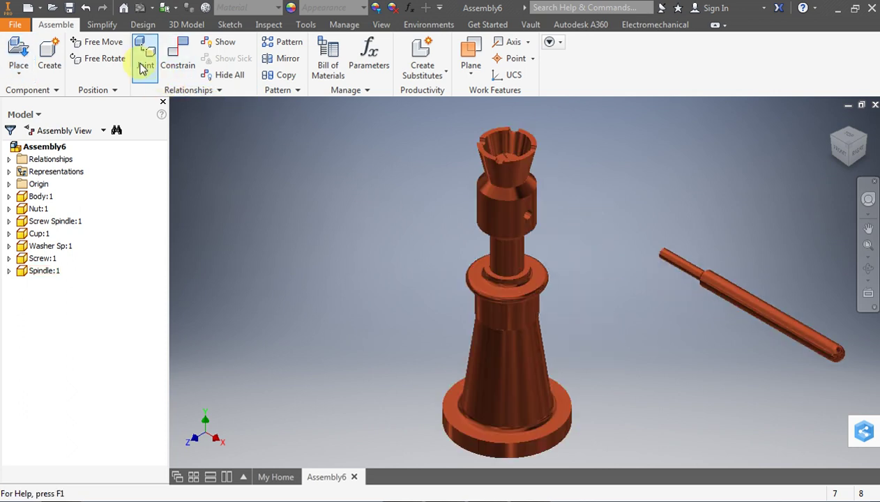
# - Align the spindle's axis with the nut's cross-hole axis and apply the mate
pyautogui.click(178, 54)
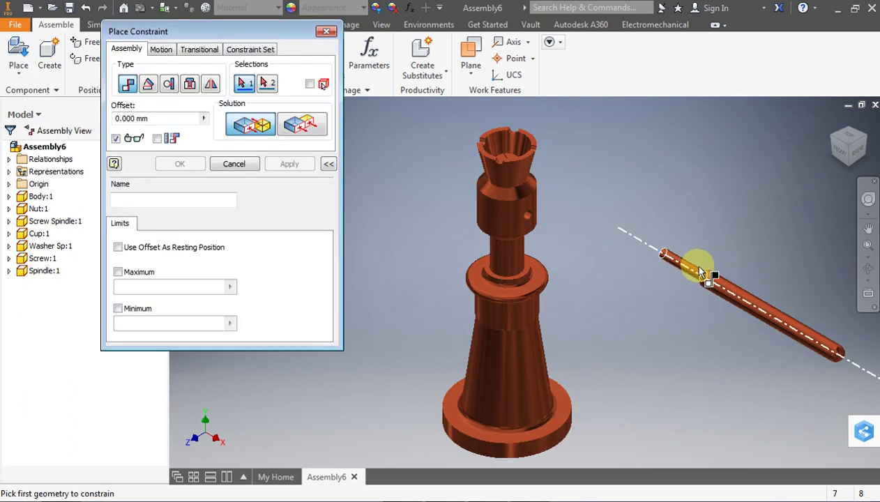
pyautogui.click(675, 260)
pyautogui.scroll(5, 544, 202)
pyautogui.scroll(2, 599, 216)
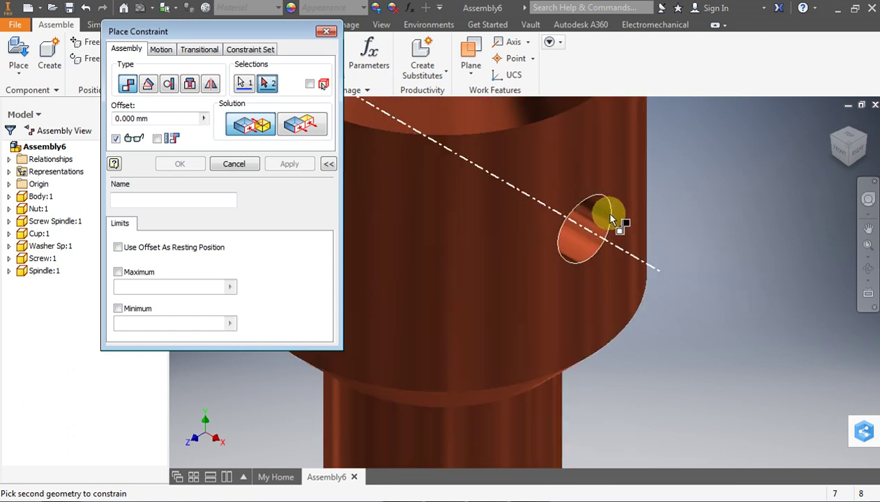
pyautogui.click(583, 218)
pyautogui.scroll(-2, 603, 221)
pyautogui.scroll(4, 600, 219)
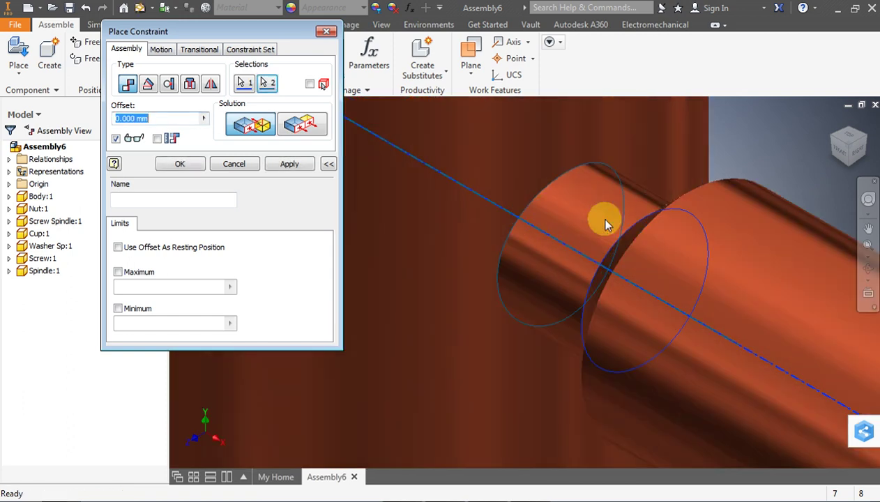
pyautogui.click(276, 169)
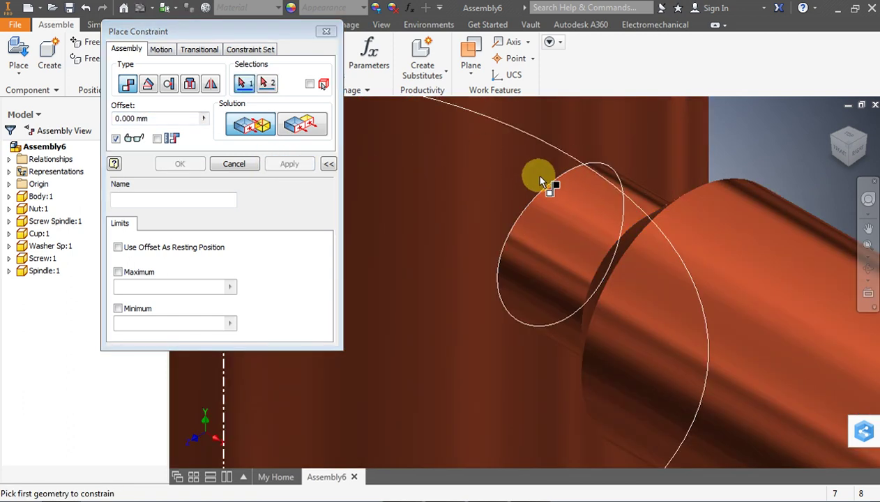
# - Orbit around and pick the spindle bar edges for a further constraint
pyautogui.scroll(-3, 662, 187)
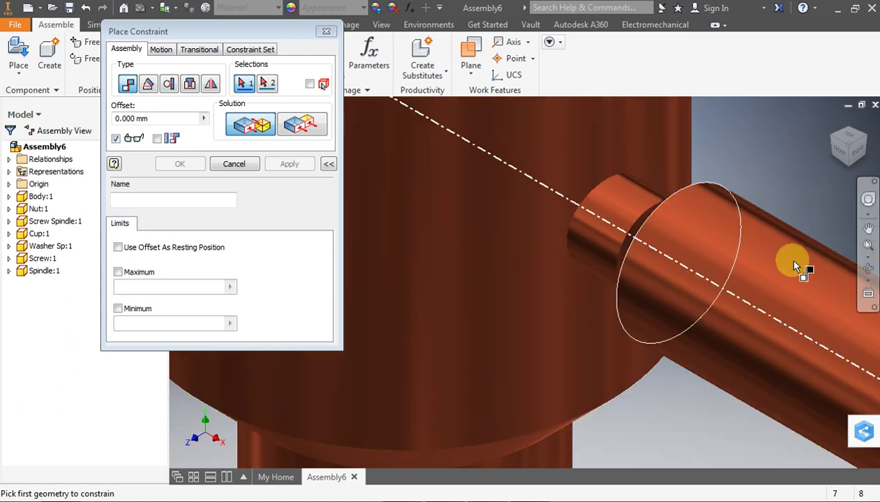
pyautogui.click(868, 270)
pyautogui.moveTo(544, 232)
pyautogui.mouseDown()
pyautogui.moveTo(579, 237)
pyautogui.moveTo(585, 251)
pyautogui.moveTo(569, 274)
pyautogui.moveTo(615, 299)
pyautogui.moveTo(795, 353)
pyautogui.moveTo(836, 337)
pyautogui.moveTo(796, 318)
pyautogui.mouseUp()
pyautogui.press('Escape')
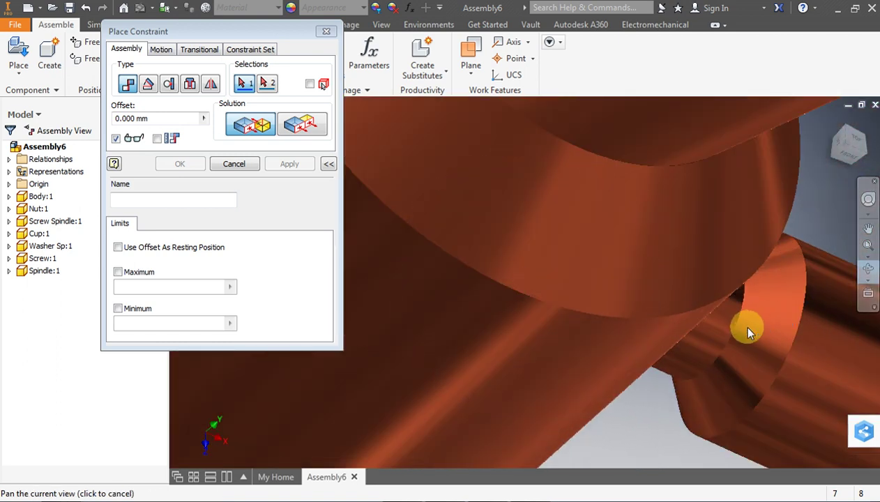
pyautogui.click(732, 327)
pyautogui.scroll(-4, 739, 336)
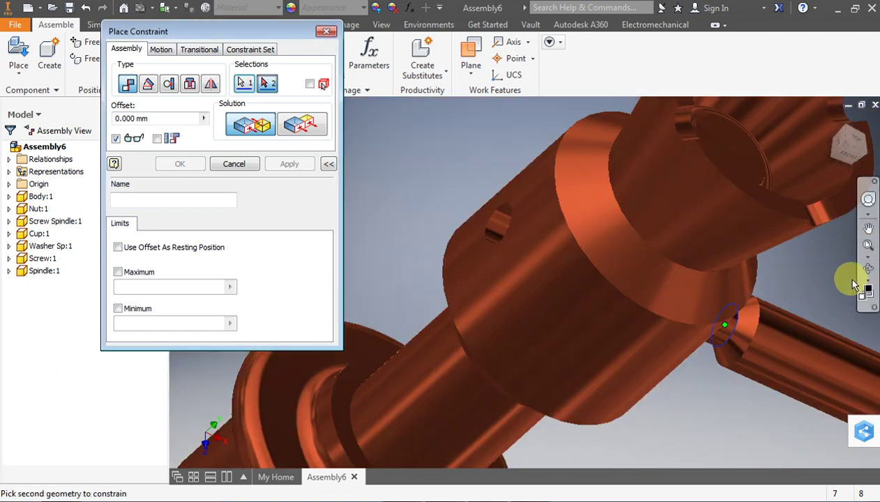
pyautogui.click(867, 274)
pyautogui.moveTo(589, 291)
pyautogui.mouseDown()
pyautogui.moveTo(524, 258)
pyautogui.moveTo(487, 214)
pyautogui.mouseUp()
pyautogui.scroll(2, 482, 209)
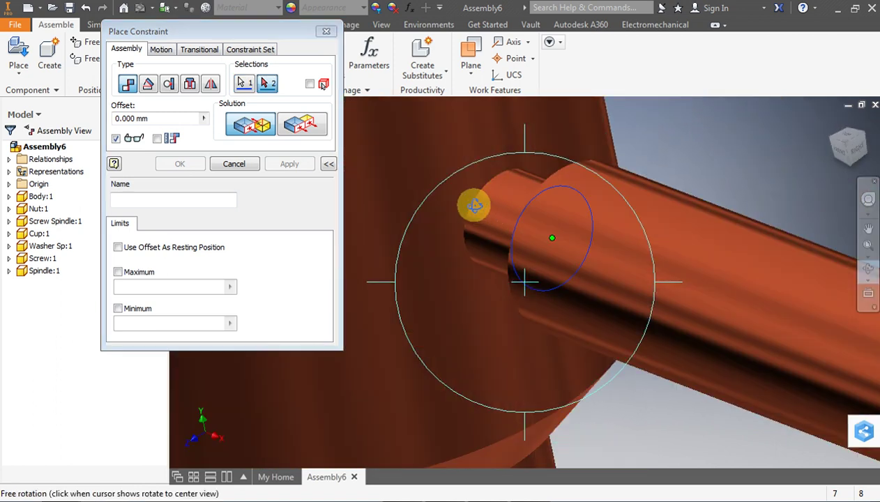
pyautogui.press('Escape')
pyautogui.click(473, 210)
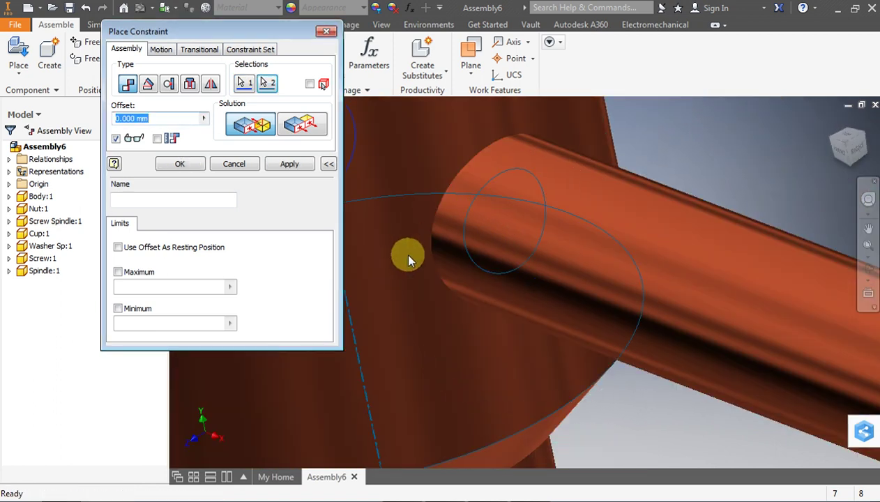
# - Cancel the pending constraint to close the dialog and select the spindle
pyautogui.scroll(-2, 543, 263)
pyautogui.scroll(-1, 544, 265)
pyautogui.scroll(-2, 548, 267)
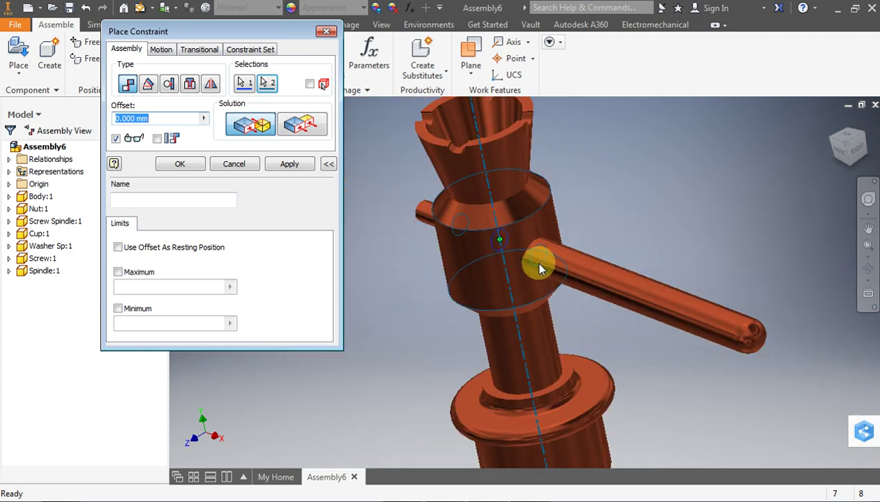
pyautogui.click(258, 169)
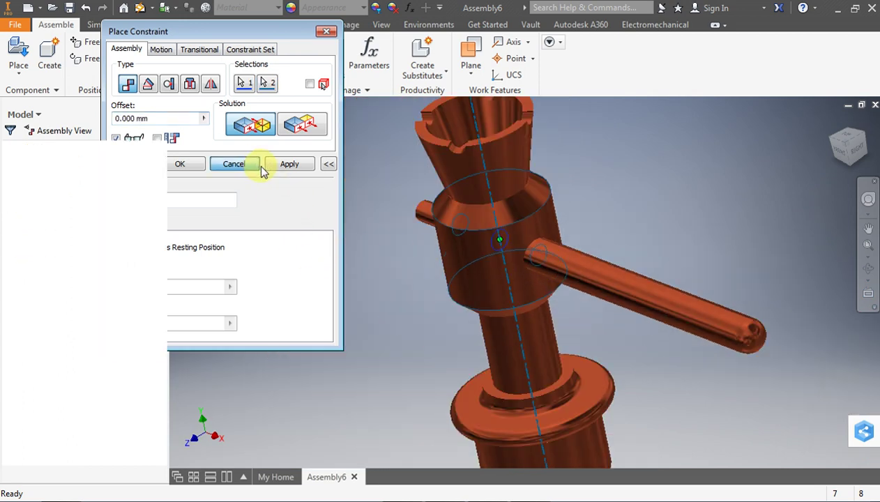
pyautogui.scroll(-2, 748, 237)
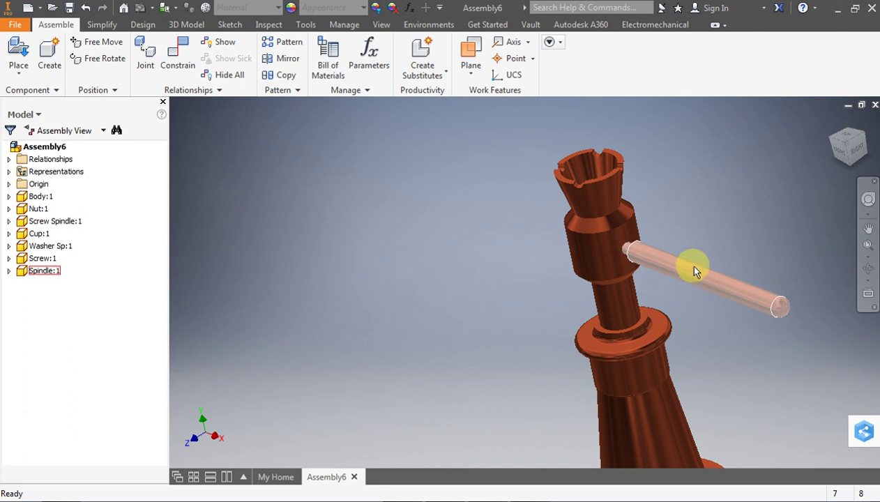
pyautogui.click(693, 269)
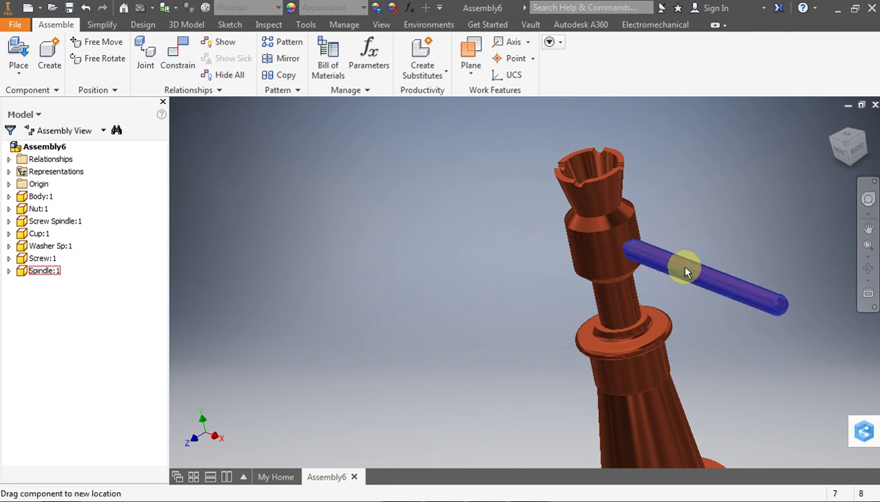
# - Show the whole jack in a home isometric view with the Realistic visual style
pyautogui.click(355, 309)
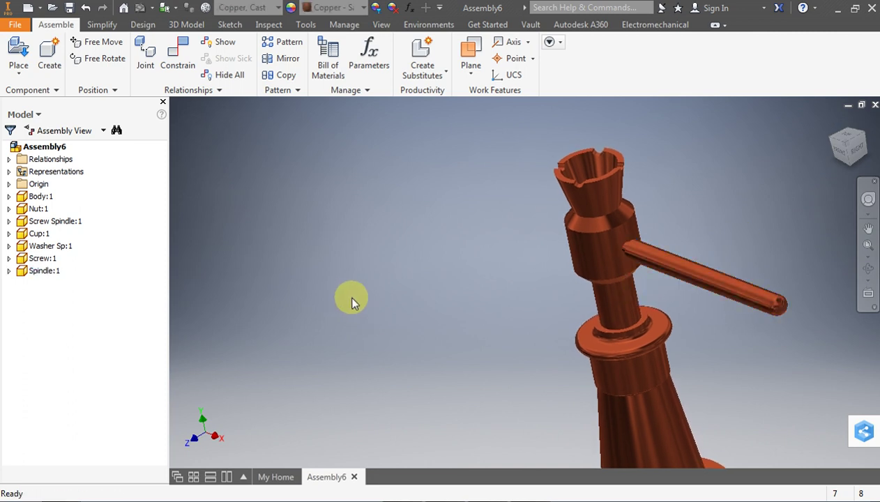
pyautogui.click(846, 151)
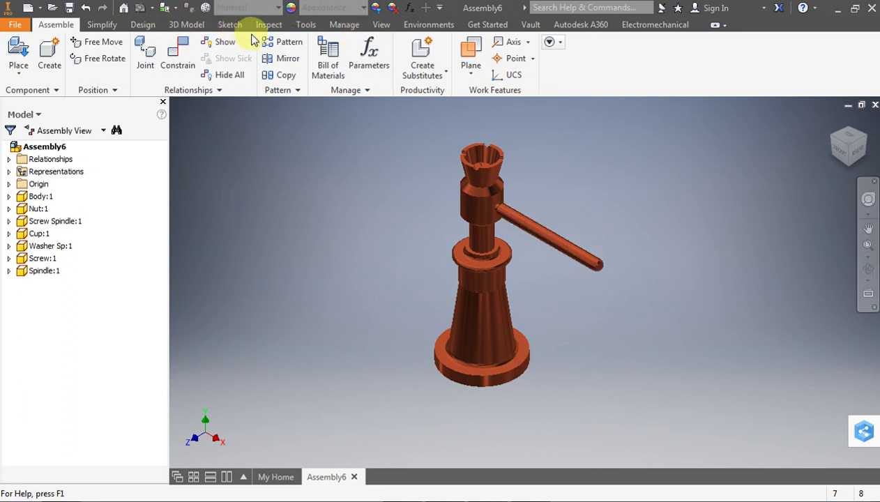
pyautogui.click(381, 25)
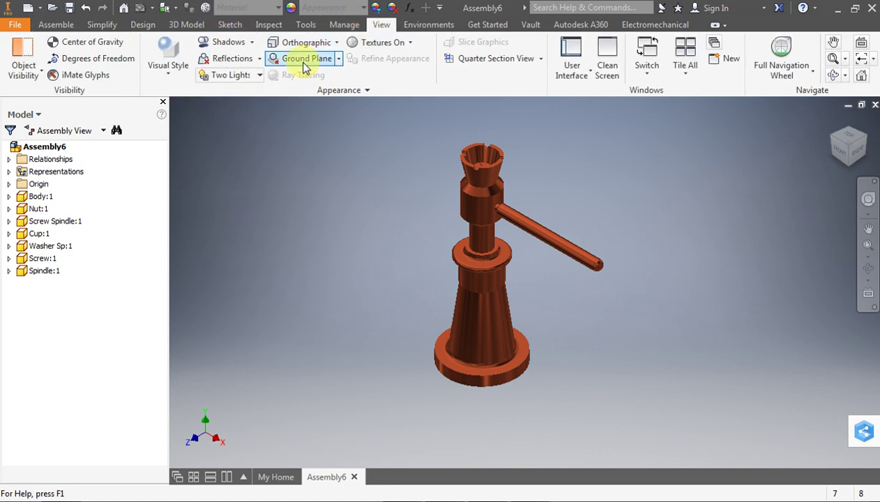
pyautogui.click(178, 72)
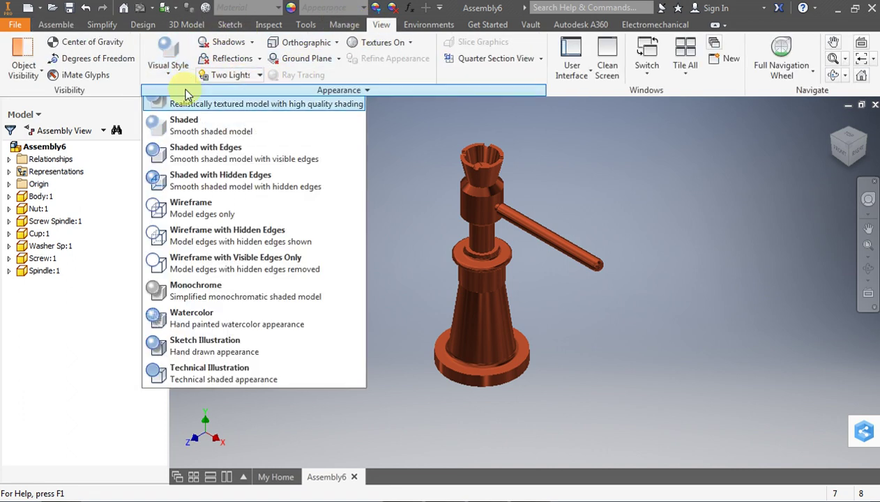
pyautogui.click(187, 95)
# - Turn on ray tracing at Draft accuracy and frame the rendered jack
pyautogui.click(269, 73)
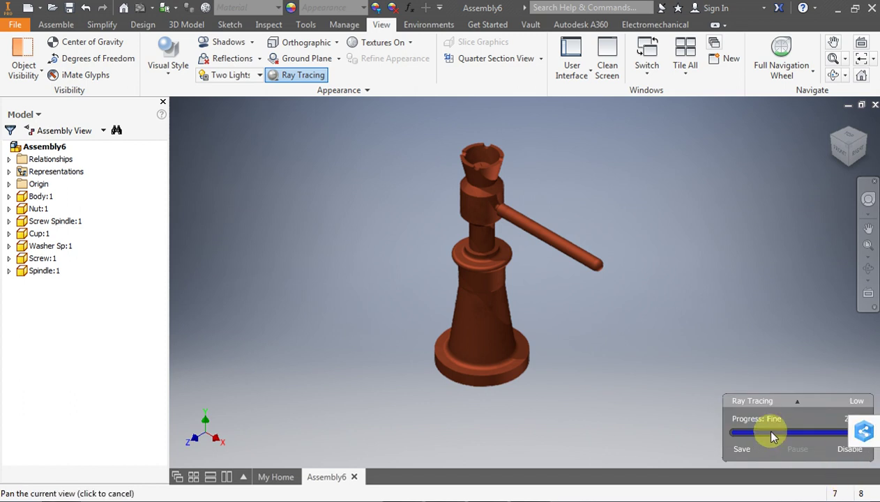
pyautogui.click(805, 406)
pyautogui.click(732, 385)
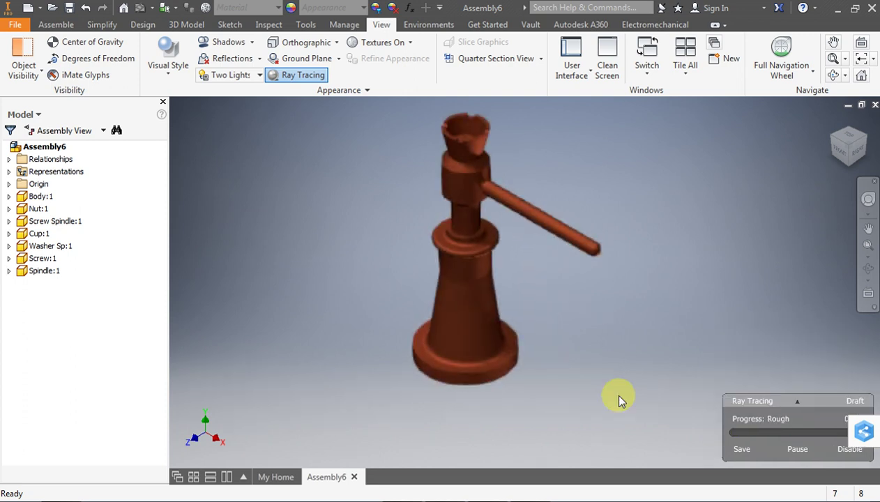
pyautogui.scroll(-3, 618, 399)
pyautogui.scroll(3, 594, 377)
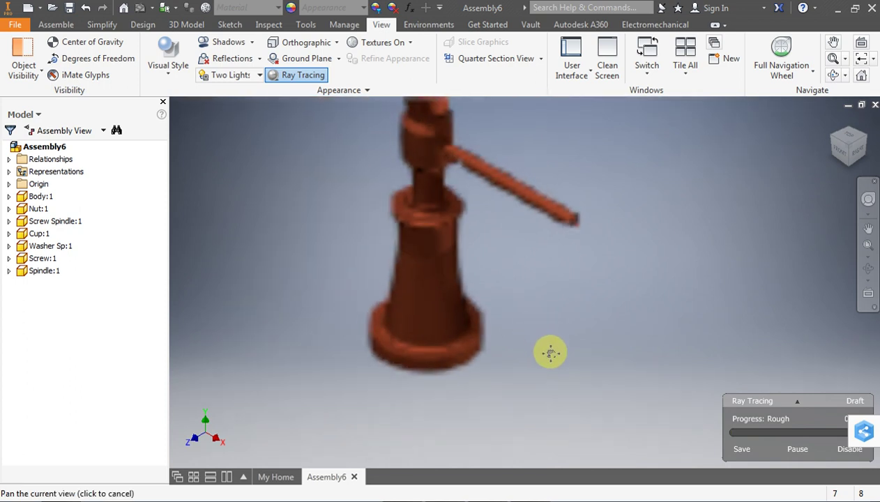
pyautogui.moveTo(501, 302); pyautogui.dragTo(581, 388, button='middle')
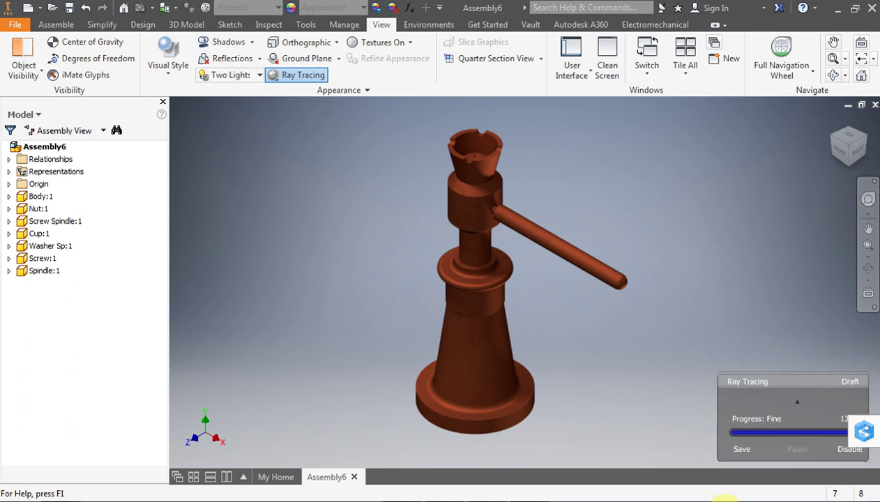
pyautogui.click(741, 449)
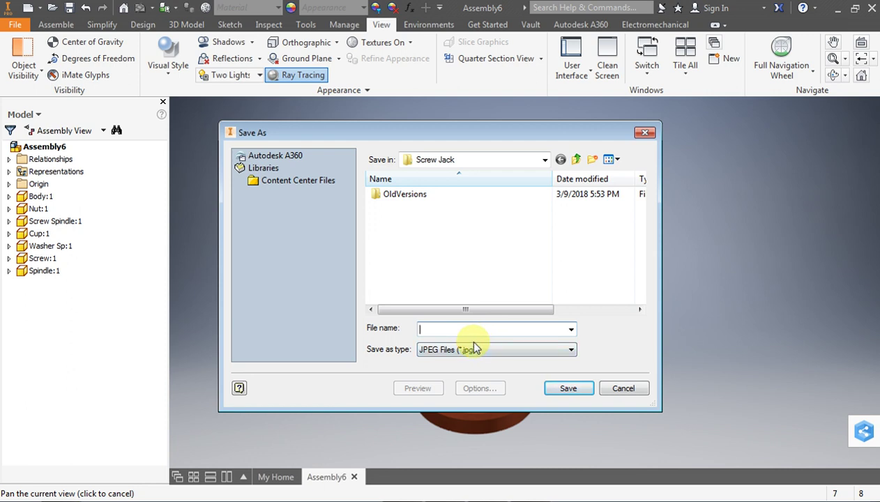
# - Save the ray-traced render as a JPEG named 'Screw Jack'
pyautogui.write('Screw ')
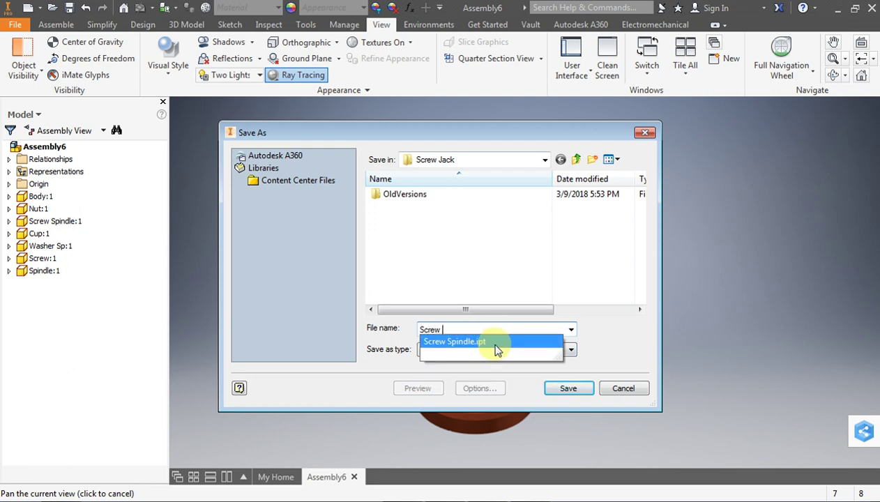
pyautogui.write('Jack')
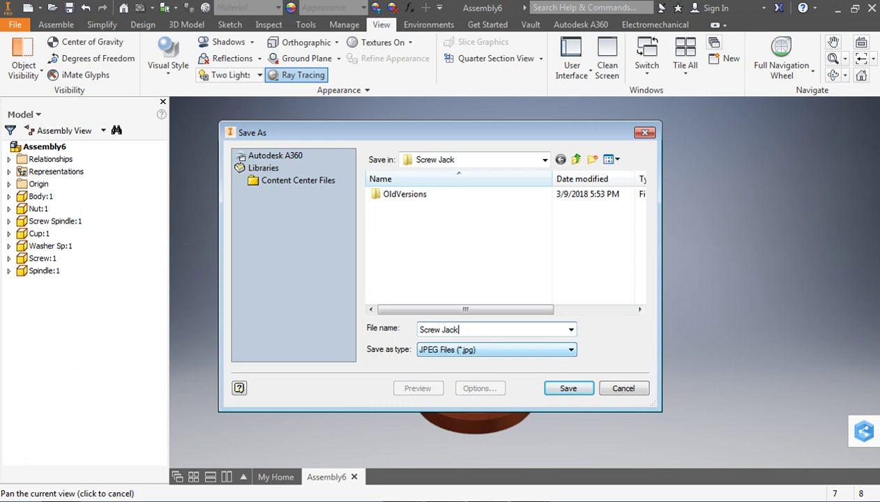
pyautogui.moveTo(491, 331); pyautogui.dragTo(403, 328)
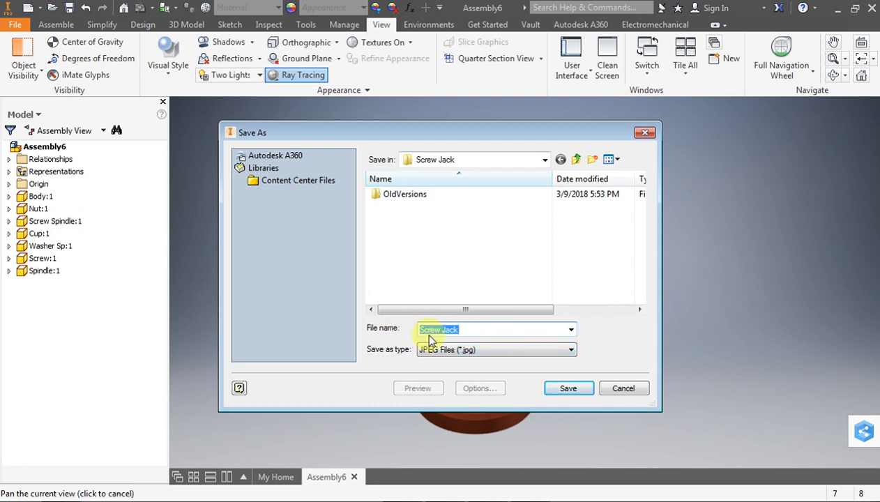
pyautogui.click(568, 389)
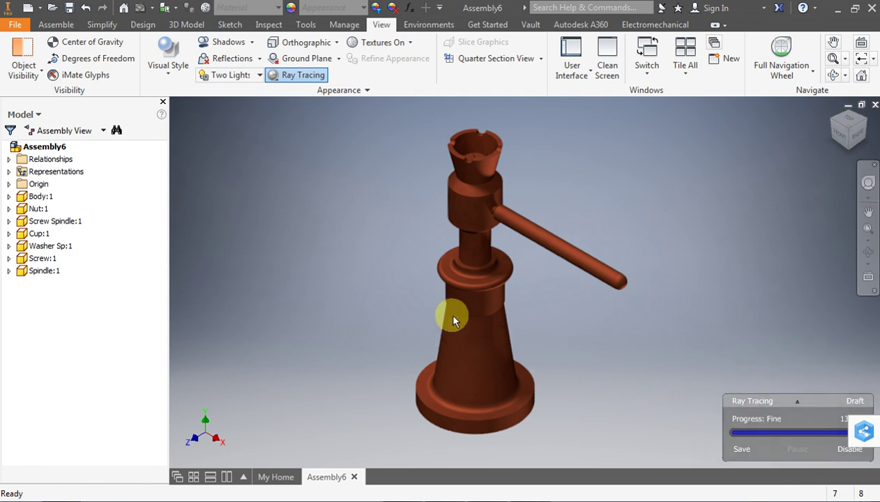
pyautogui.click(763, 499)
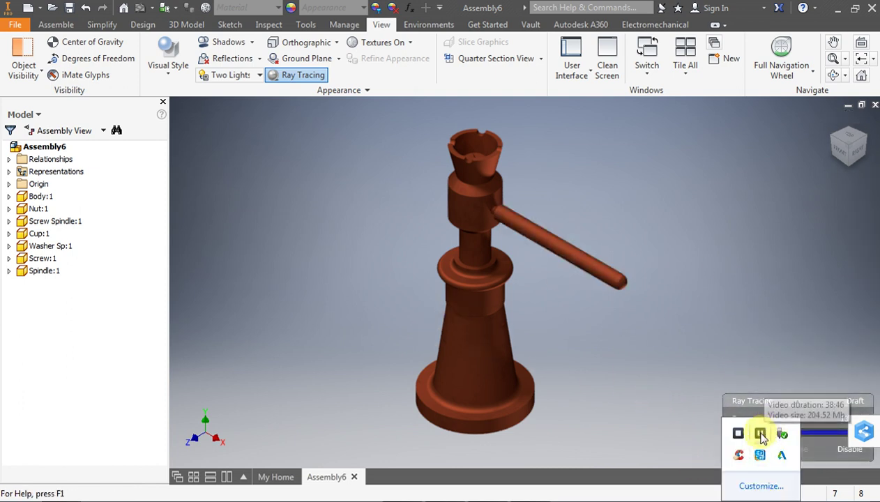